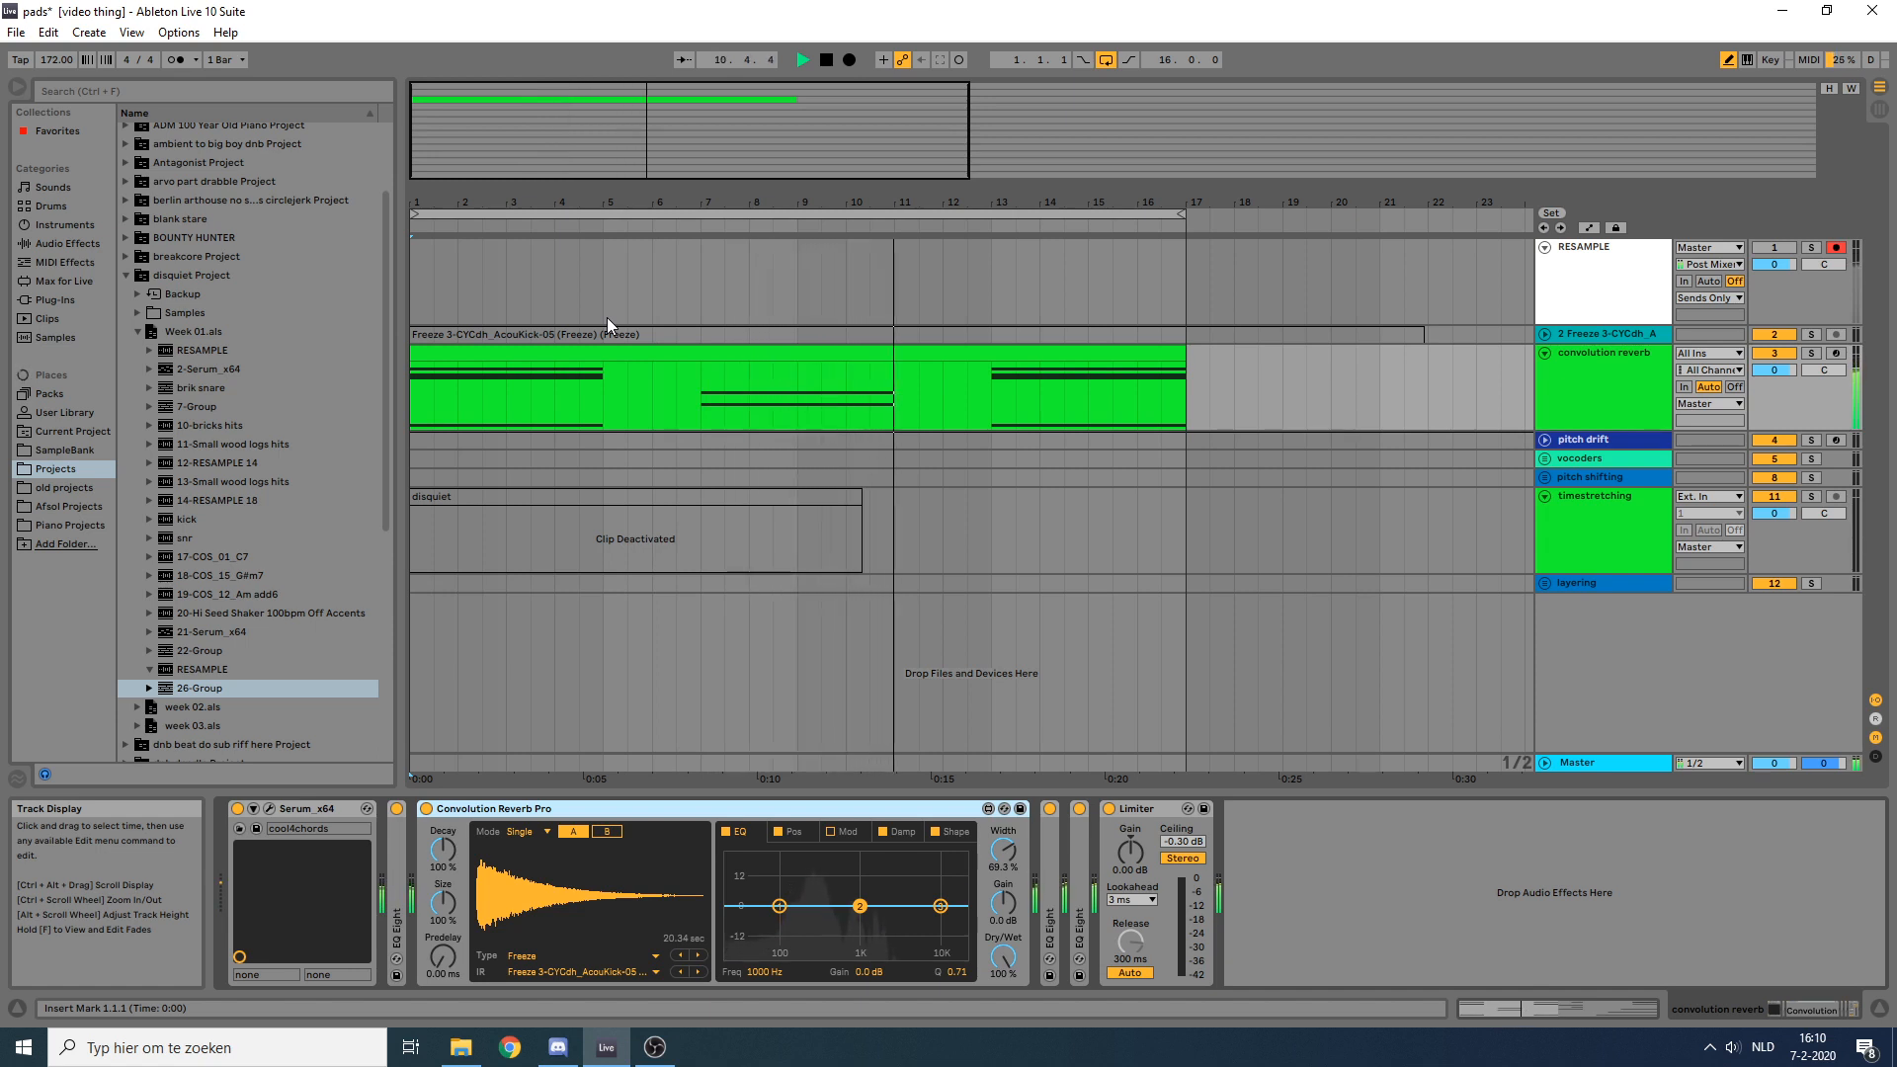
Step: Stop playback and select the convolution reverb track's MIDI clip
{"action": "key", "text": "space"}
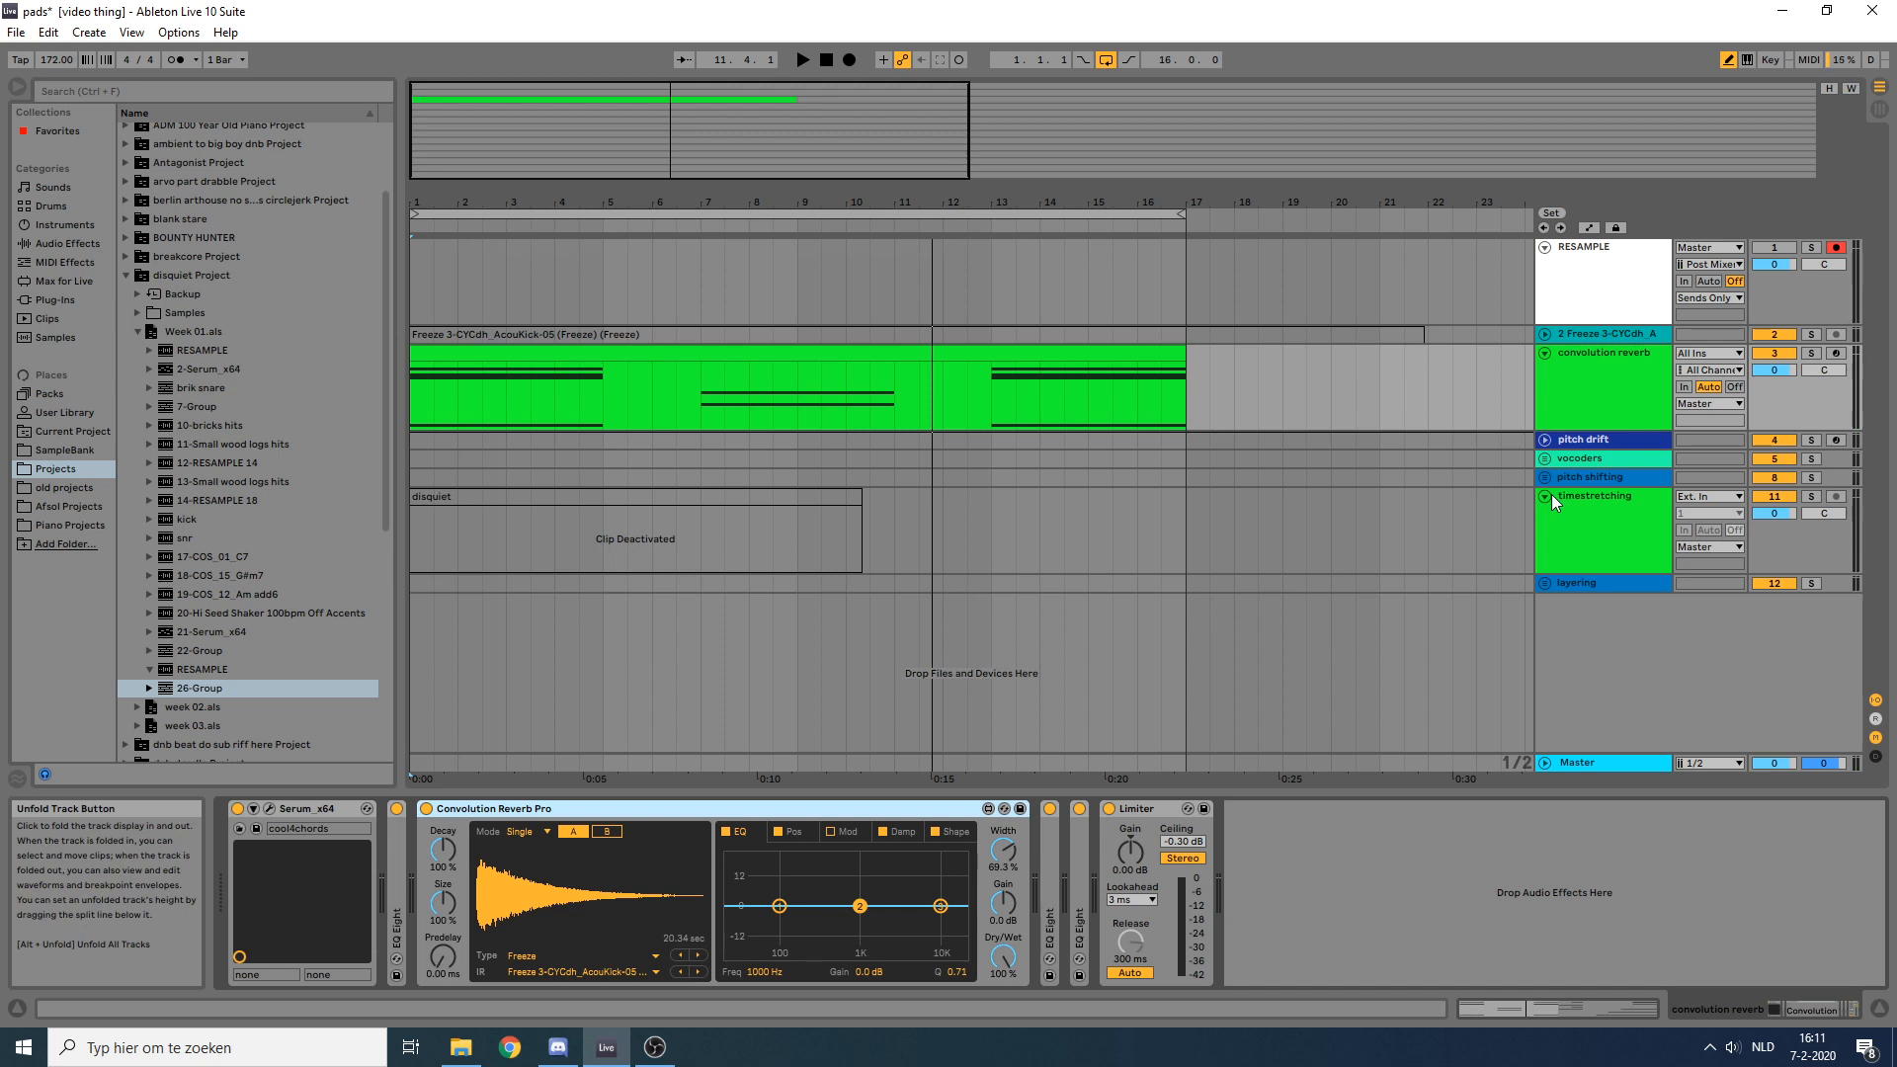
{"action": "left_click", "coordinate": [884, 351]}
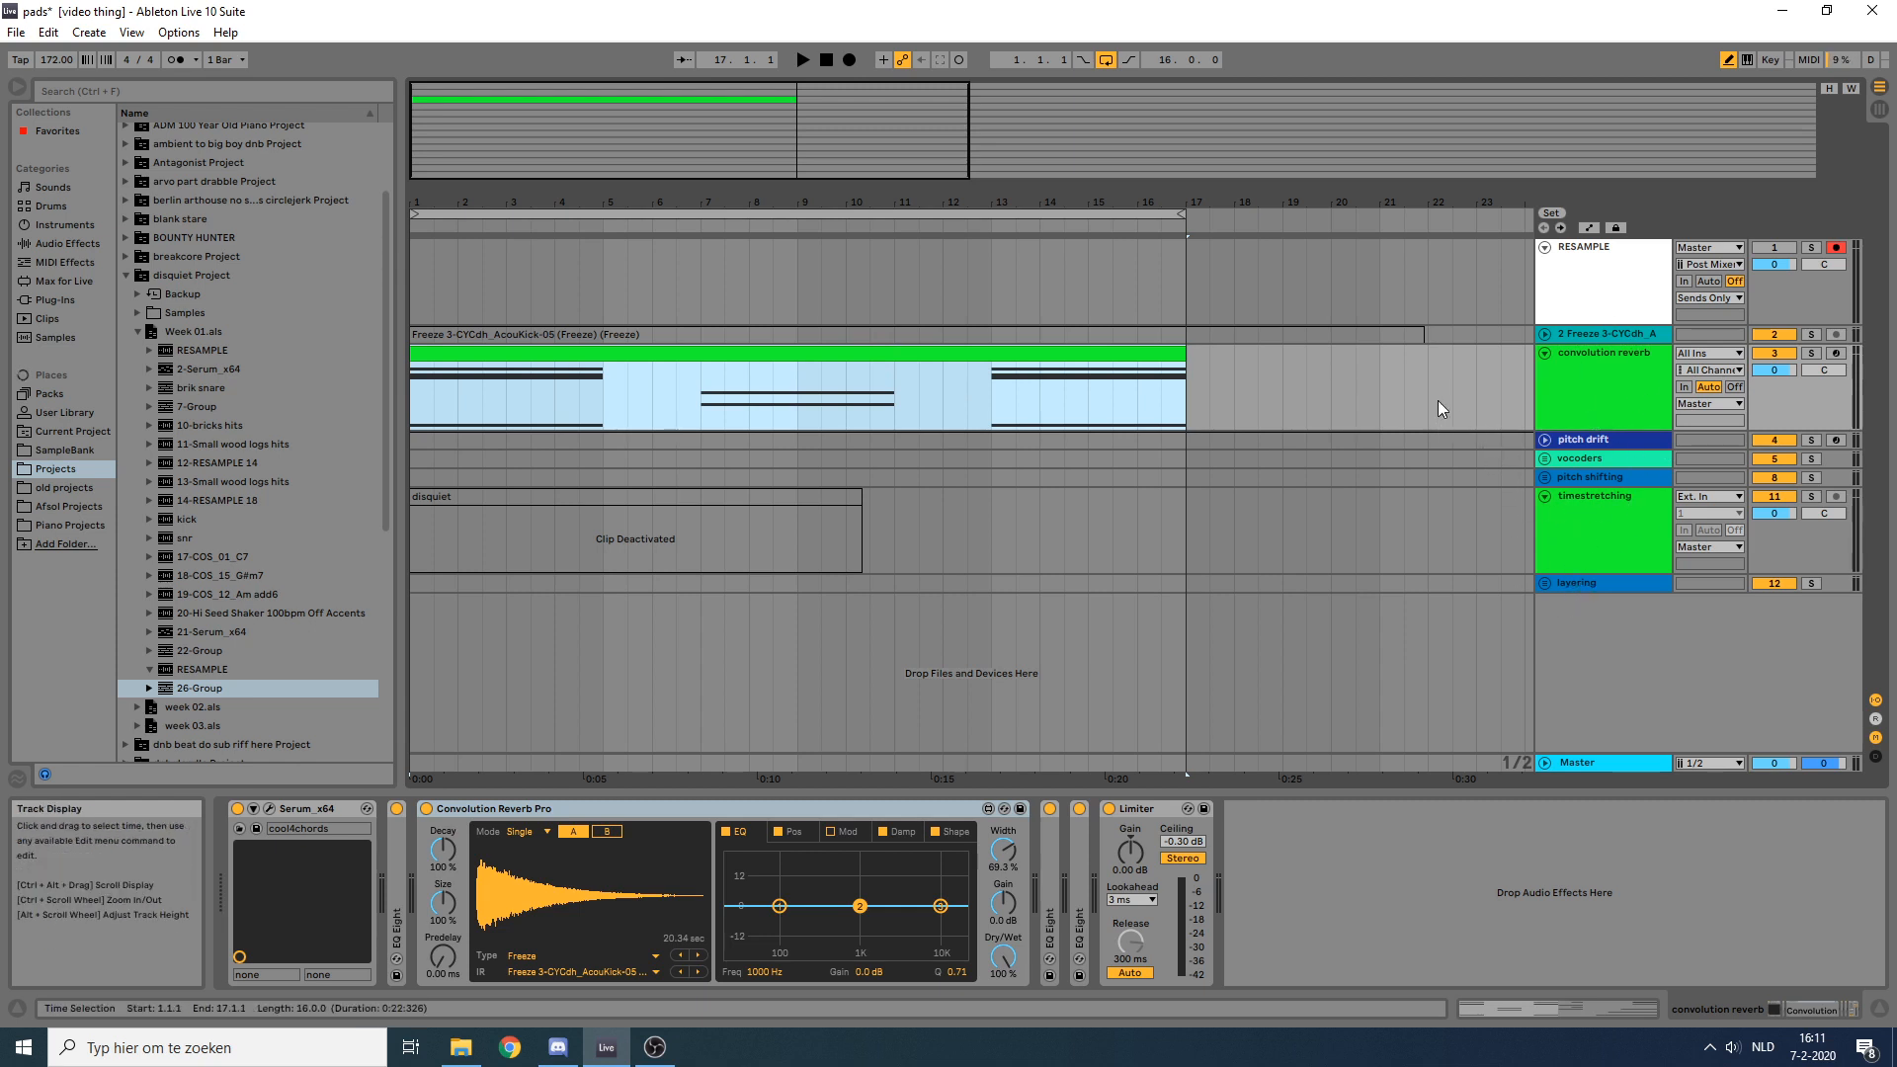
{"action": "left_click", "coordinate": [1594, 379]}
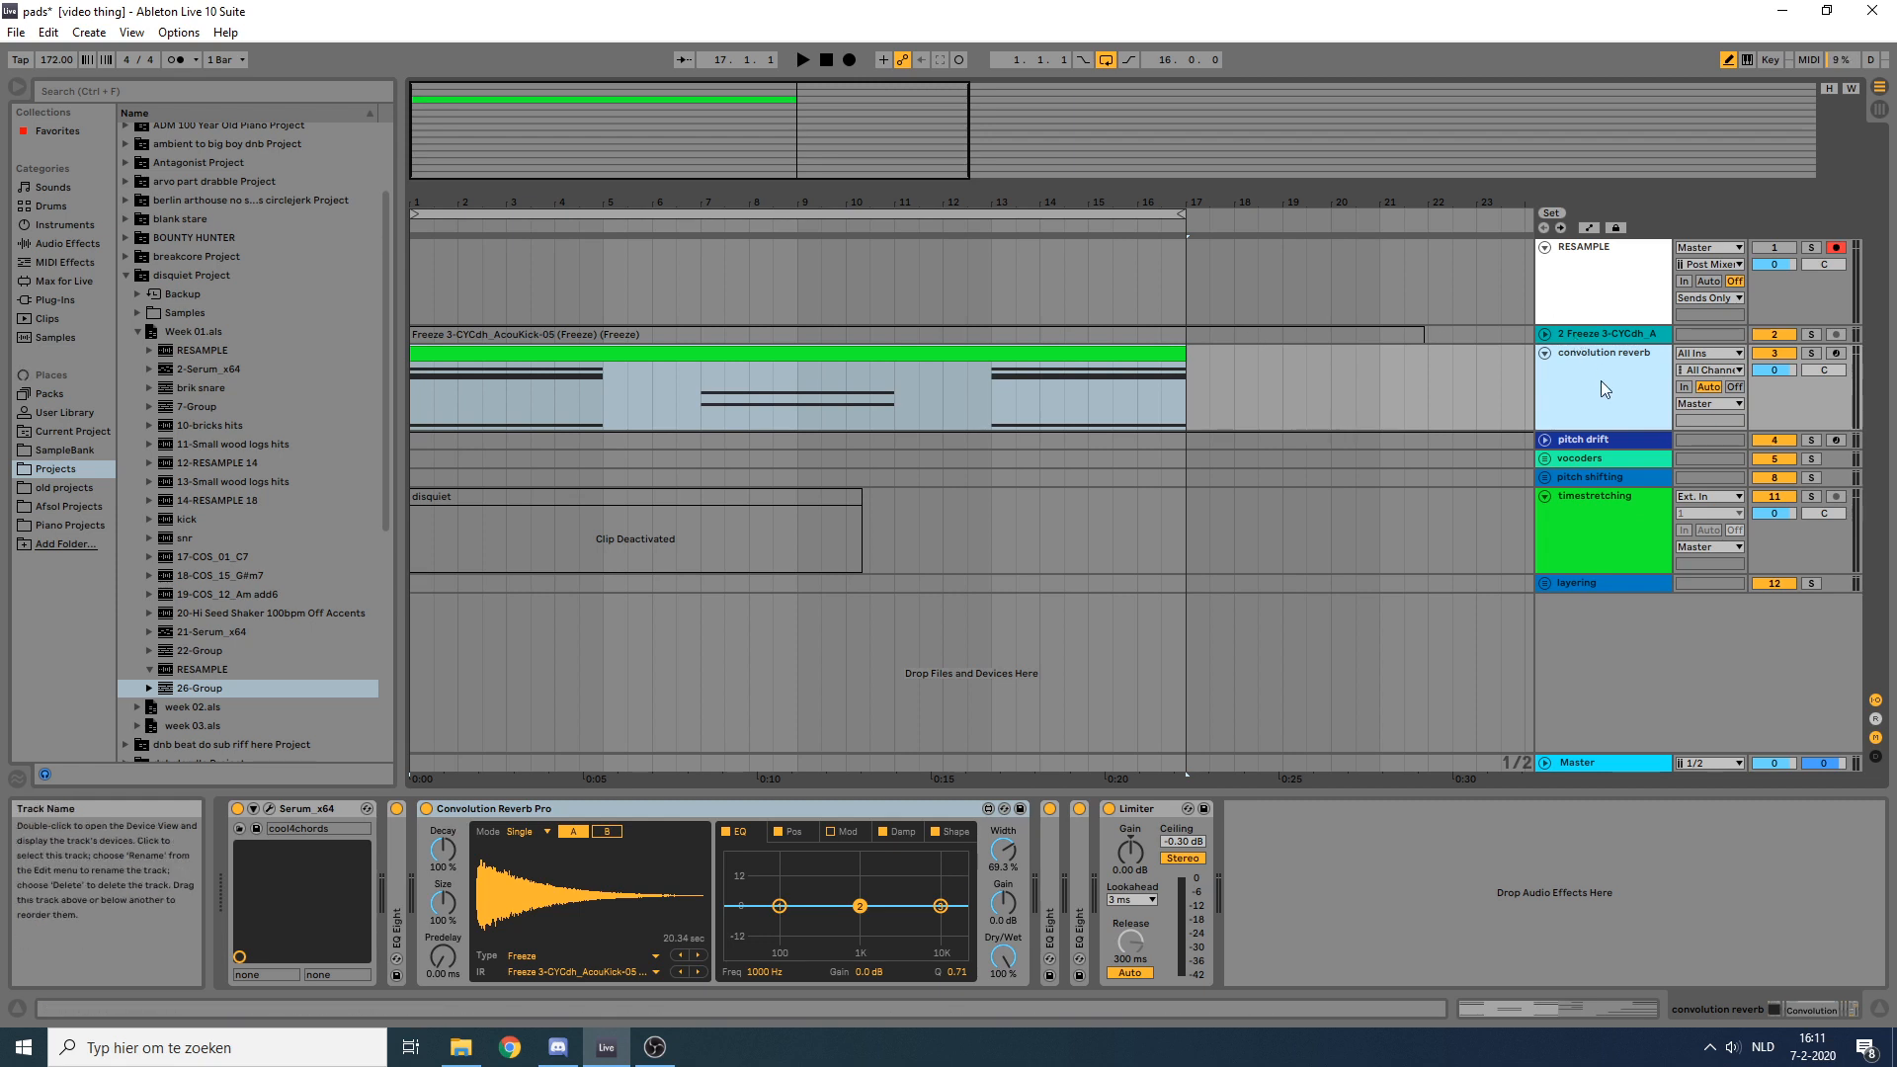
{"action": "left_click", "coordinate": [603, 344]}
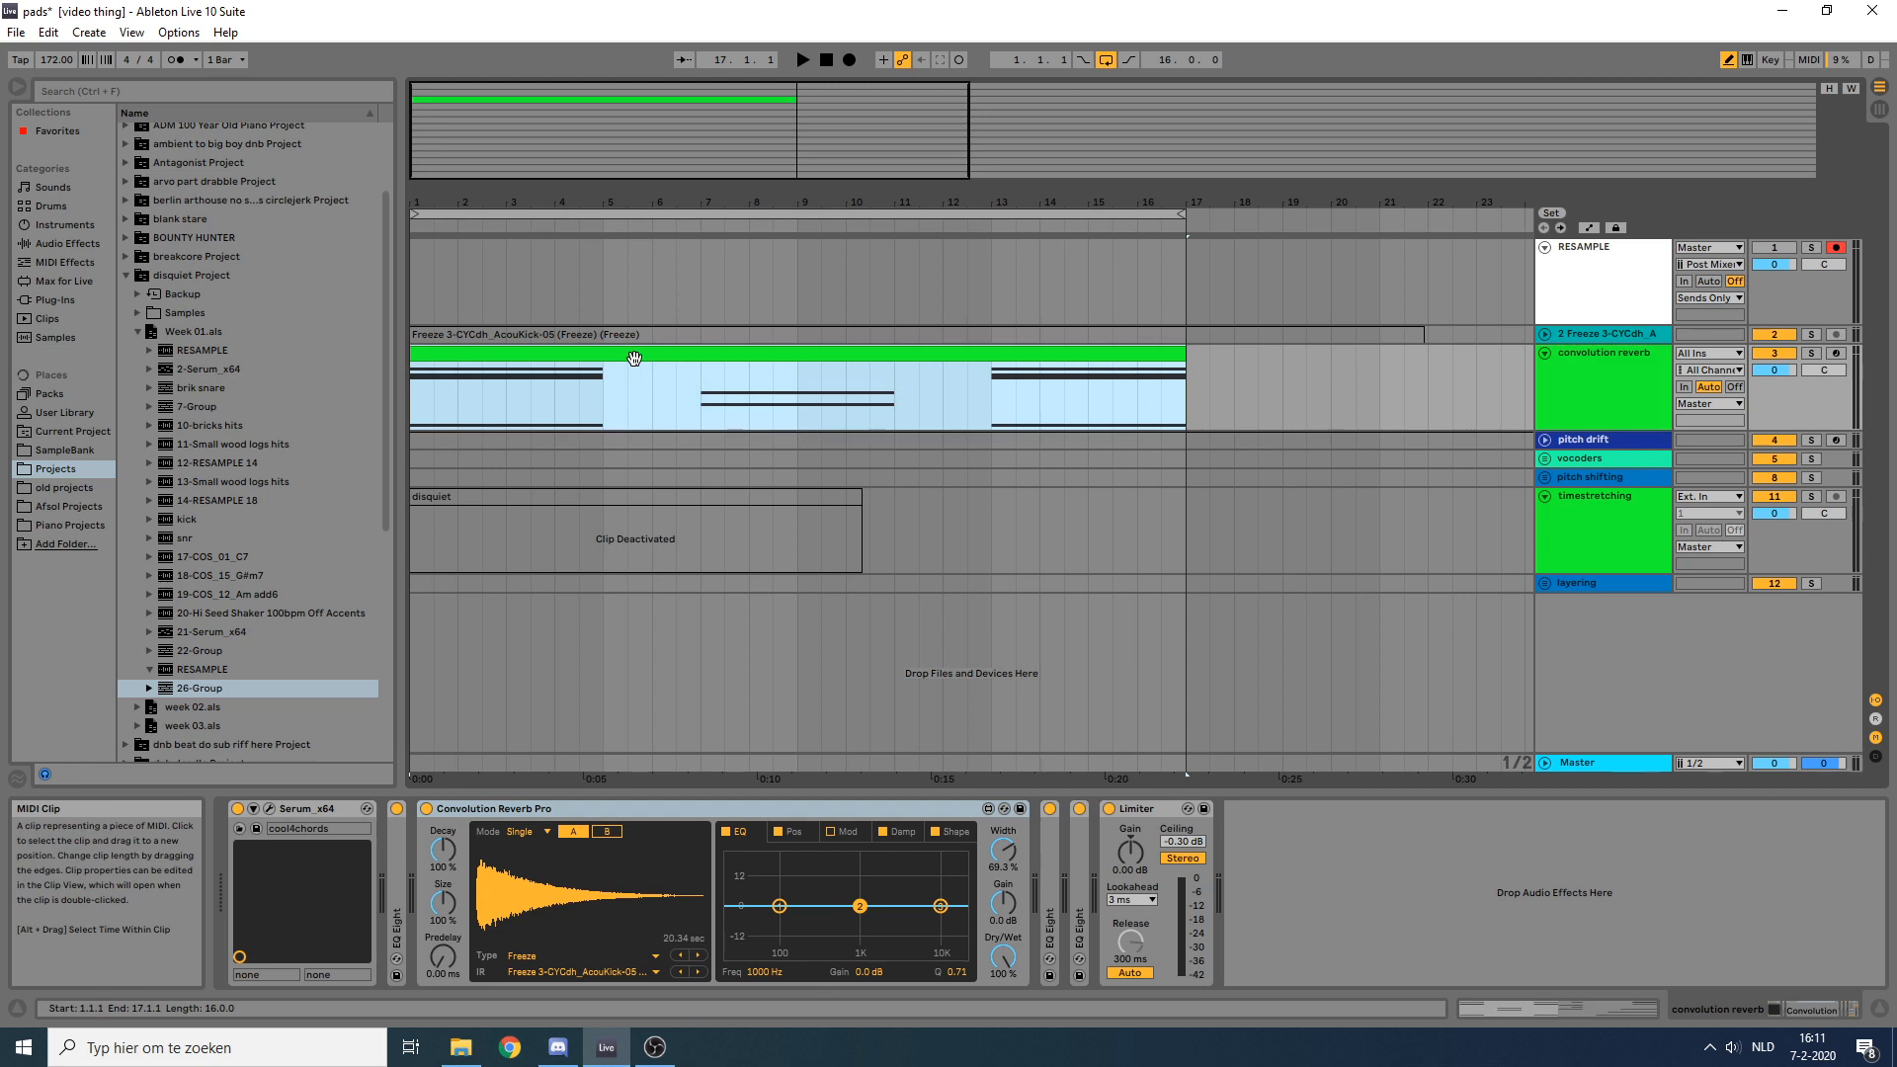
{"action": "left_click", "coordinate": [1564, 364]}
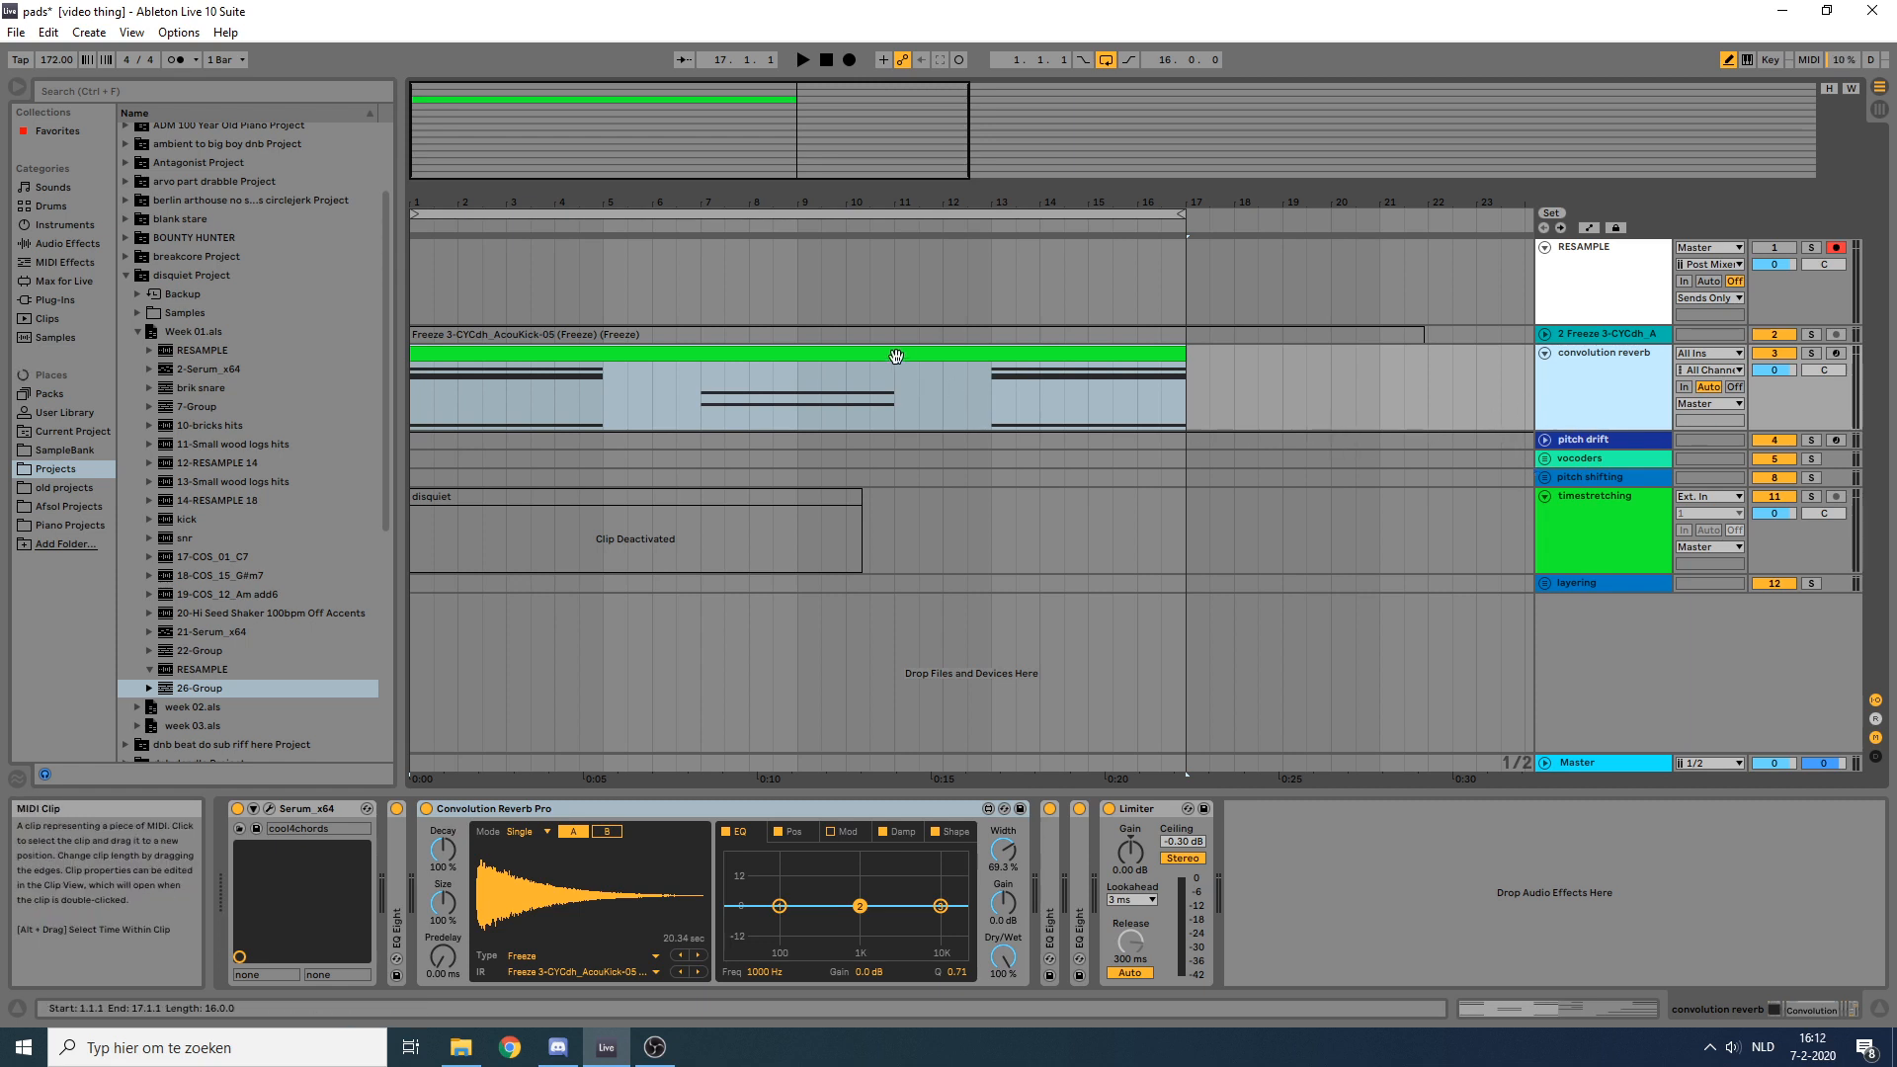
{"action": "left_click", "coordinate": [895, 356]}
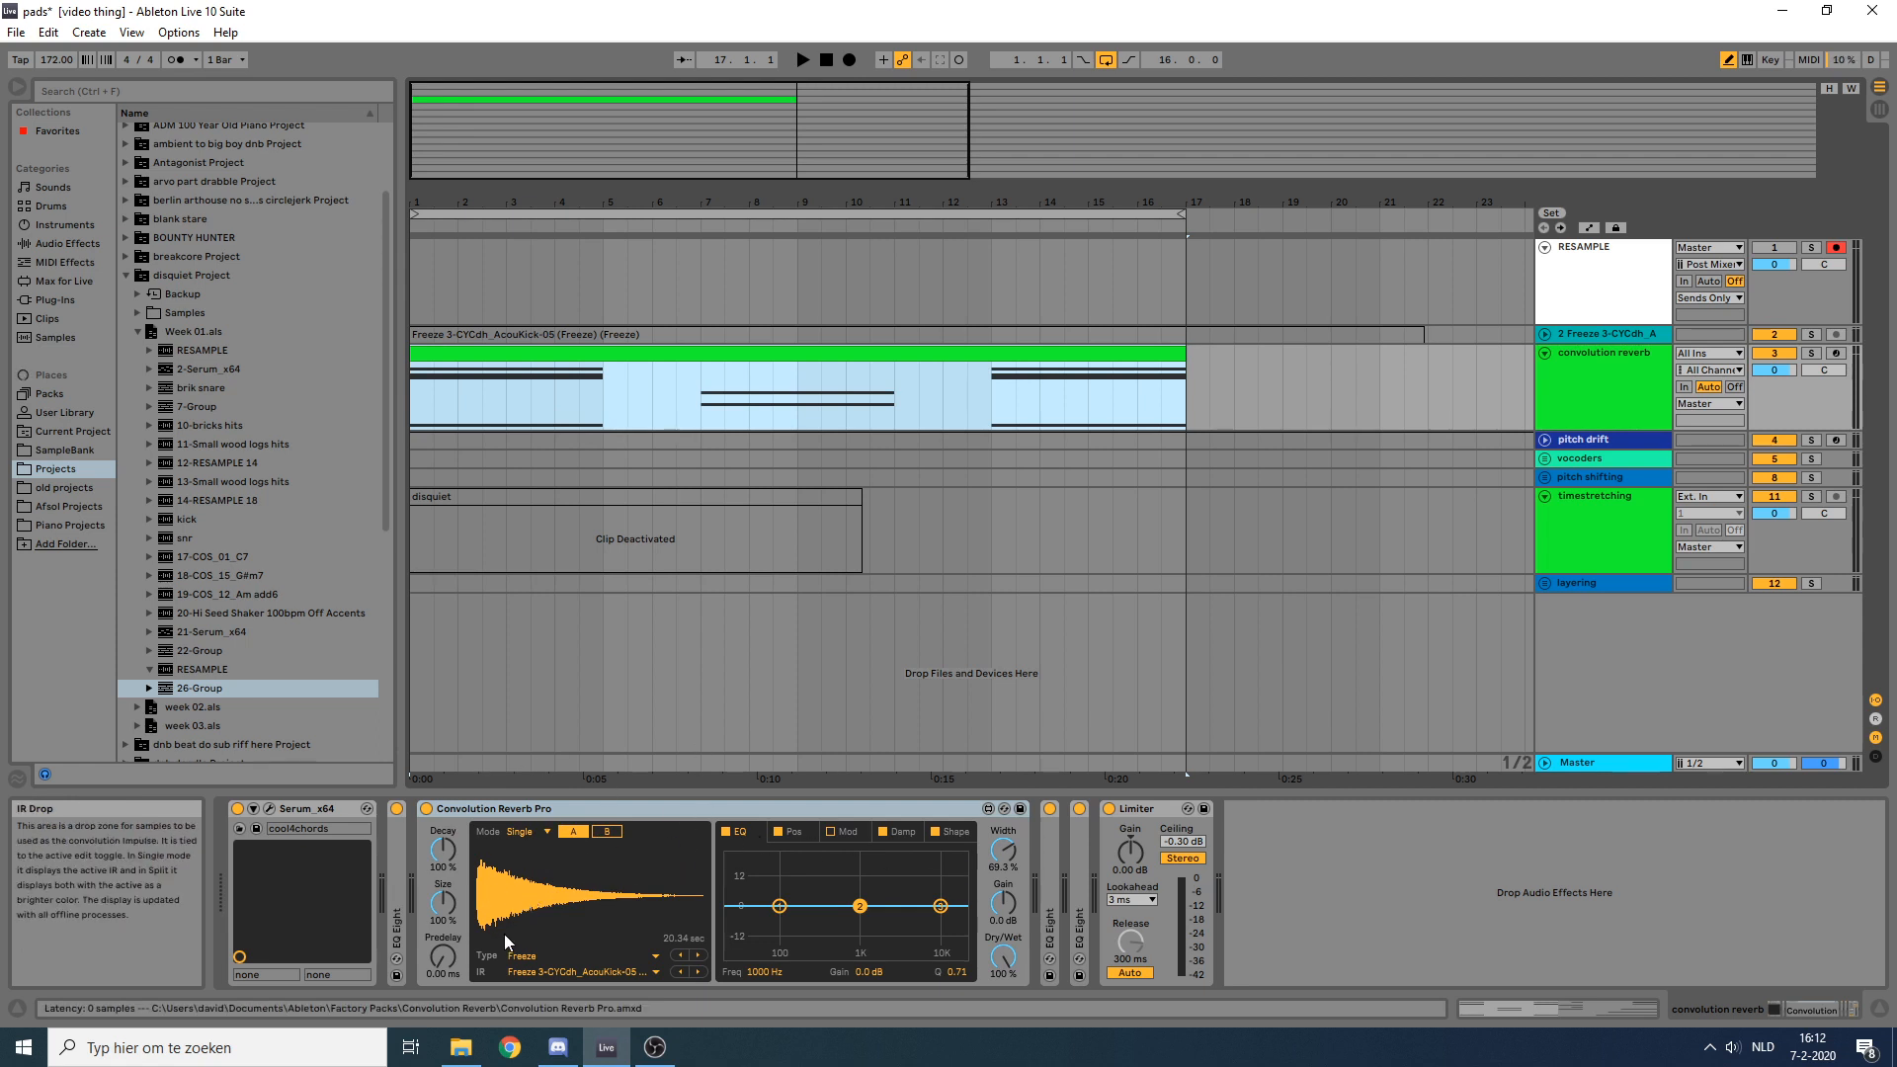
Step: Unfold the Freeze 3 audio track, activate its clip, and audition it soloed, checking its EQ Eight curve
{"action": "left_click", "coordinate": [1544, 334]}
{"action": "left_click", "coordinate": [1337, 334]}
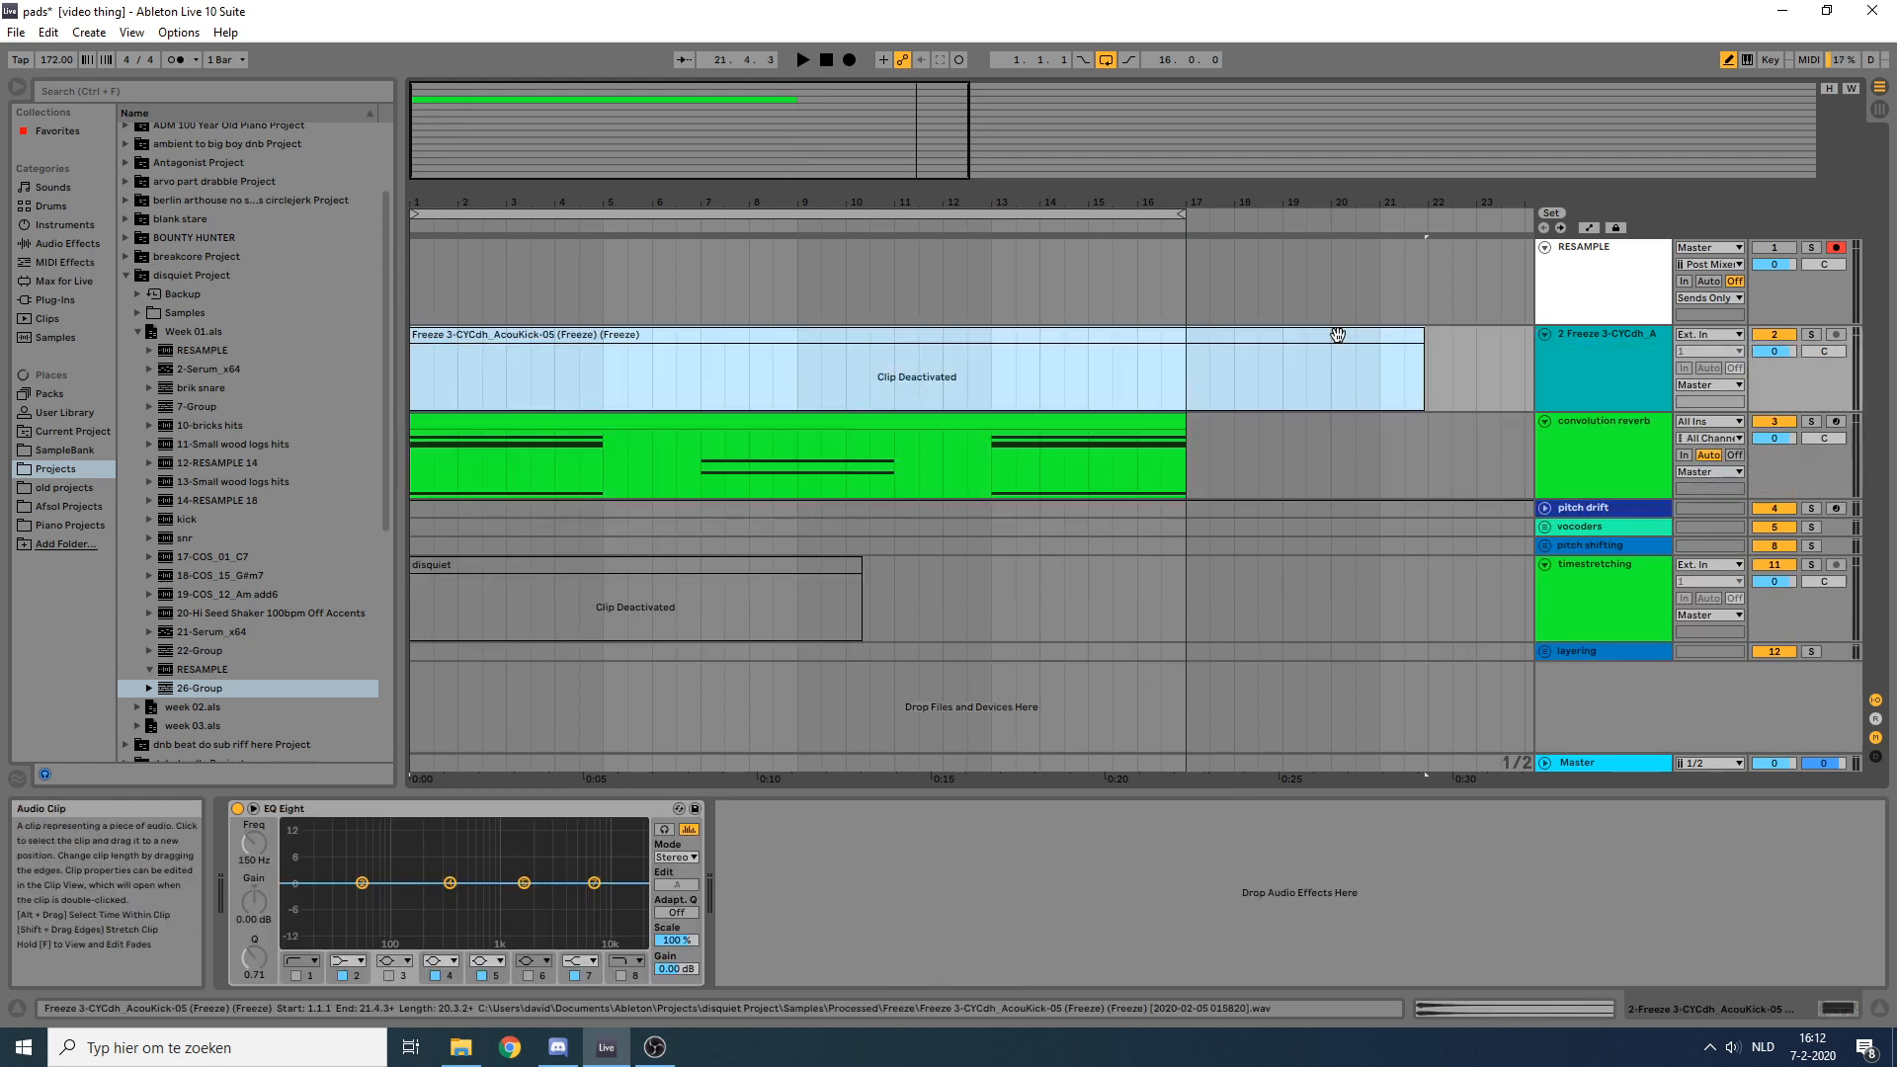
{"action": "left_click", "coordinate": [1810, 334]}
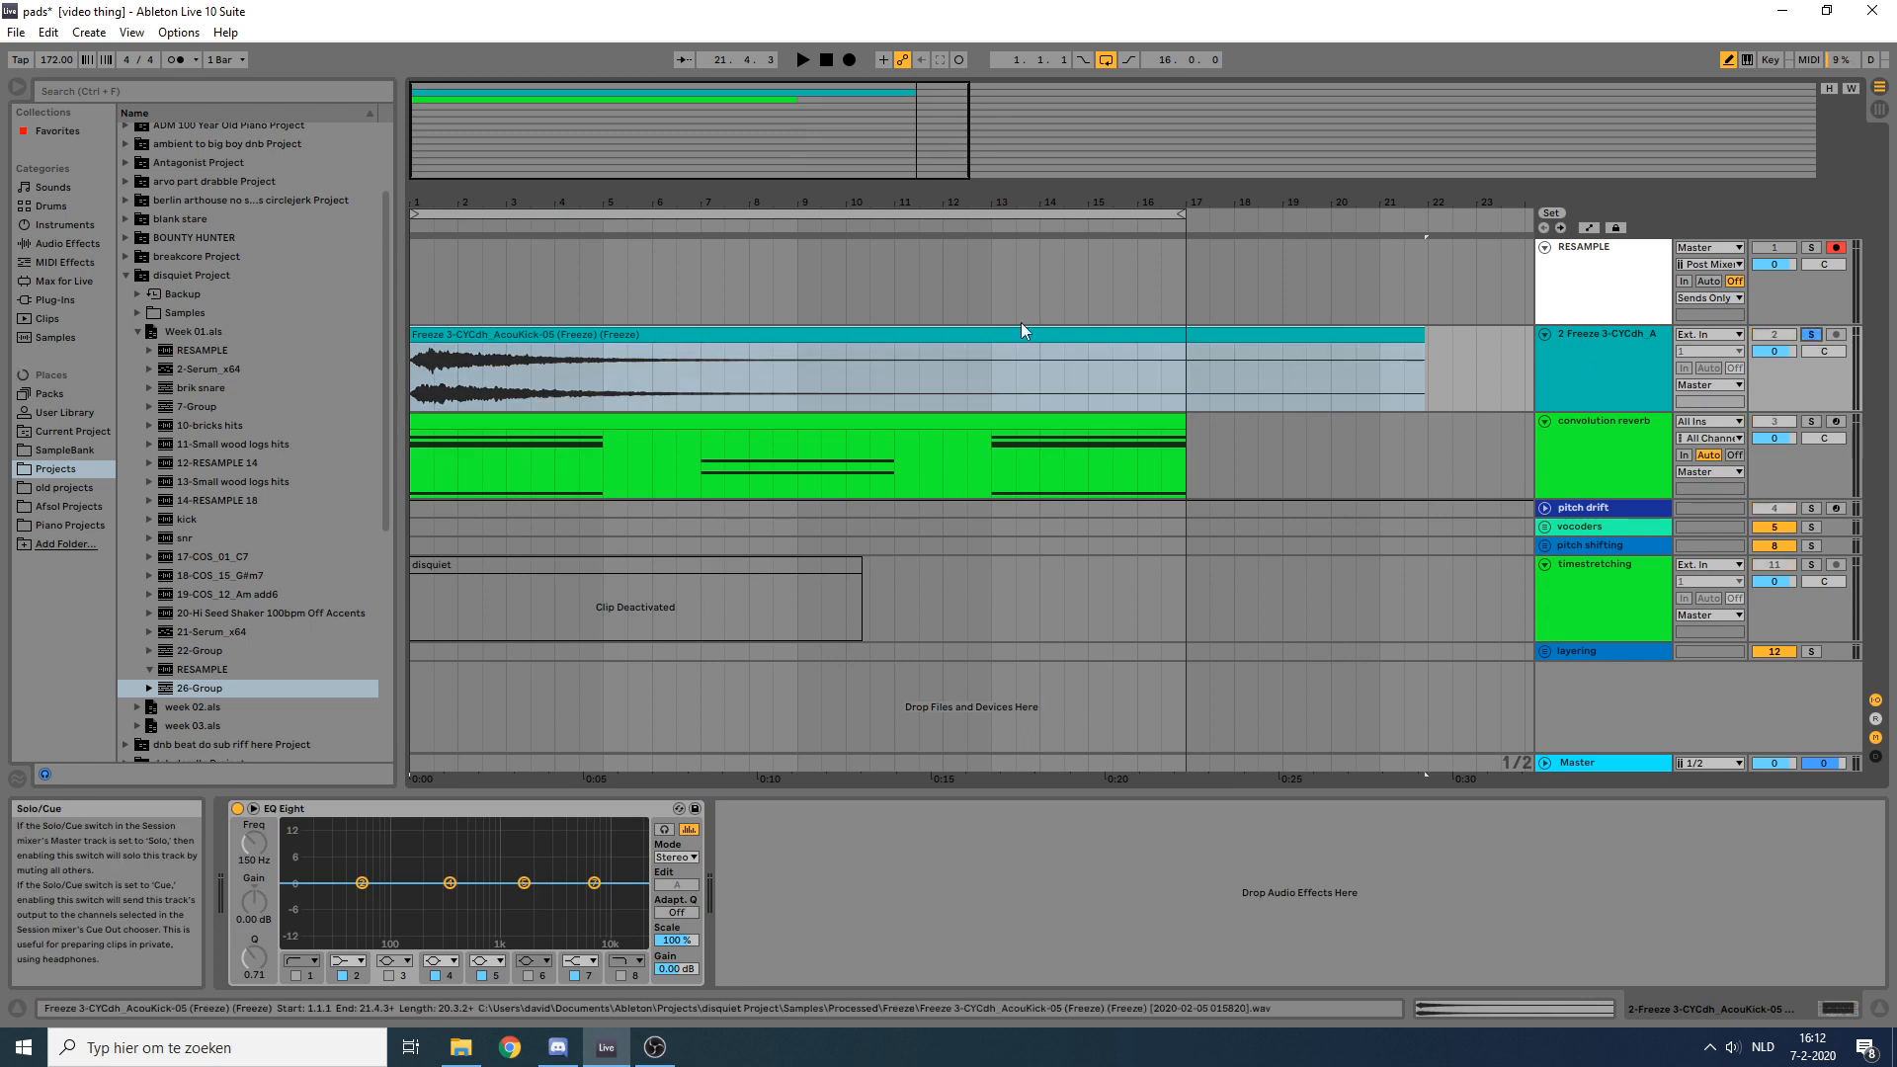
{"action": "left_click", "coordinate": [633, 344]}
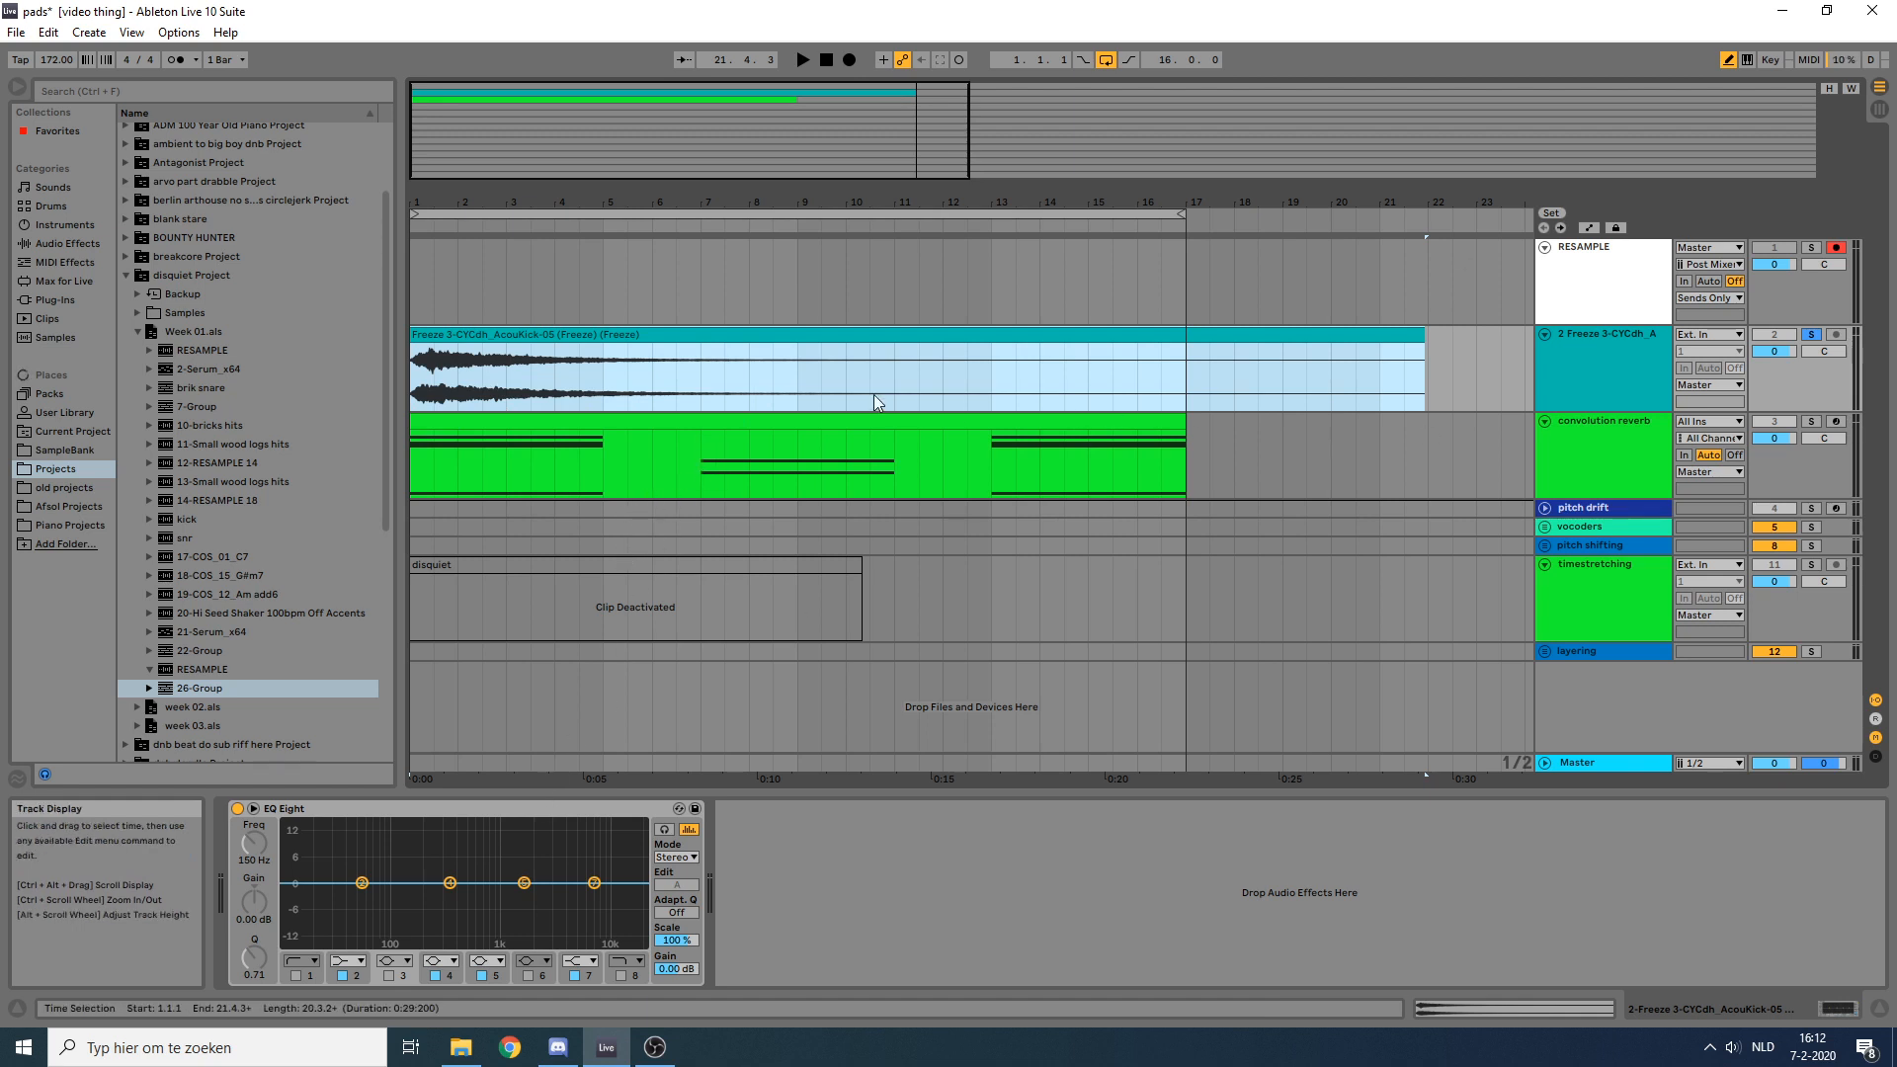
{"action": "key", "text": "space"}
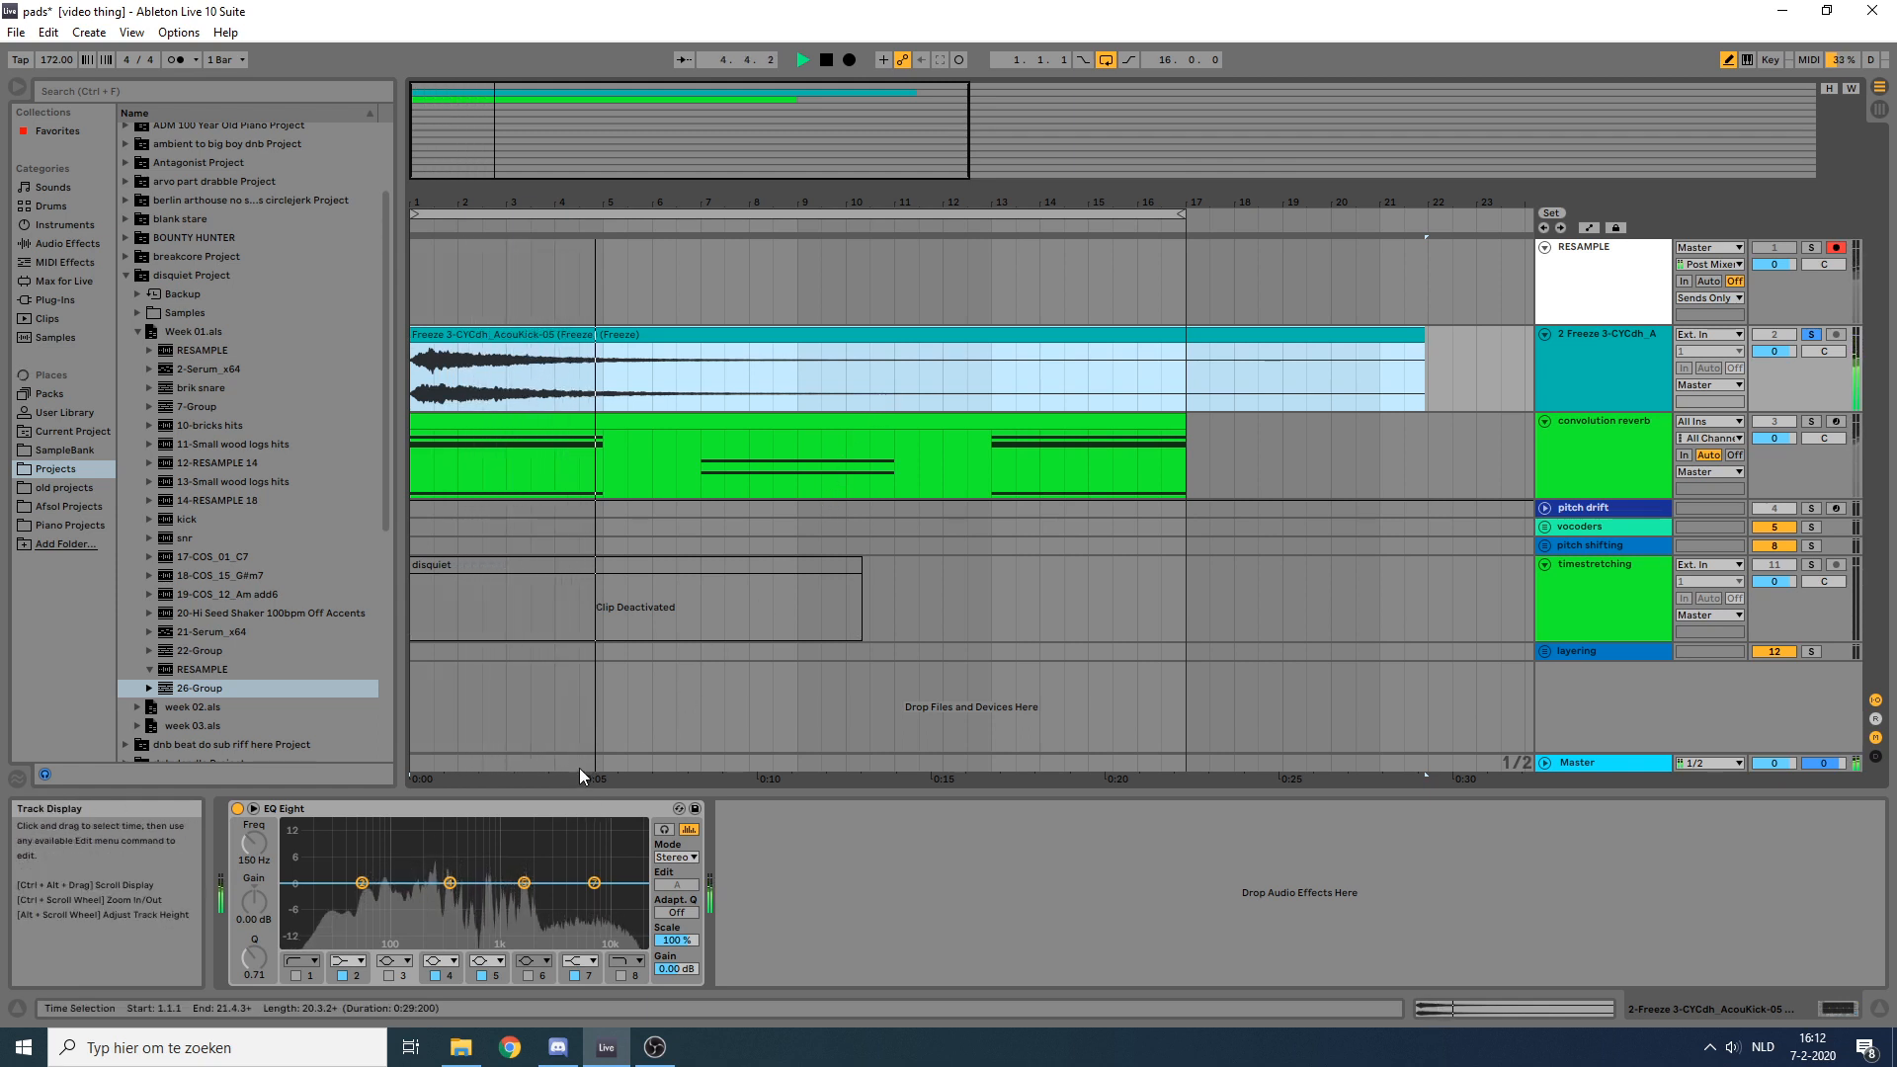
{"action": "key", "text": "space"}
{"action": "double_click", "coordinate": [505, 855]}
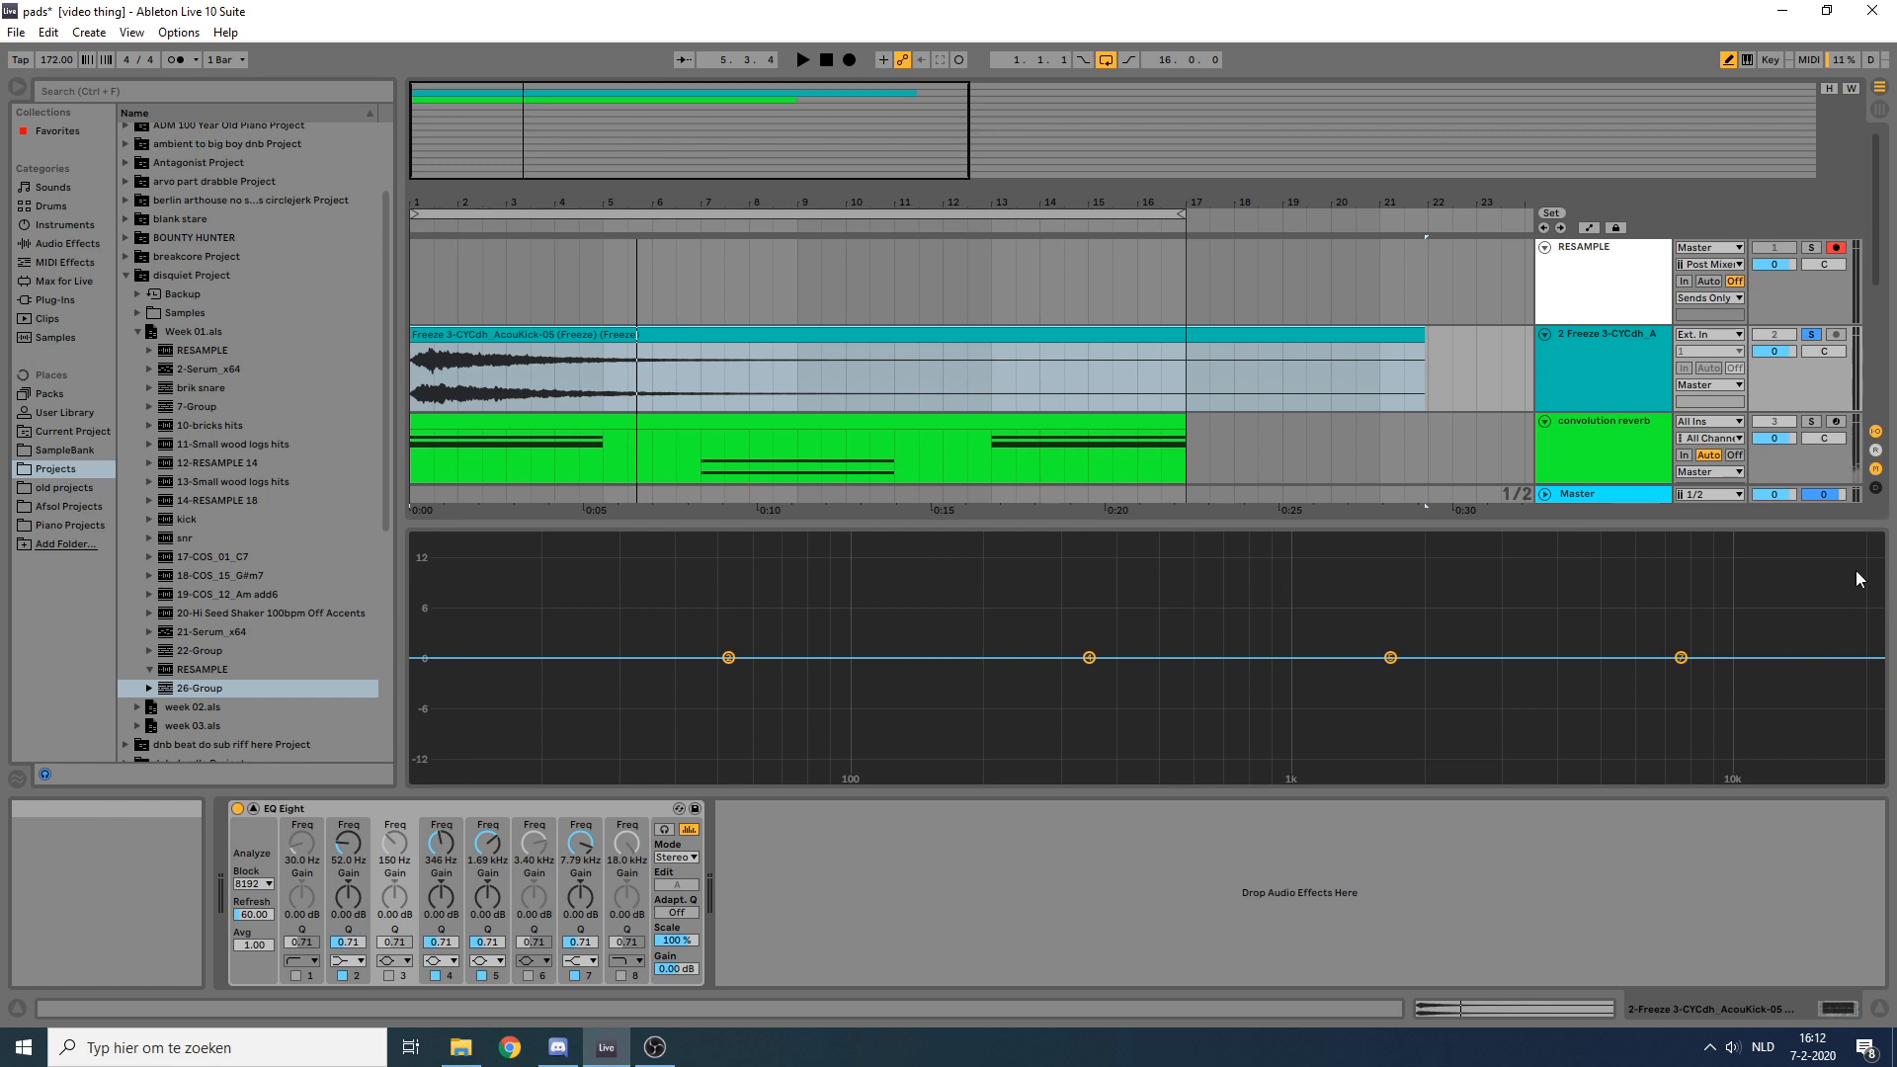
{"action": "double_click", "coordinate": [857, 617]}
Step: Switch the solo to the convolution reverb track and play its MIDI clip from the start
{"action": "left_click", "coordinate": [642, 423]}
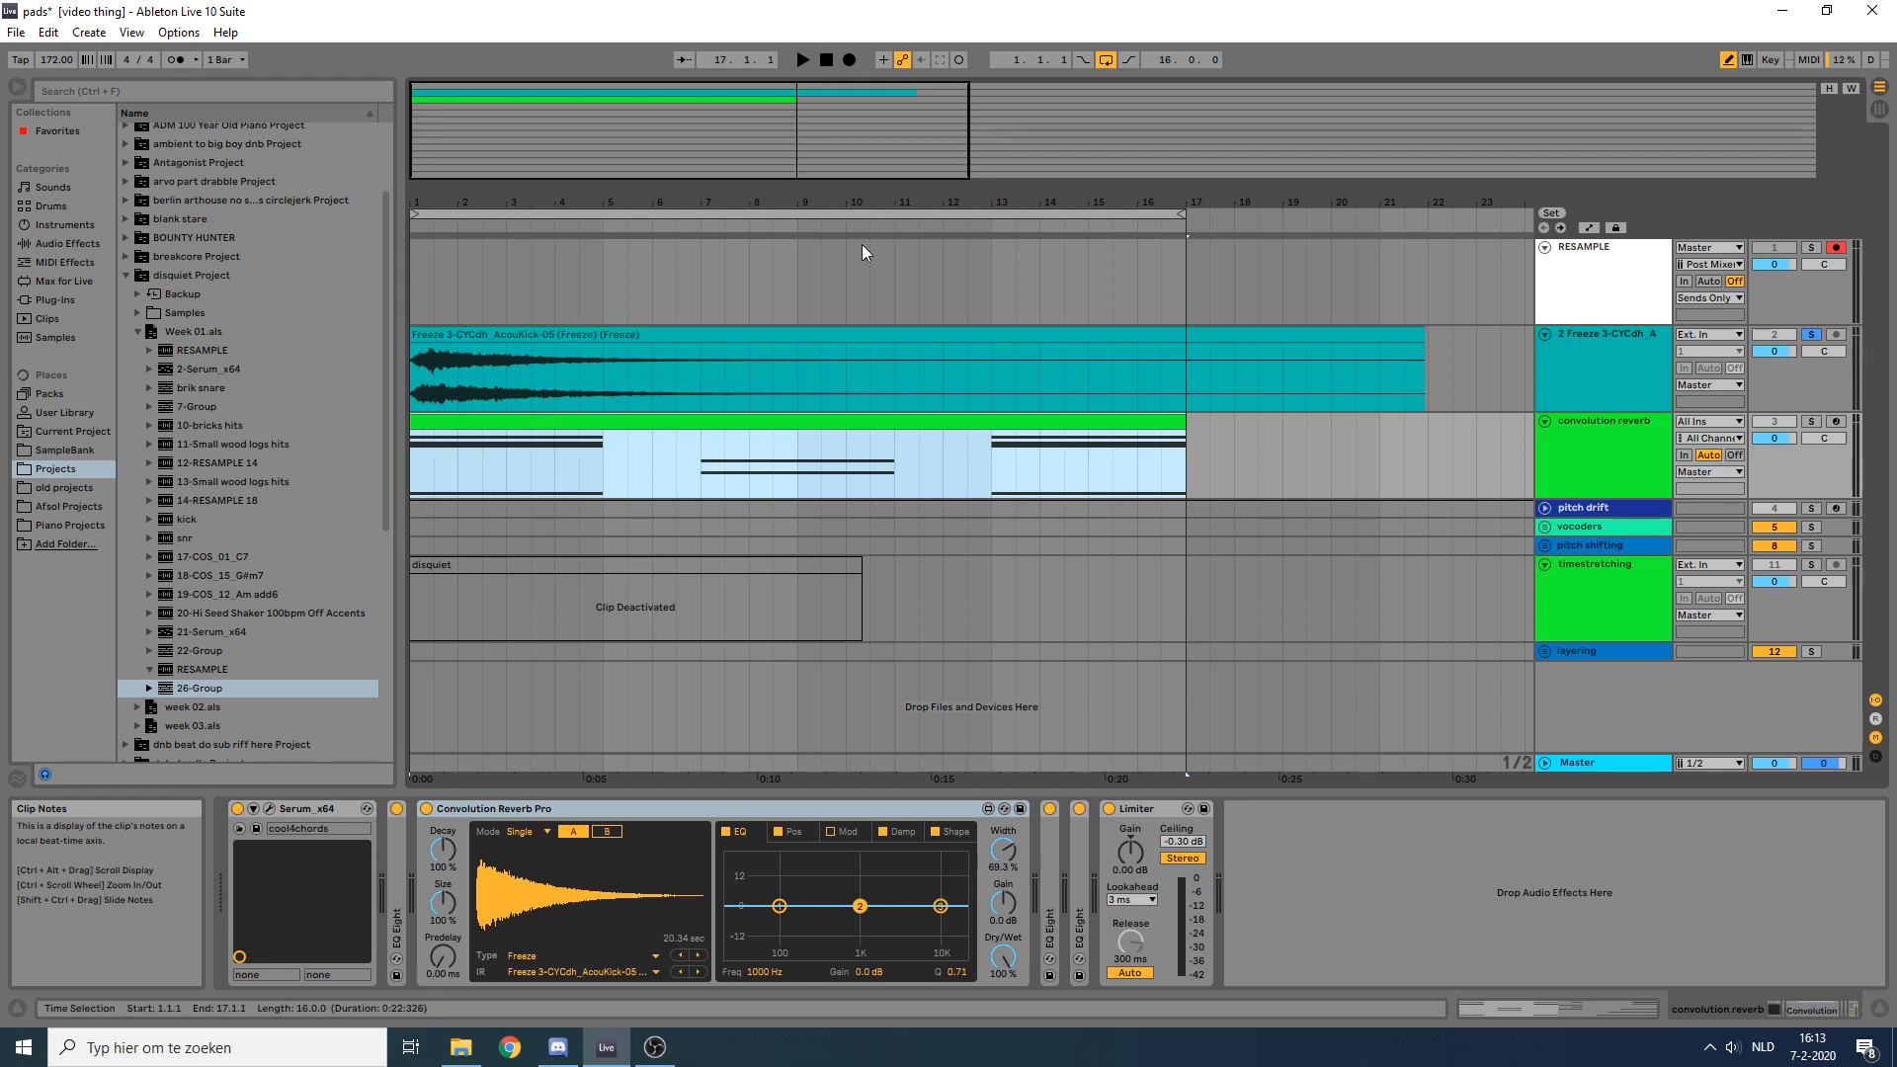
{"action": "left_click", "coordinate": [1811, 421]}
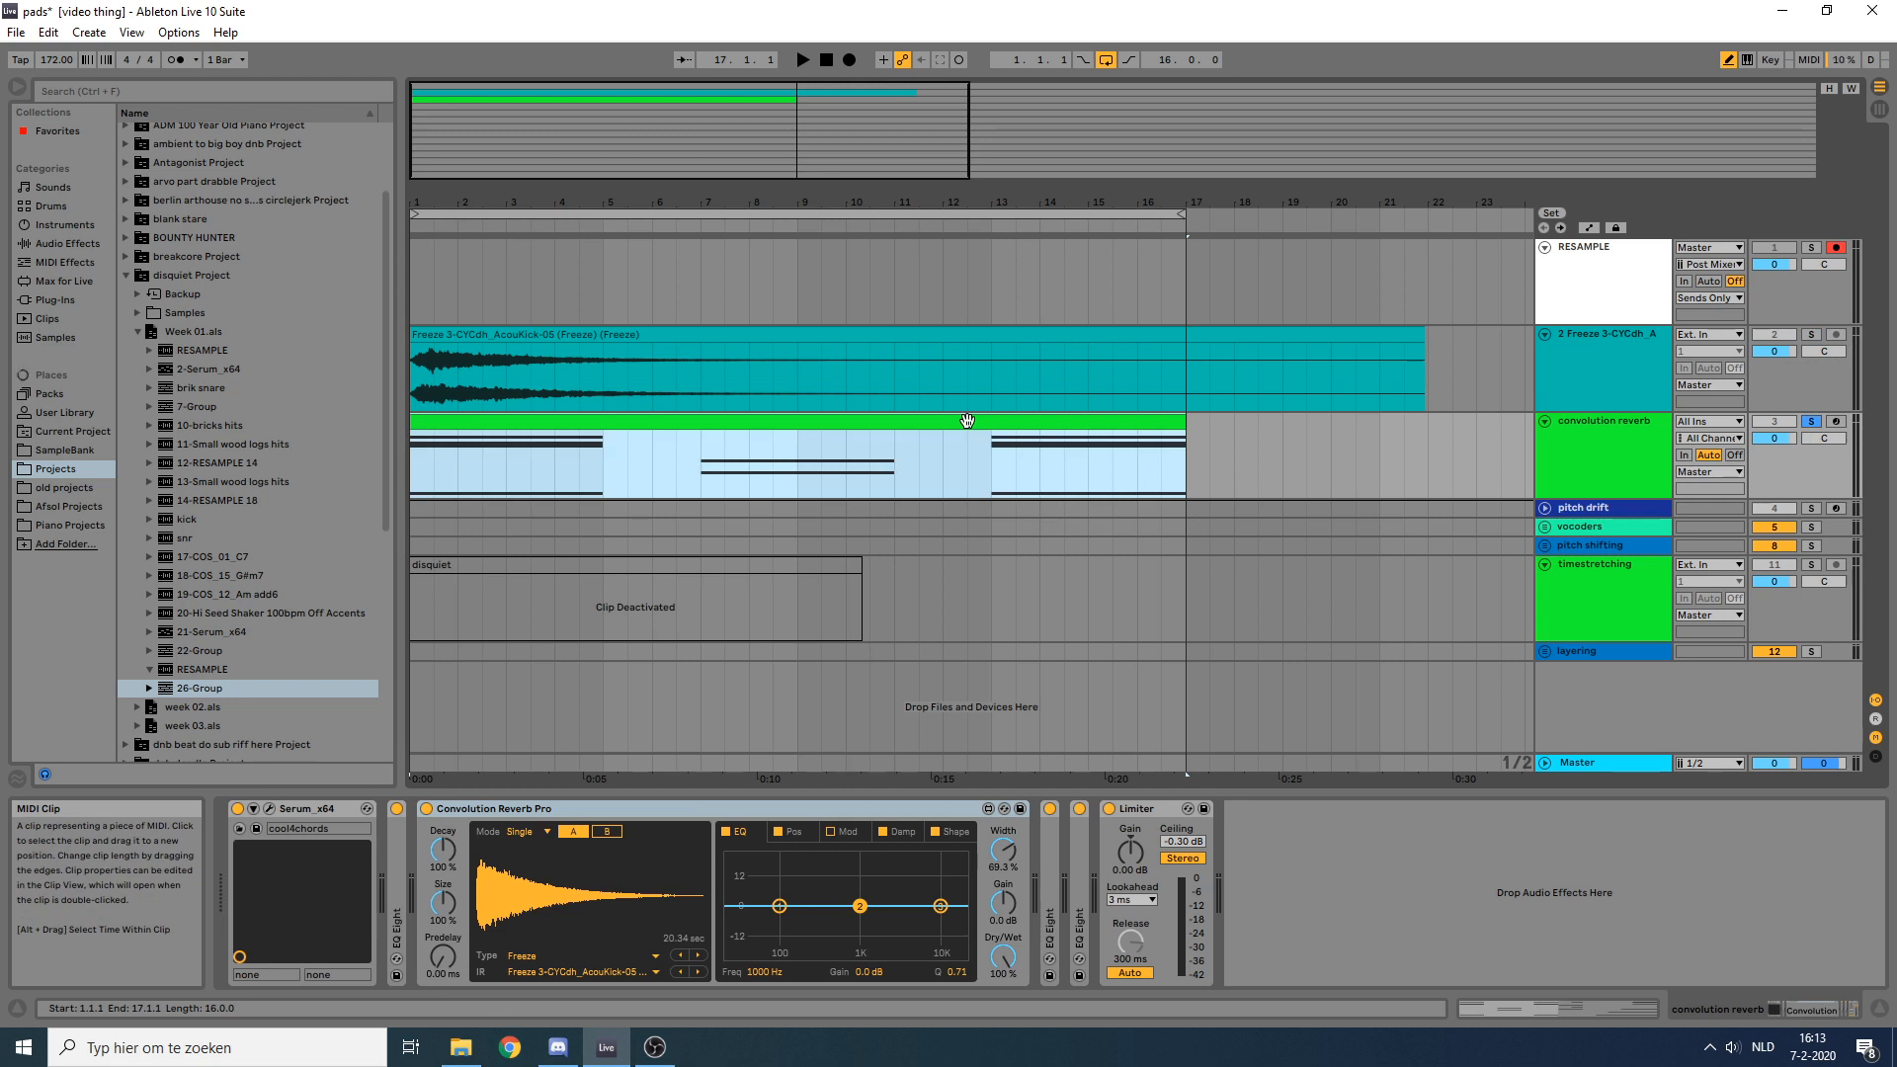
{"action": "key", "text": "space"}
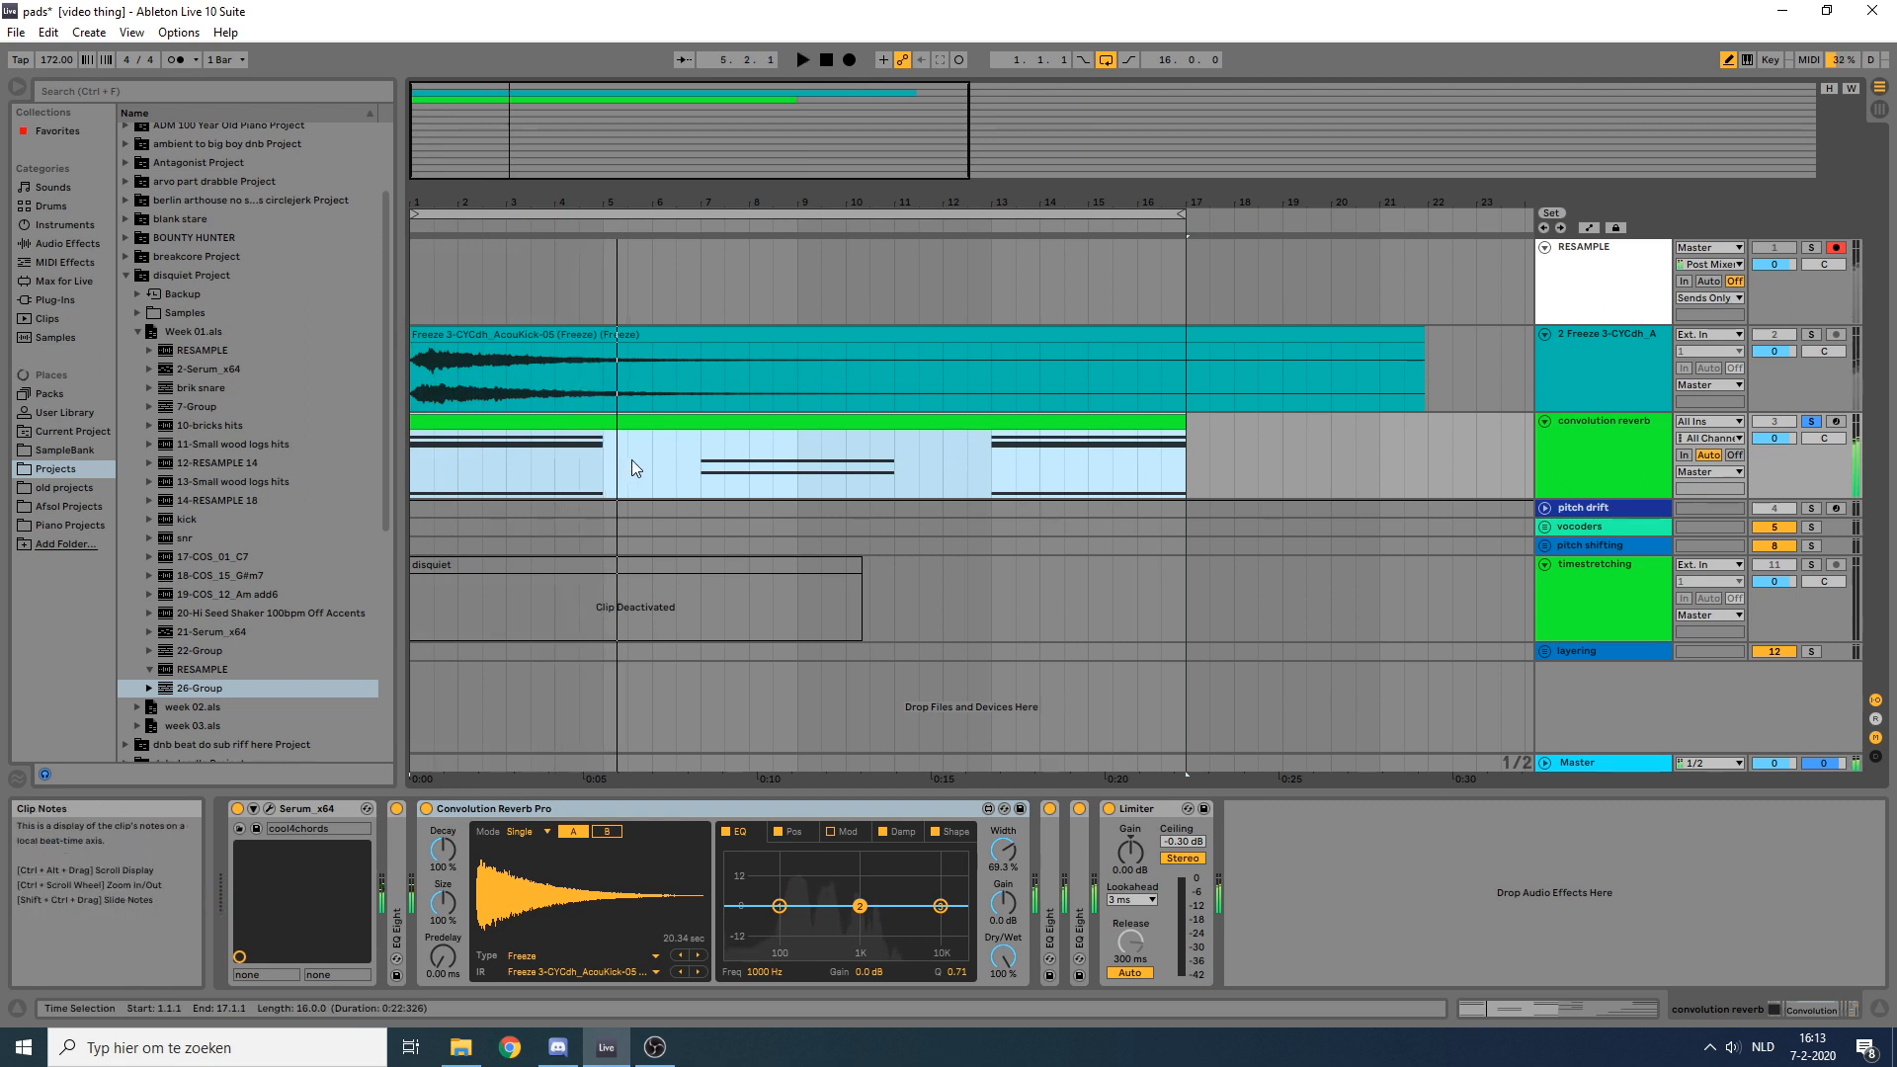
Step: Compare the chord clip with Convolution Reverb Pro bypassed and with it re-enabled
{"action": "left_click", "coordinate": [428, 815]}
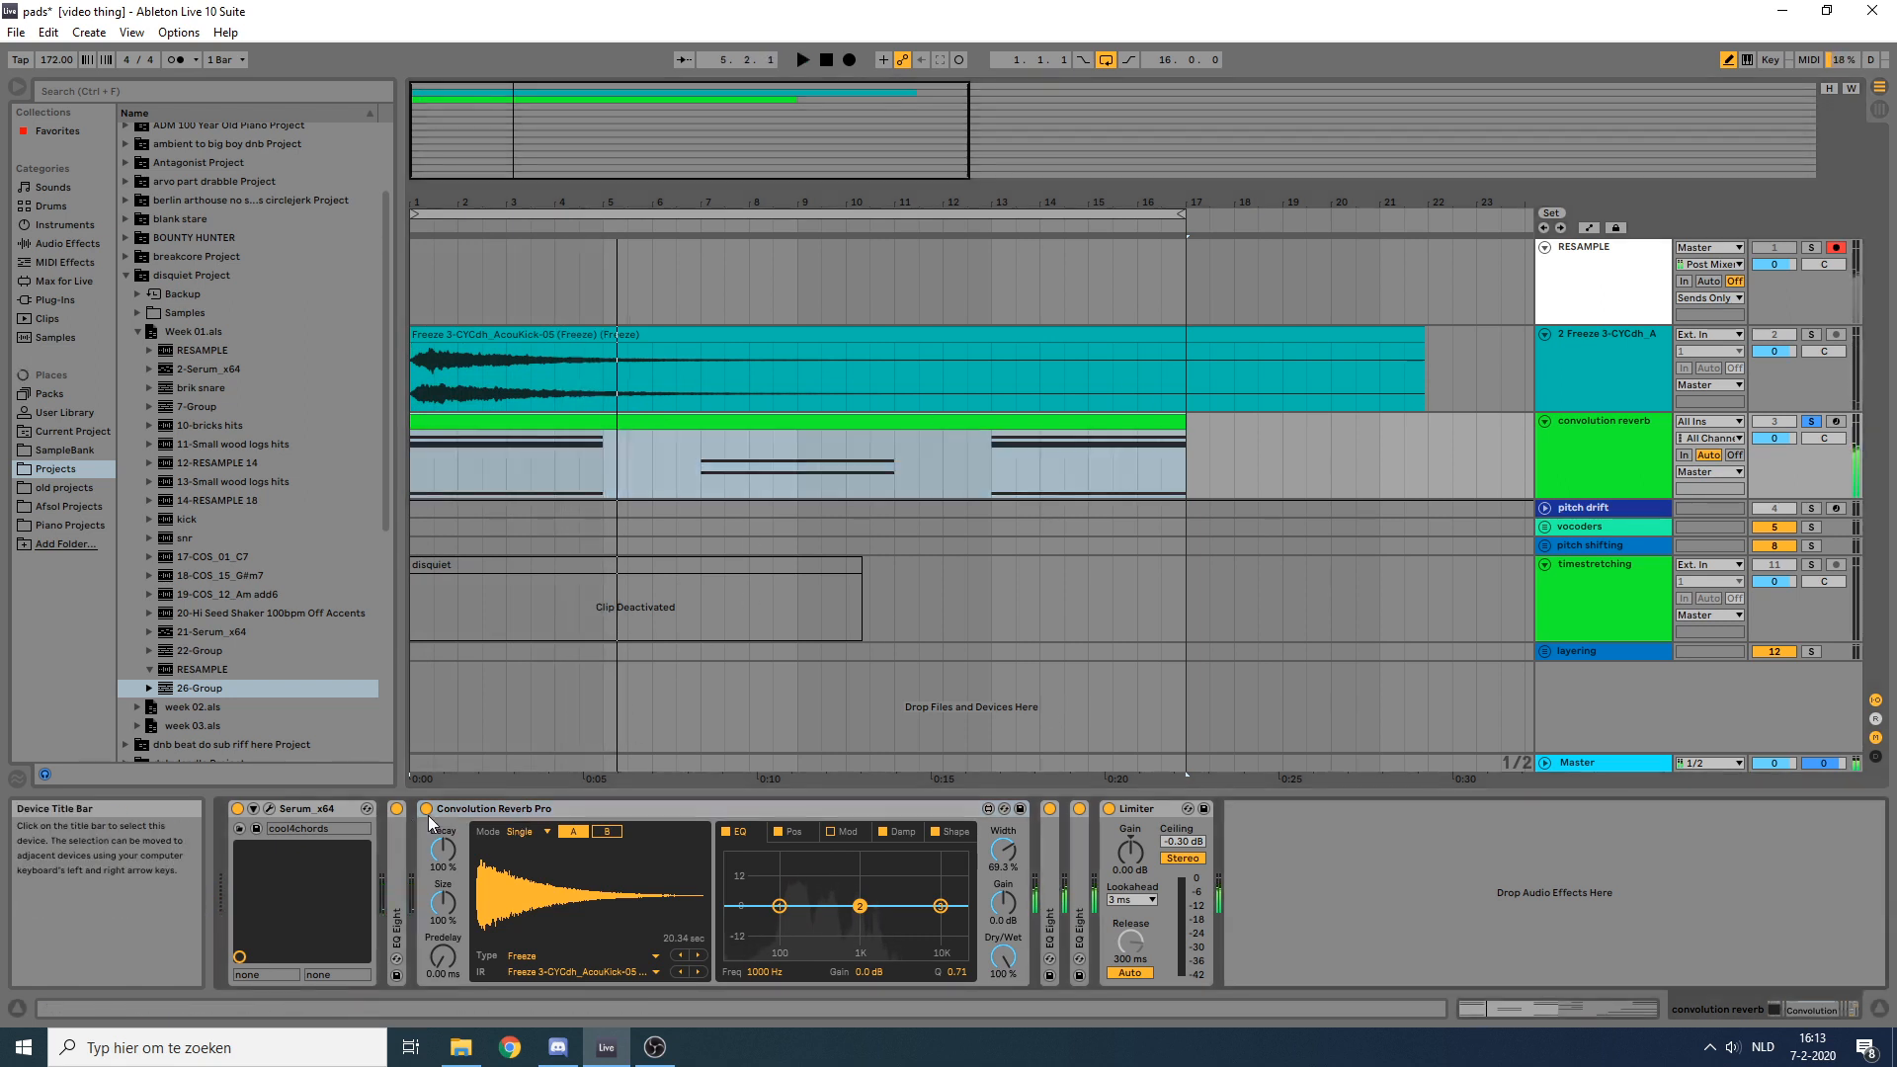
{"action": "left_click", "coordinate": [427, 810]}
{"action": "left_click", "coordinate": [571, 420]}
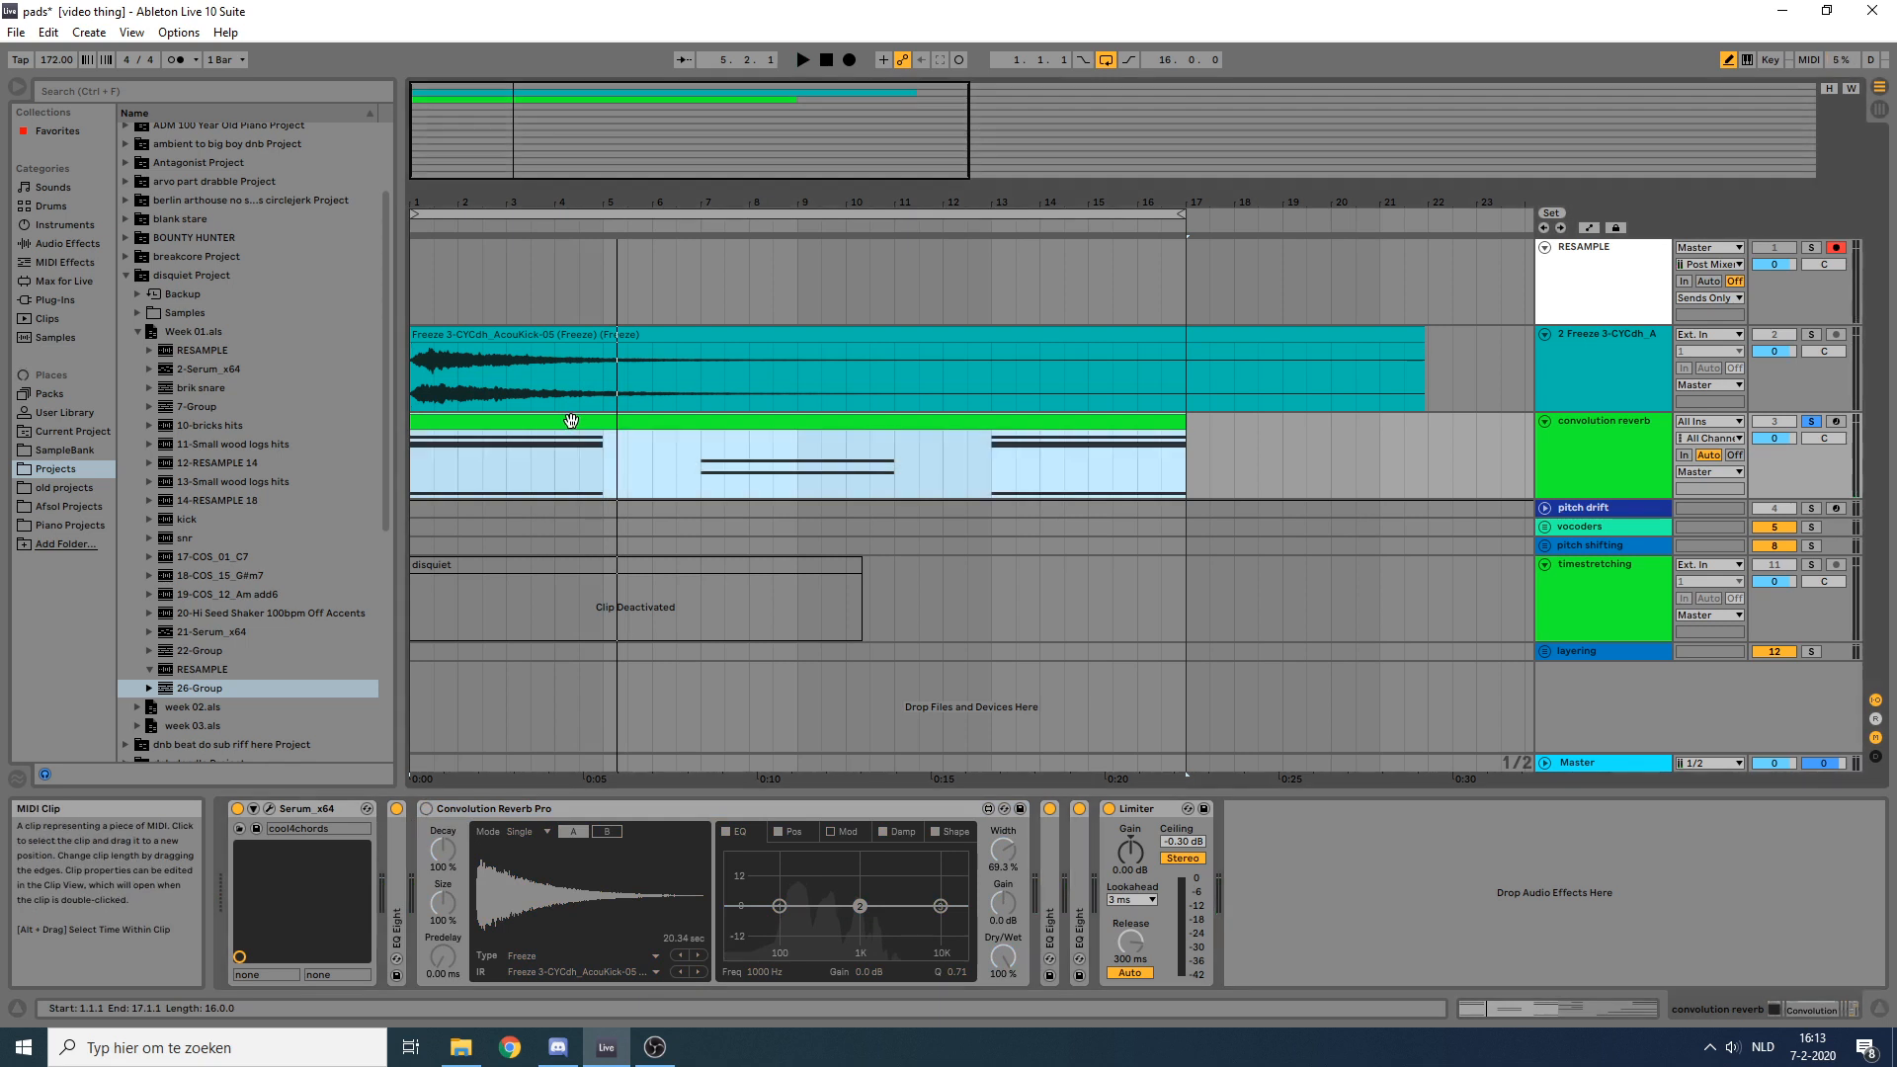
{"action": "key", "text": "space"}
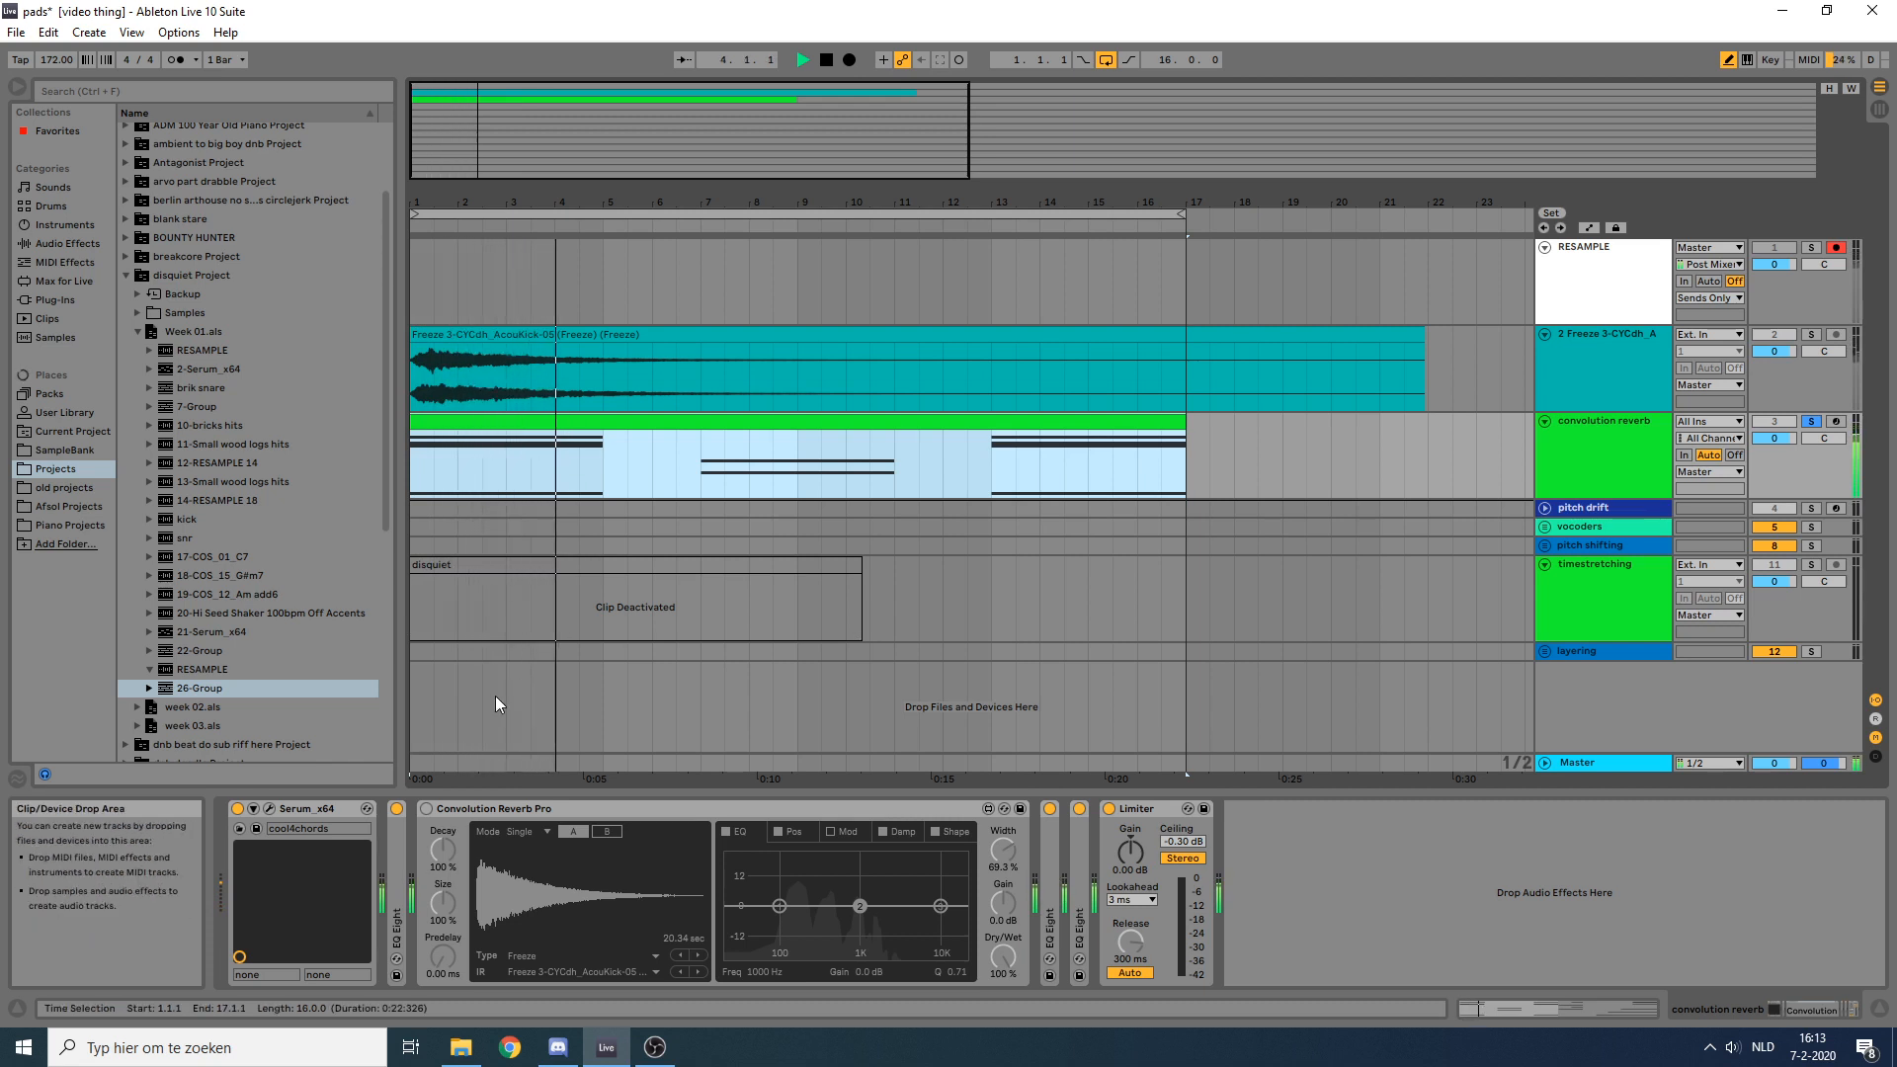
{"action": "key", "text": "space"}
{"action": "left_click", "coordinate": [428, 810]}
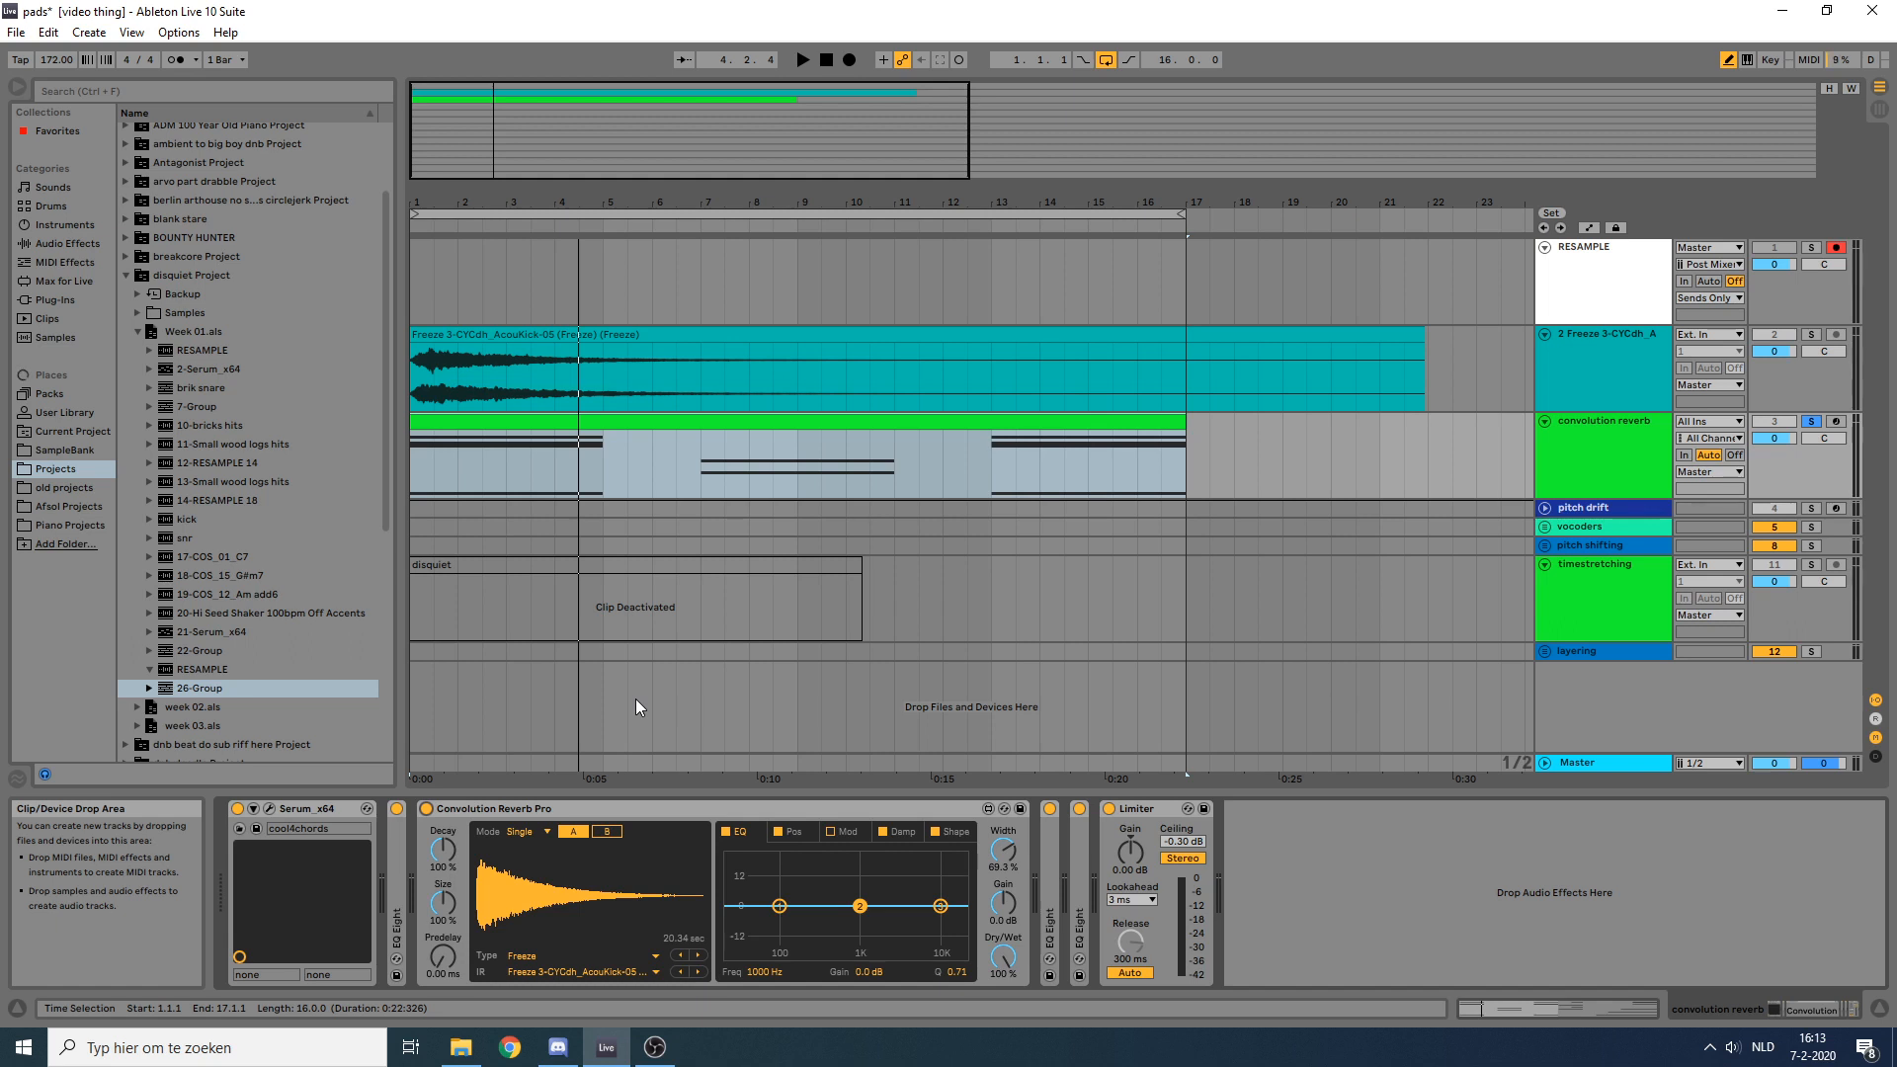
{"action": "key", "text": "space"}
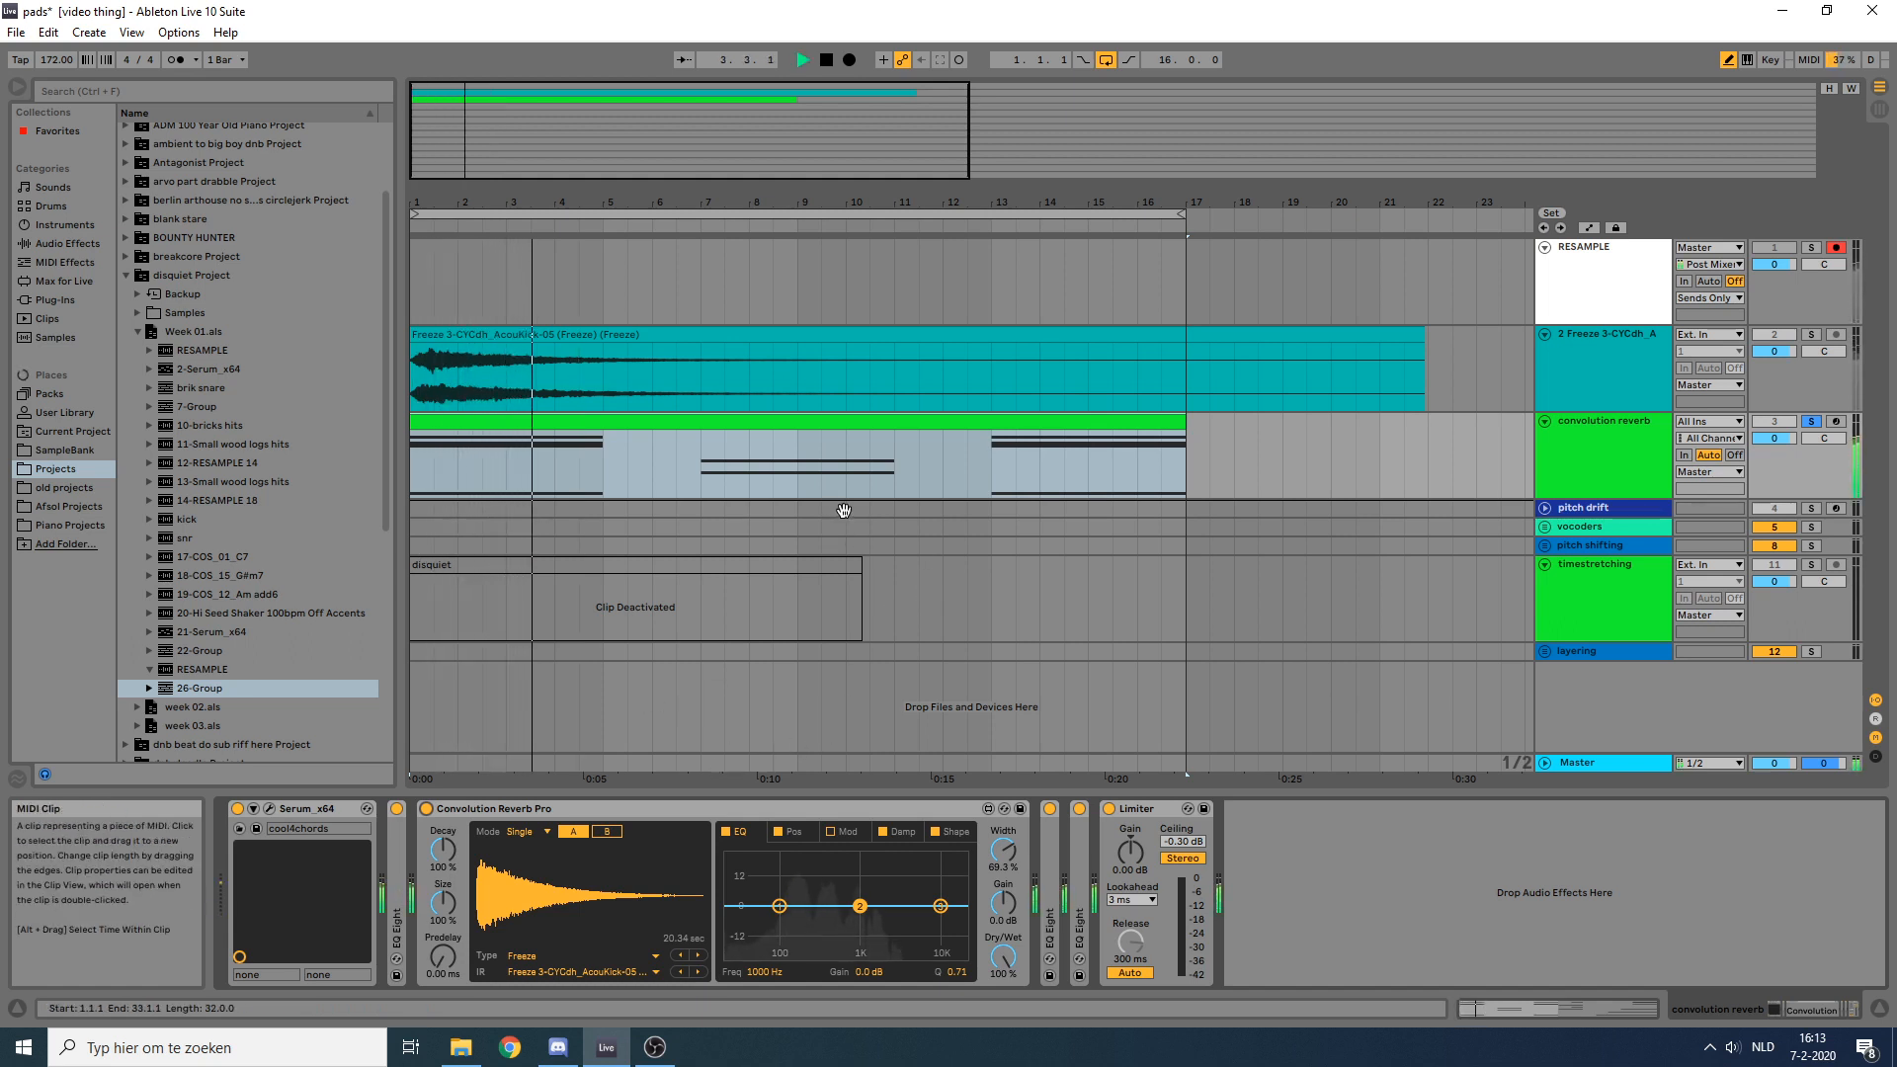
{"action": "key", "text": "space"}
Step: Deactivate the clips on the convolution reverb and Freeze 3 tracks, and fold both tracks
{"action": "left_click", "coordinate": [893, 423]}
{"action": "key", "text": "0"}
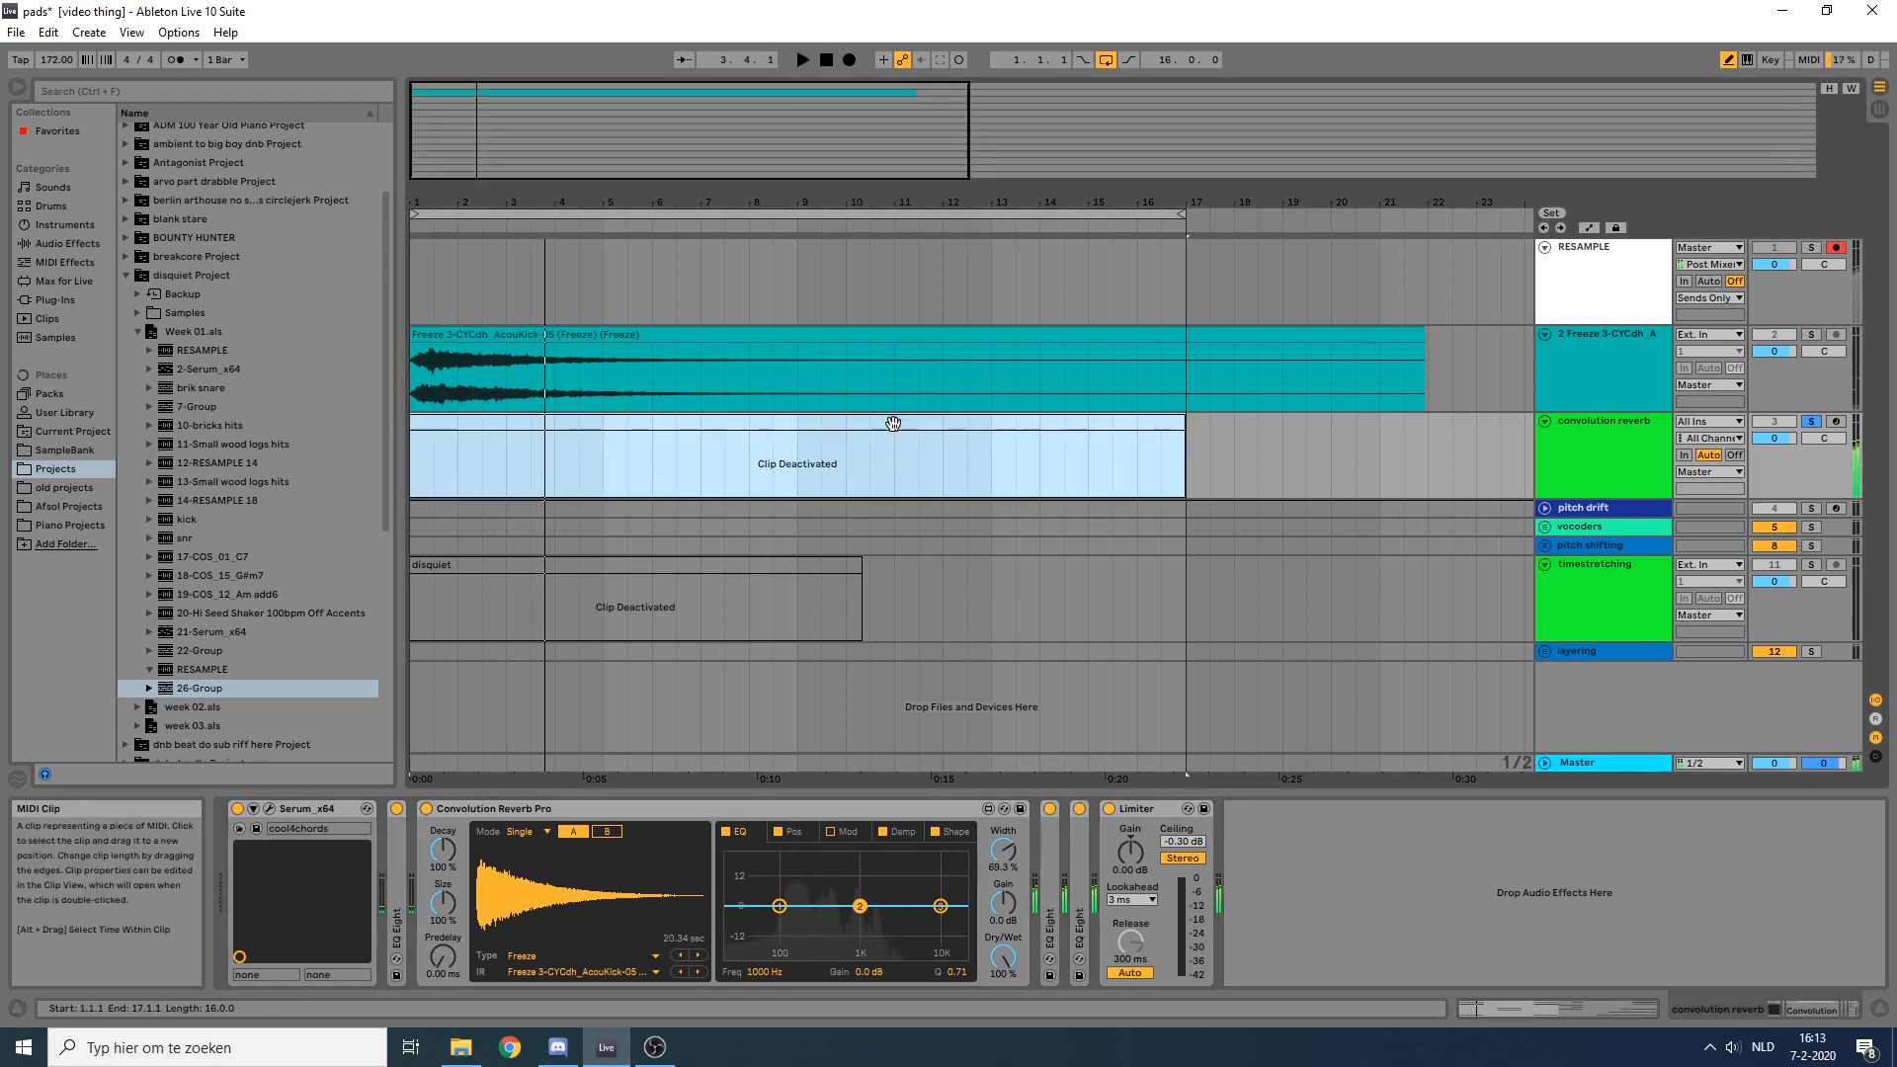
{"action": "left_click", "coordinate": [1207, 332]}
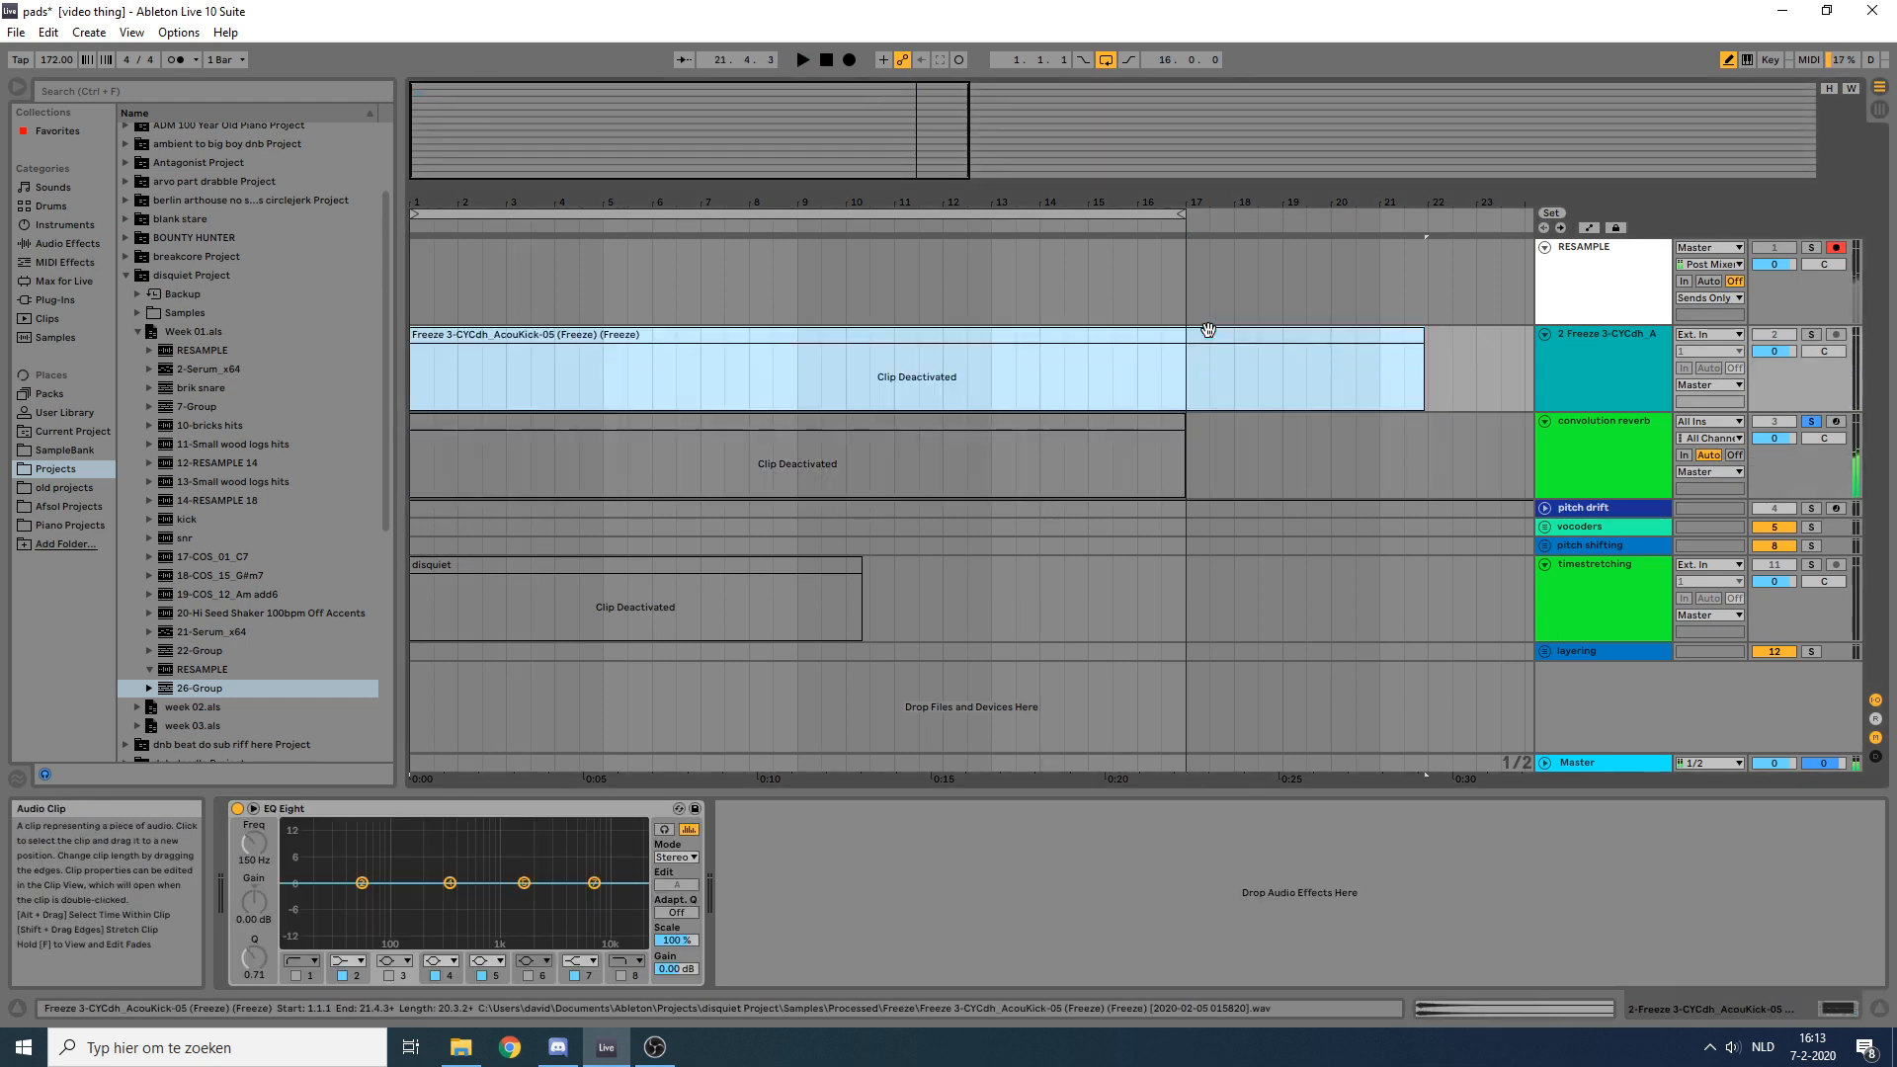
{"action": "left_click", "coordinate": [1544, 333]}
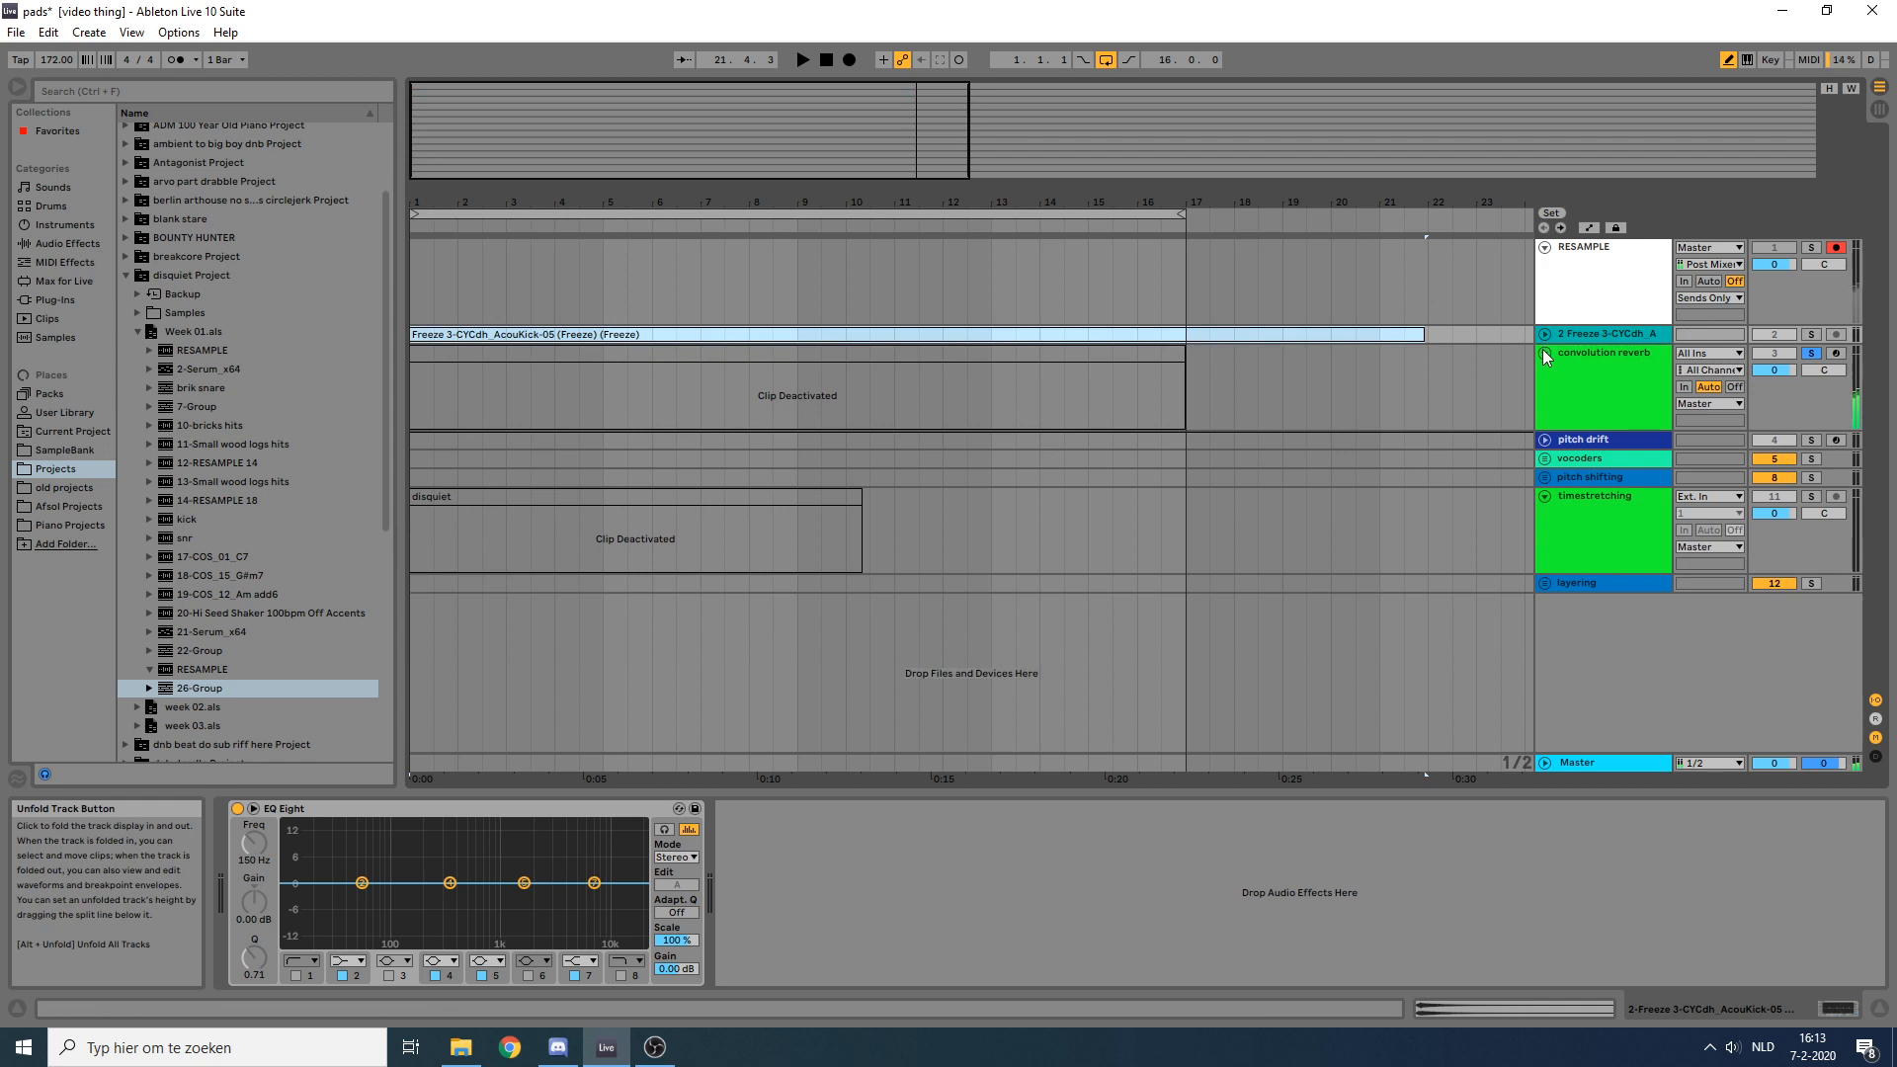
{"action": "left_click", "coordinate": [1544, 352]}
Step: Unfold the pitch drift track, activate its MIDI clip and switch the solo to that track
{"action": "left_click", "coordinate": [1544, 371]}
{"action": "left_click", "coordinate": [1393, 373]}
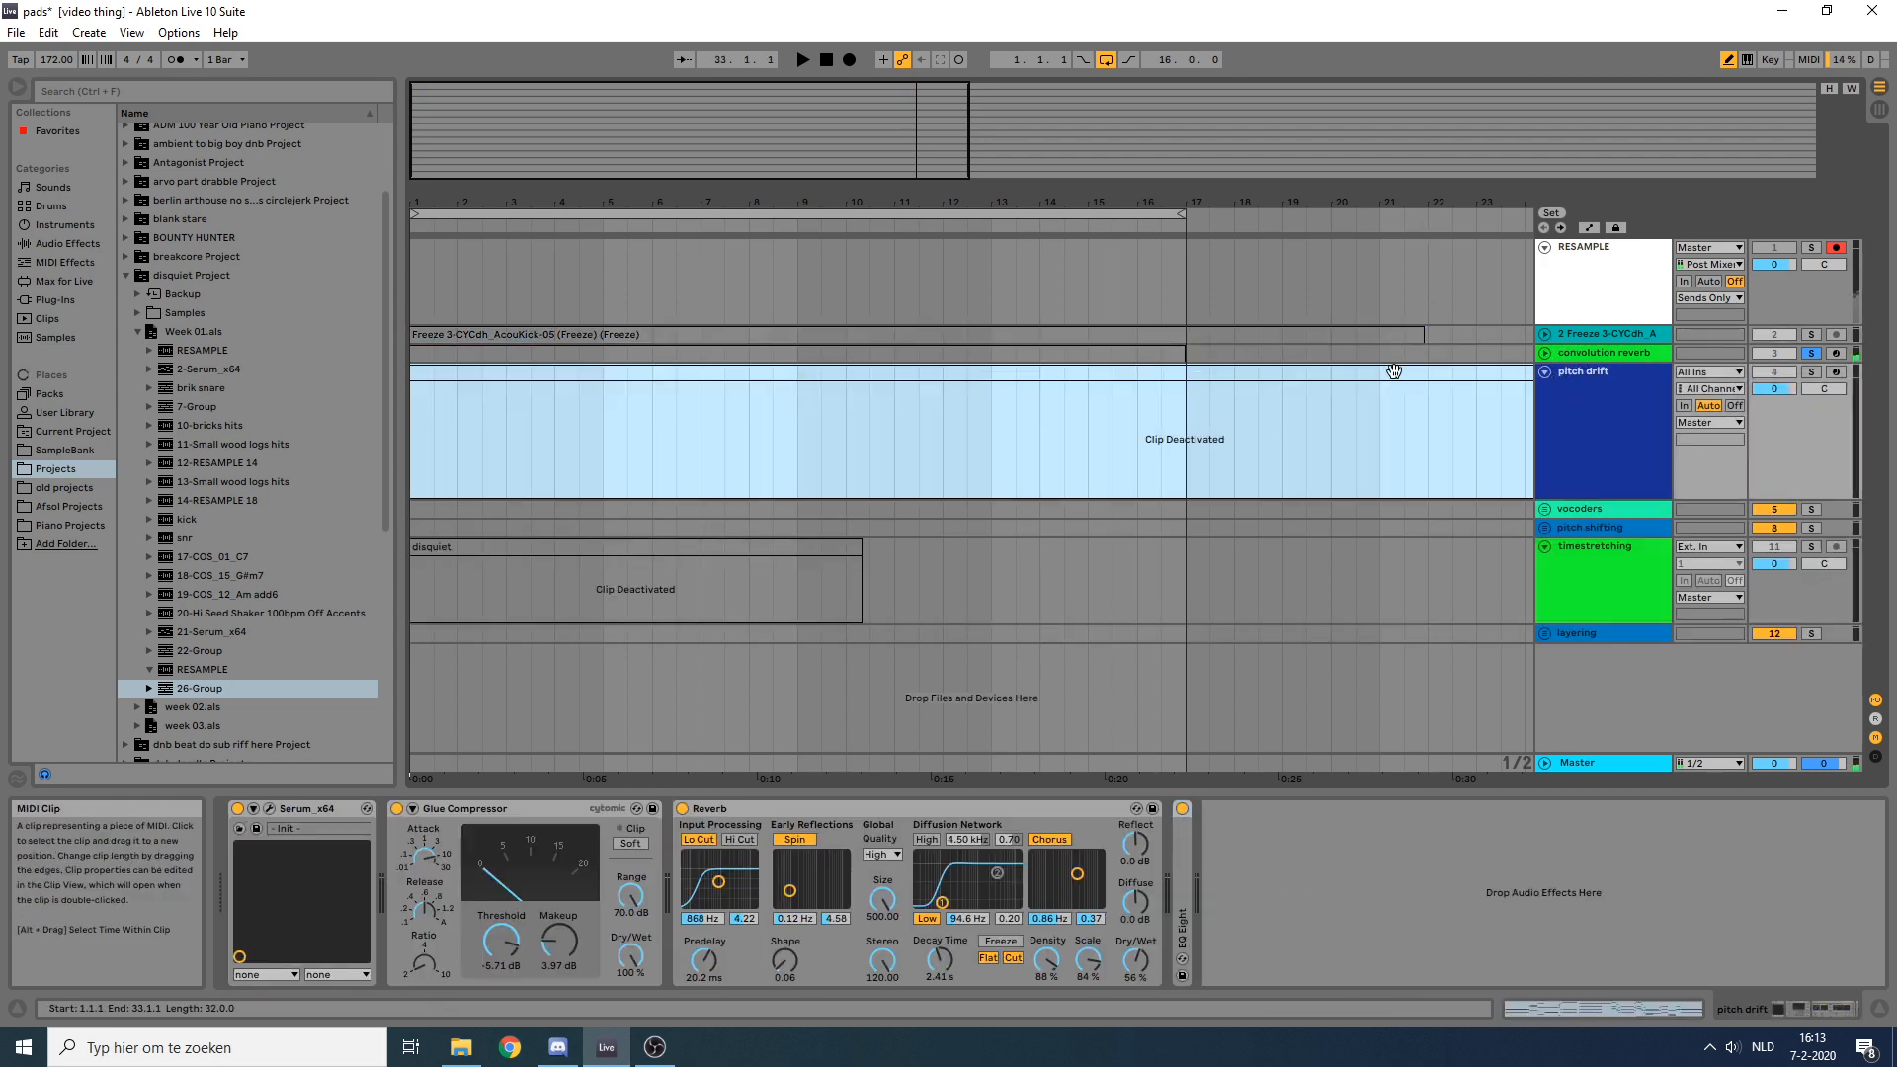
{"action": "key", "text": "0"}
{"action": "left_click", "coordinate": [1608, 395]}
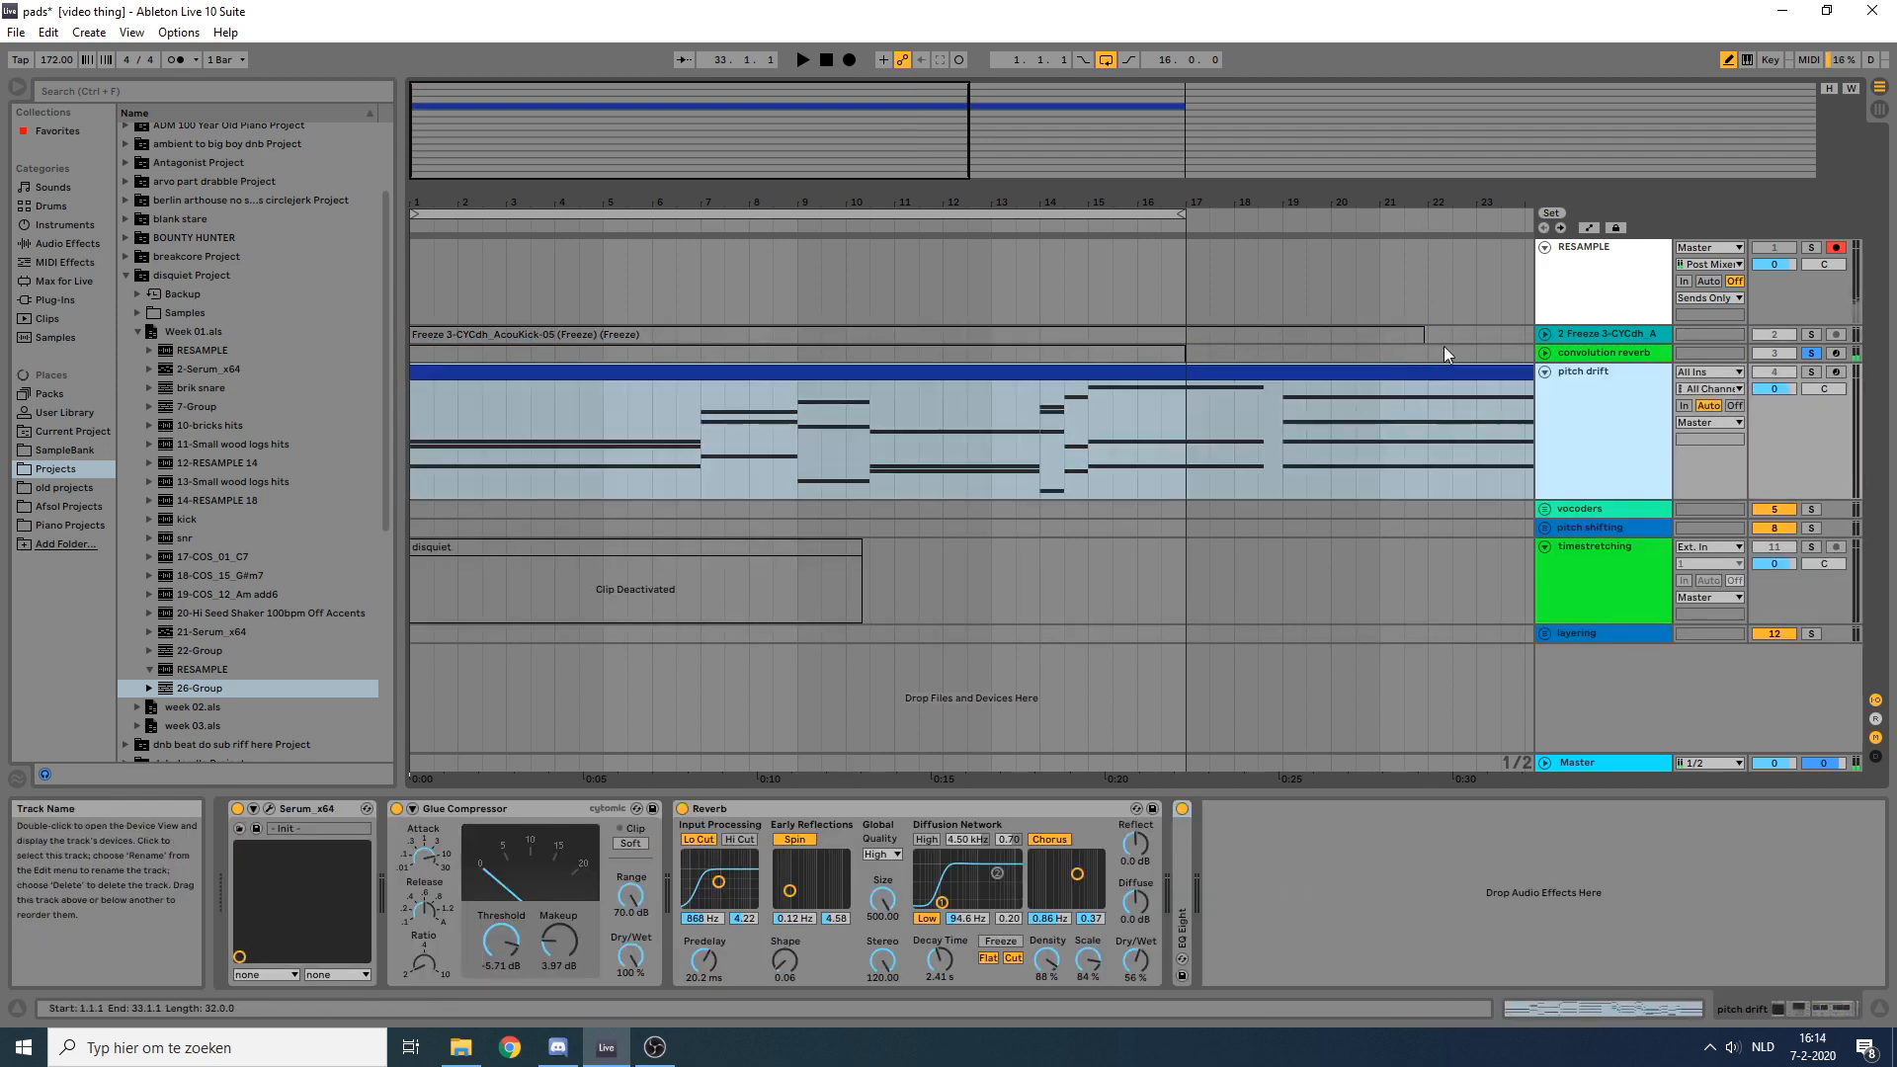
{"action": "left_click", "coordinate": [1810, 373]}
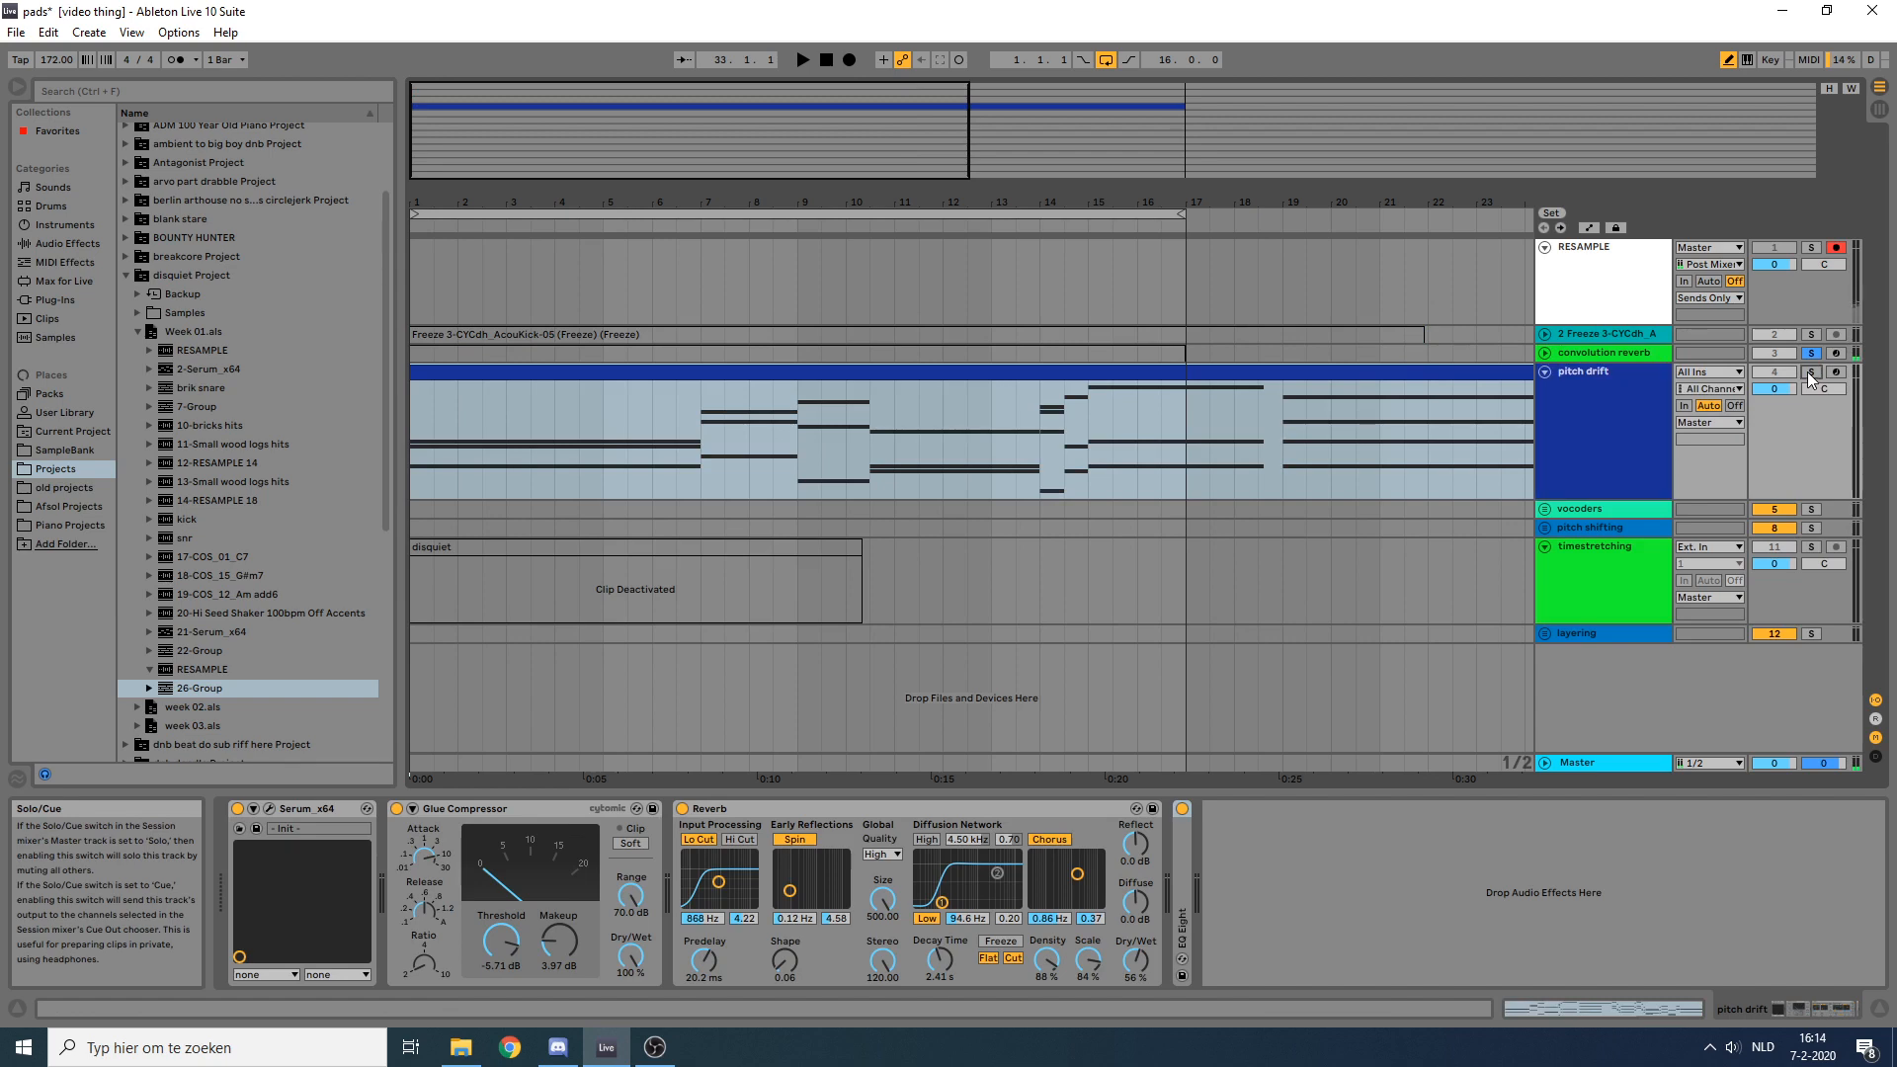
Step: Select the pitch drift clip and open the track's Serum synth to examine the LFO 2 and LFO 3 shapes
{"action": "left_click", "coordinate": [812, 395]}
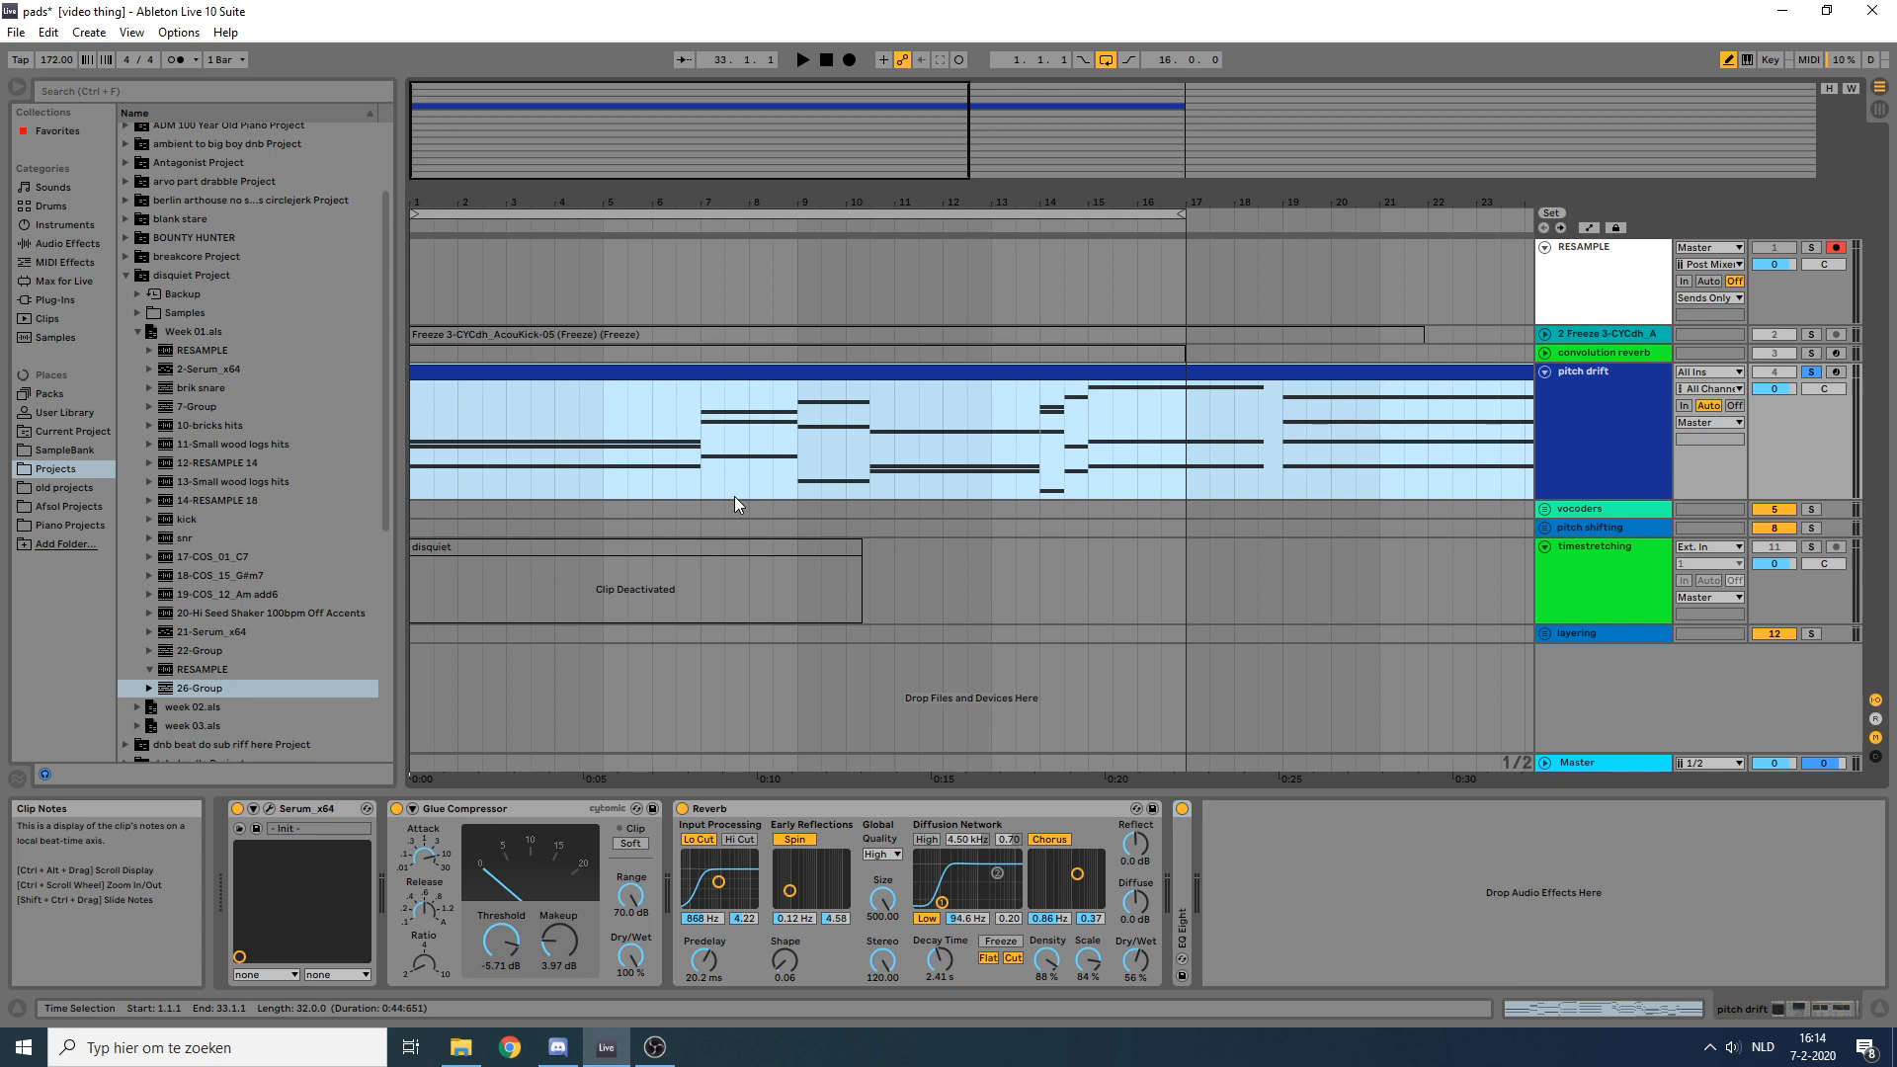
{"action": "left_click", "coordinate": [699, 449]}
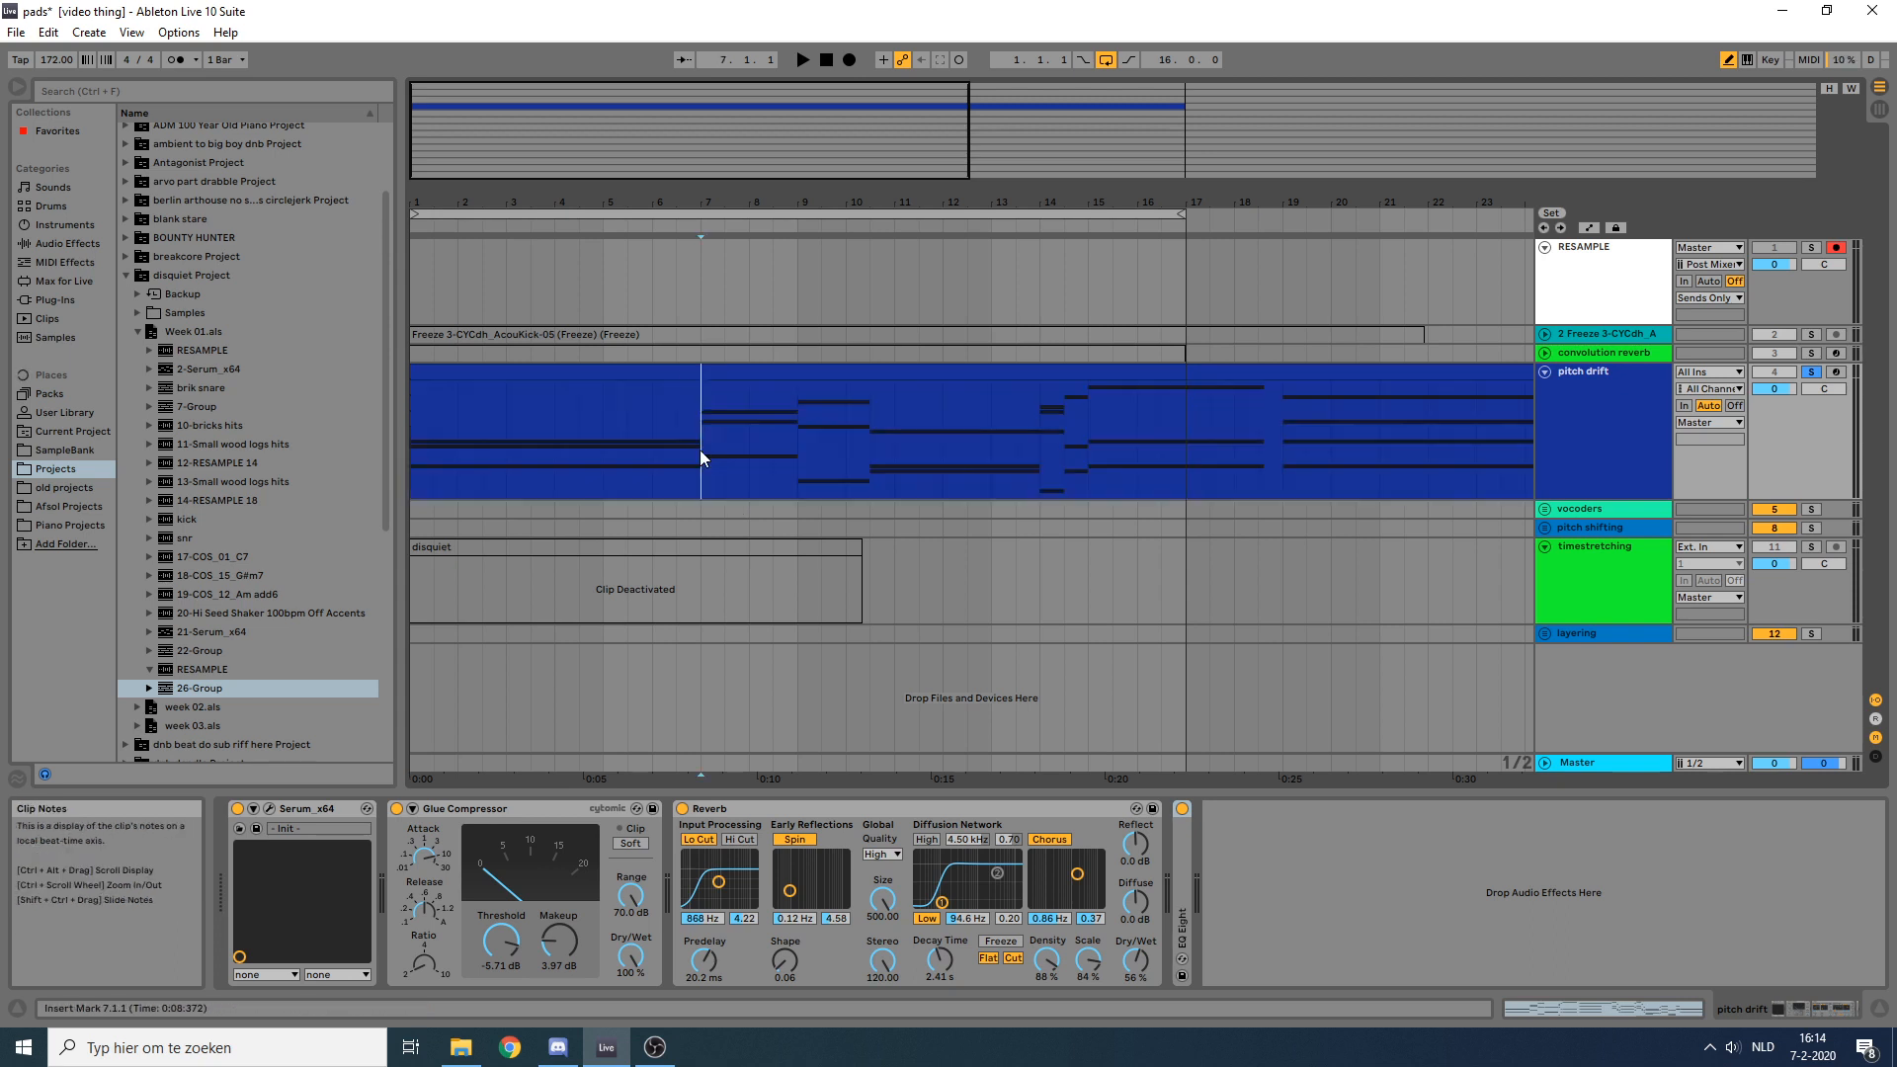
{"action": "left_click", "coordinate": [853, 371]}
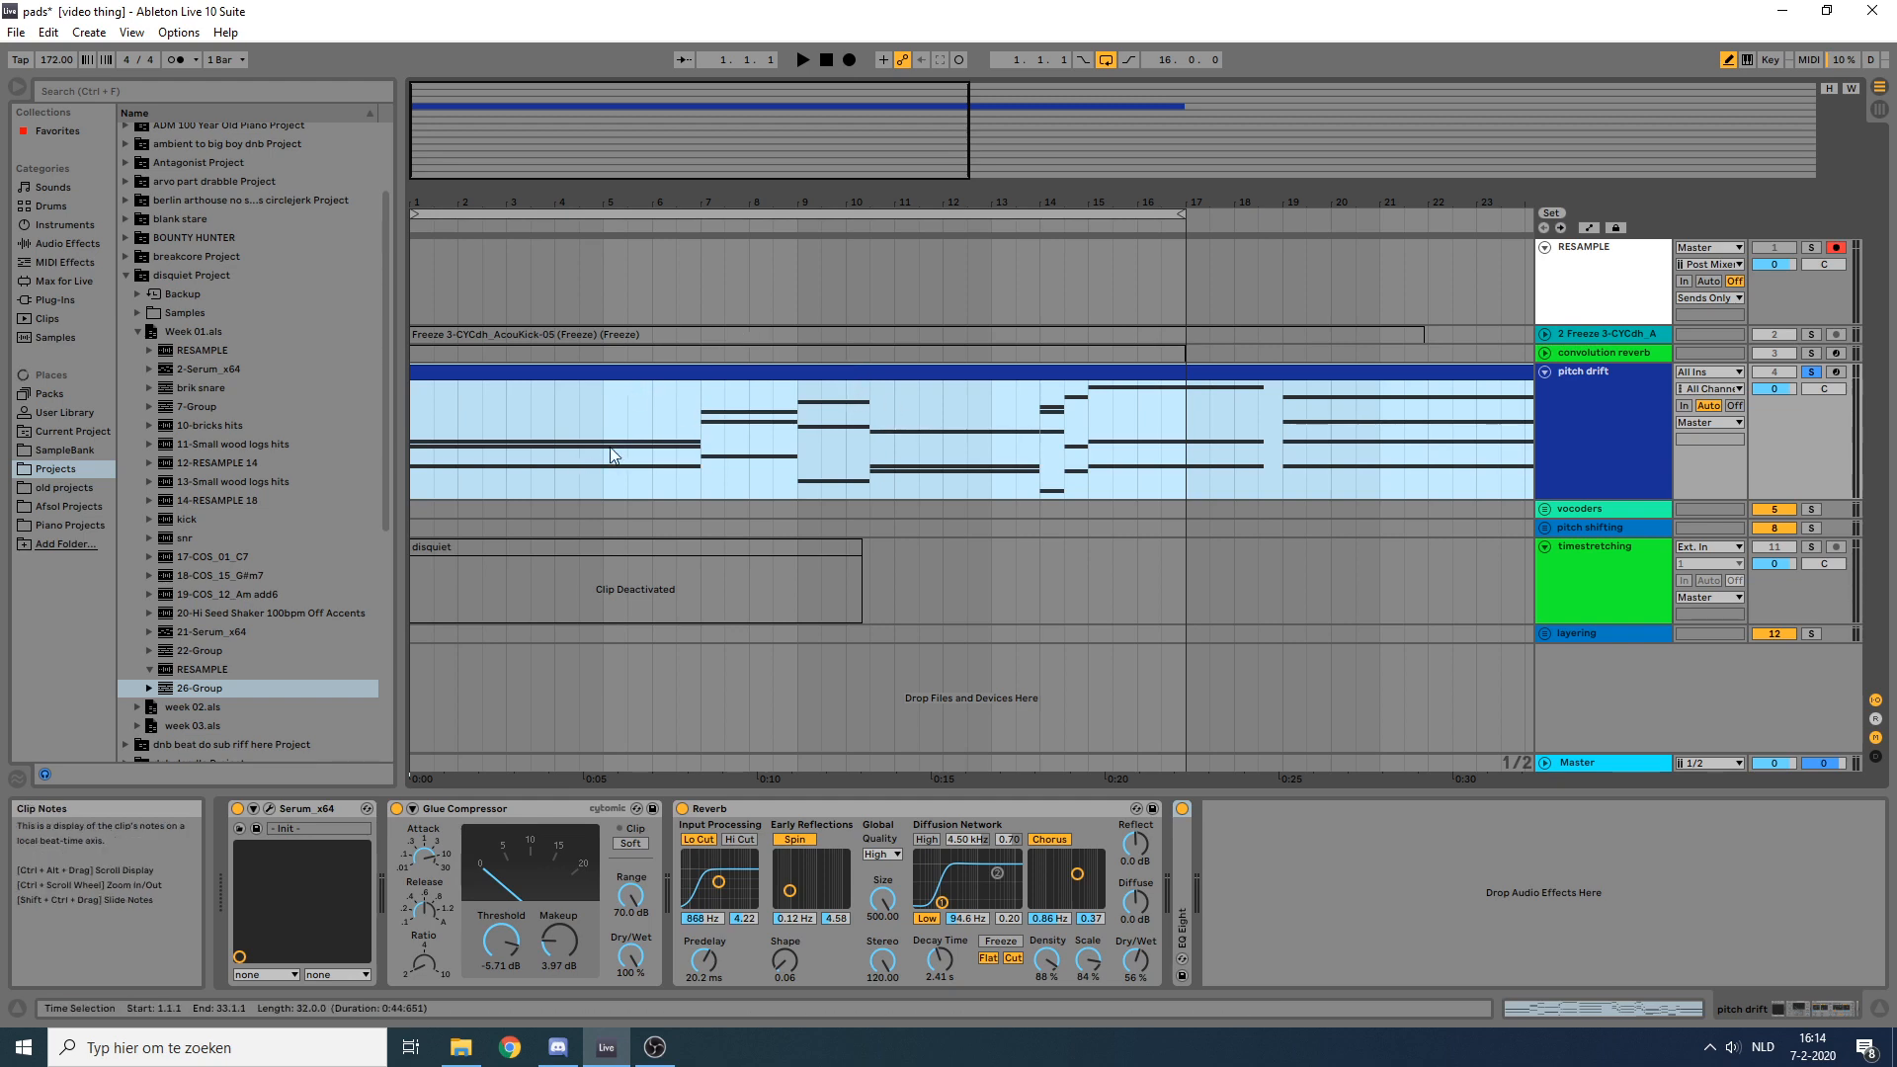
{"action": "left_click", "coordinate": [270, 809]}
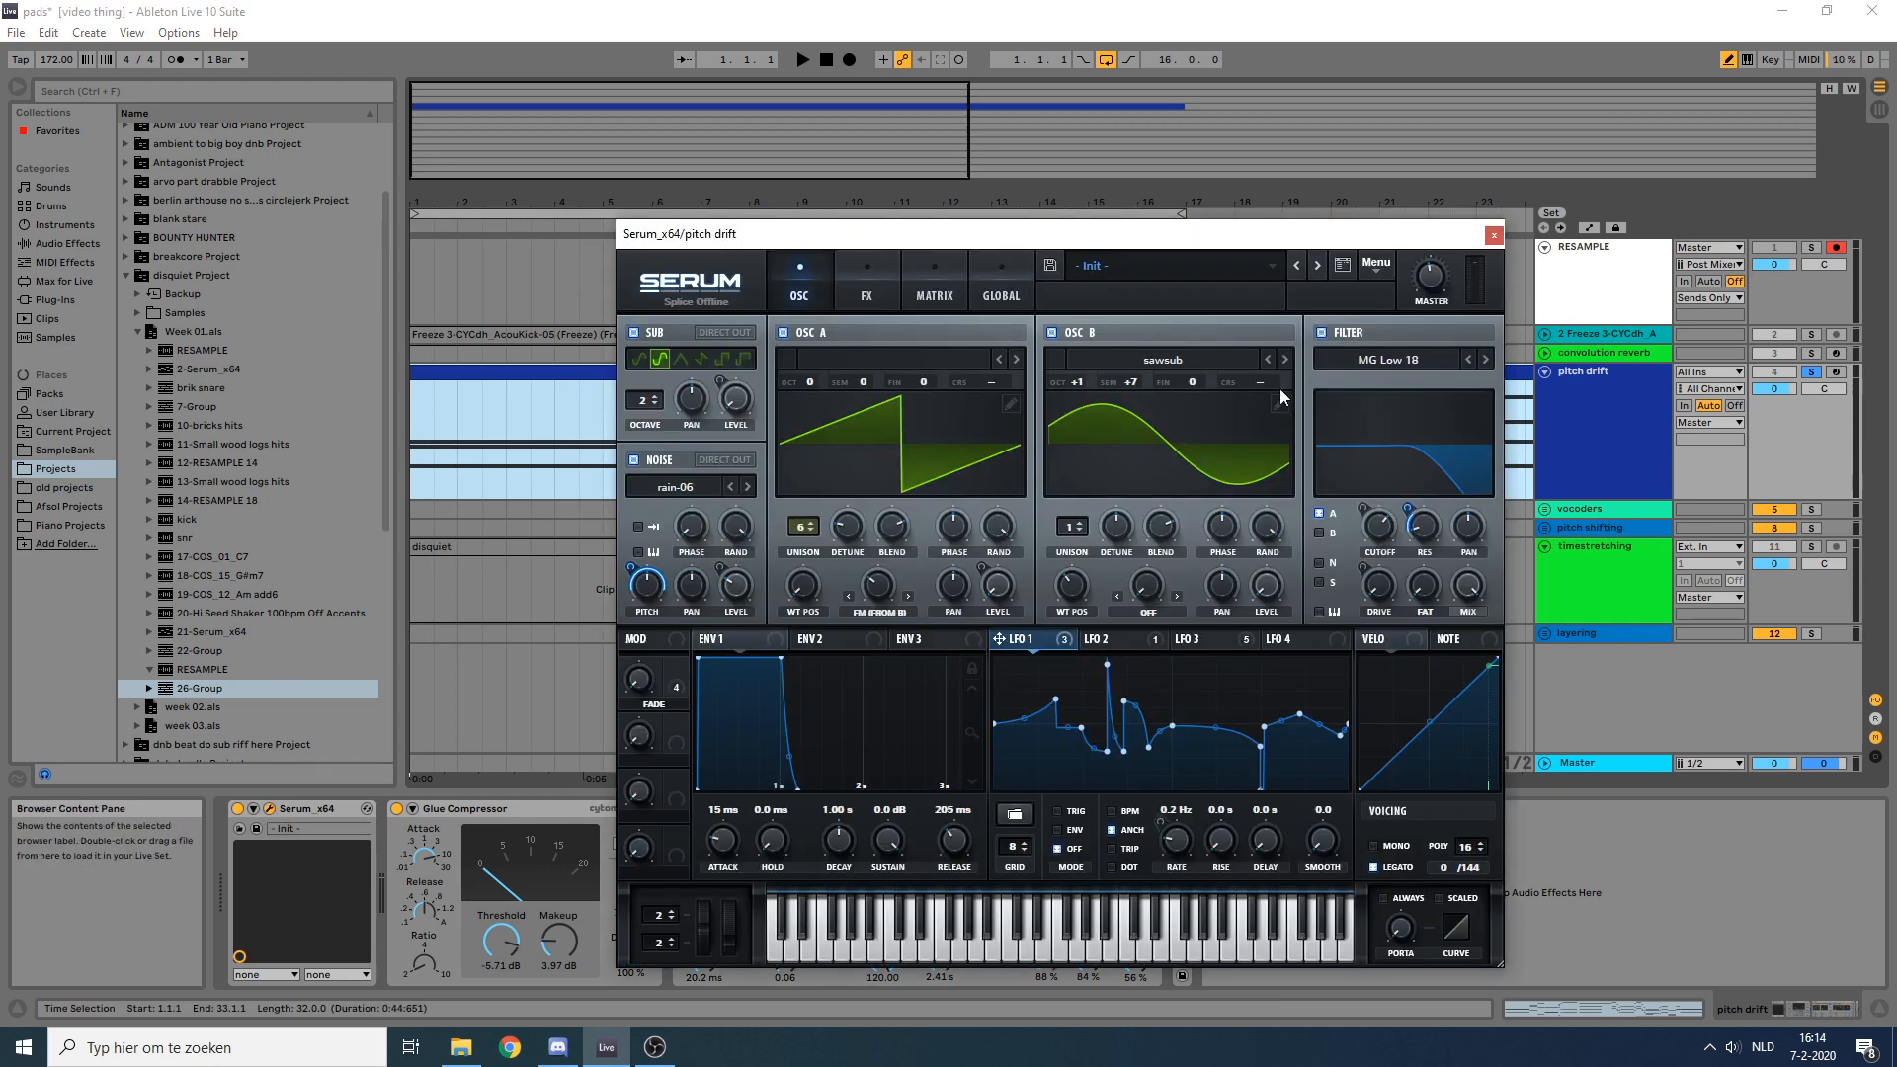
{"action": "left_click", "coordinate": [1146, 642]}
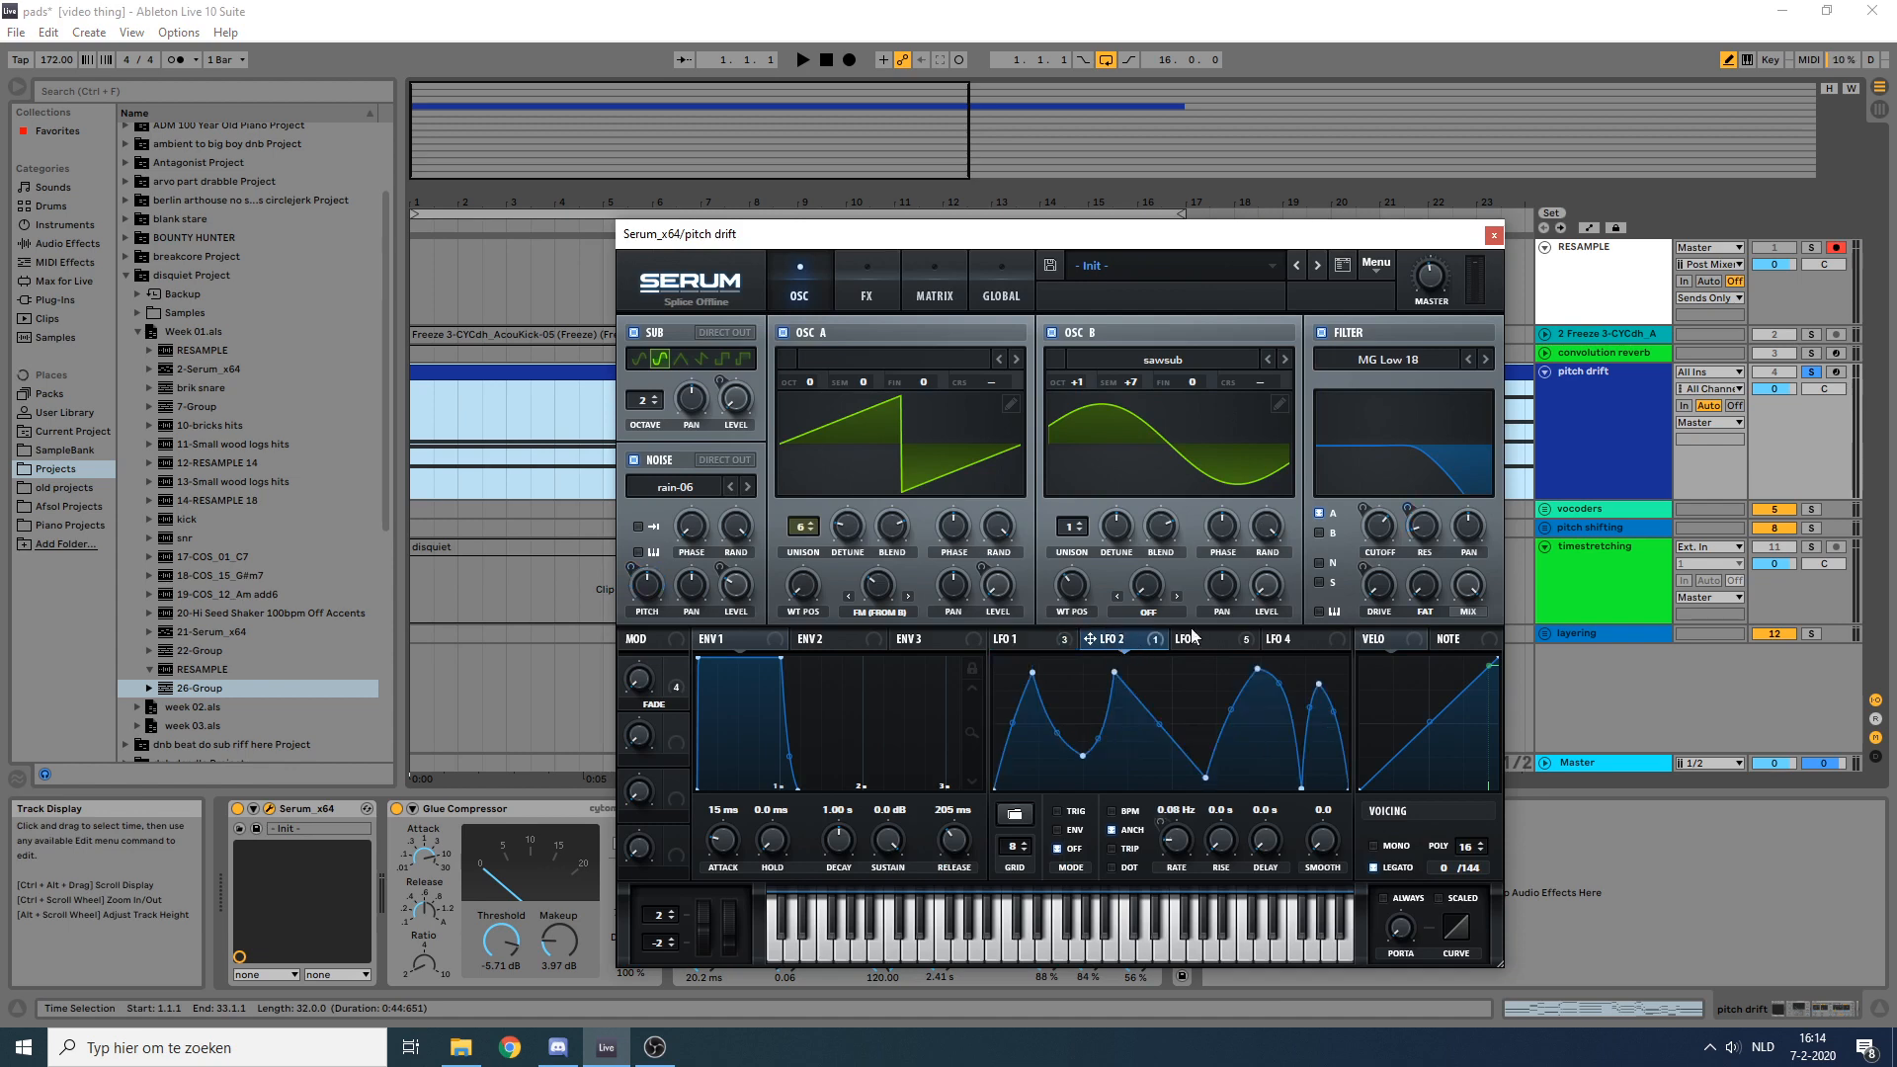
{"action": "left_click", "coordinate": [1223, 640]}
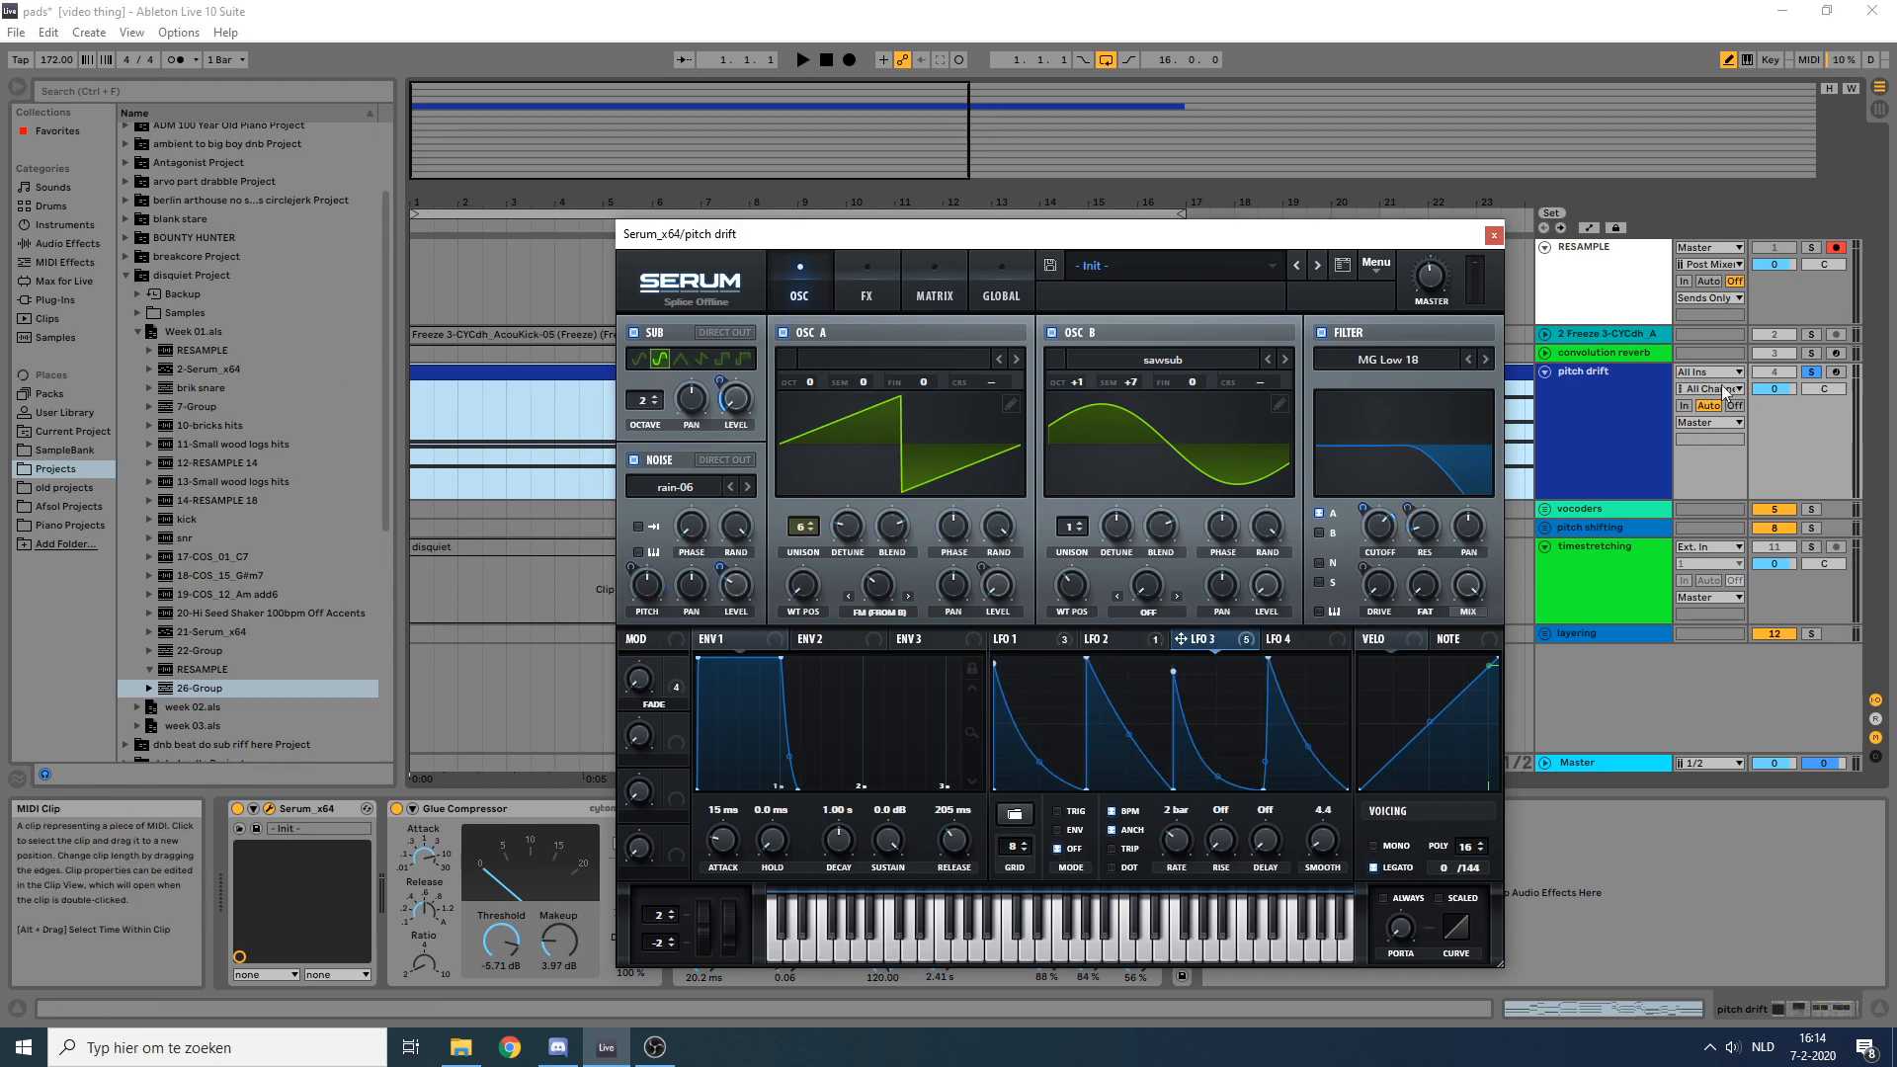
Step: Play the pitch drift clip while examining LFO 1 and its master tuning routing in Serum's modulation matrix
{"action": "left_click", "coordinate": [1585, 402]}
{"action": "key", "text": "space"}
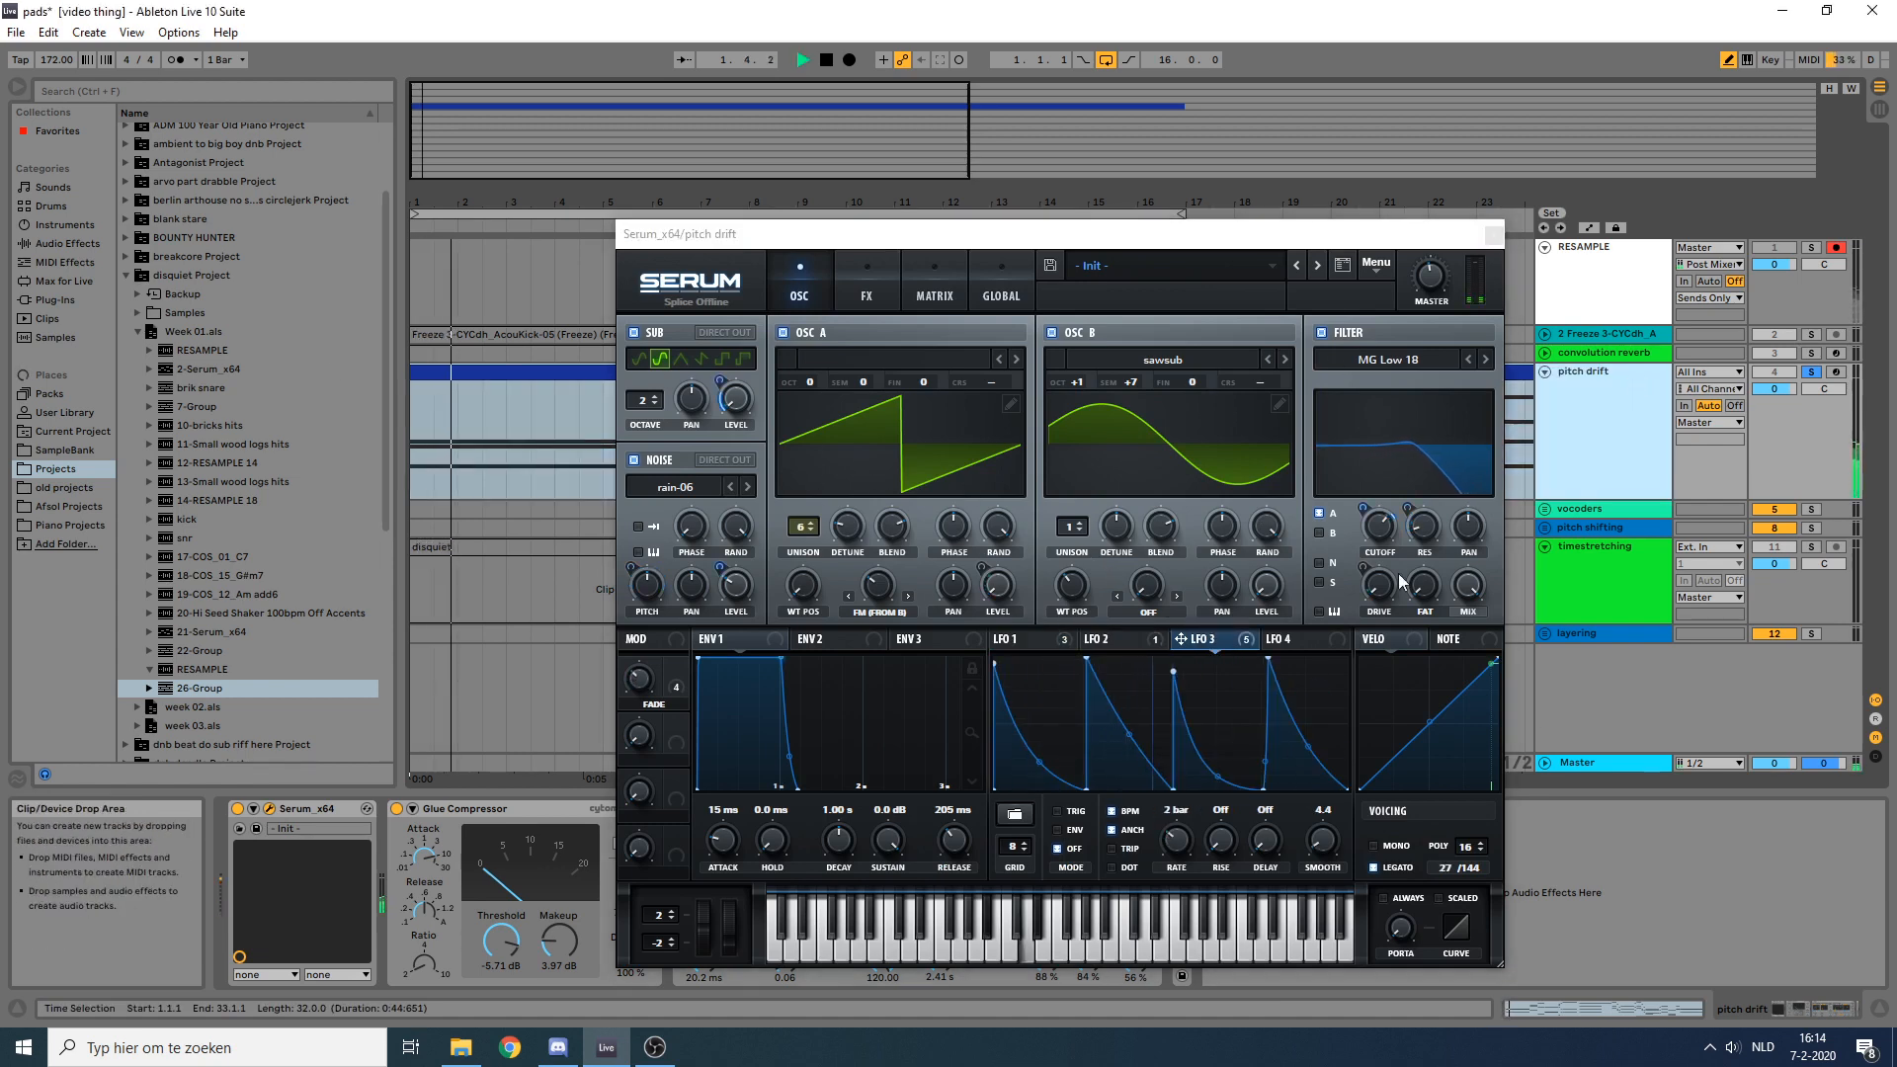
{"action": "left_click", "coordinate": [1051, 640]}
{"action": "left_click", "coordinate": [907, 283]}
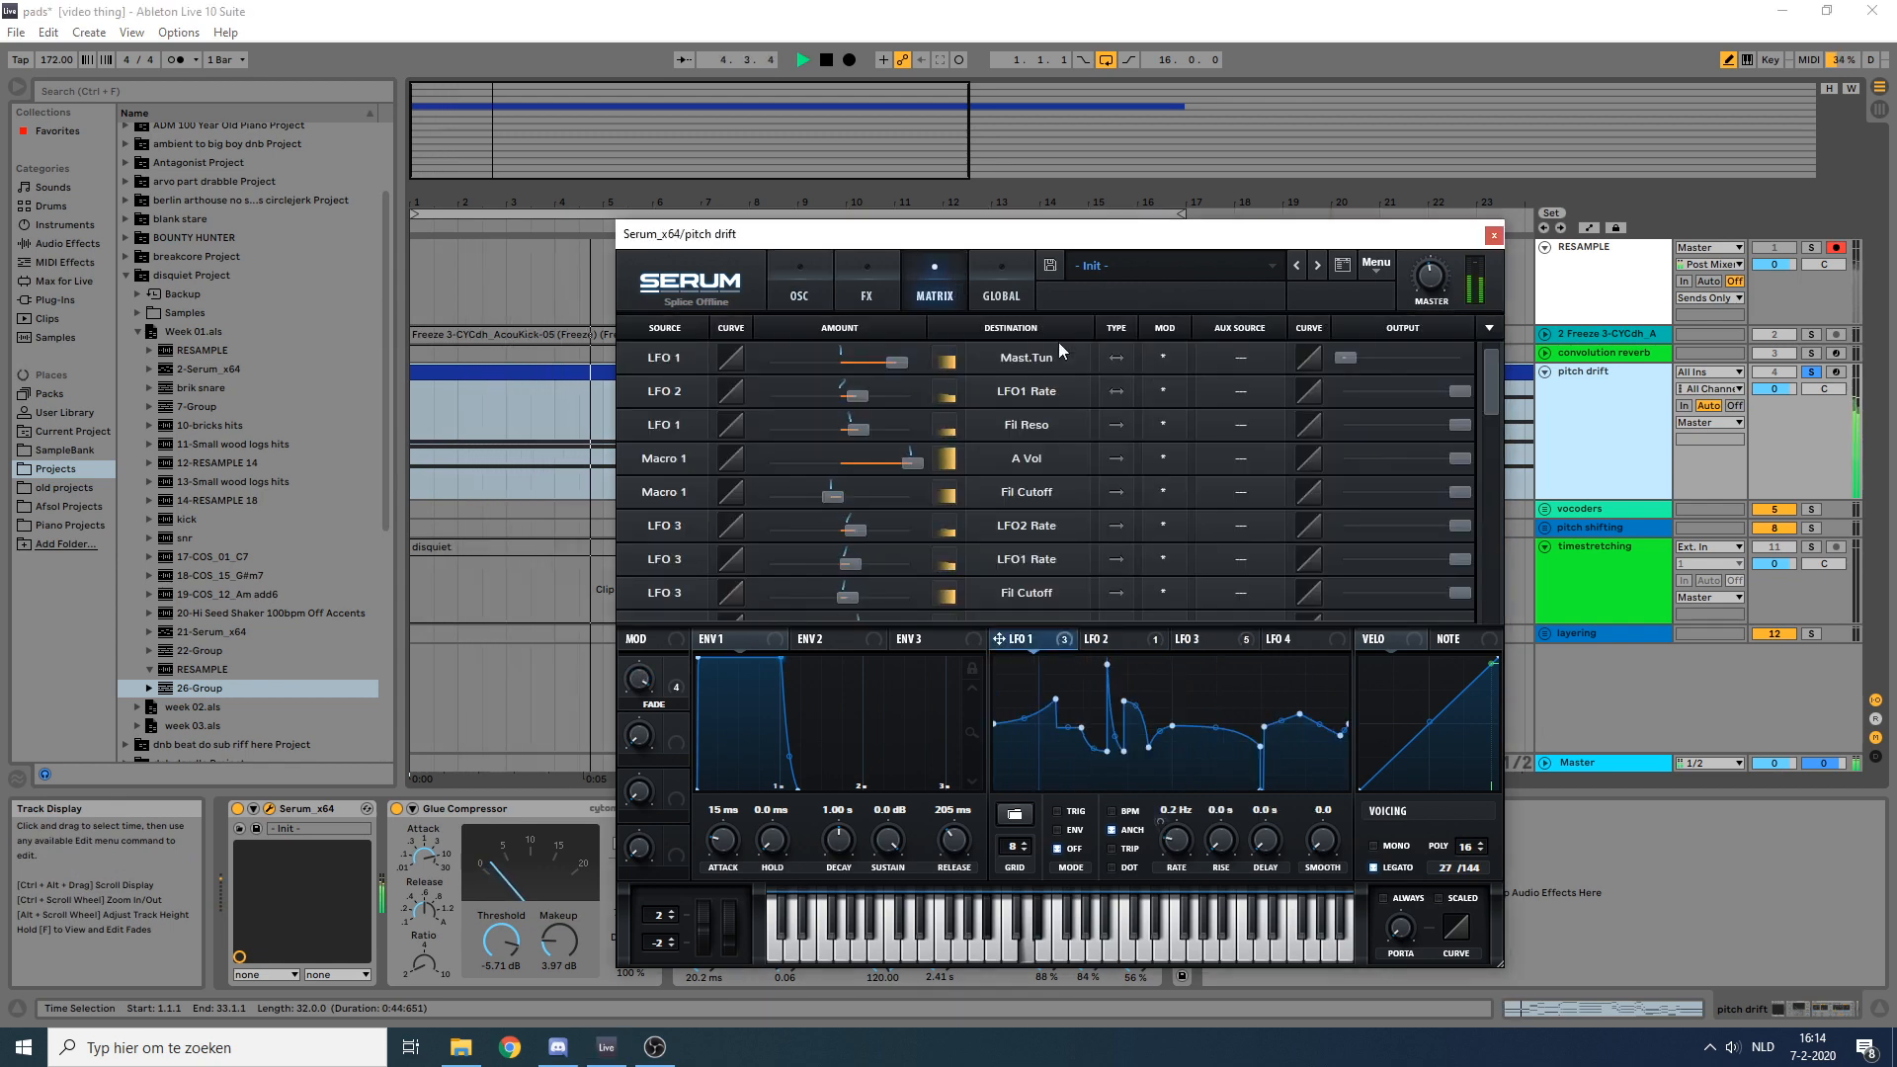
{"action": "mouse_move", "coordinate": [1345, 358]}
{"action": "left_click_drag", "start_coordinate": [1344, 357], "coordinate": [1347, 359]}
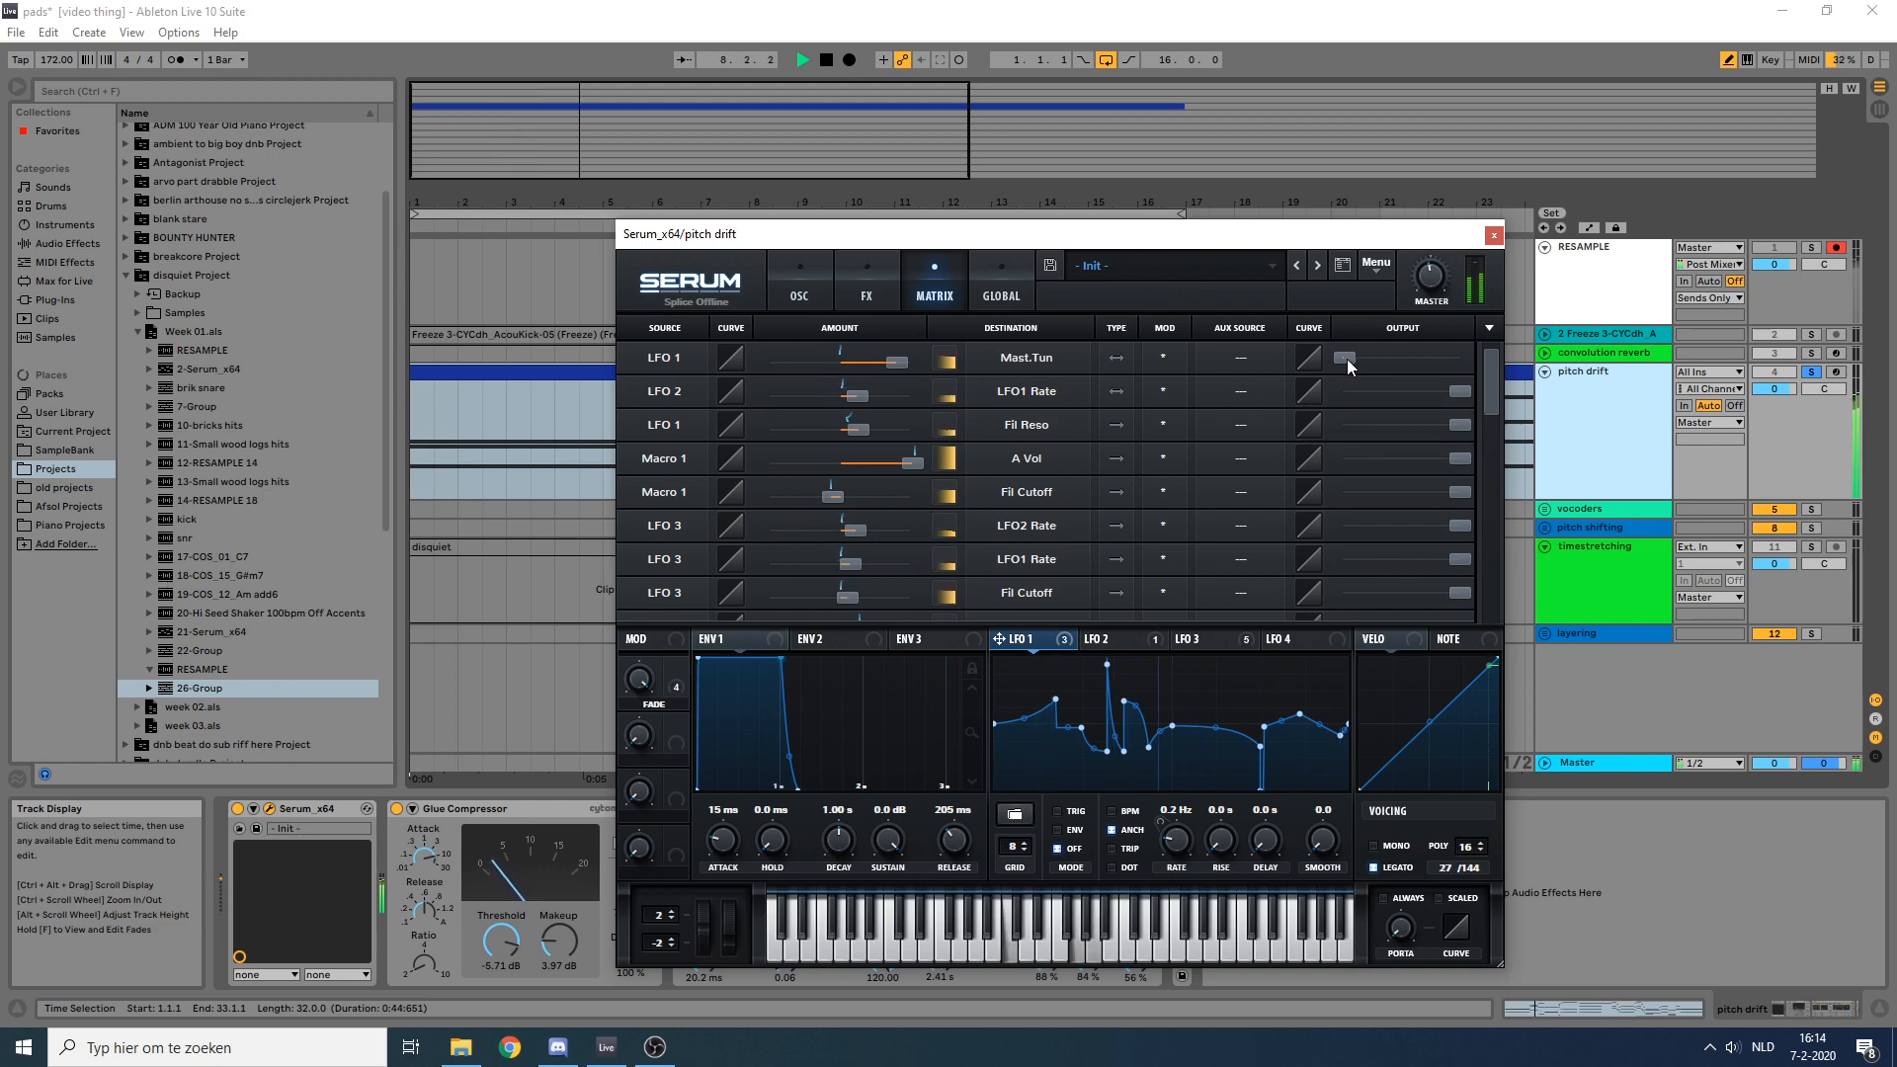
Step: Stop playback and display the LFO 3 shape alongside Serum's modulation matrix
{"action": "left_click", "coordinate": [461, 373]}
{"action": "key", "text": "space"}
{"action": "left_click", "coordinate": [1236, 646]}
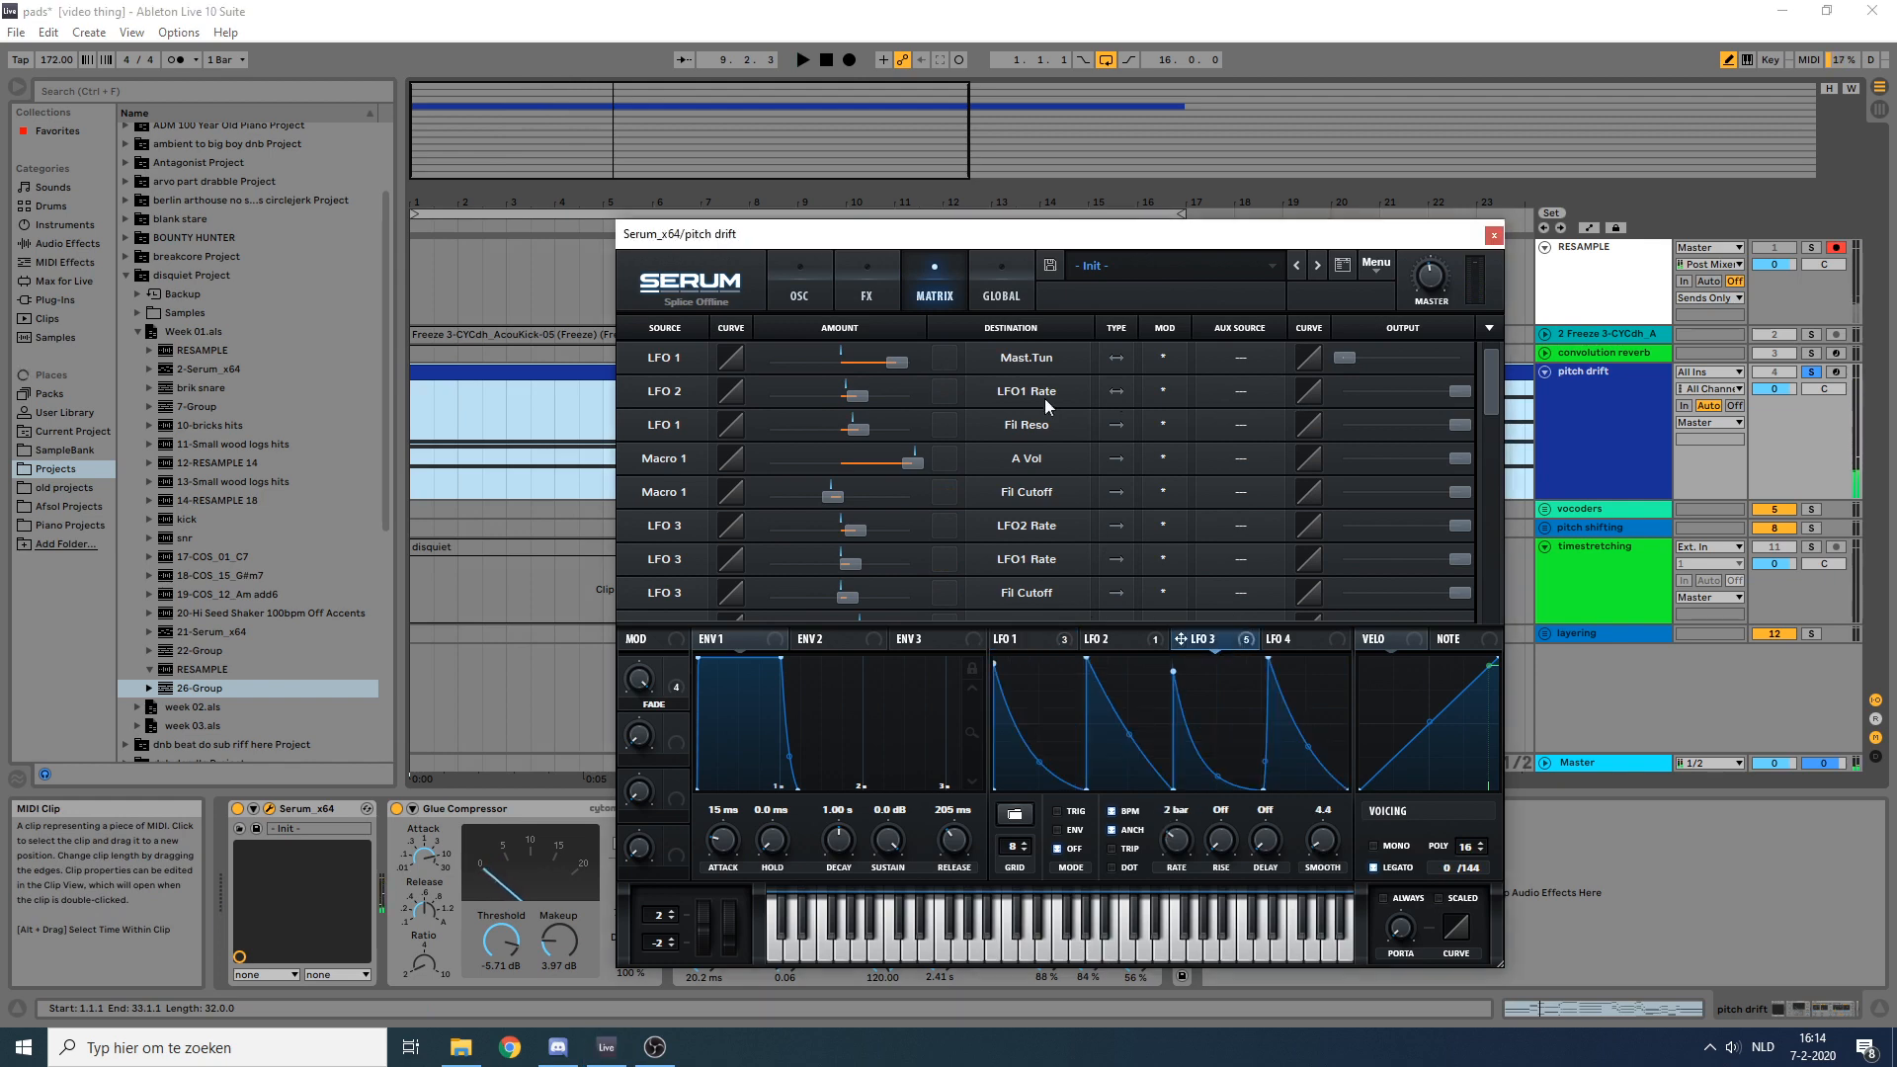
Step: Display the LFO 1 shape, turn the pitch drift track's volume down to -inf and start playback
{"action": "left_click", "coordinate": [1047, 638]}
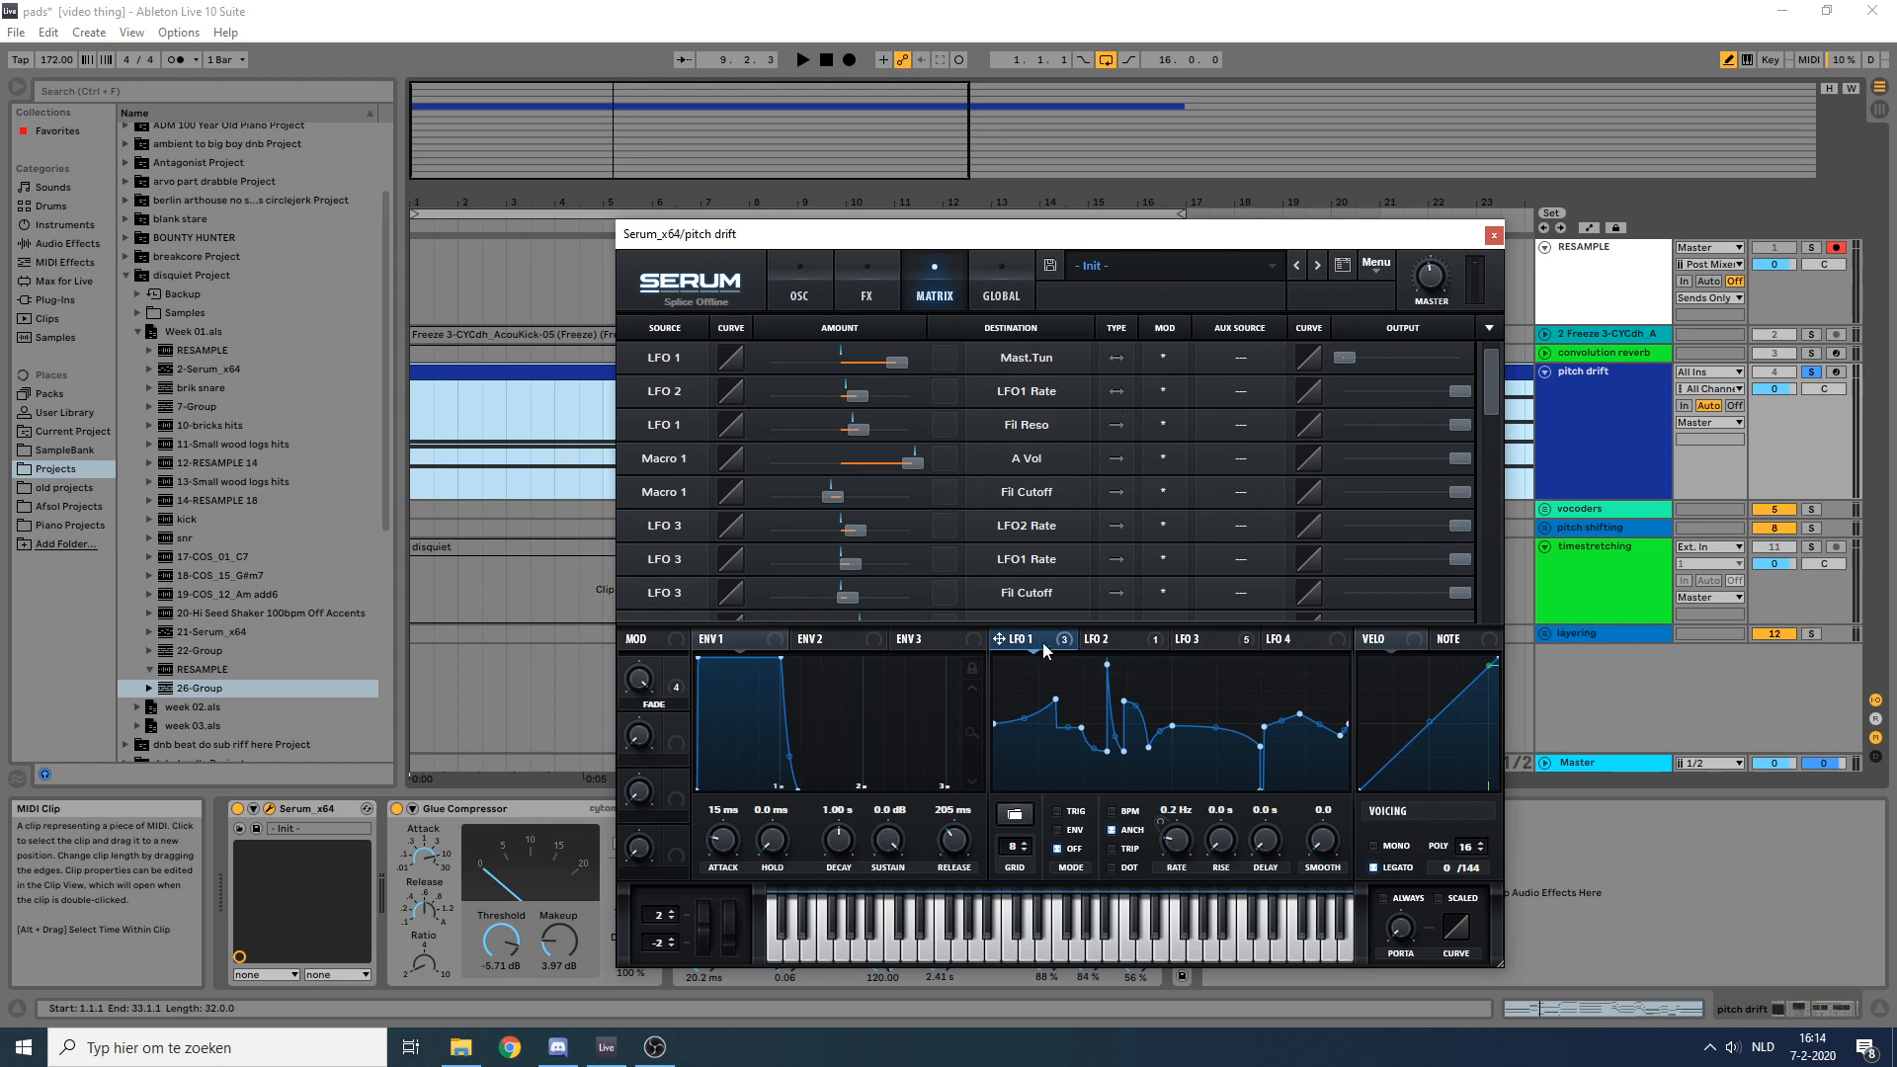
{"action": "left_click", "coordinate": [1609, 395]}
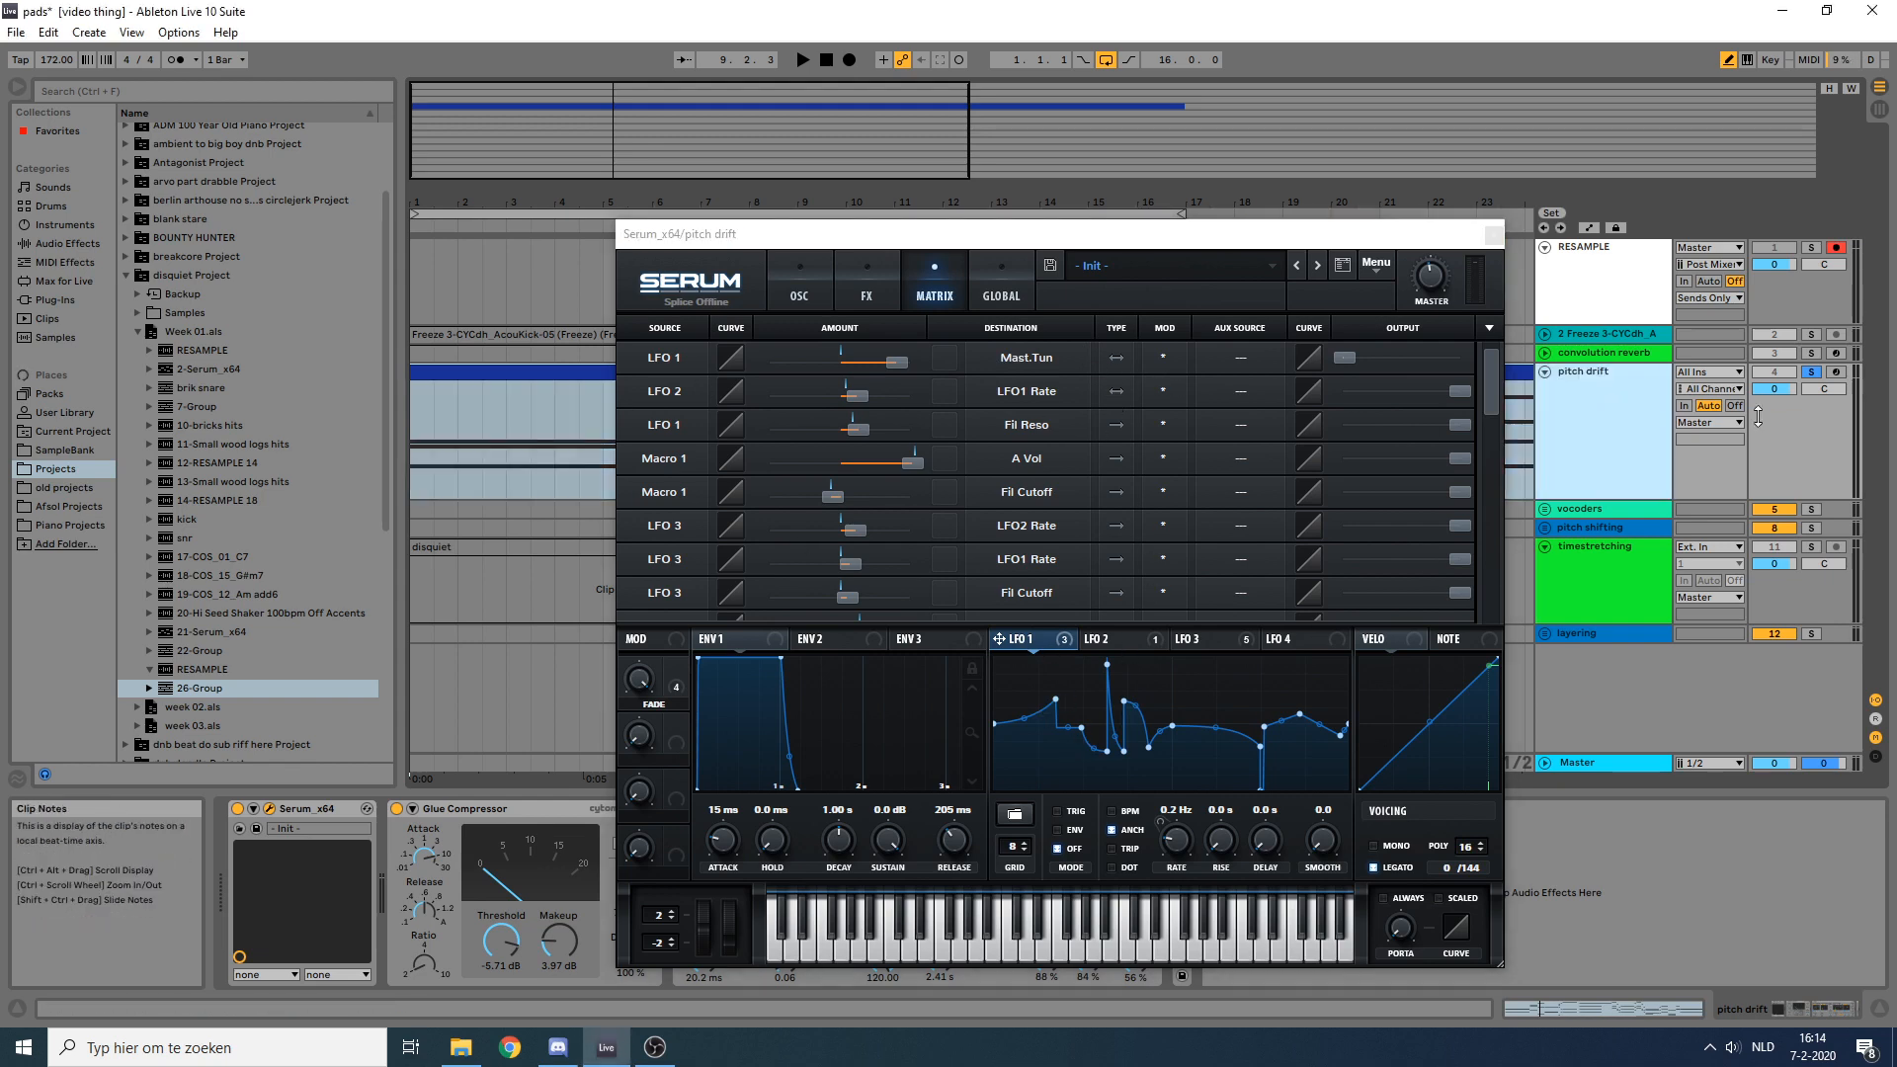
{"action": "left_click_drag", "start_coordinate": [1765, 391], "coordinate": [1765, 534]}
{"action": "key", "text": "space"}
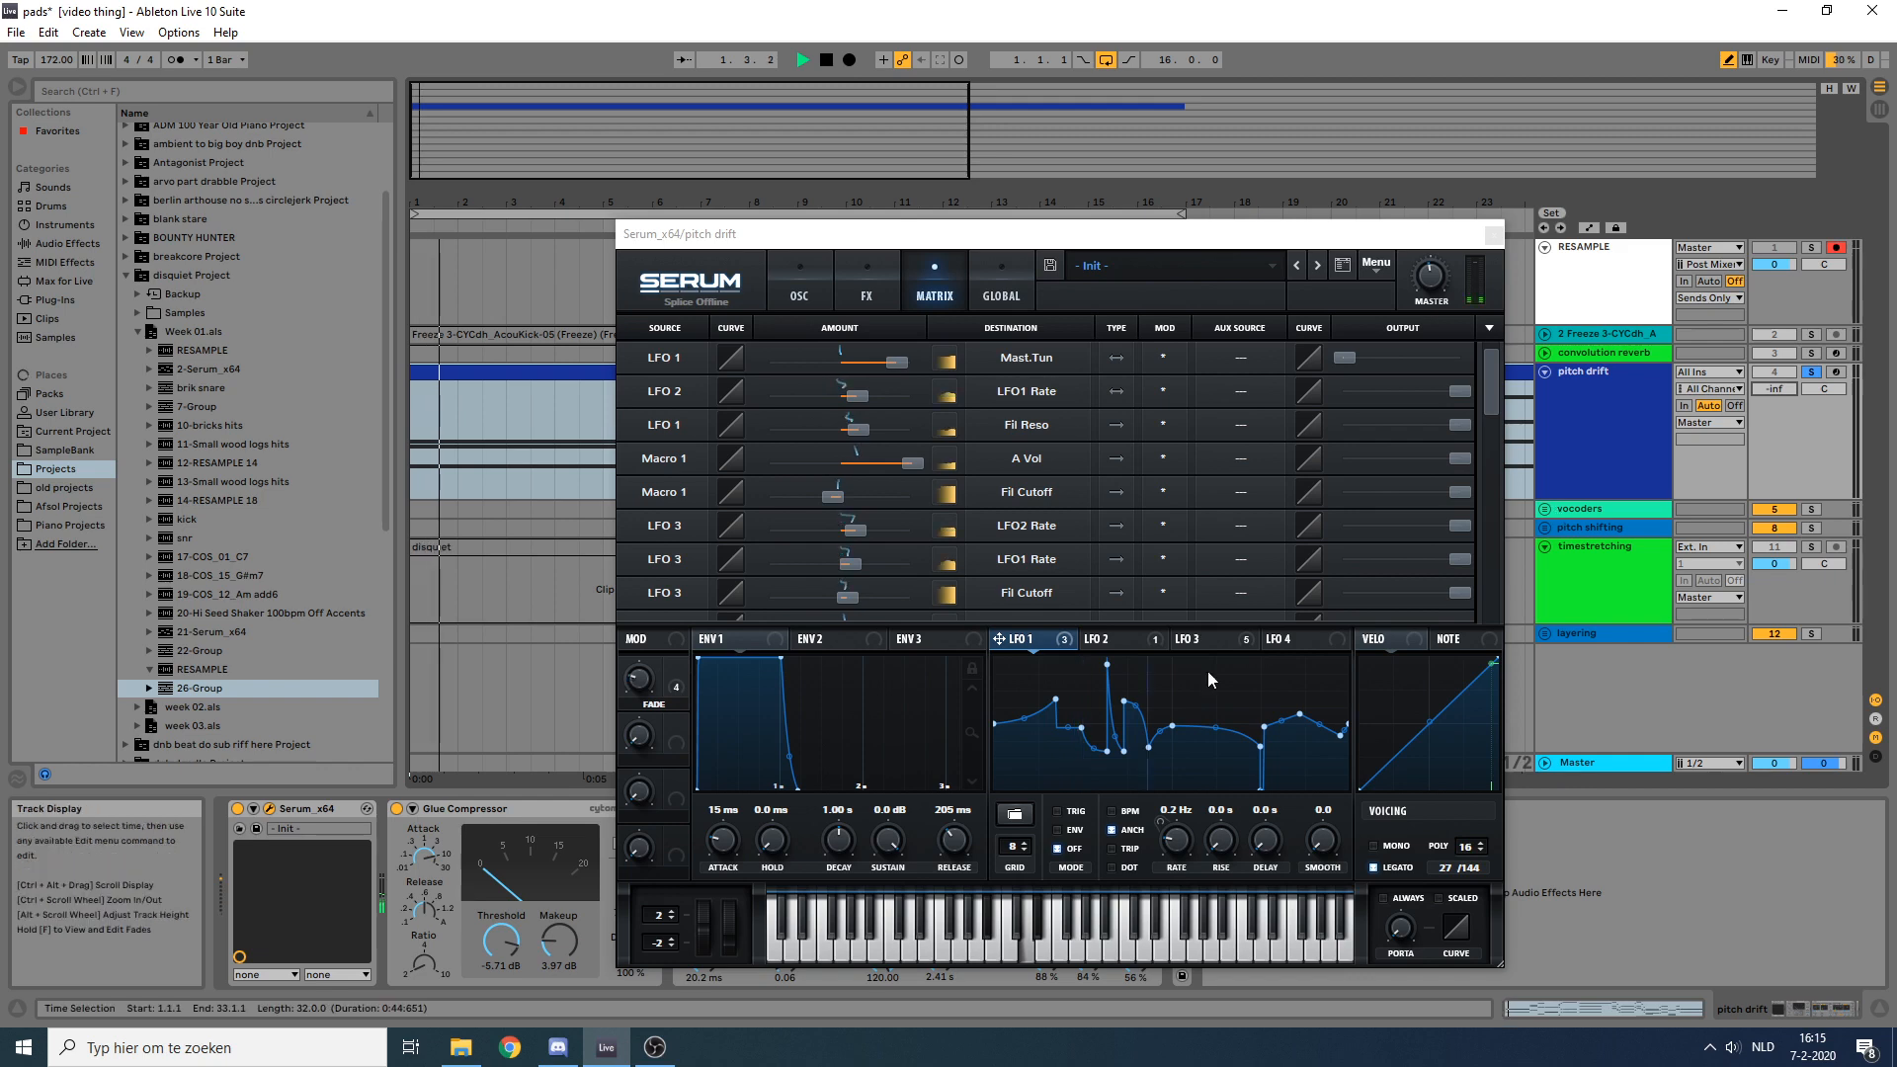
Step: Compare the moving LFO 2 and LFO 1 shapes, reset the pitch drift track's volume to 0 and stop playback
{"action": "left_click", "coordinate": [1114, 639]}
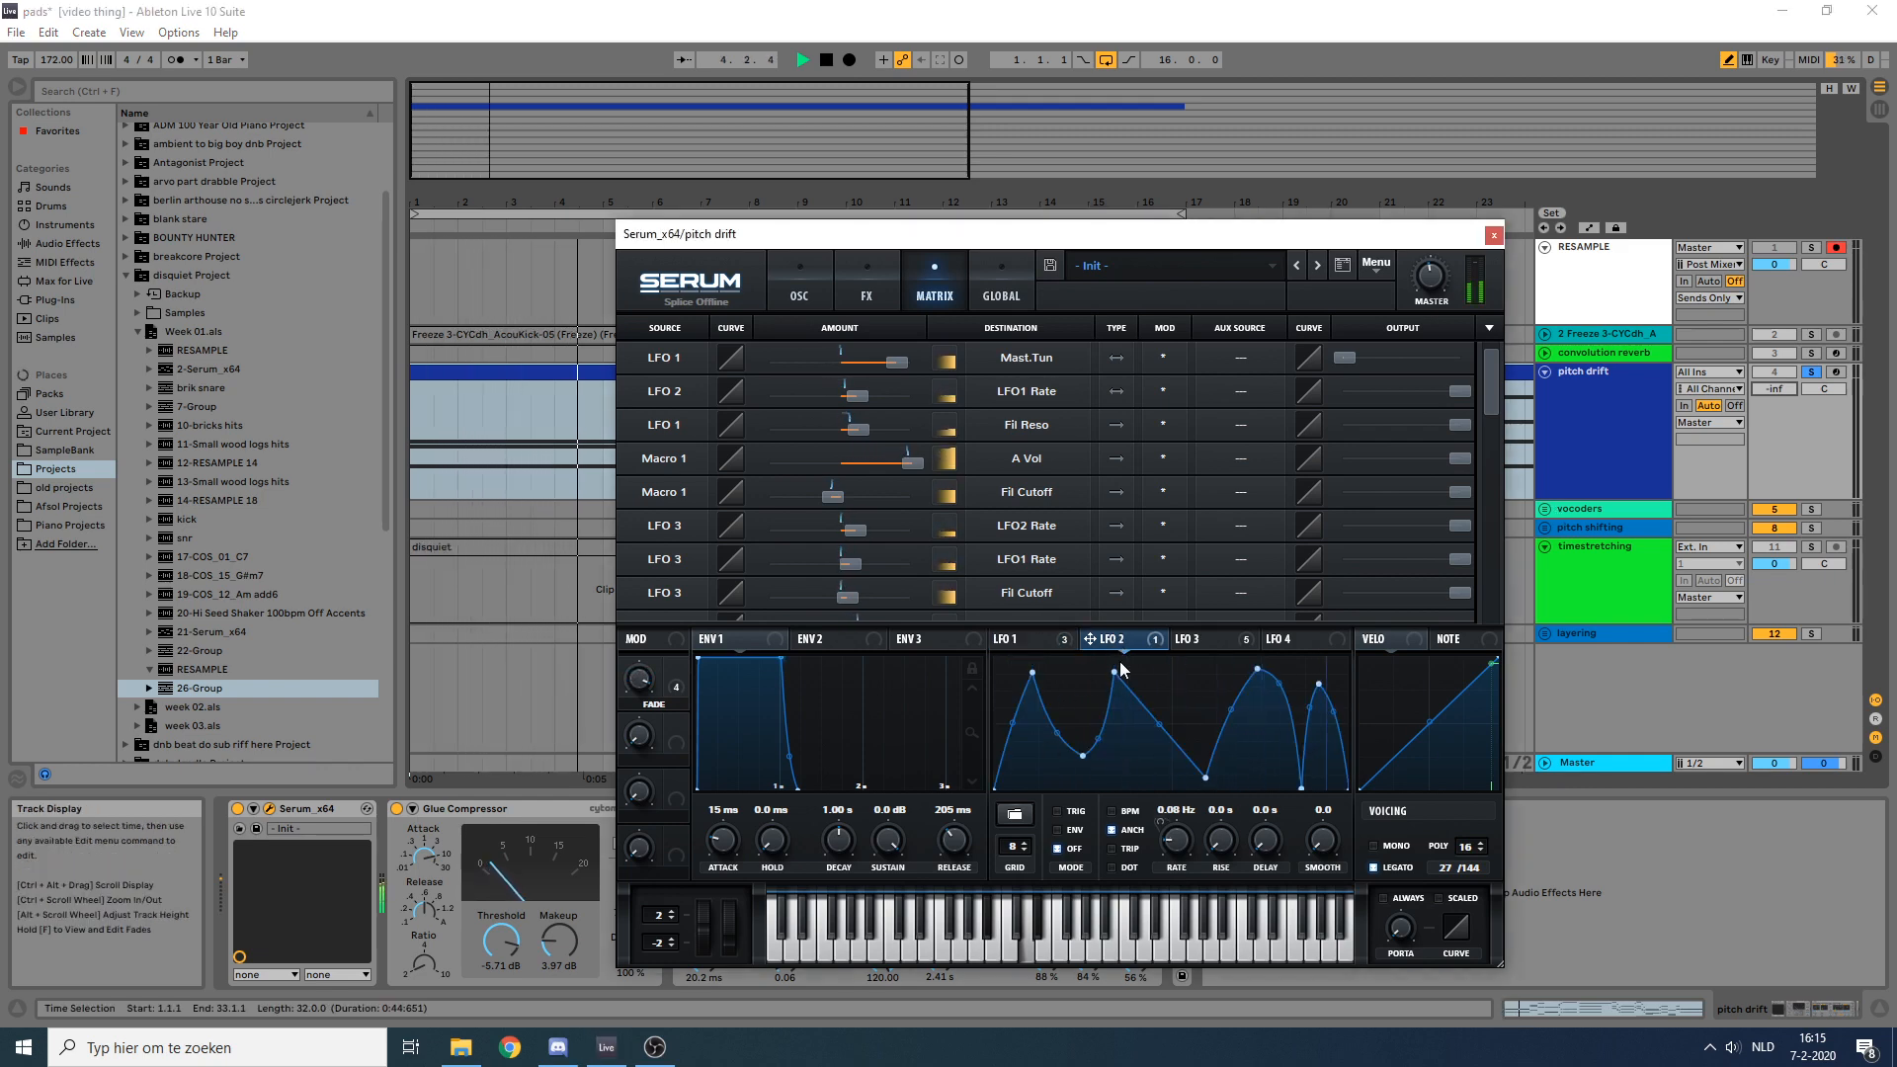
{"action": "left_click", "coordinate": [1051, 639]}
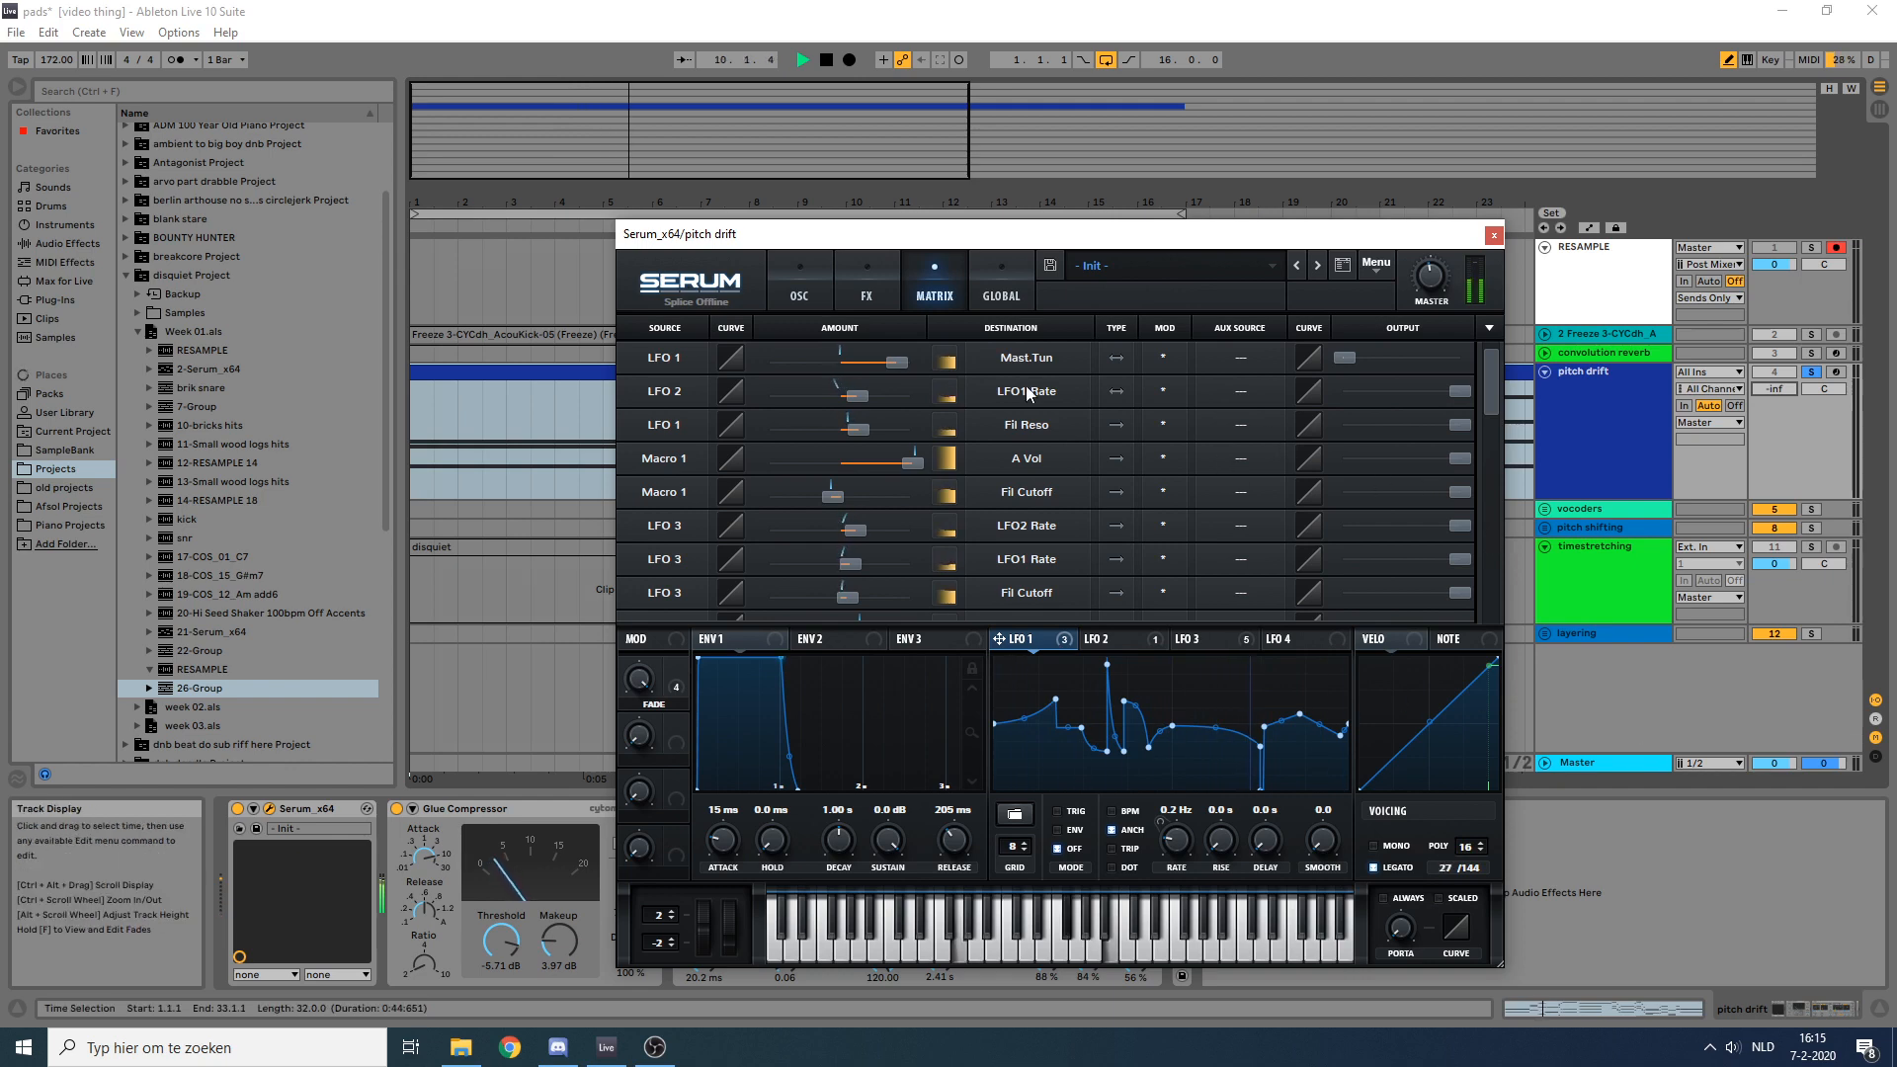
{"action": "double_click", "coordinate": [1782, 392]}
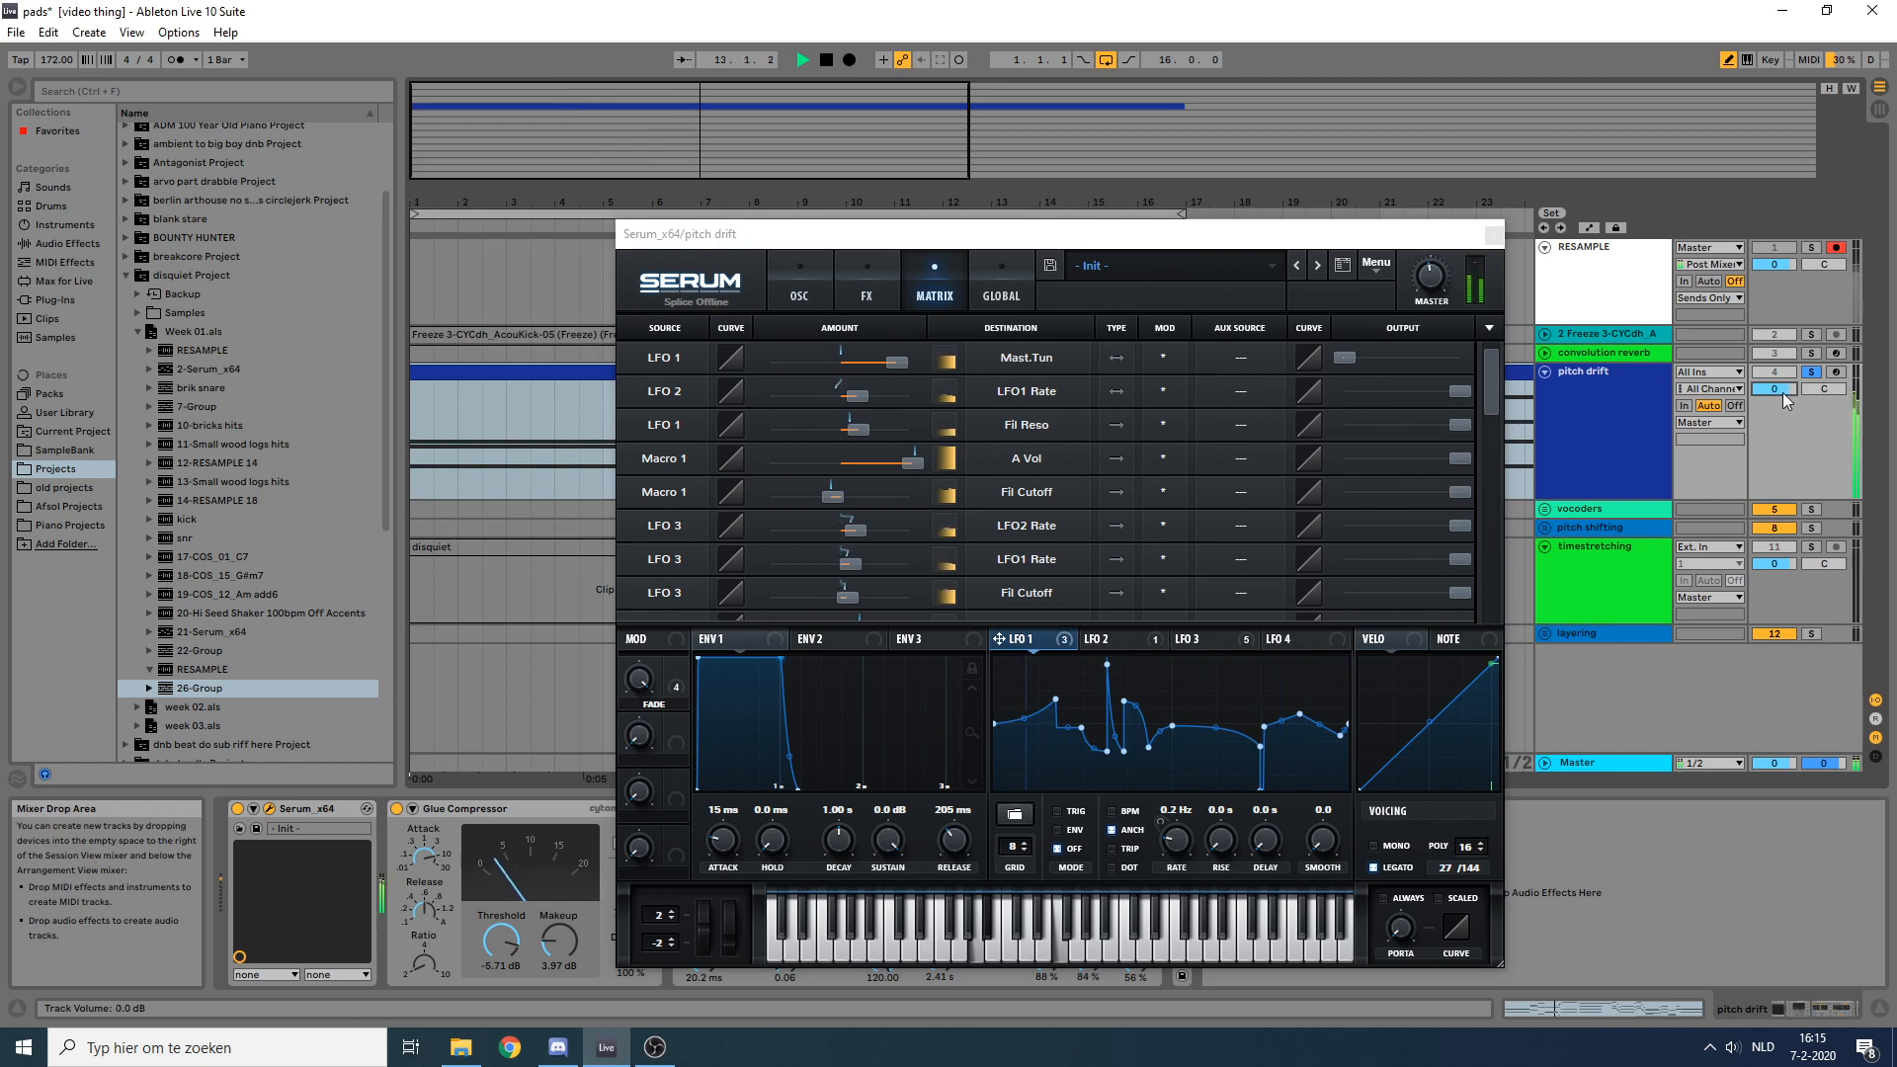
{"action": "key", "text": "space"}
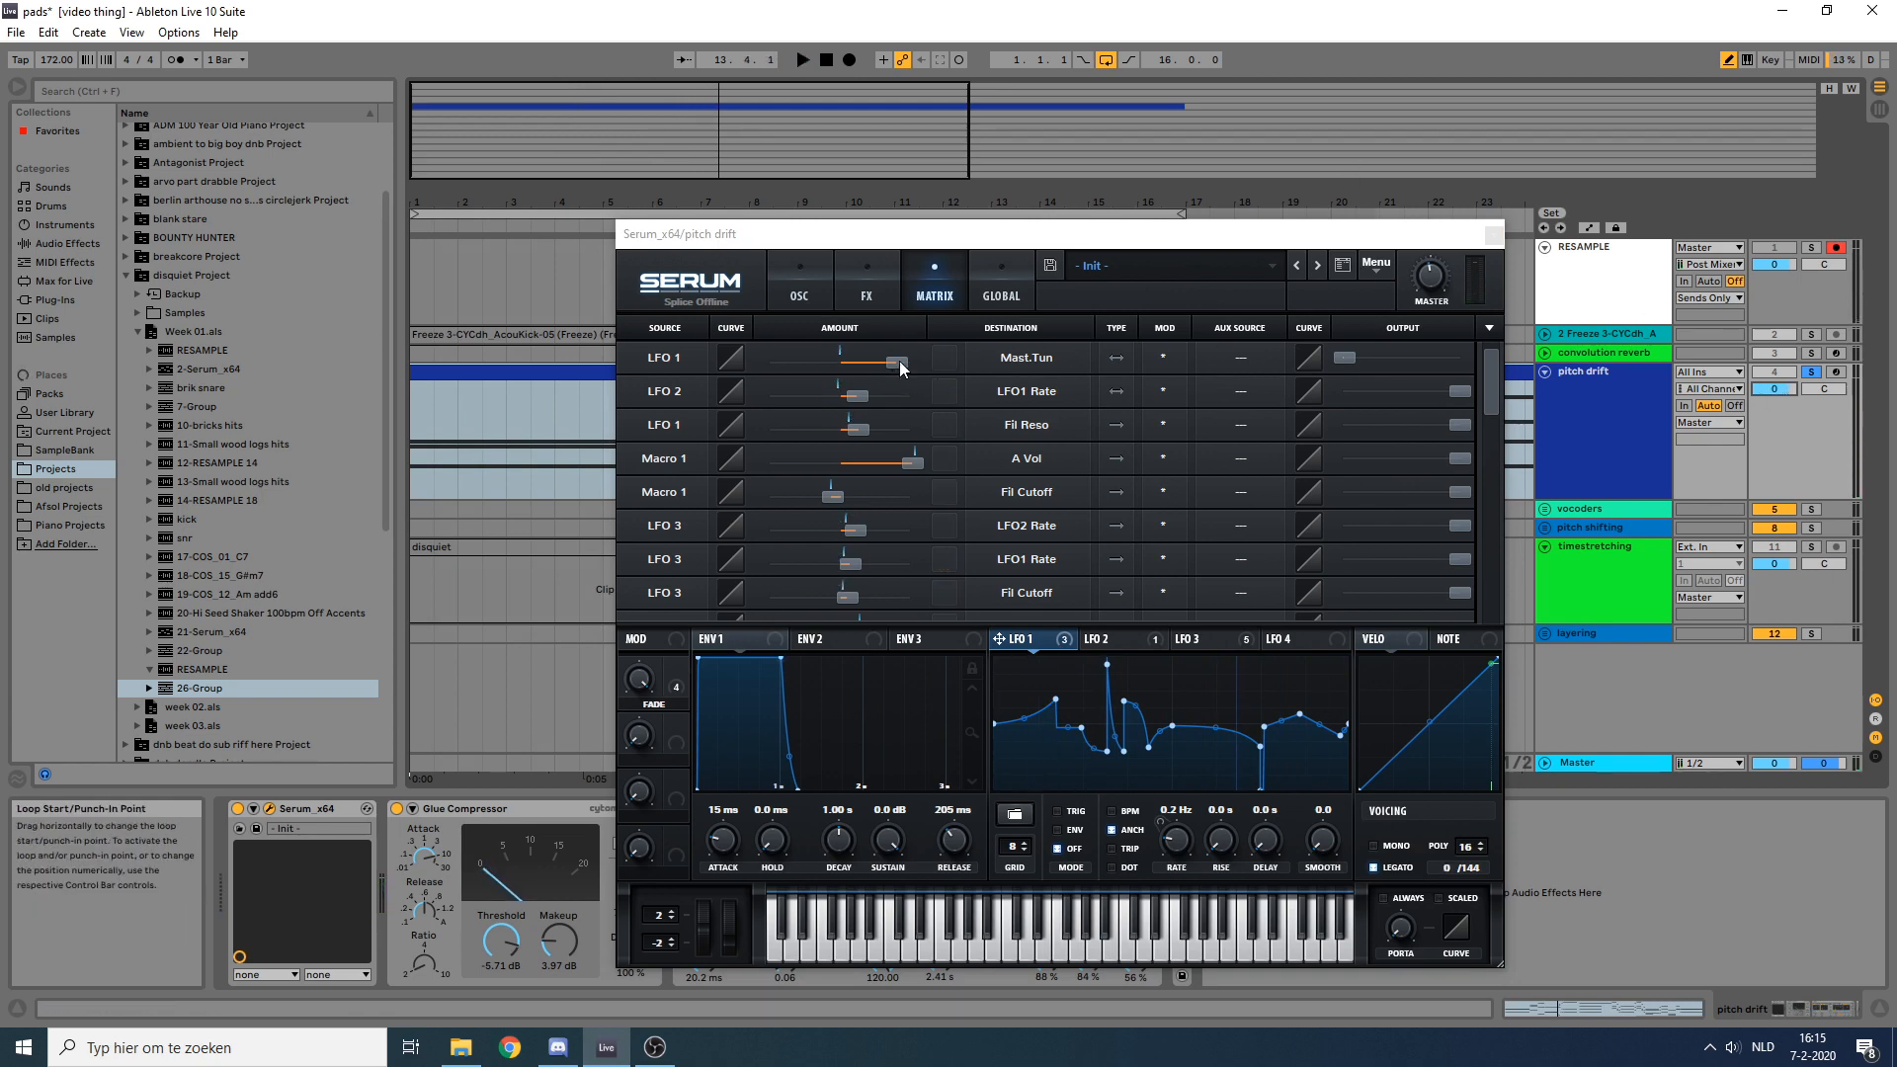
Step: Lower the LFO 1 amount on master tuning to about 3 in the modulation matrix and play the clip
{"action": "left_click_drag", "start_coordinate": [899, 364], "coordinate": [835, 378]}
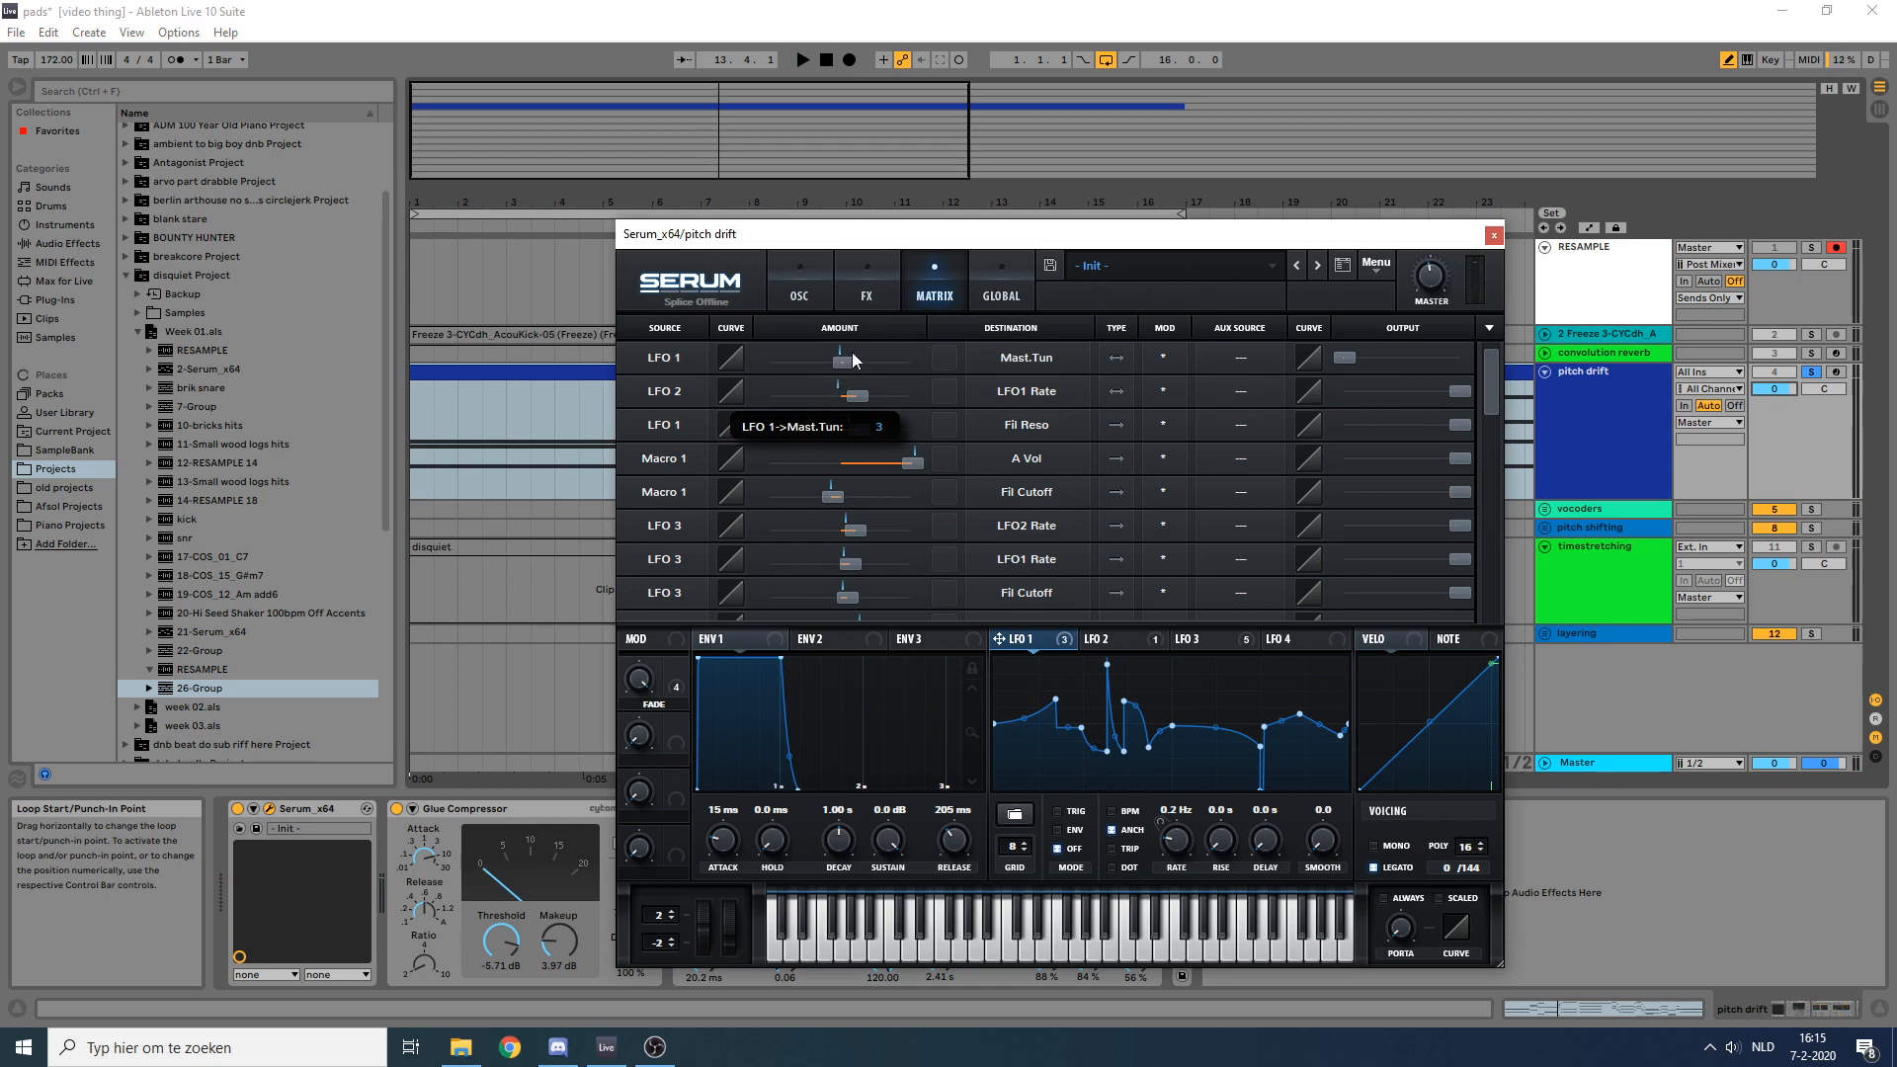
{"action": "double_click", "coordinate": [846, 361]}
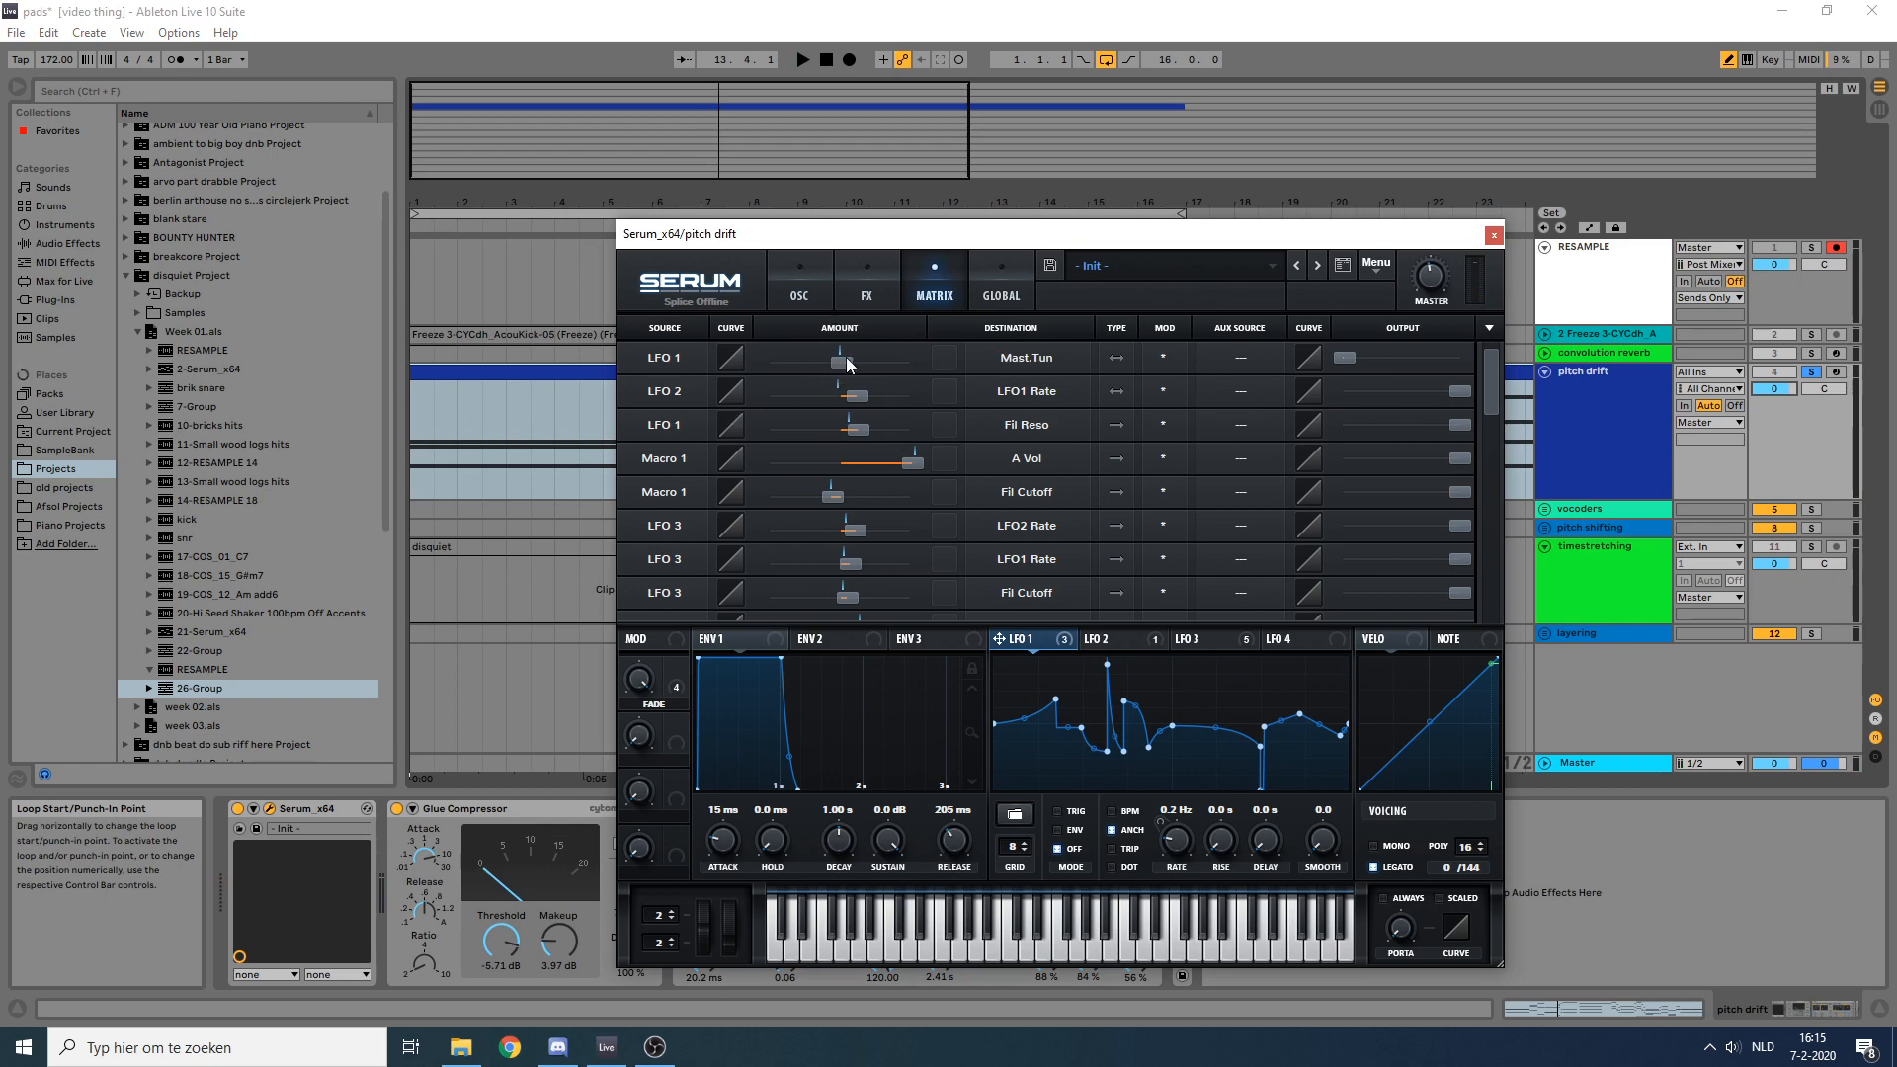
{"action": "key", "text": "space"}
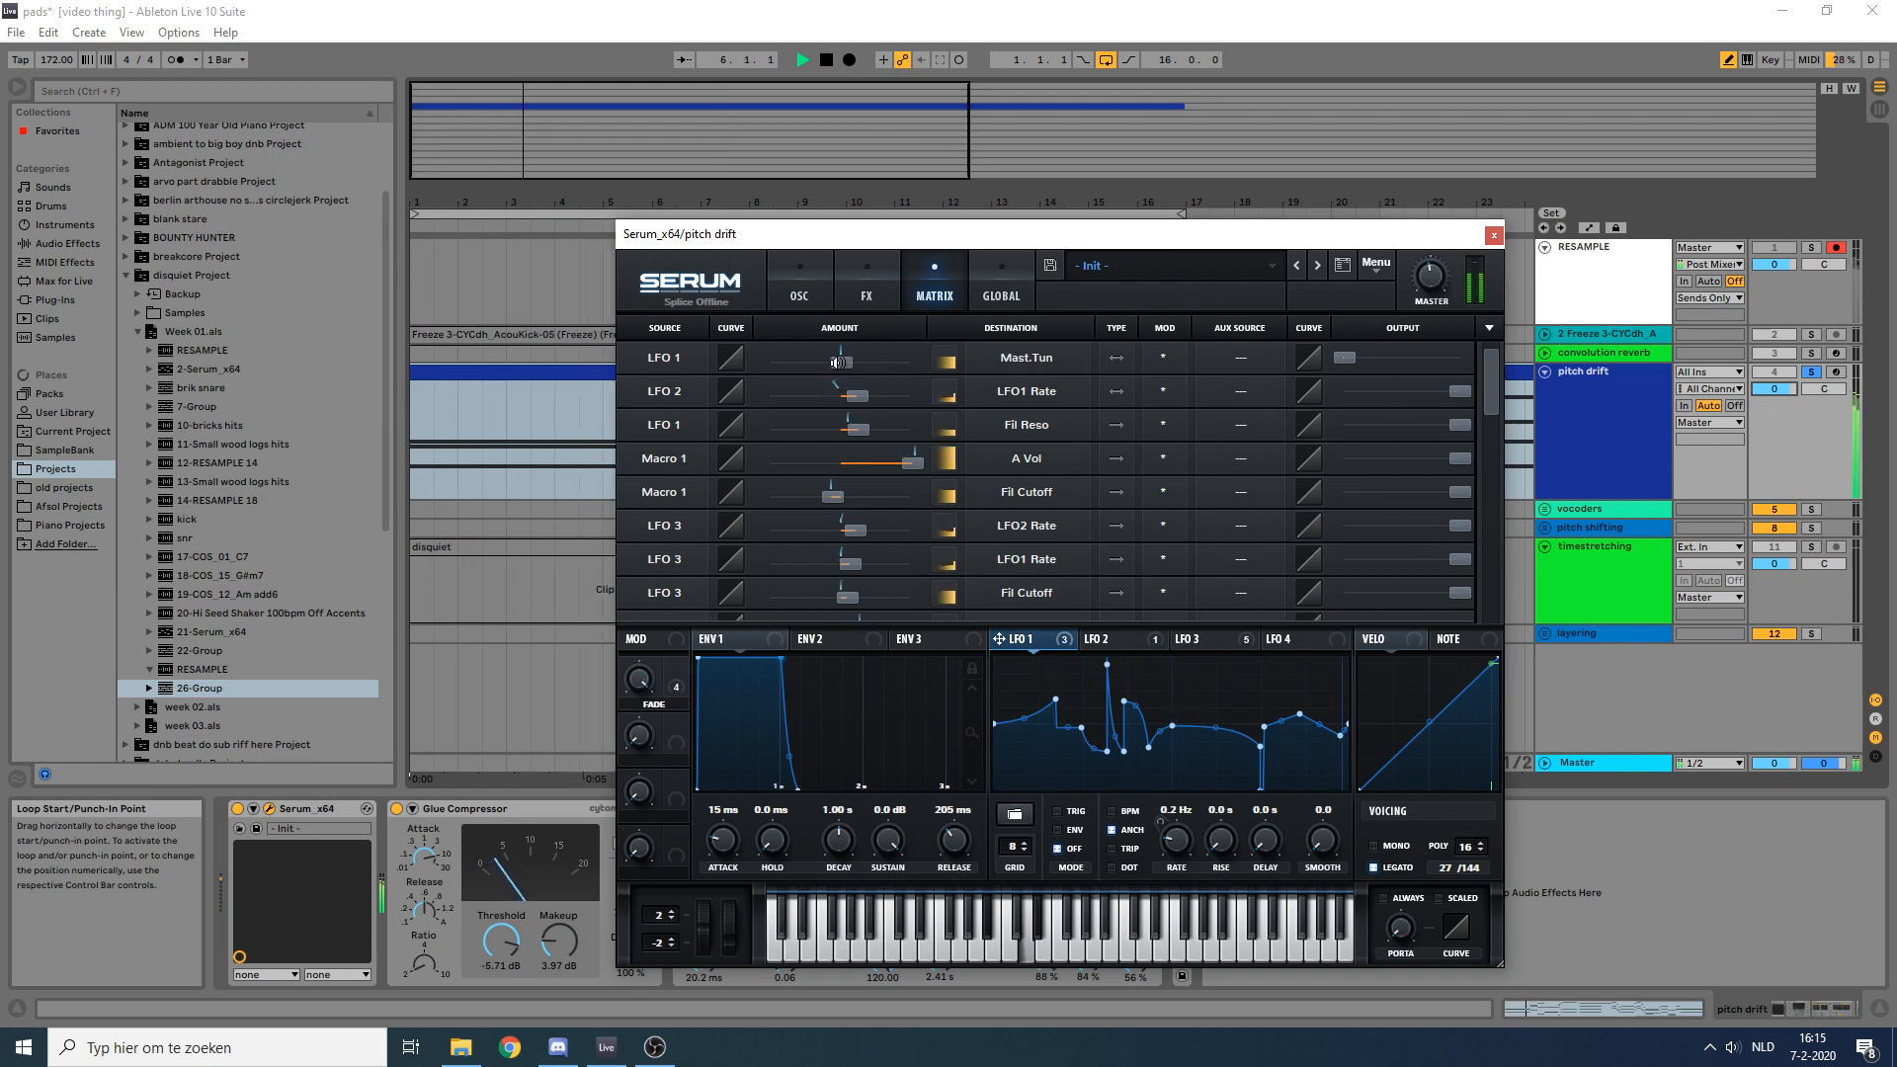
Step: Raise the LFO 1 amount on master tuning strongly during playback, select the pitch drift clip and stop
{"action": "mouse_move", "coordinate": [839, 362]}
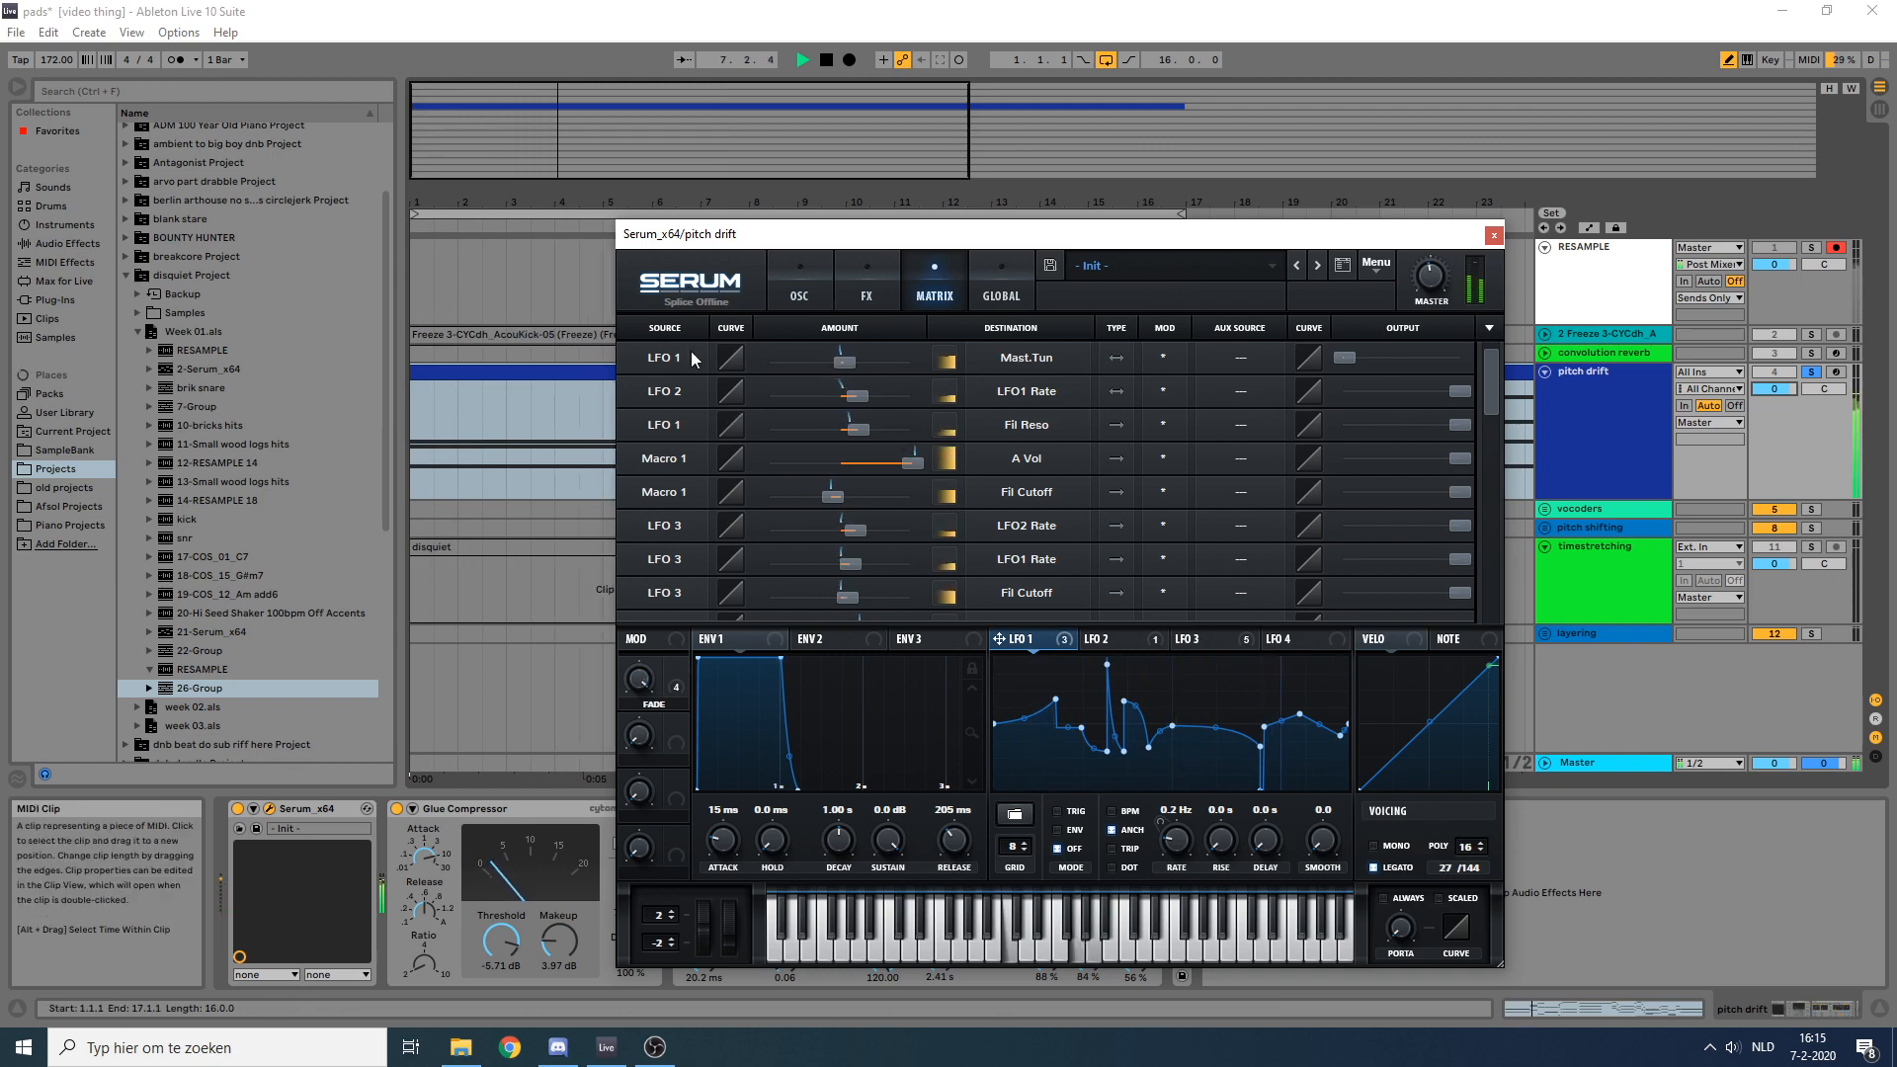
{"action": "left_click_drag", "start_coordinate": [839, 364], "coordinate": [918, 370]}
{"action": "left_click", "coordinate": [549, 360]}
{"action": "key", "text": "space"}
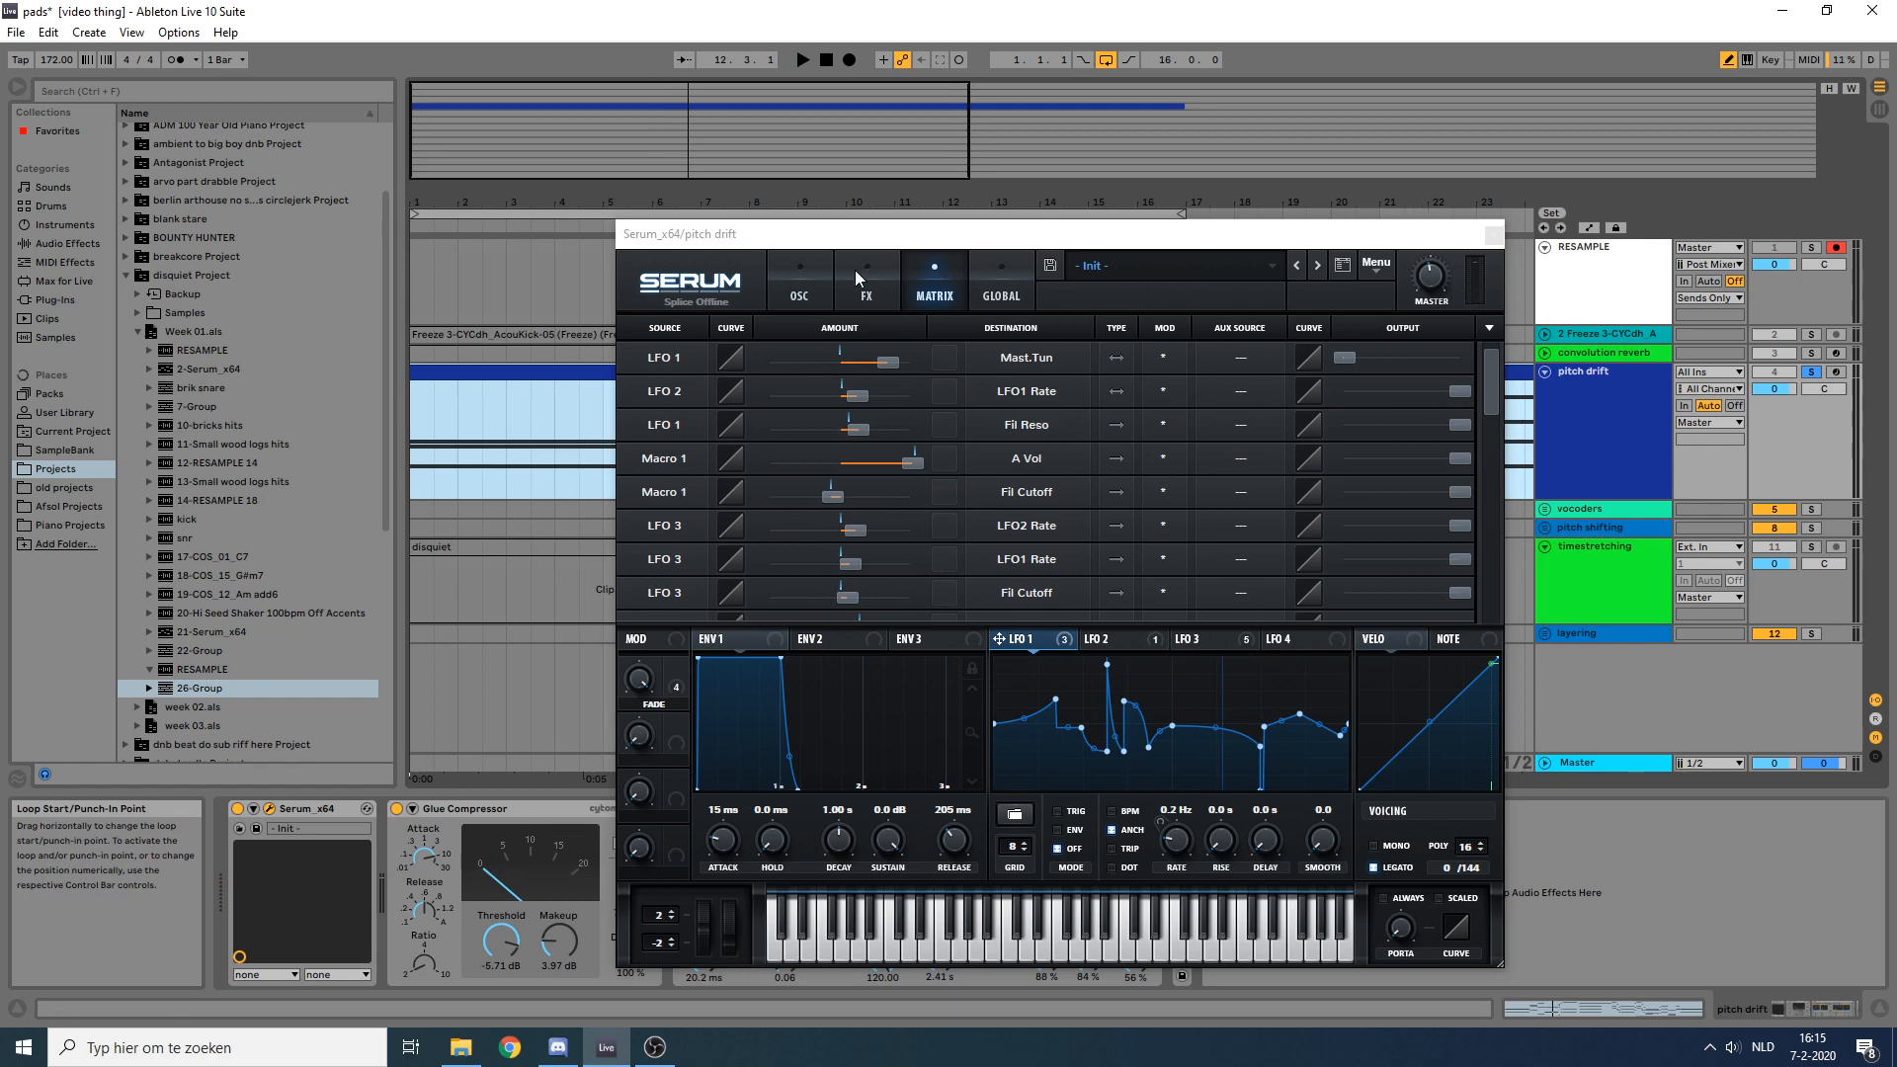
Step: Examine Serum's oscillator page, close the synth window and select the pitch drift track
{"action": "left_click", "coordinate": [818, 288]}
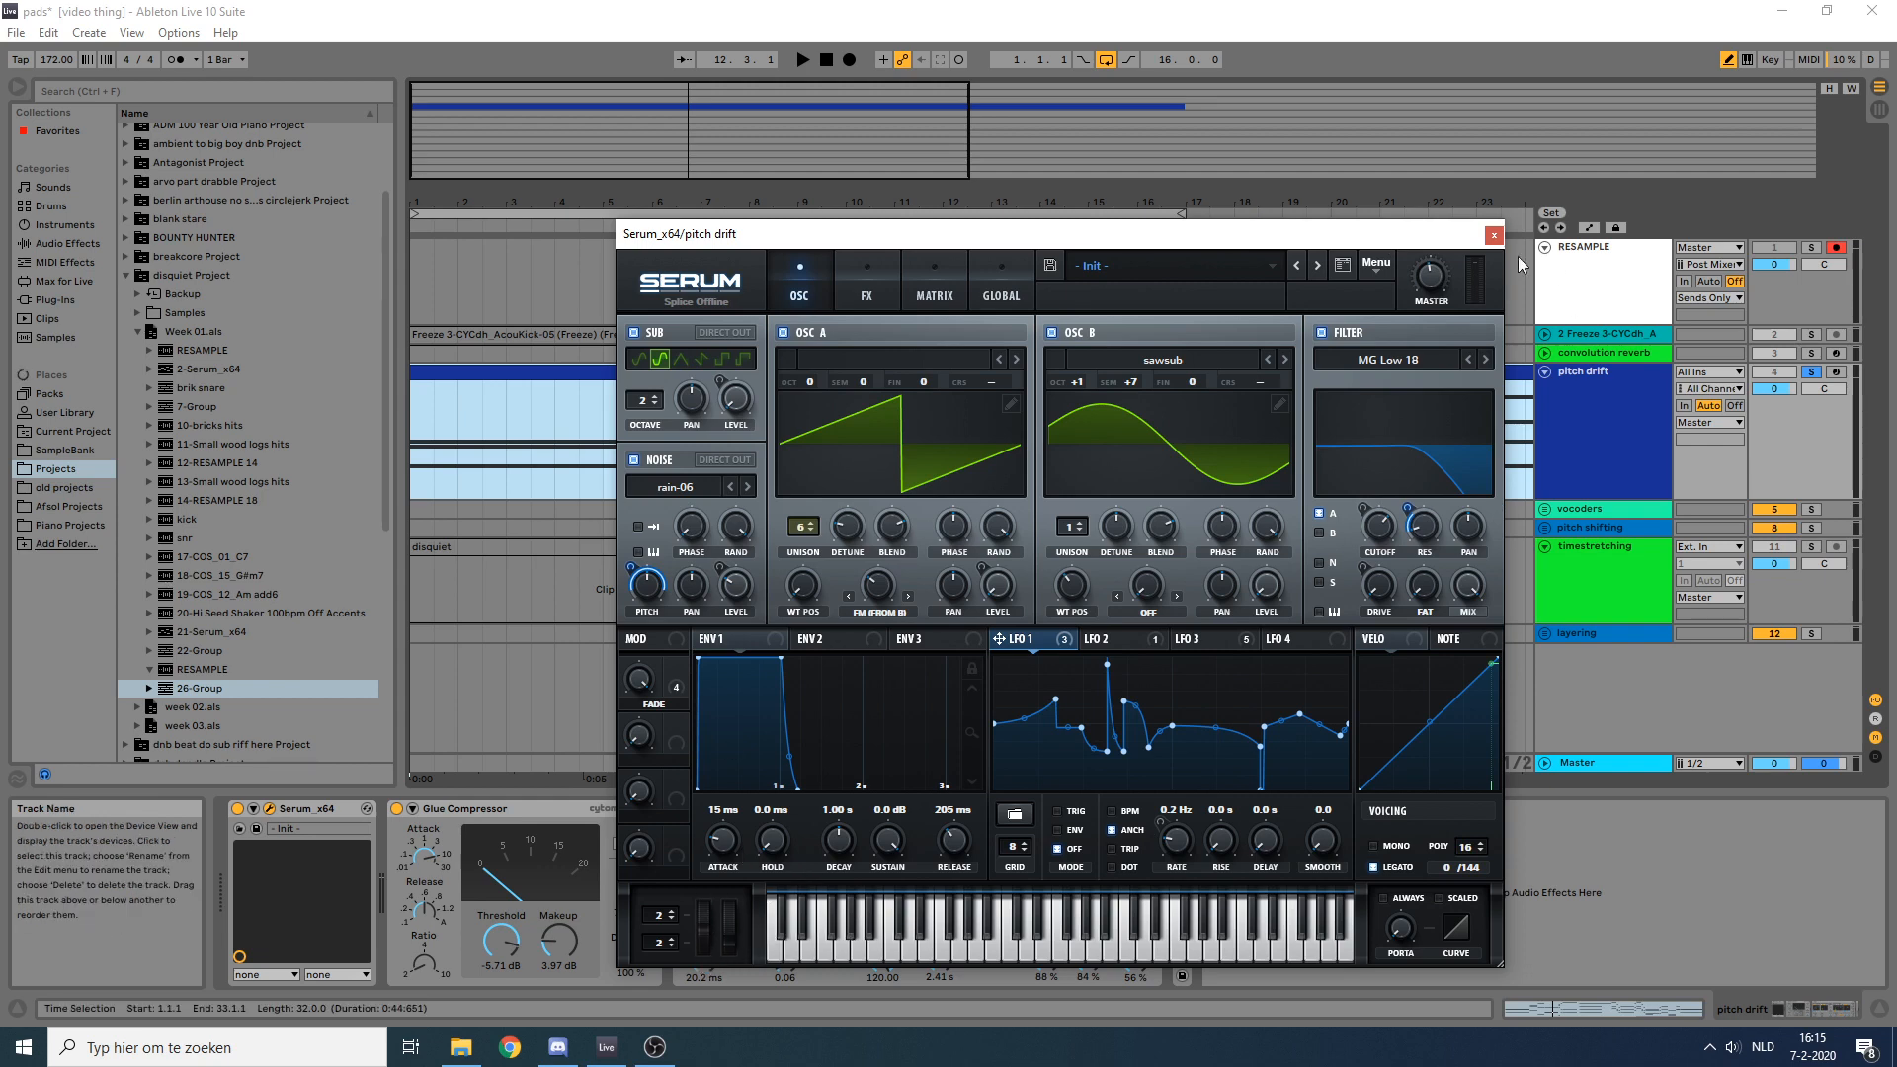
{"action": "left_click", "coordinate": [1494, 234]}
{"action": "left_click", "coordinate": [1568, 401]}
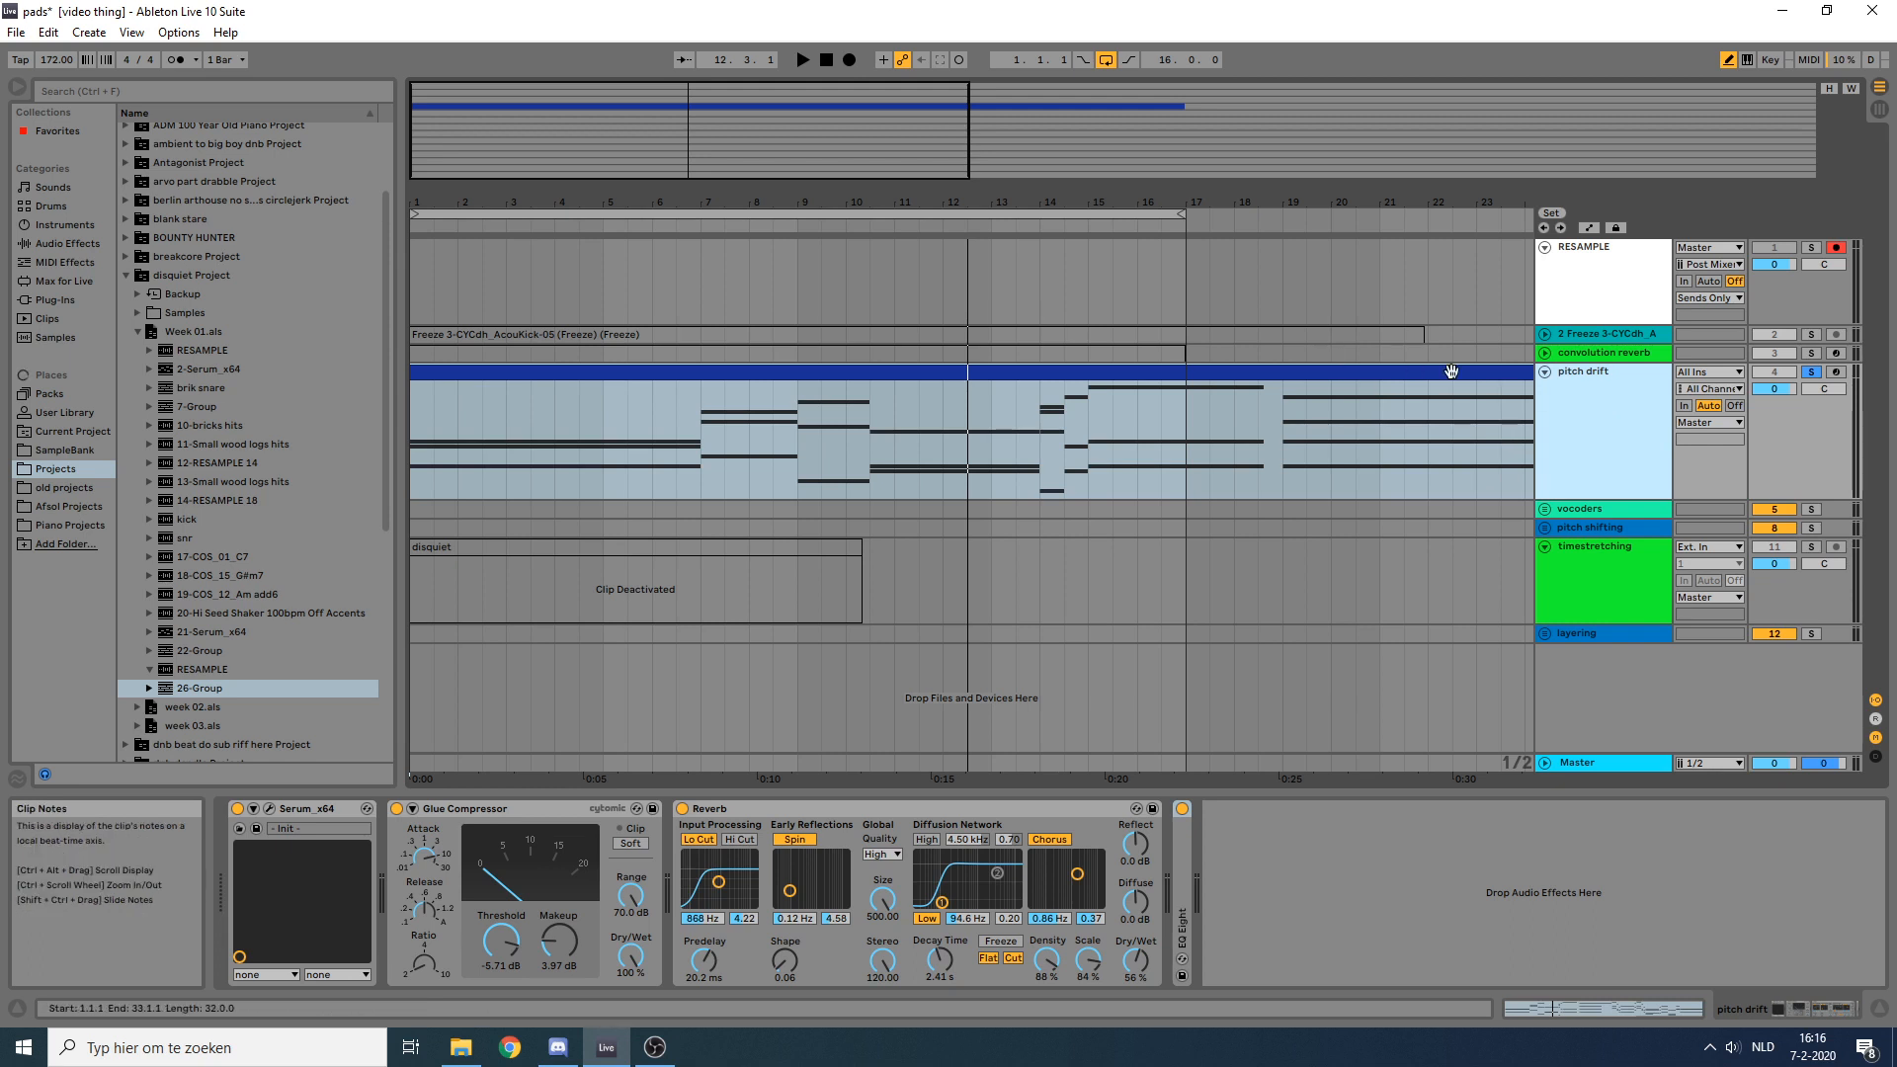
Step: Deactivate the pitch drift clip and fold its track
{"action": "left_click", "coordinate": [1545, 372]}
{"action": "left_click", "coordinate": [1545, 373]}
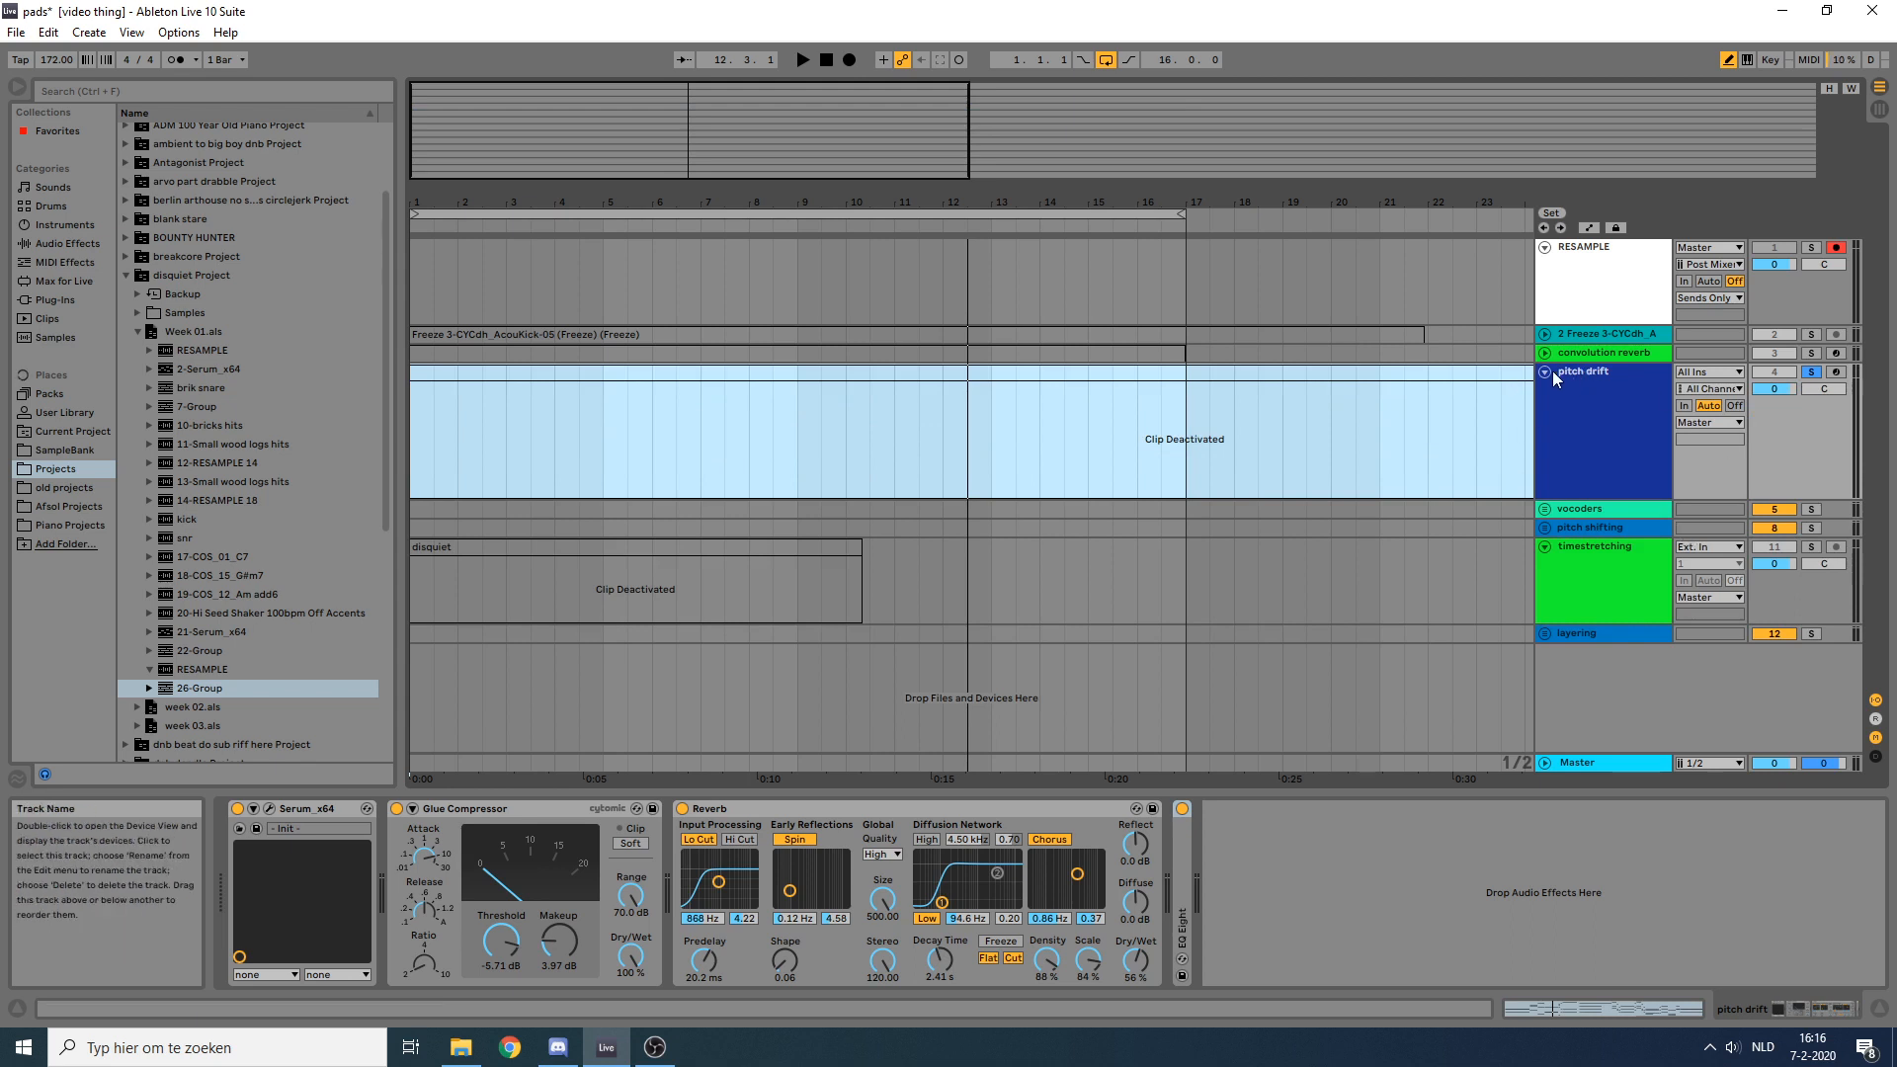
{"action": "left_click", "coordinate": [1543, 371]}
Step: Unfold and solo the vocoders group, and activate the MIDI clip on its Serum_x64 track
{"action": "left_click", "coordinate": [1581, 392]}
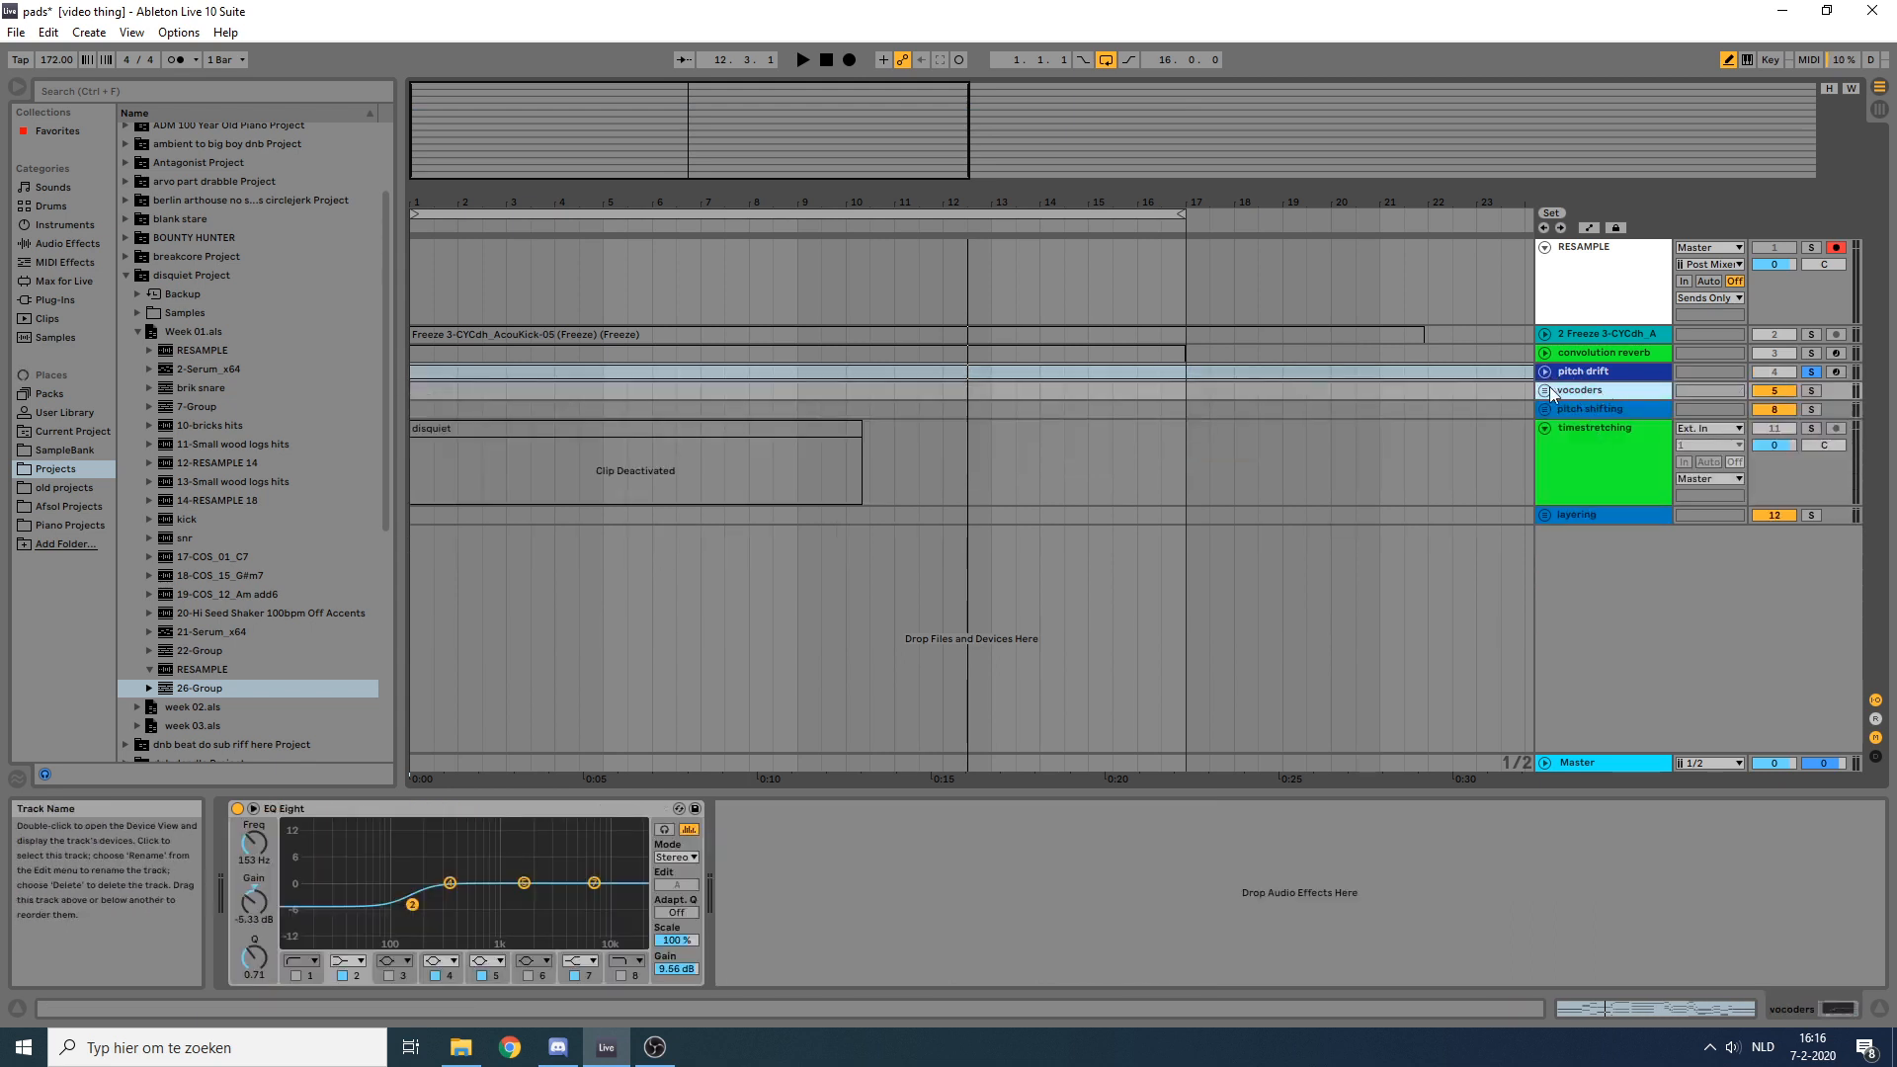
{"action": "left_click", "coordinate": [1546, 391]}
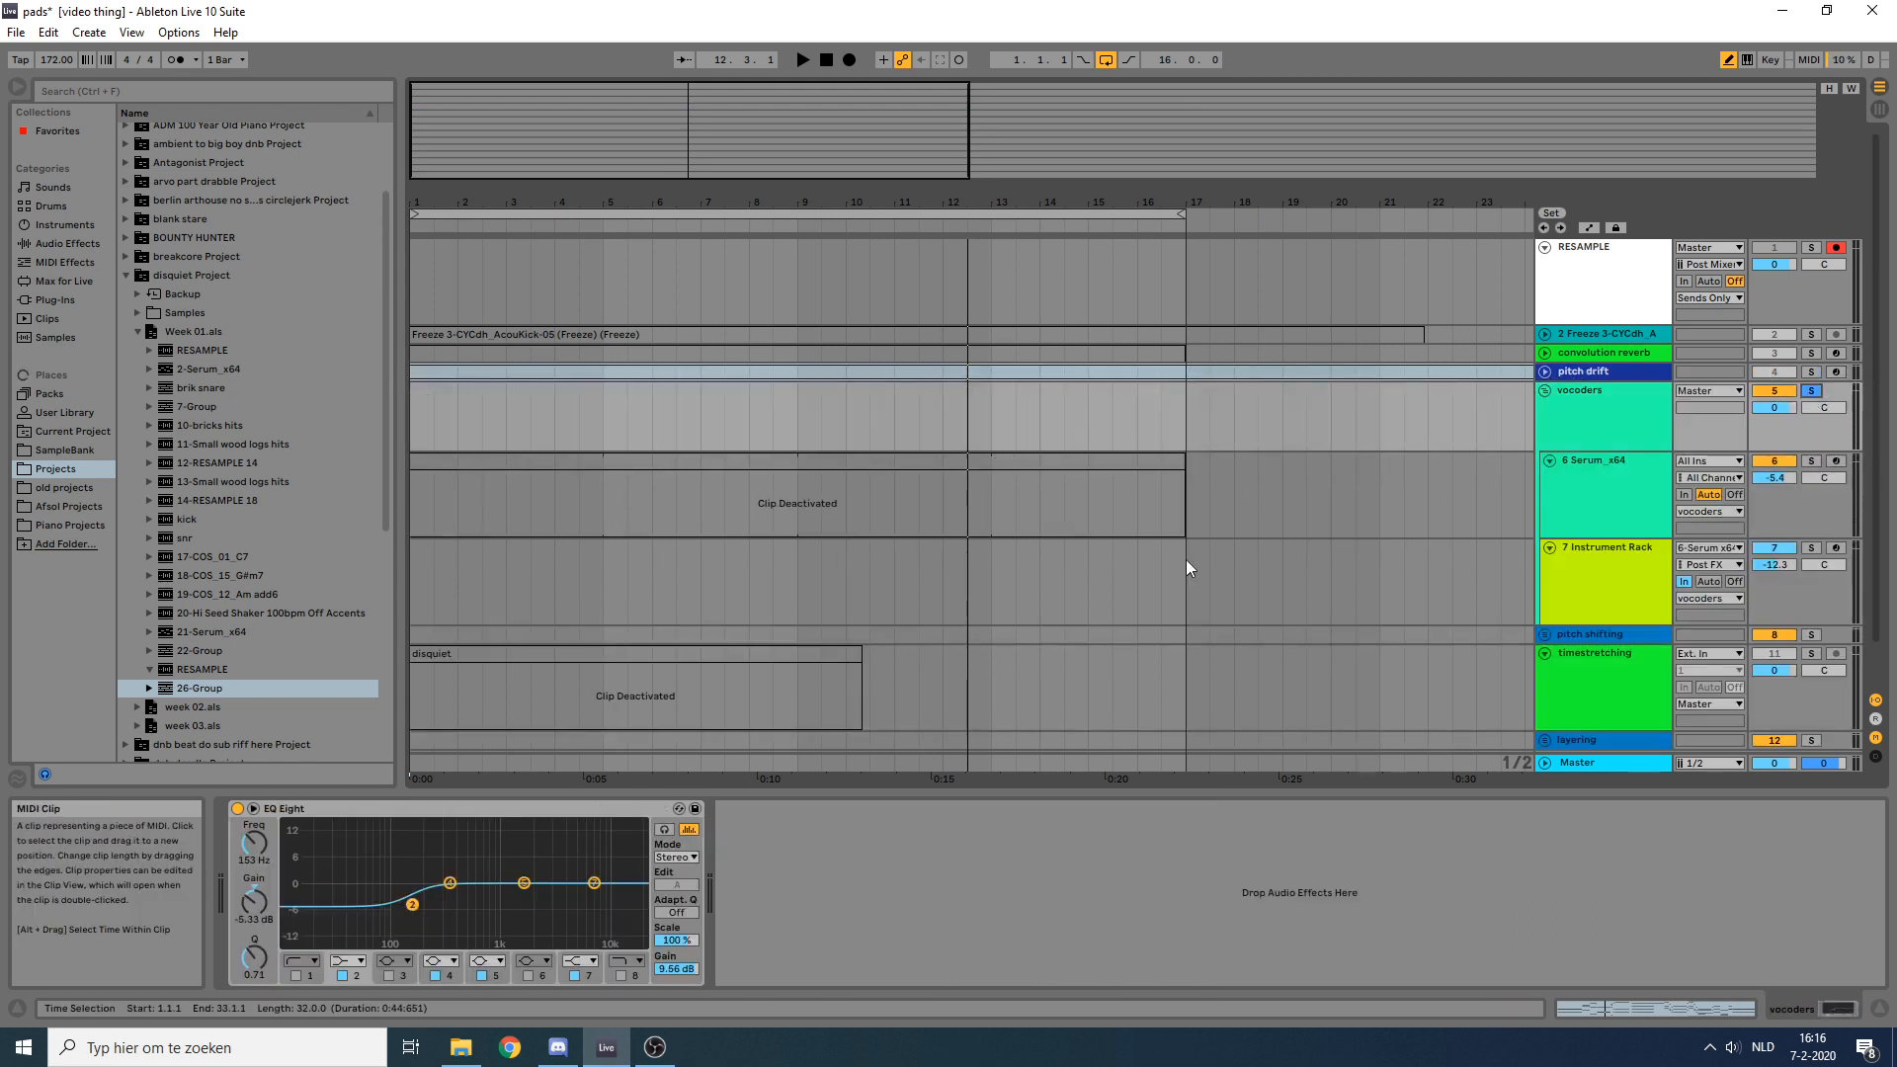
{"action": "left_click", "coordinate": [1413, 511]}
{"action": "left_click", "coordinate": [935, 465]}
{"action": "key", "text": "0"}
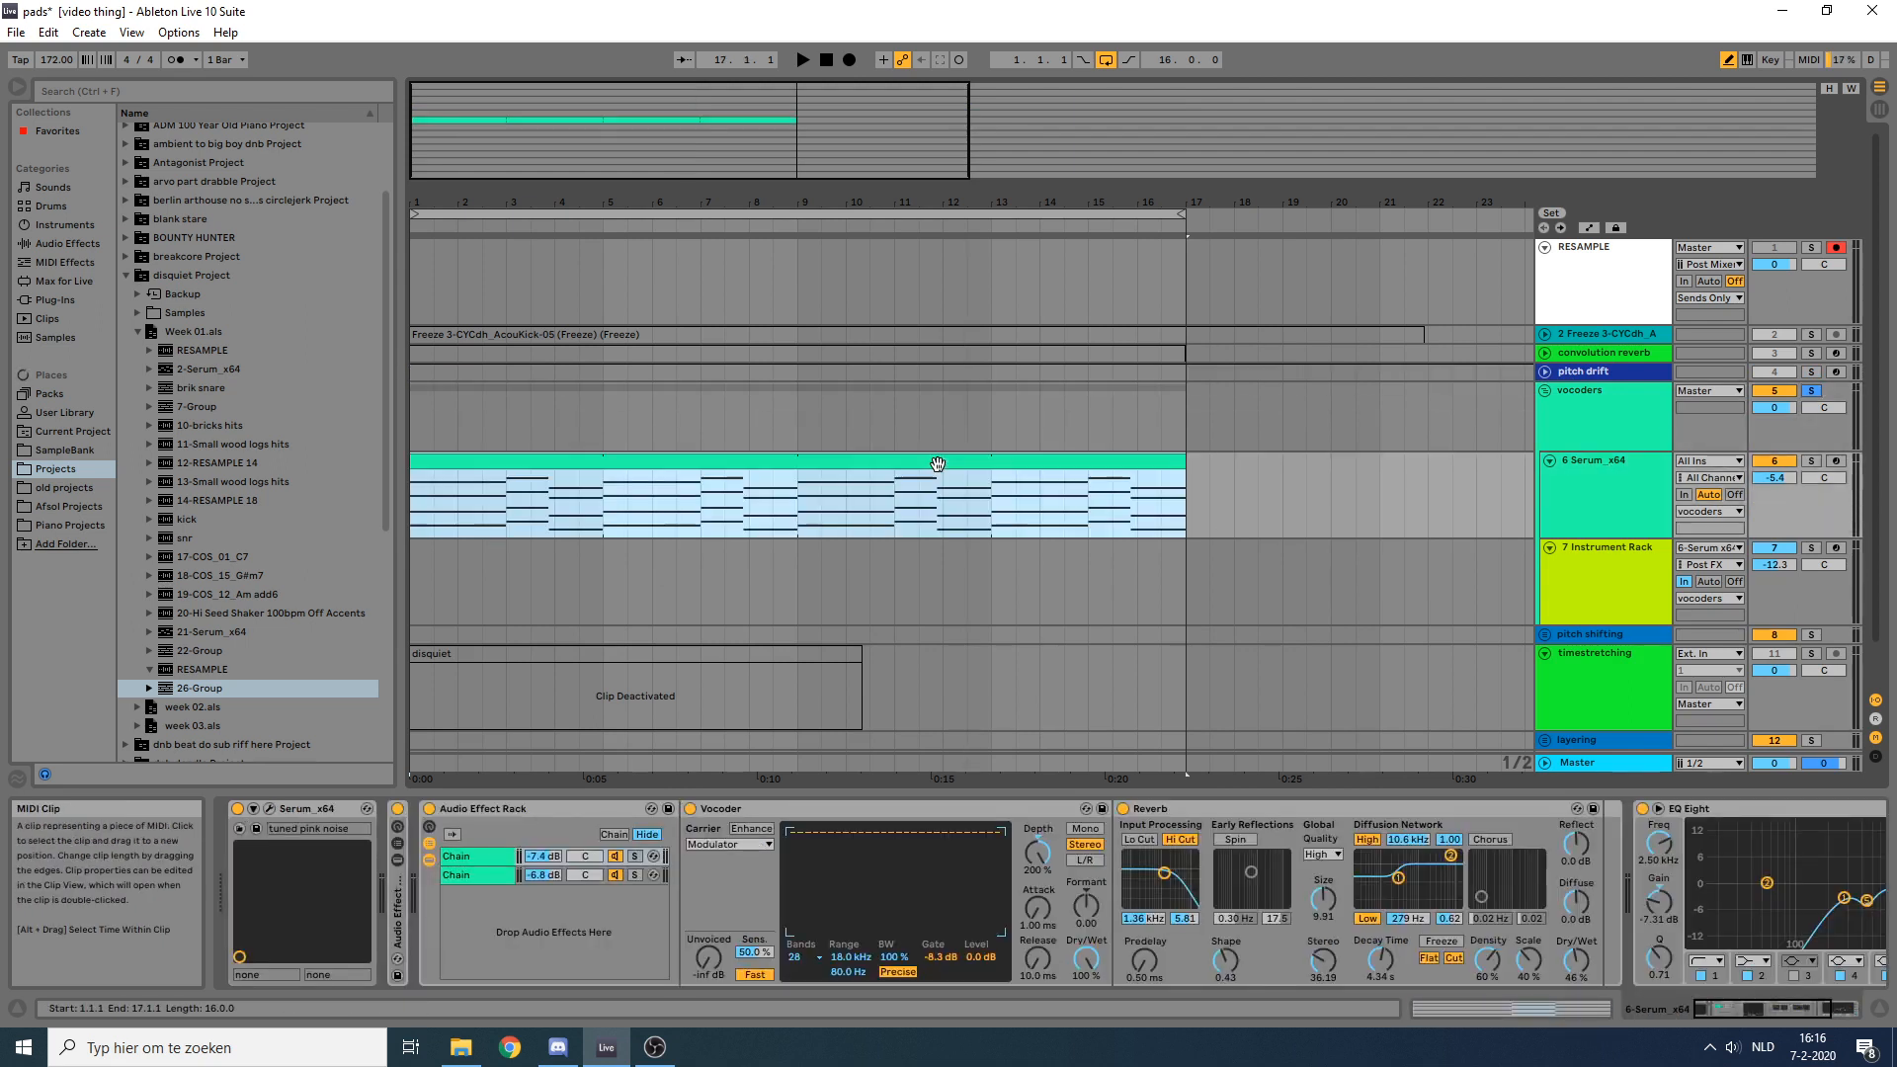
Step: Play the vocoders group, then solo the Instrument Rack track and listen to it alone
{"action": "key", "text": "space"}
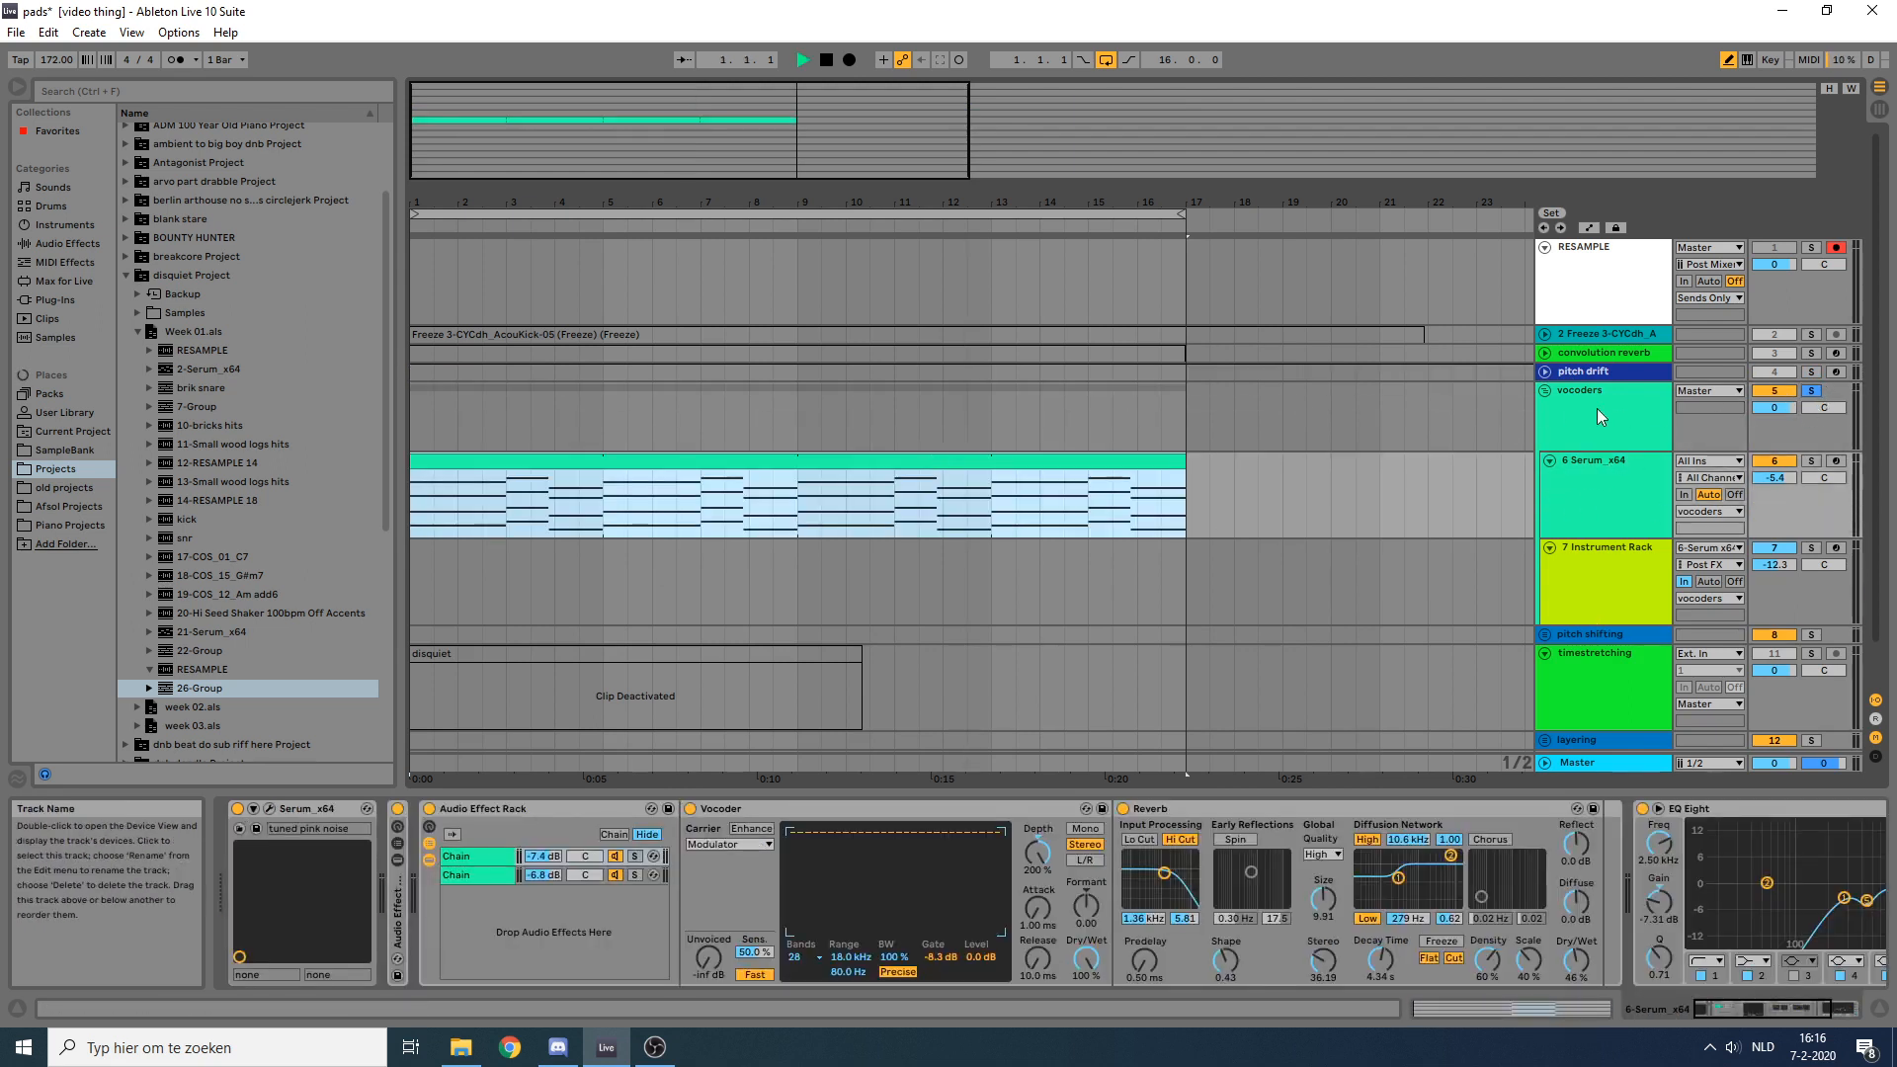
{"action": "left_click", "coordinate": [1656, 543]}
{"action": "key", "text": "space"}
{"action": "left_click", "coordinate": [1809, 548]}
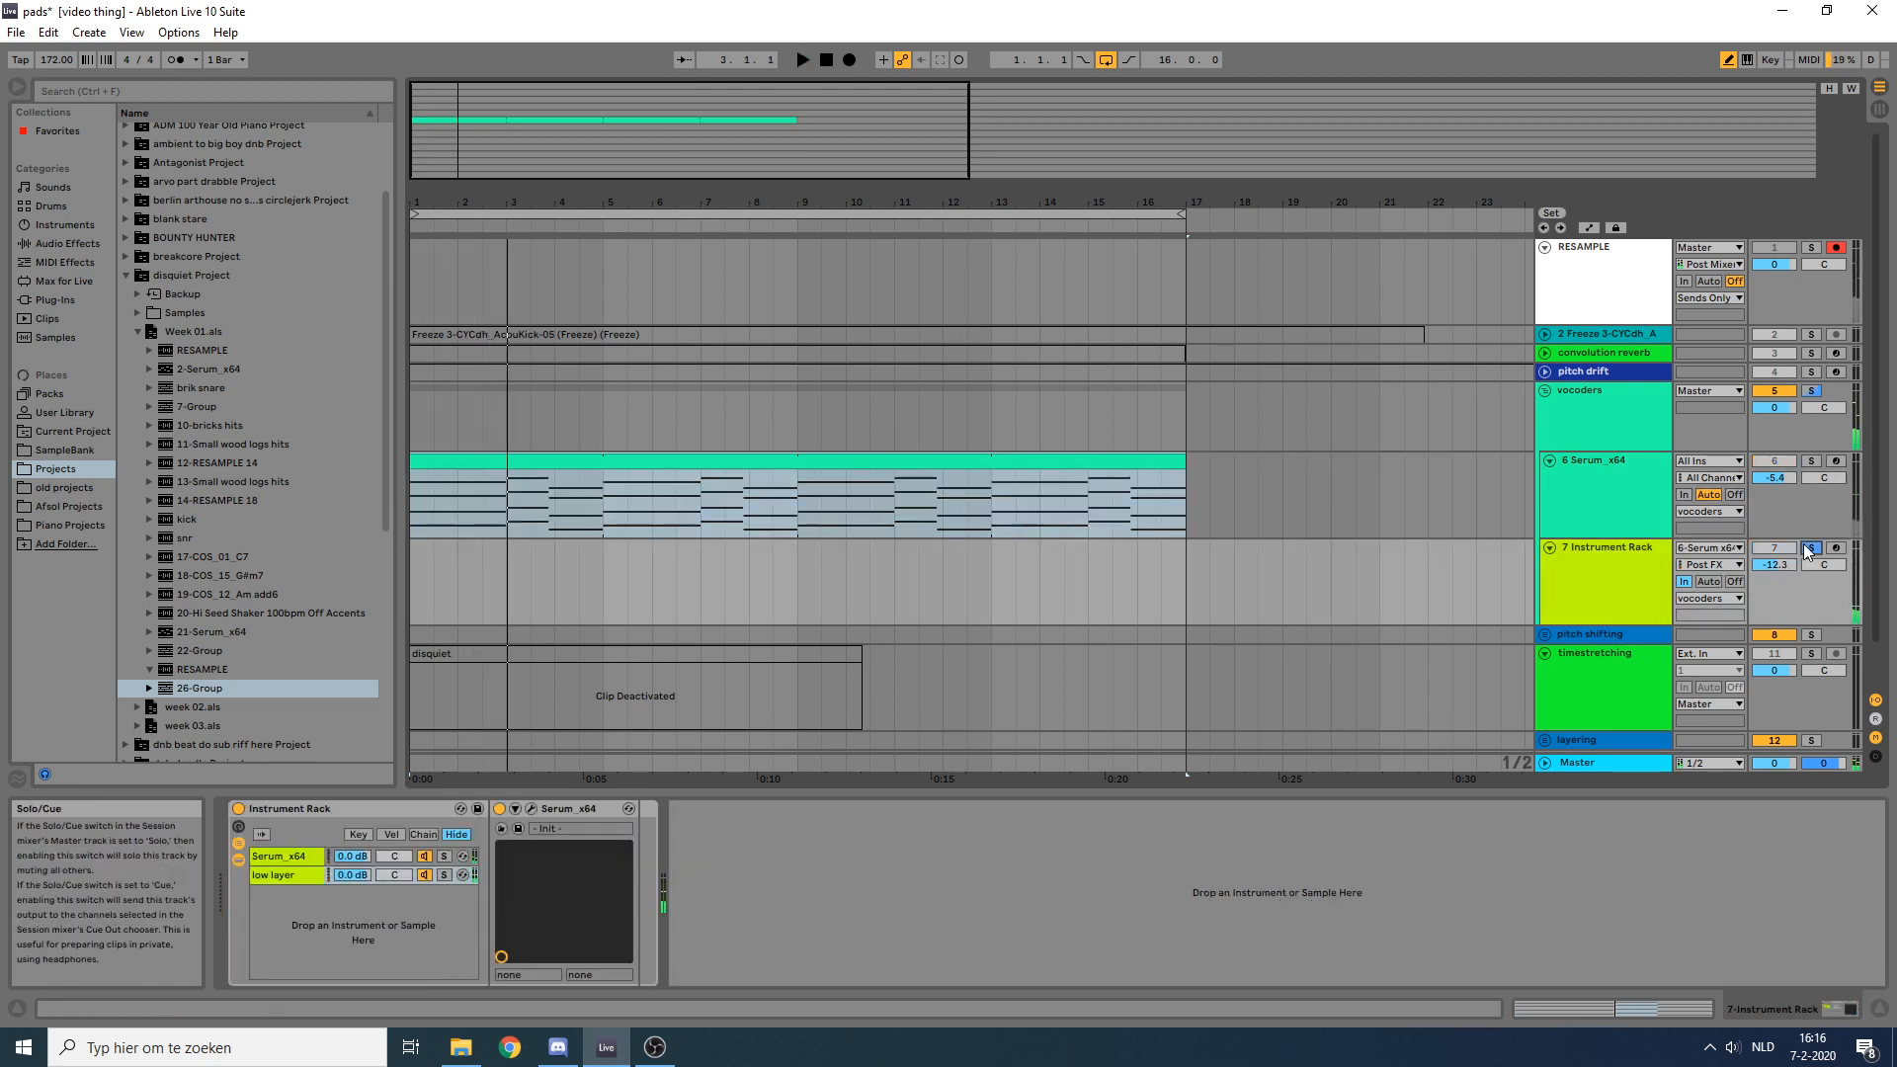
{"action": "key", "text": "space"}
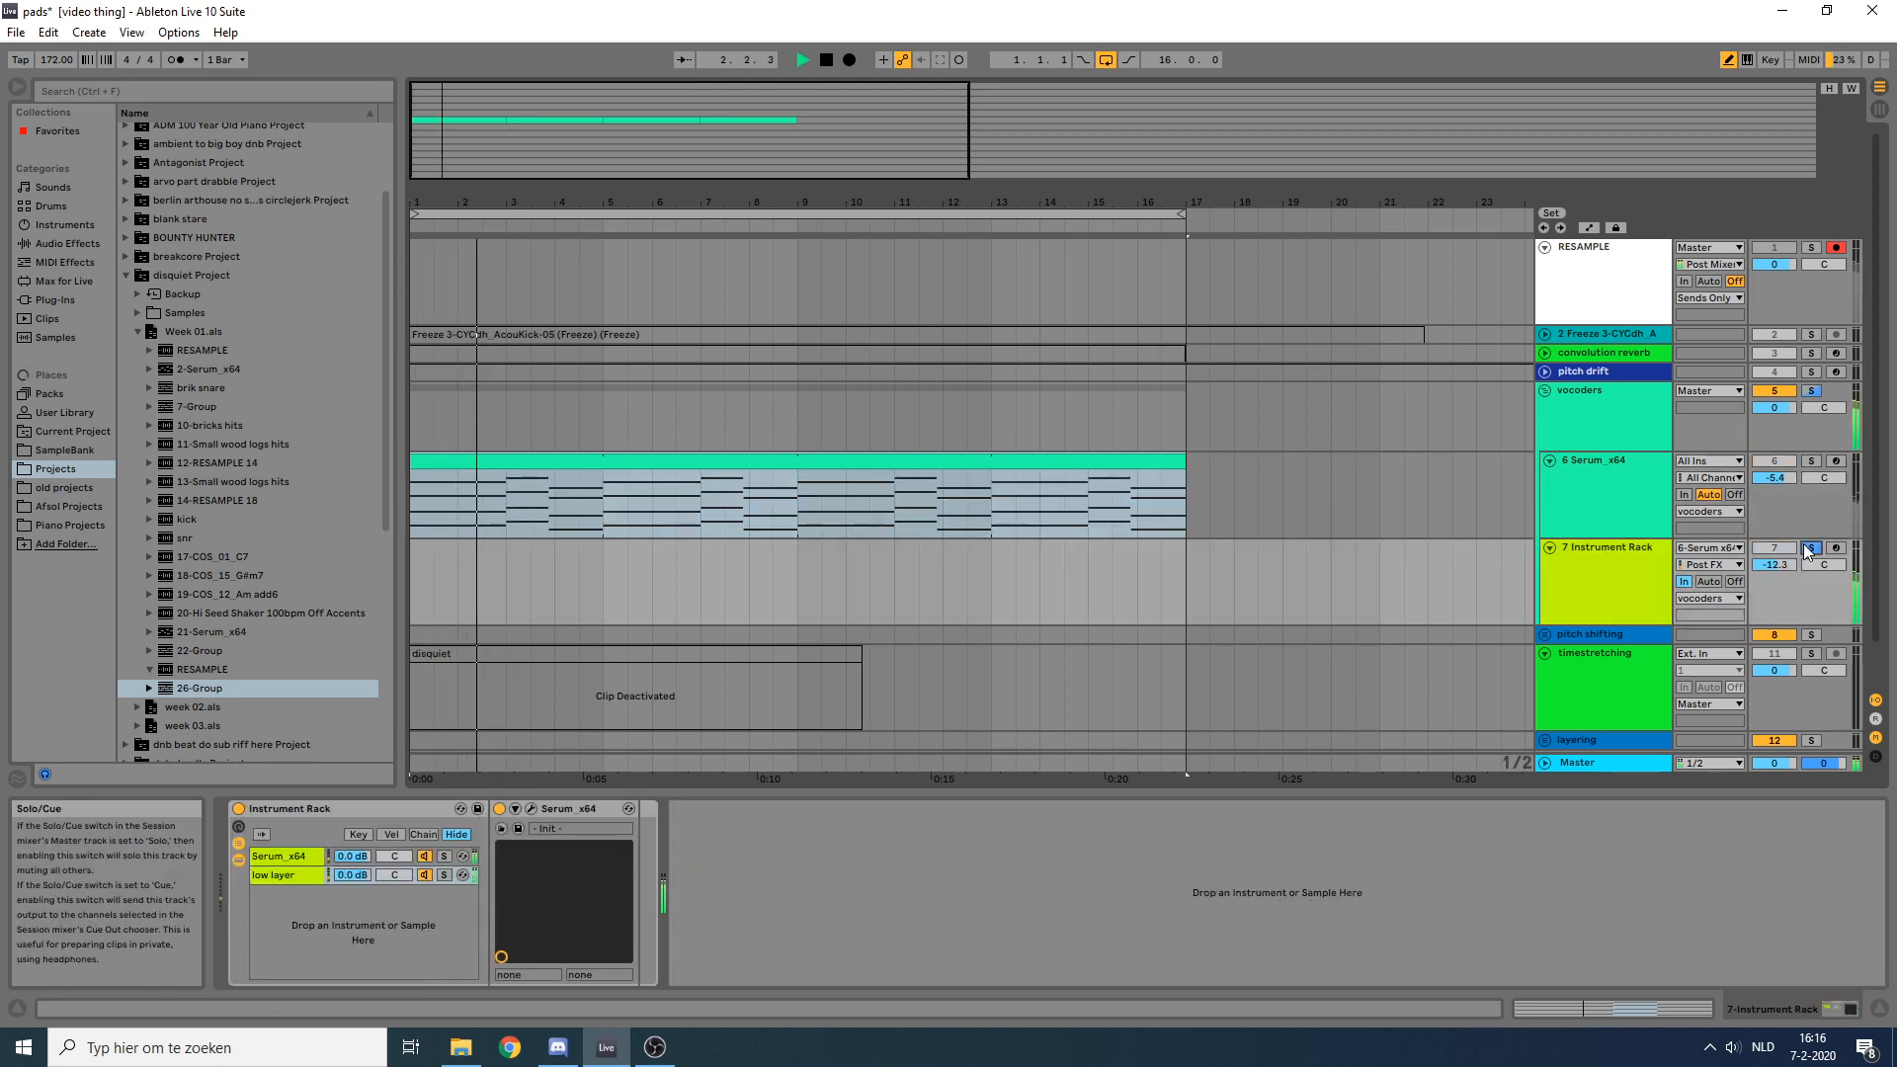
Step: Switch the solo to the Serum_x64 track in the vocoders group and listen to it on its own
{"action": "left_click", "coordinate": [1613, 478]}
{"action": "key", "text": "space"}
{"action": "left_click", "coordinate": [1811, 462]}
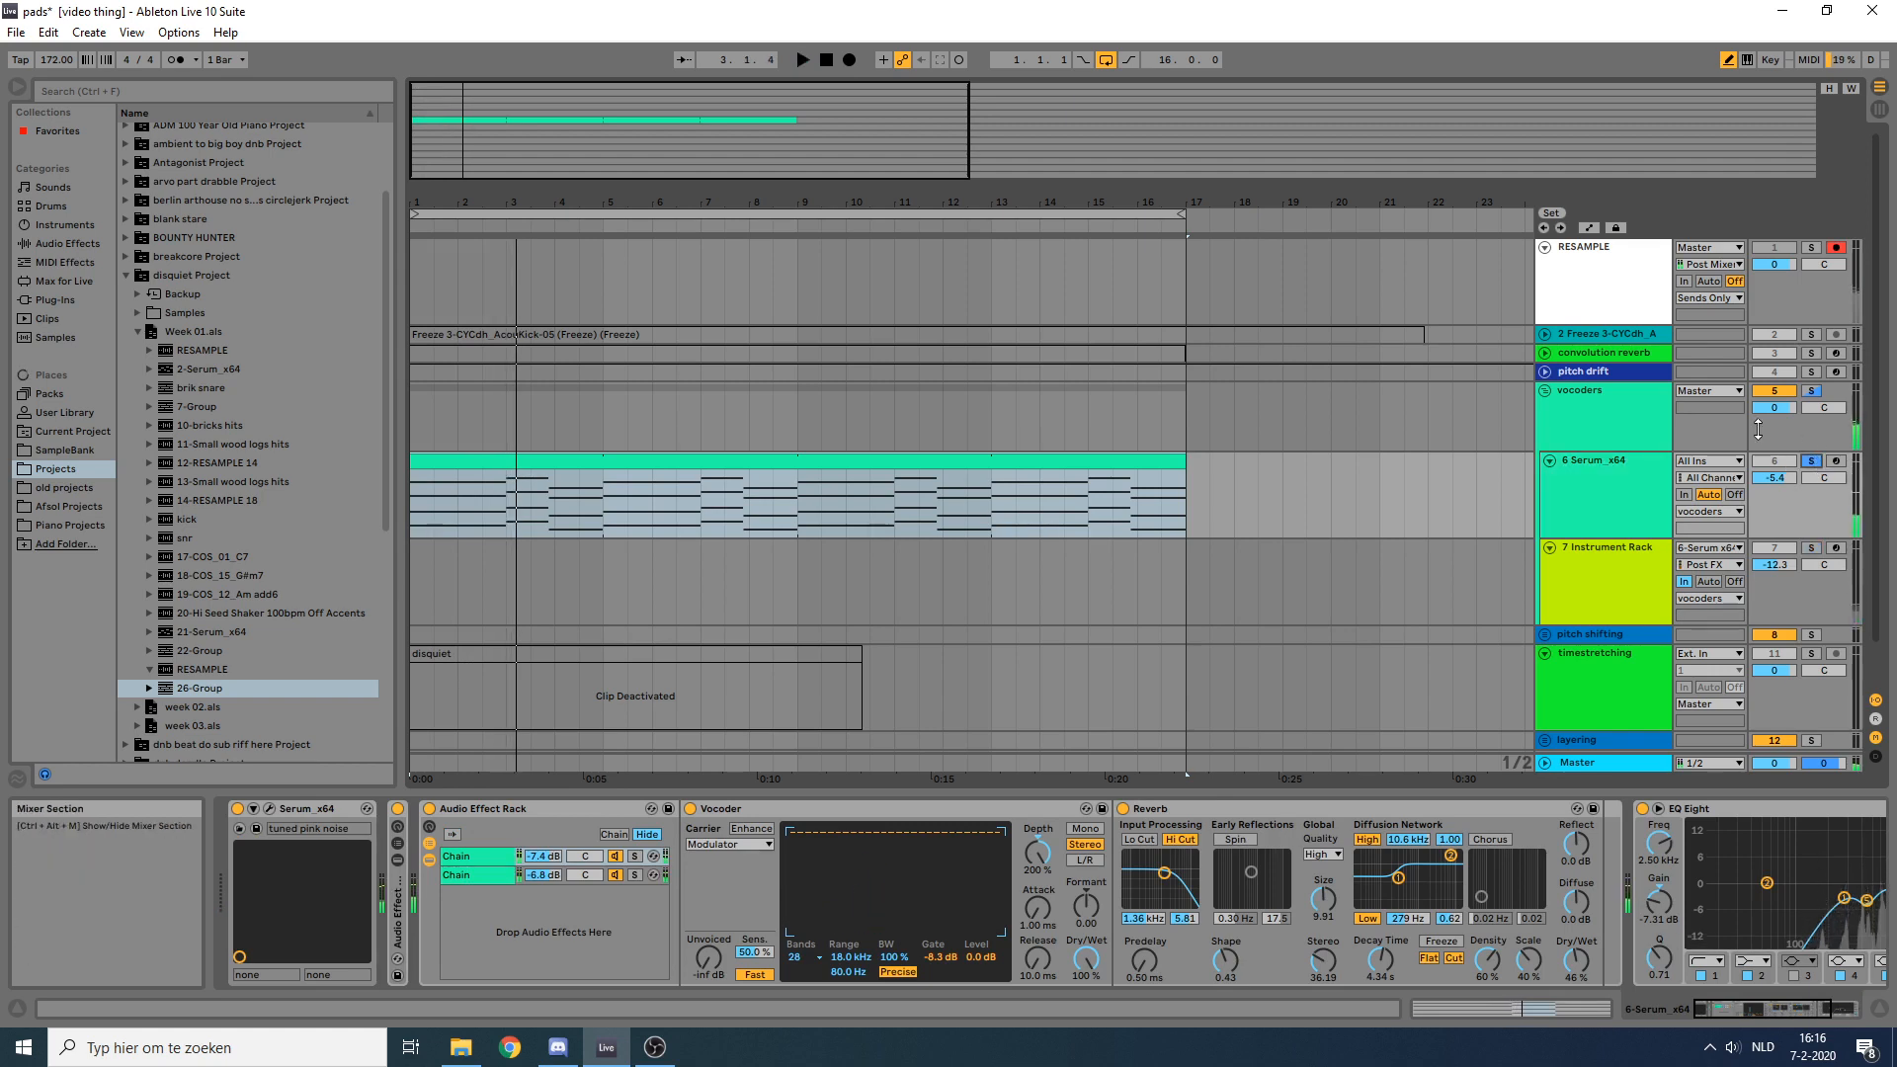
{"action": "key", "text": "space"}
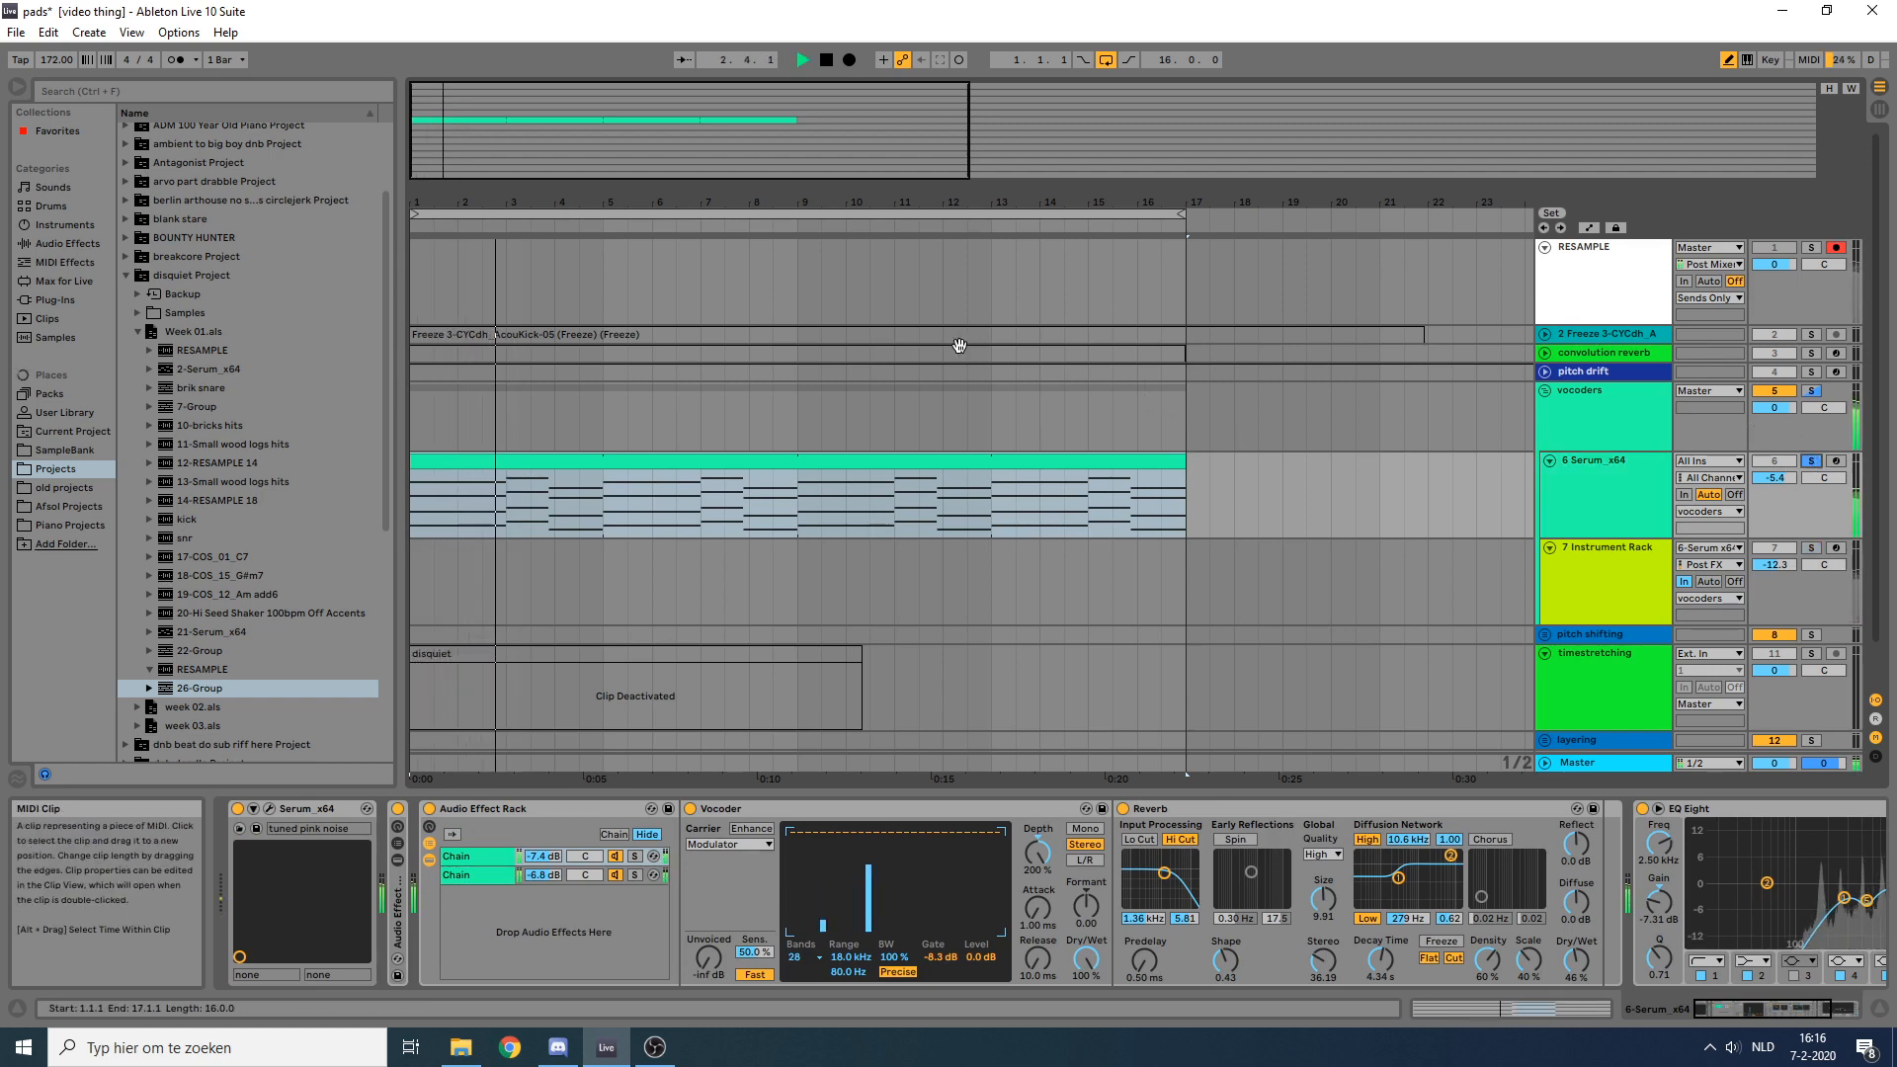
{"action": "key", "text": "space"}
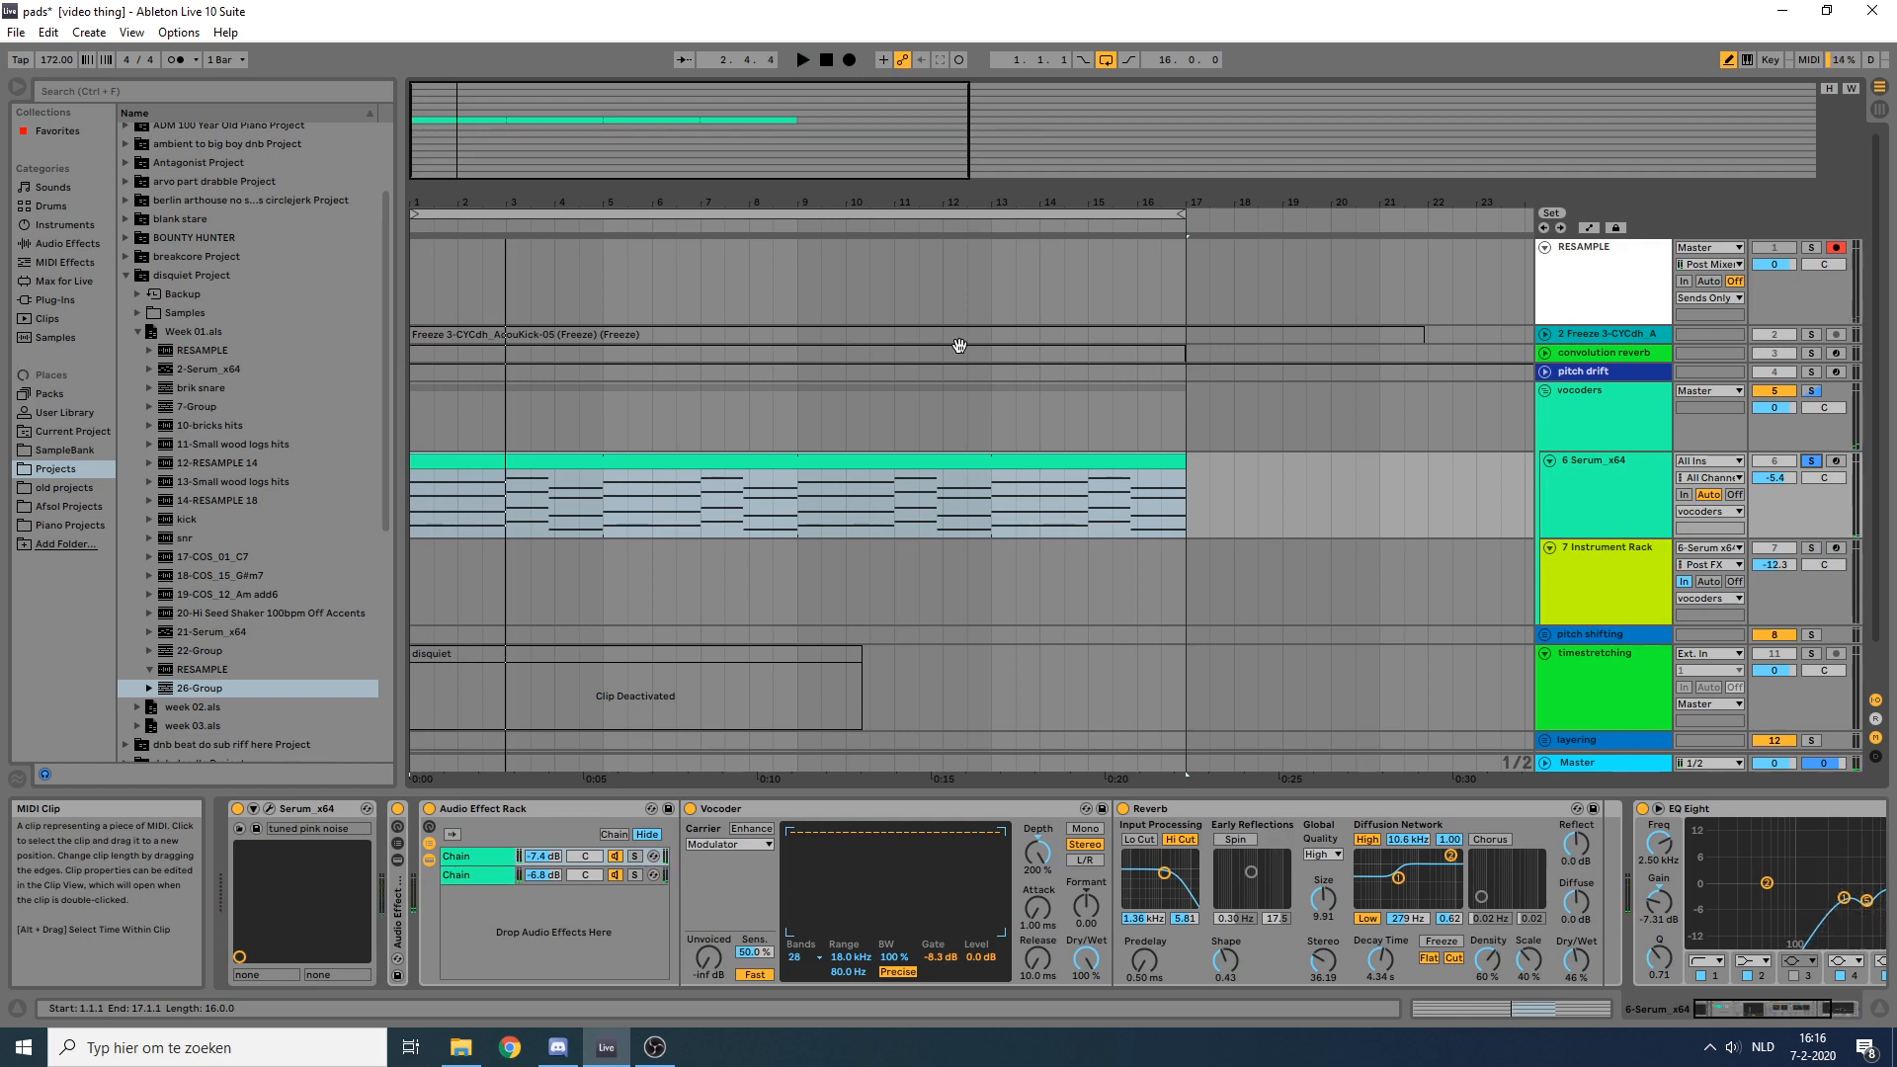
Step: Audition the tuned pink noise patch in Serum with the Audio Effect Rack bypassed, then re-enable the rack and close Serum
{"action": "left_click", "coordinate": [429, 809]}
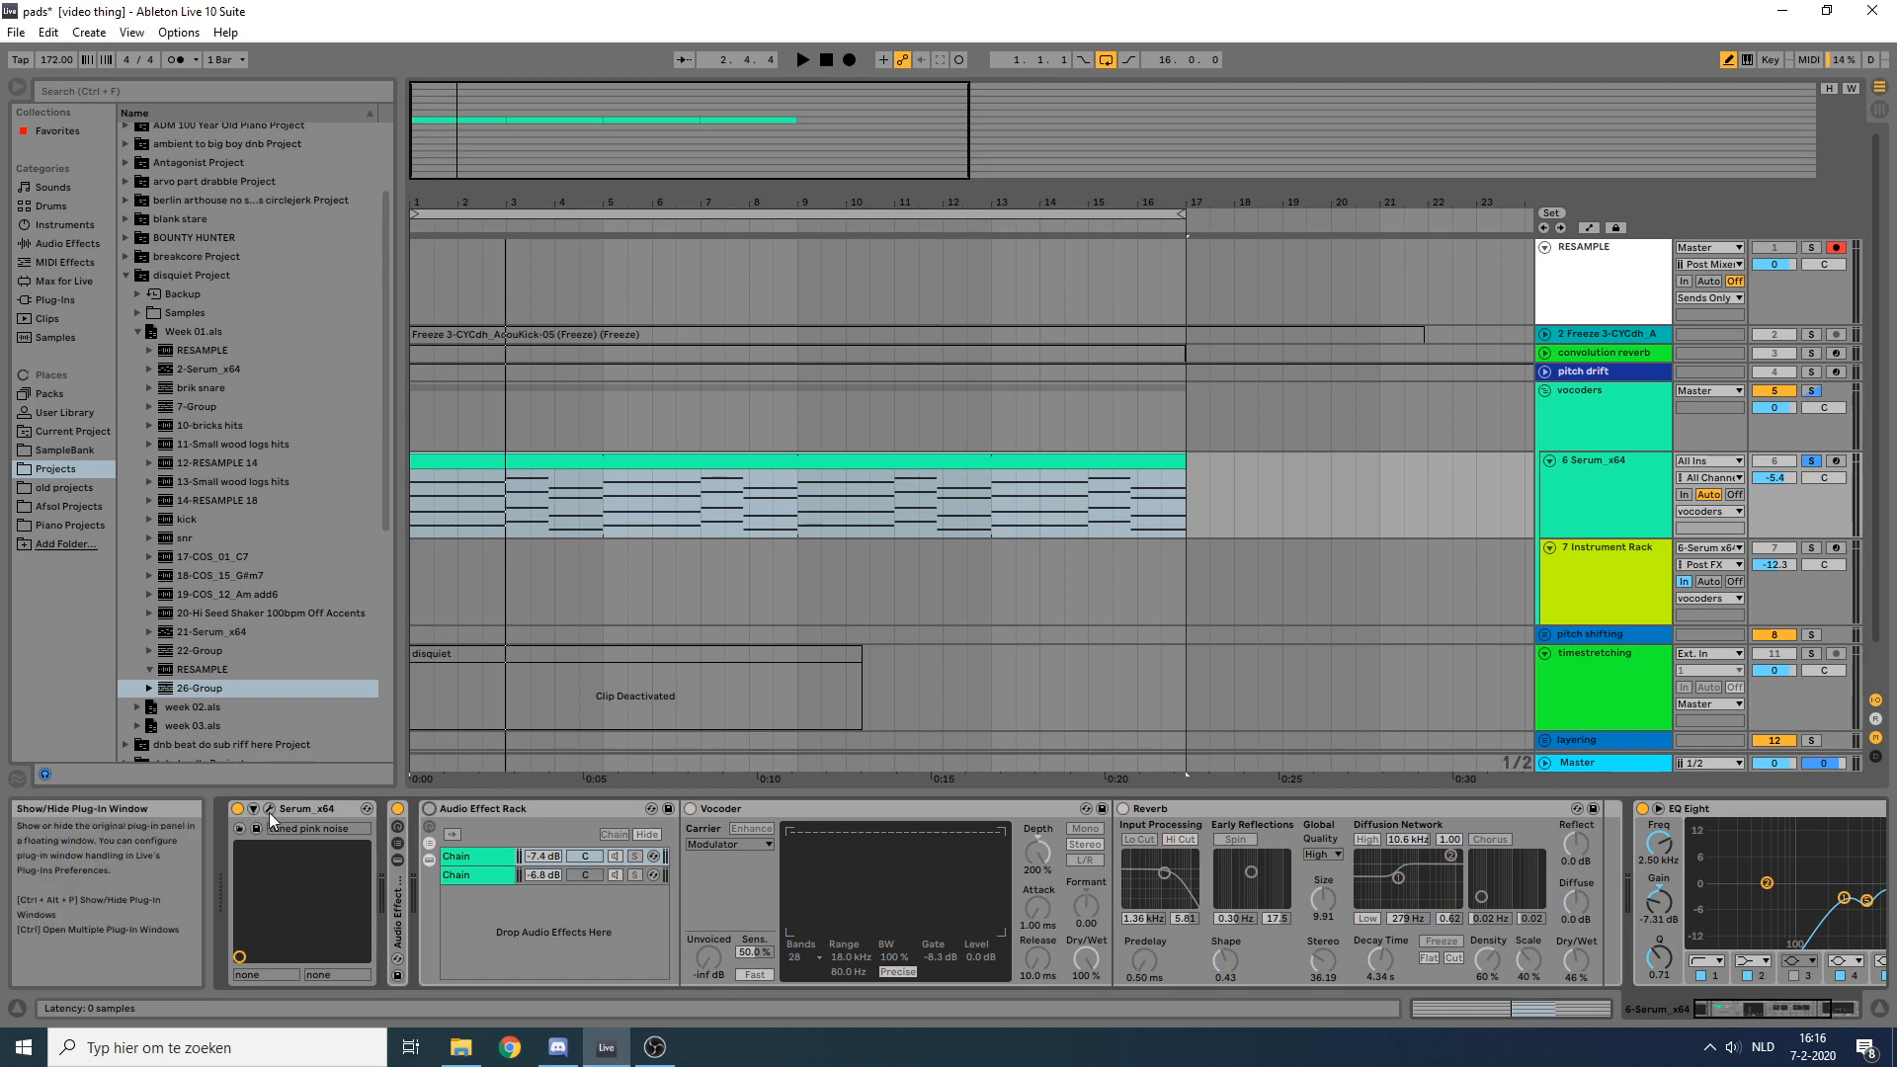
{"action": "left_click", "coordinate": [269, 810]}
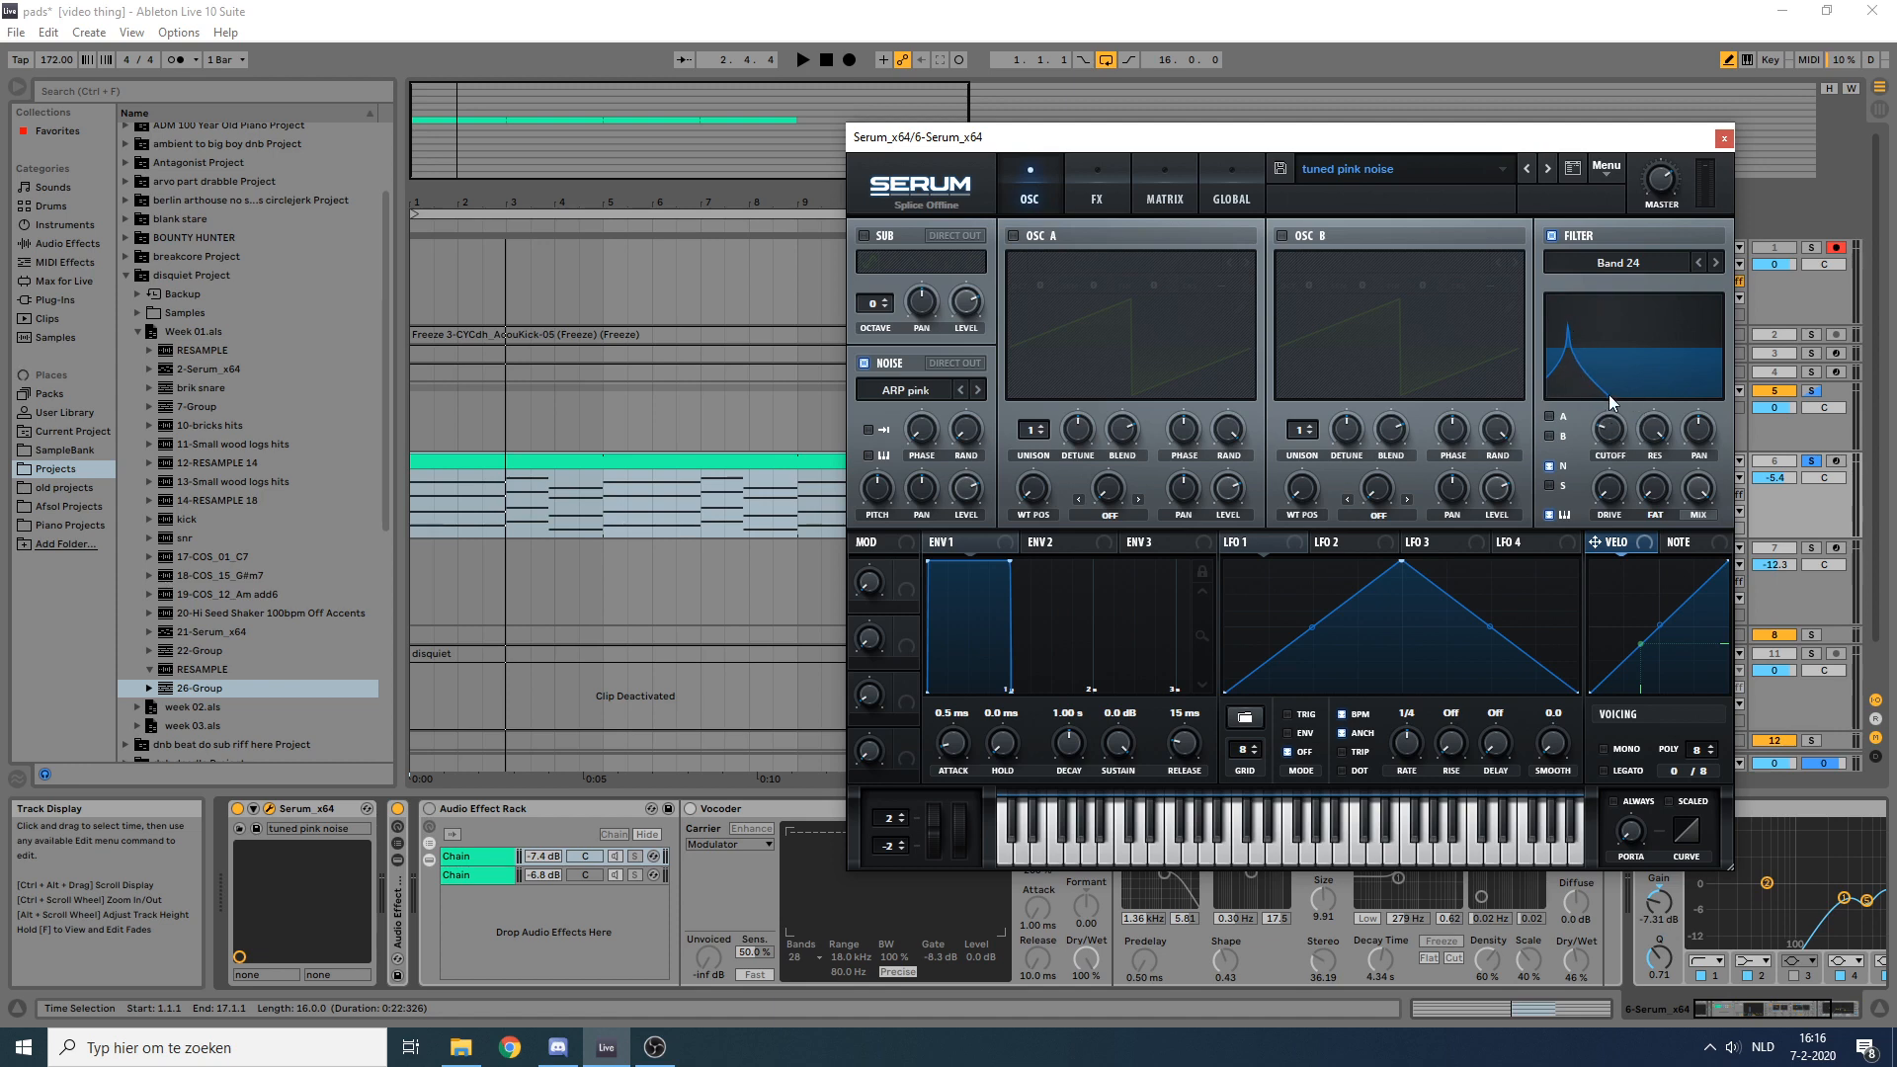
{"action": "key", "text": "space"}
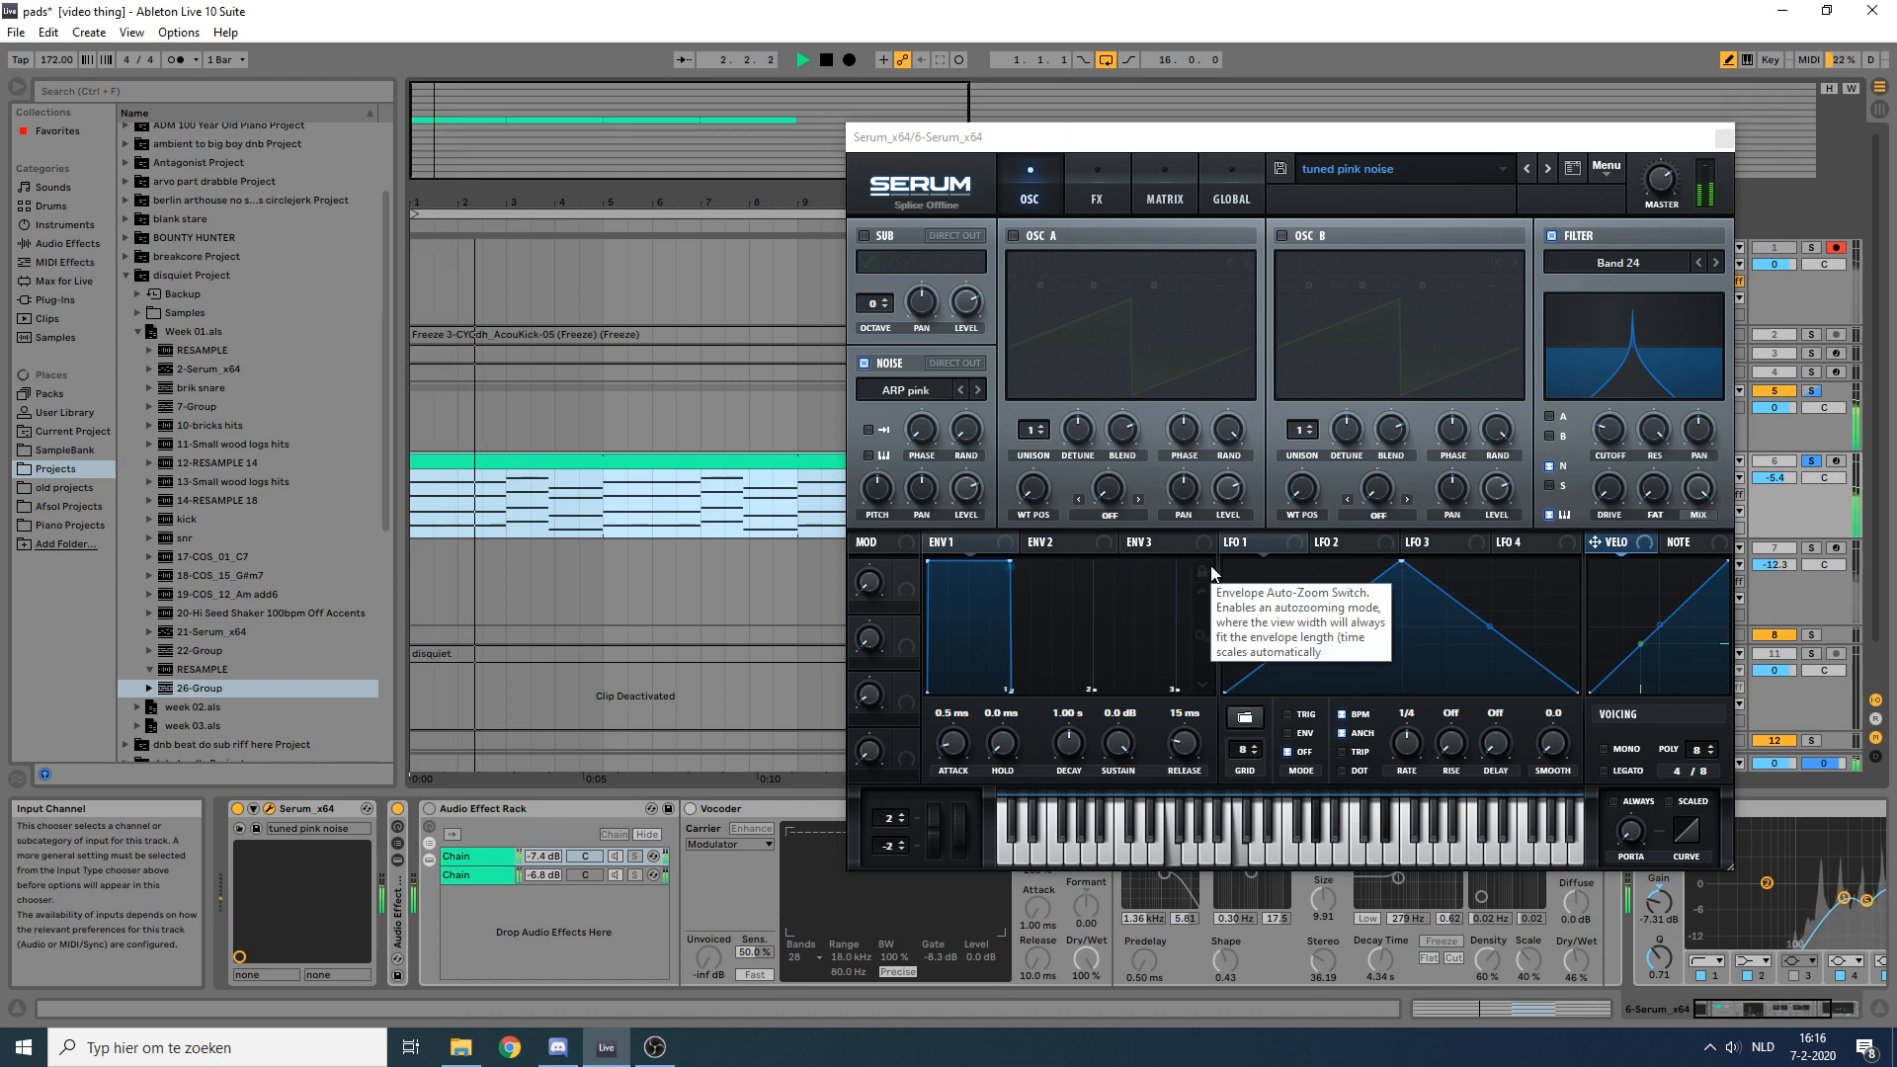
{"action": "key", "text": "space"}
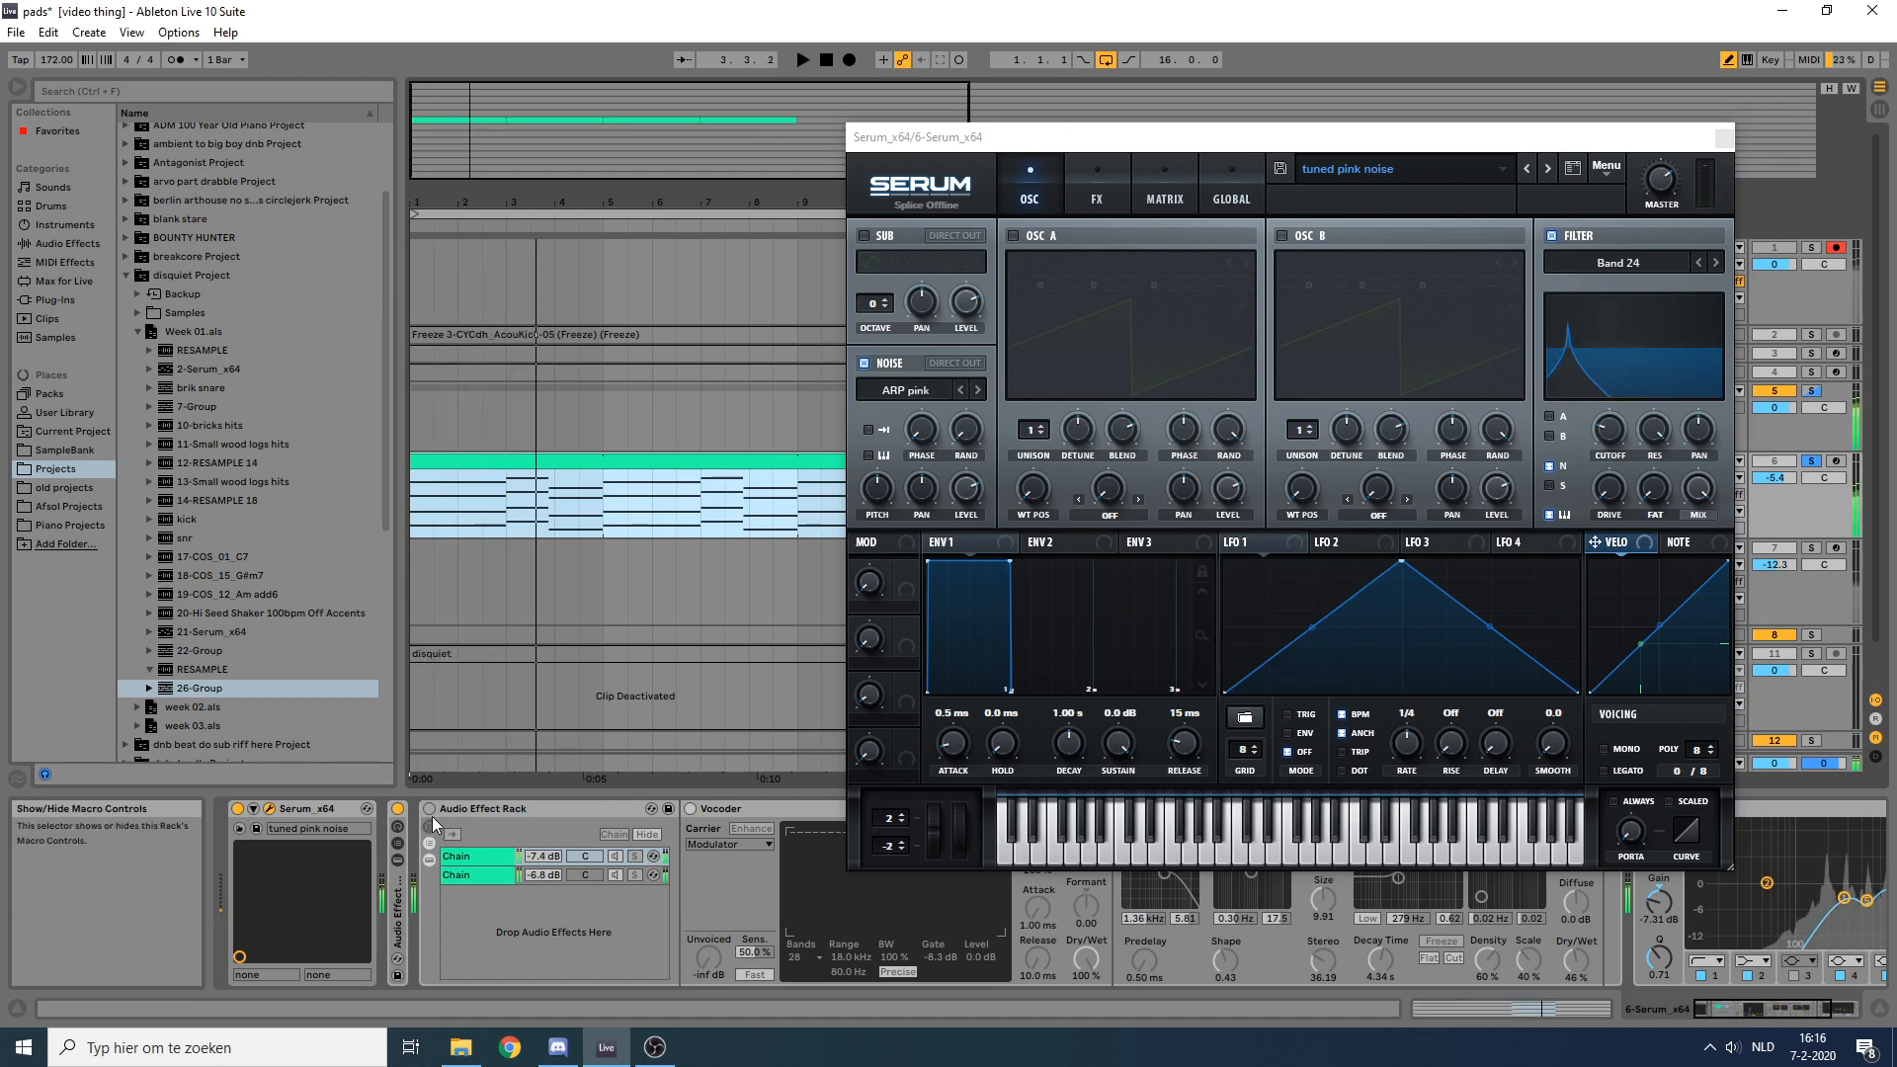
{"action": "left_click", "coordinate": [429, 808]}
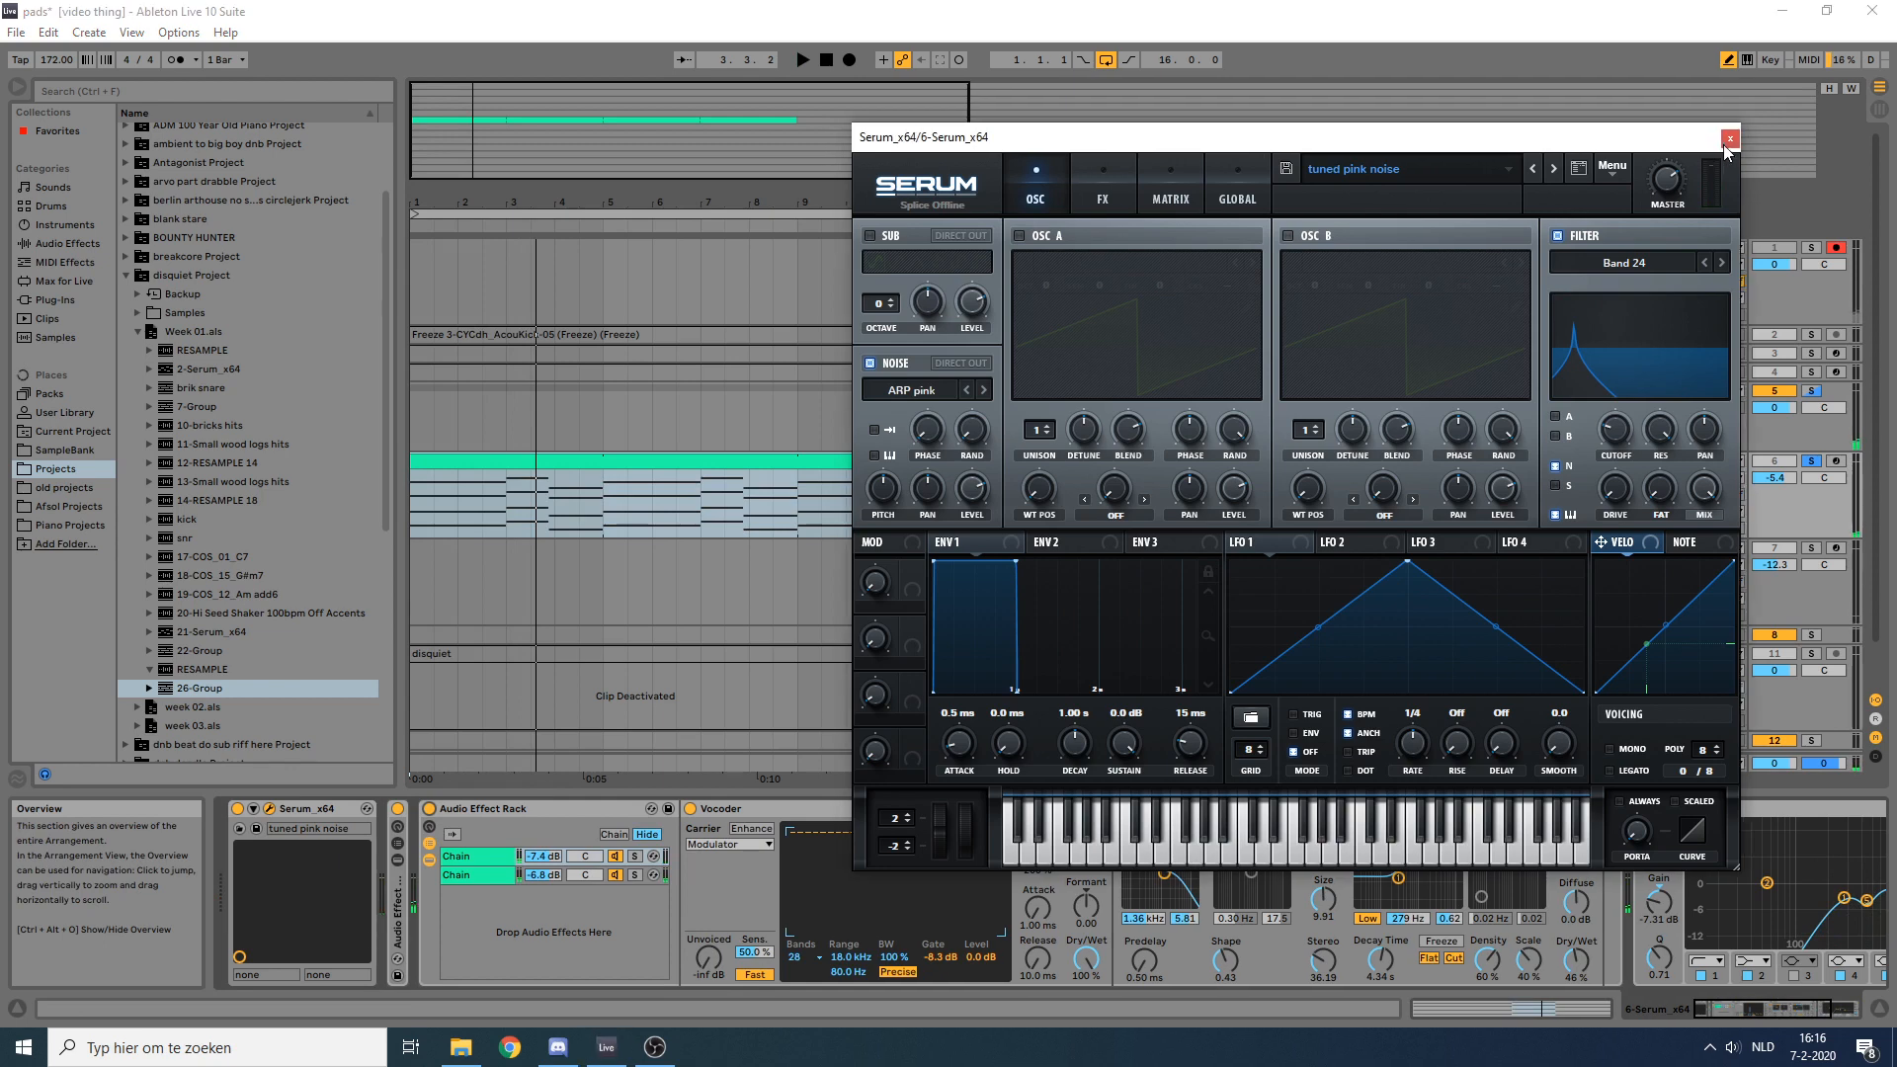
{"action": "left_click", "coordinate": [1723, 137]}
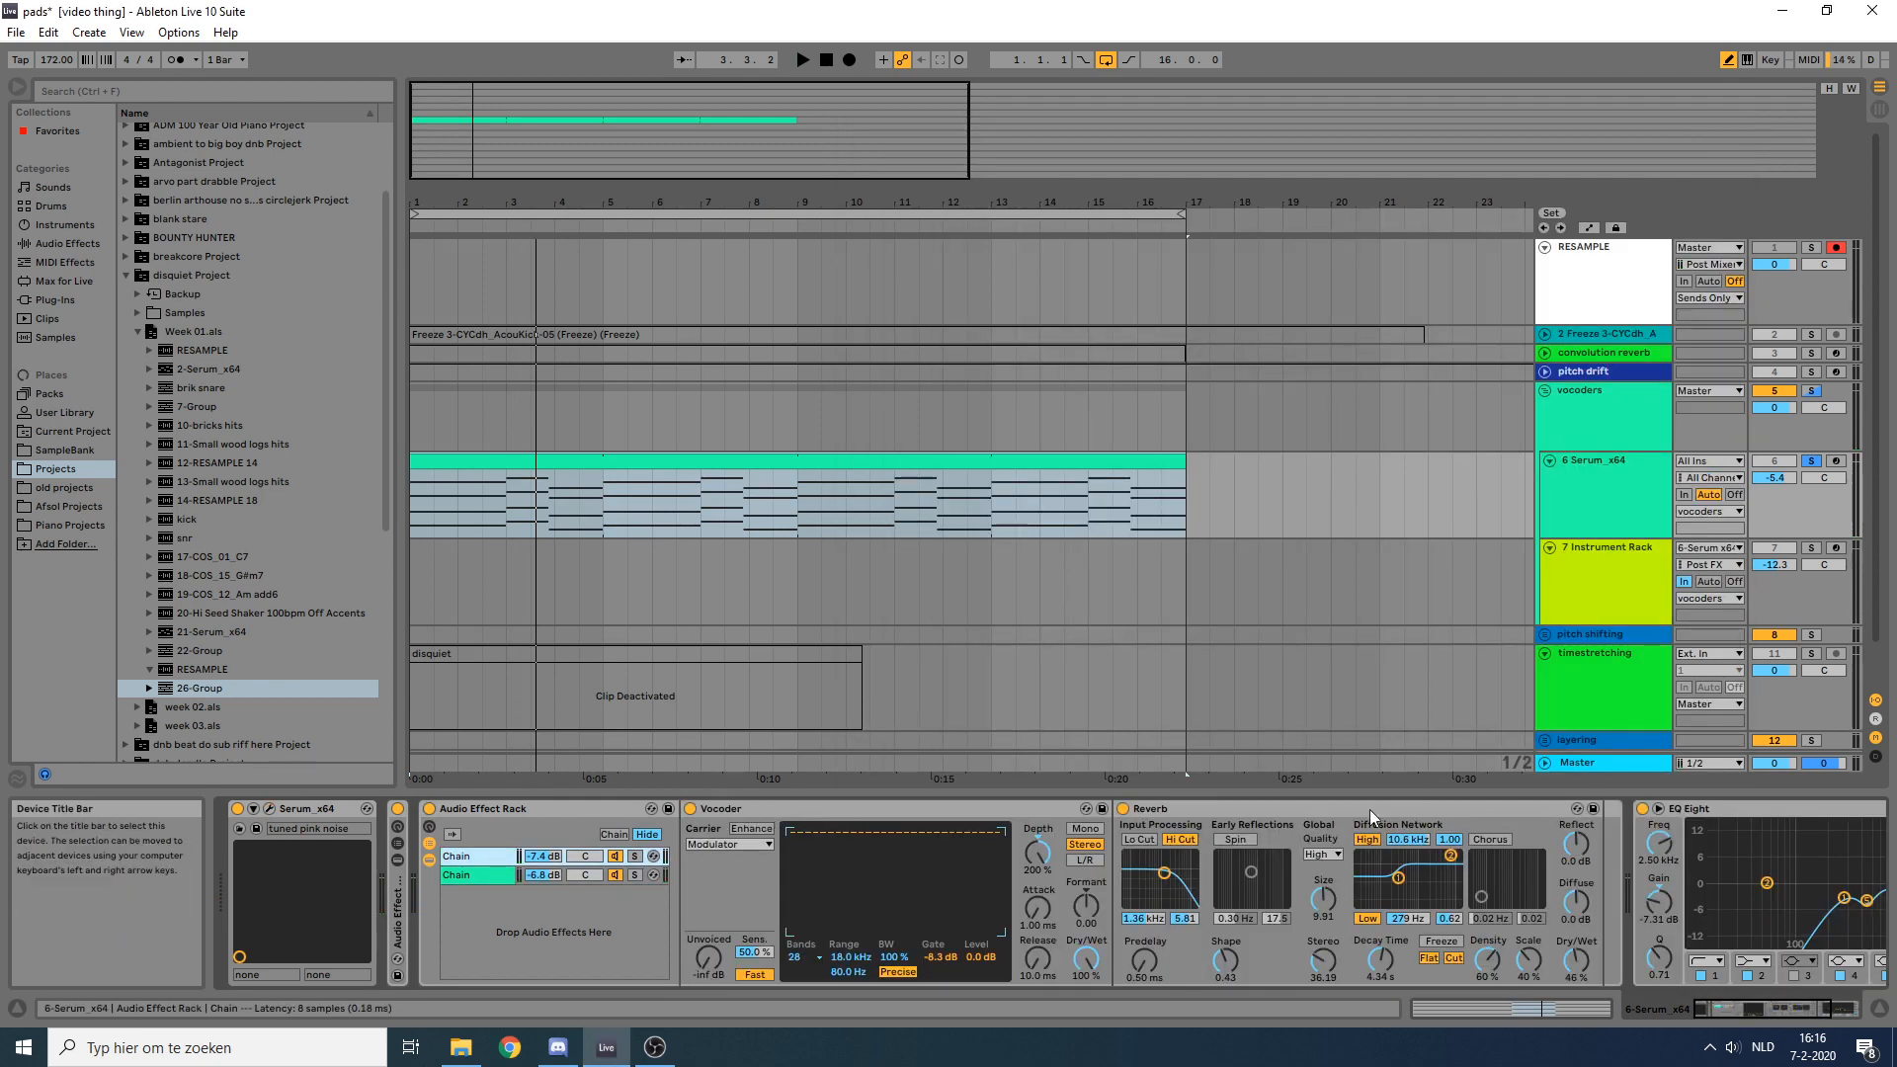
Step: Solo the first chain of the Audio Effect Rack and play the Serum_x64 clip through it
{"action": "left_click", "coordinate": [634, 855]}
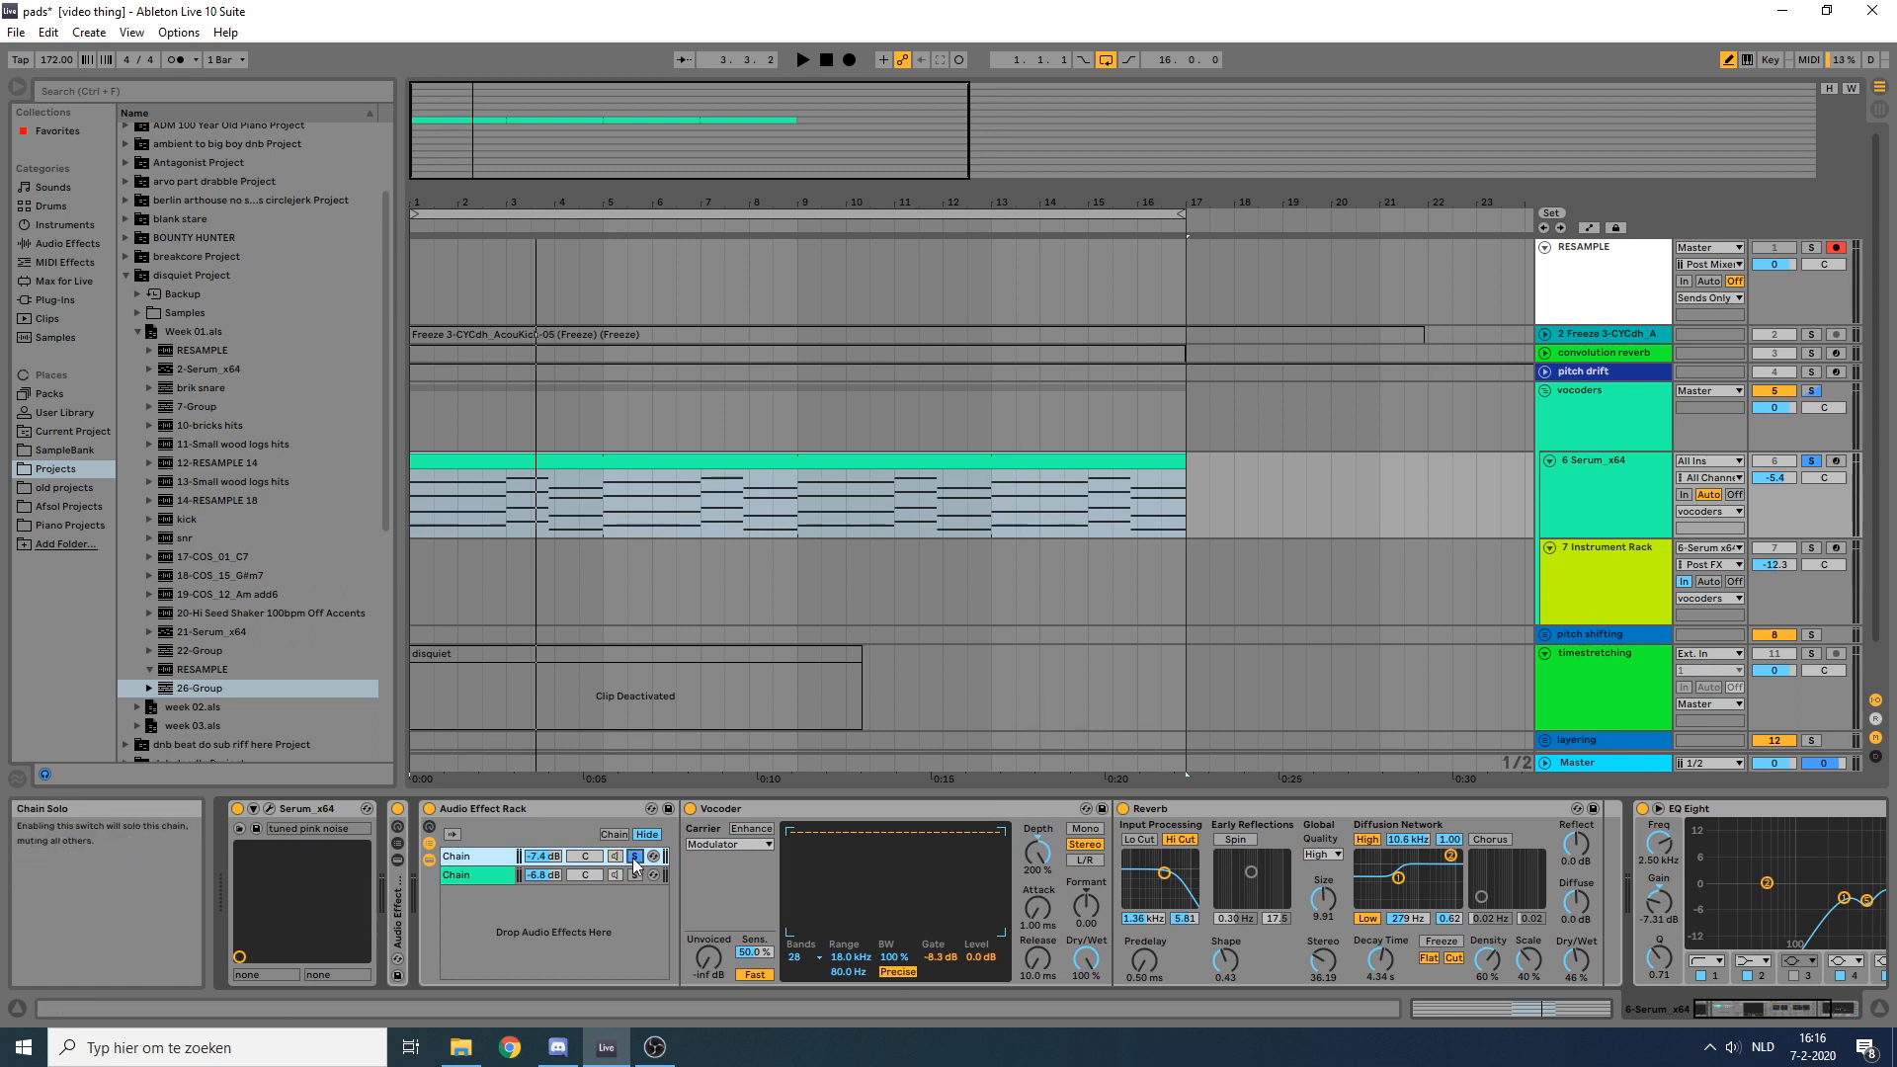
{"action": "left_click", "coordinate": [491, 464]}
{"action": "key", "text": "space"}
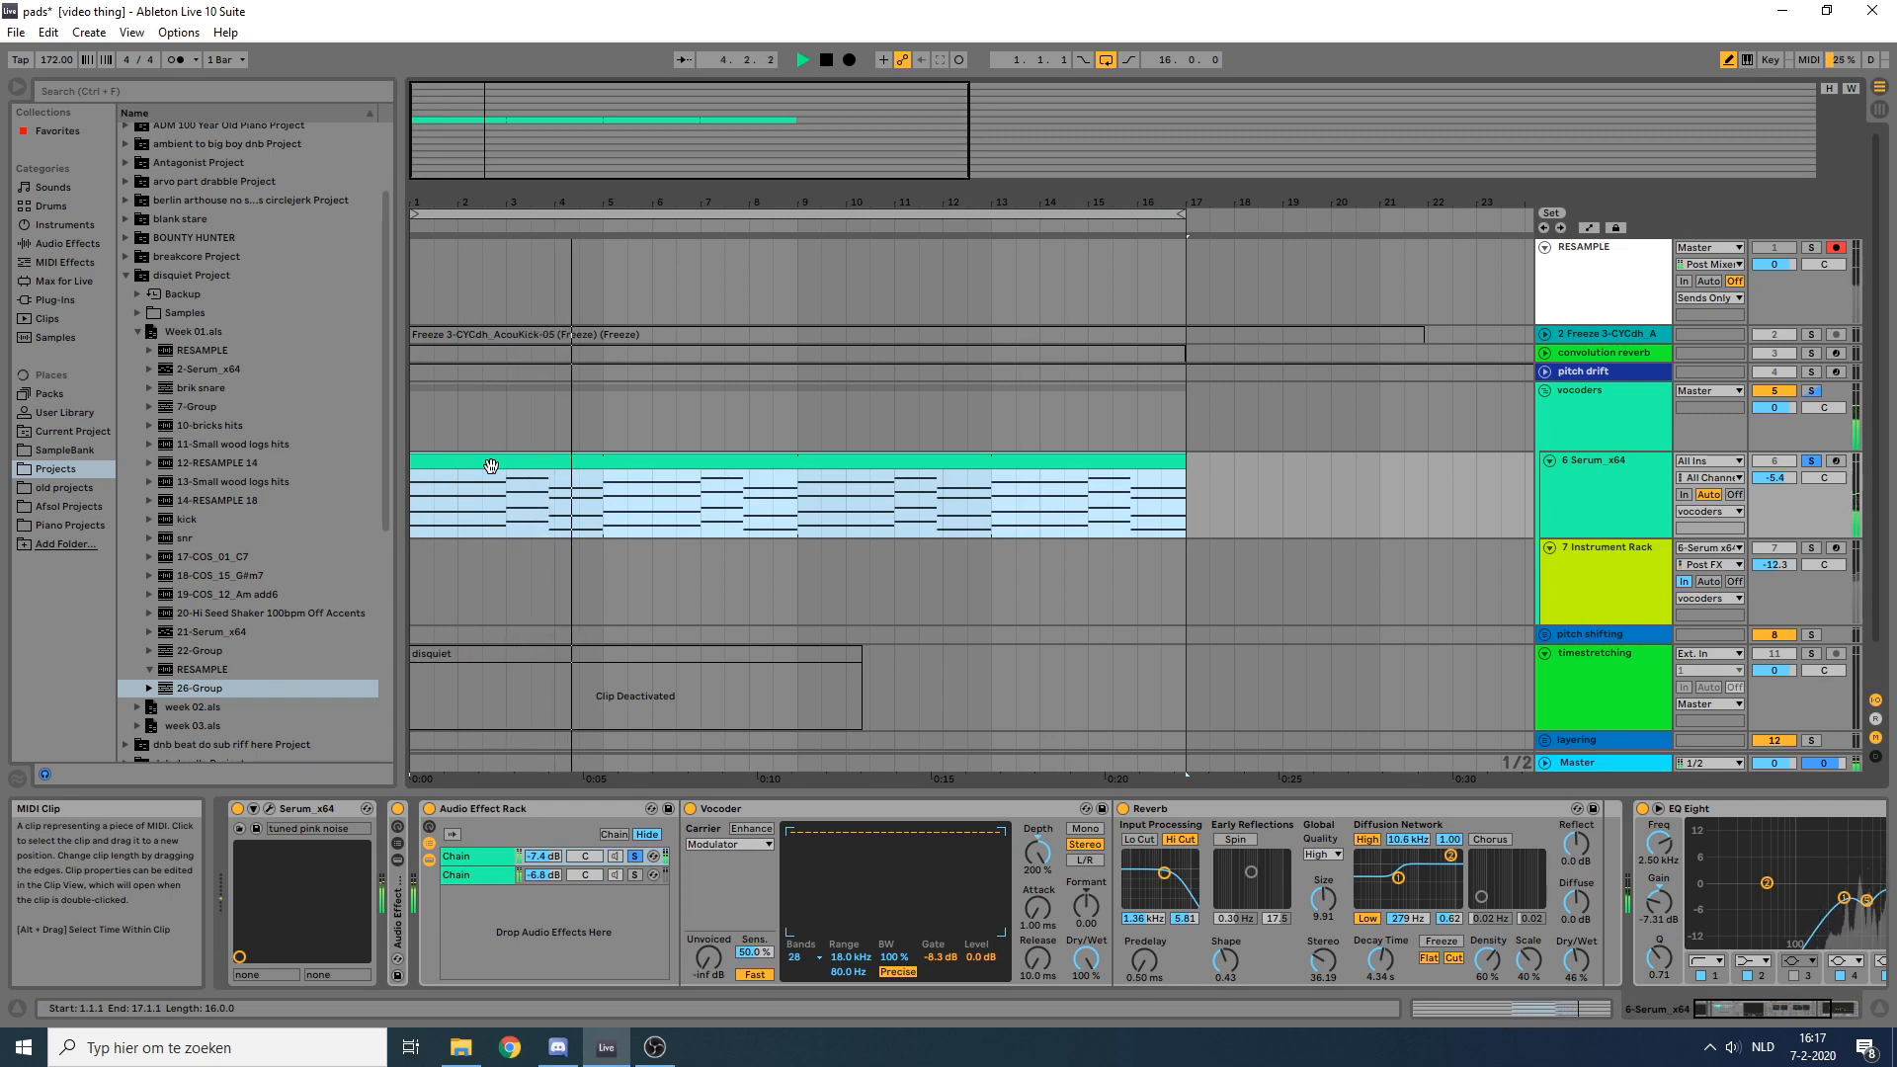
{"action": "key", "text": "space"}
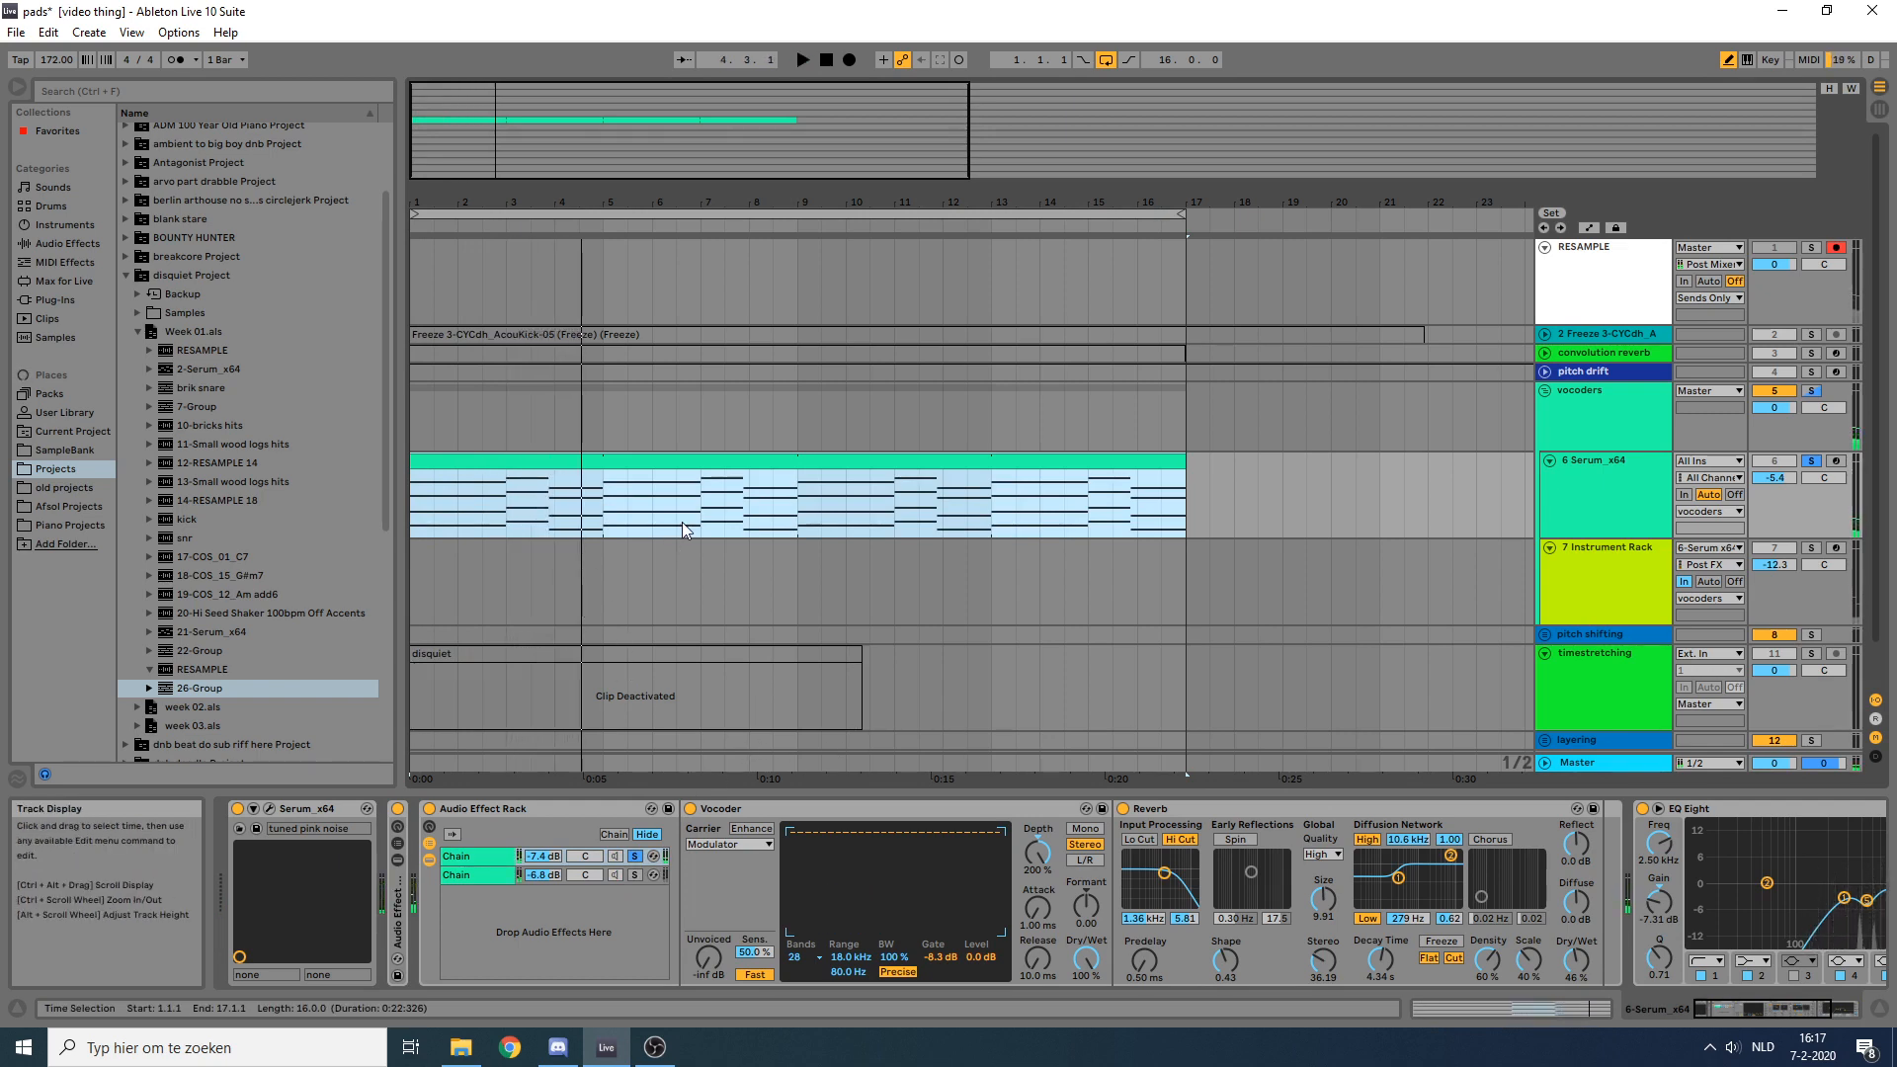
Step: Check the Vocoder's carrier options, keeping Modulator, then bypass the chain's Reverb and play the clip
{"action": "left_click", "coordinate": [726, 844]}
{"action": "left_click", "coordinate": [719, 845]}
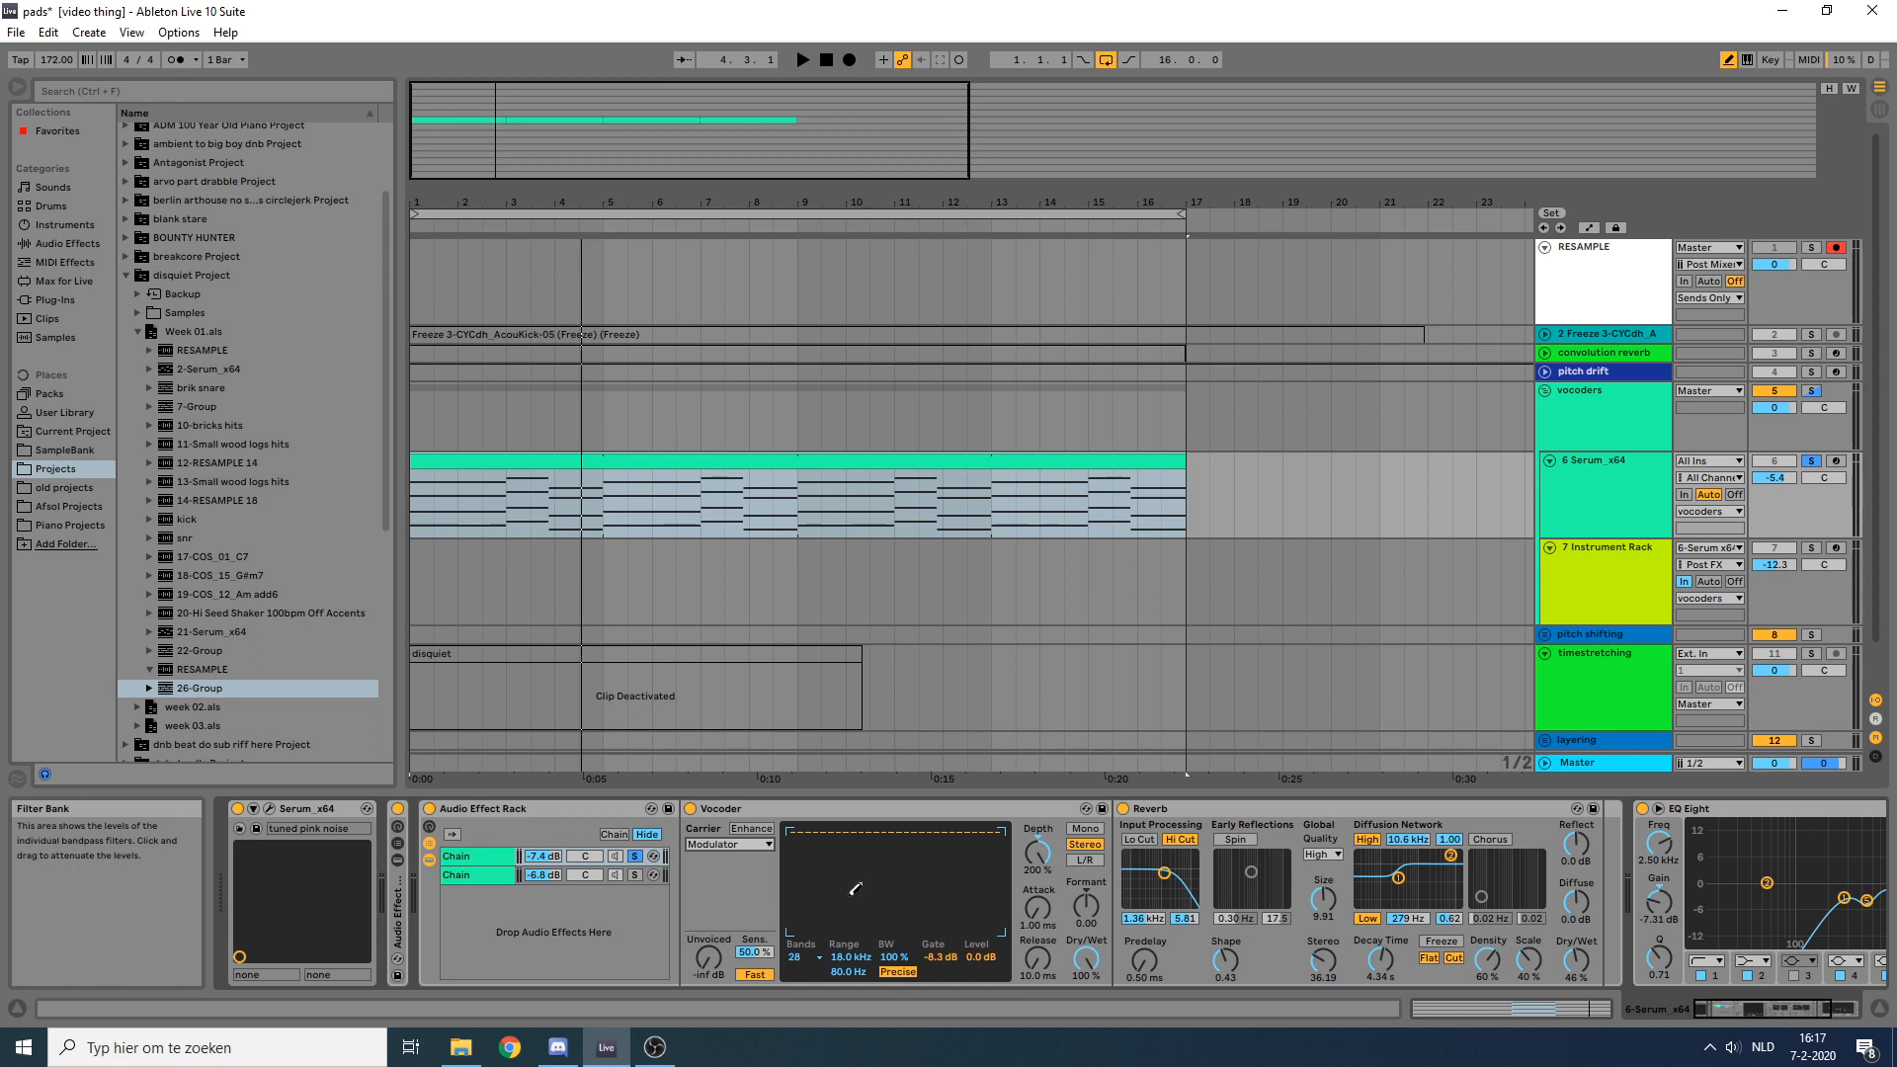
{"action": "left_click", "coordinate": [1123, 810]}
{"action": "key", "text": "space"}
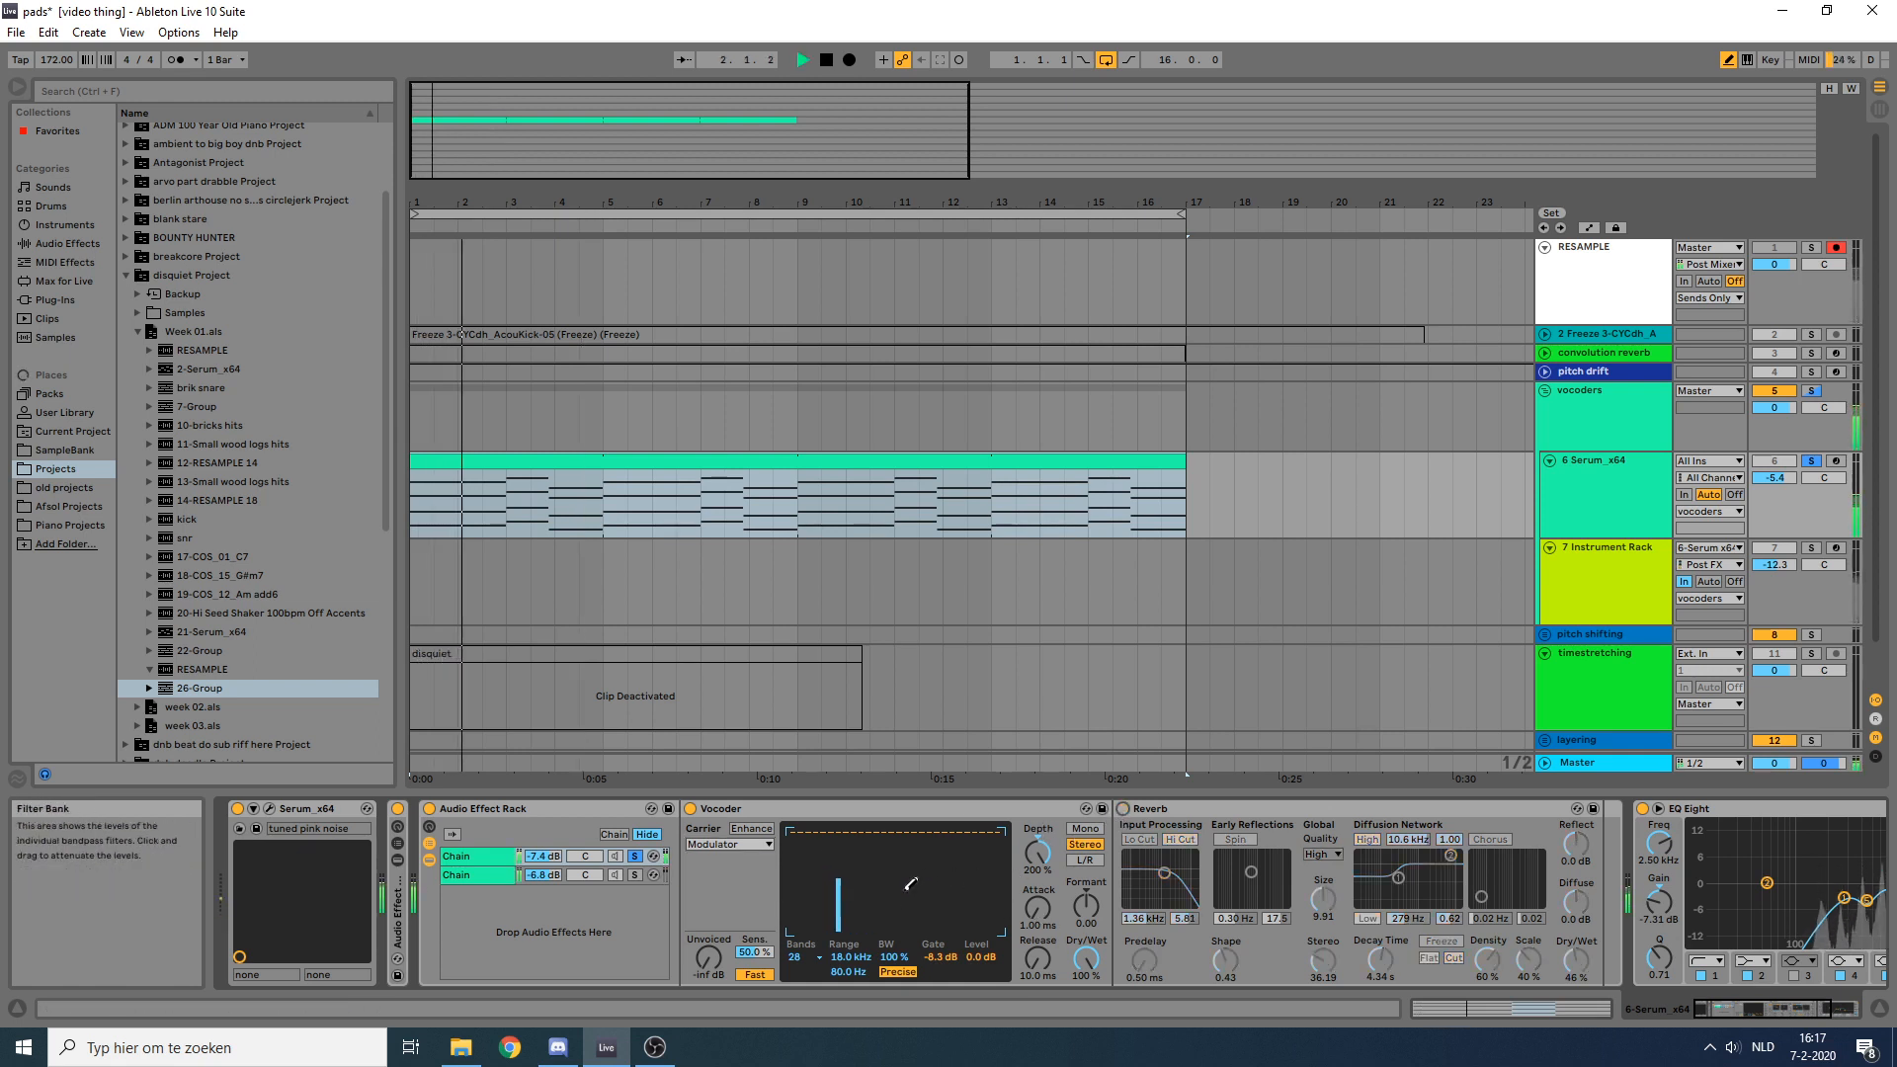
Step: Re-enable the chain's Reverb, take the first rack chain out of solo, and stop playback with the Vocoder selected
{"action": "left_click", "coordinate": [1123, 809]}
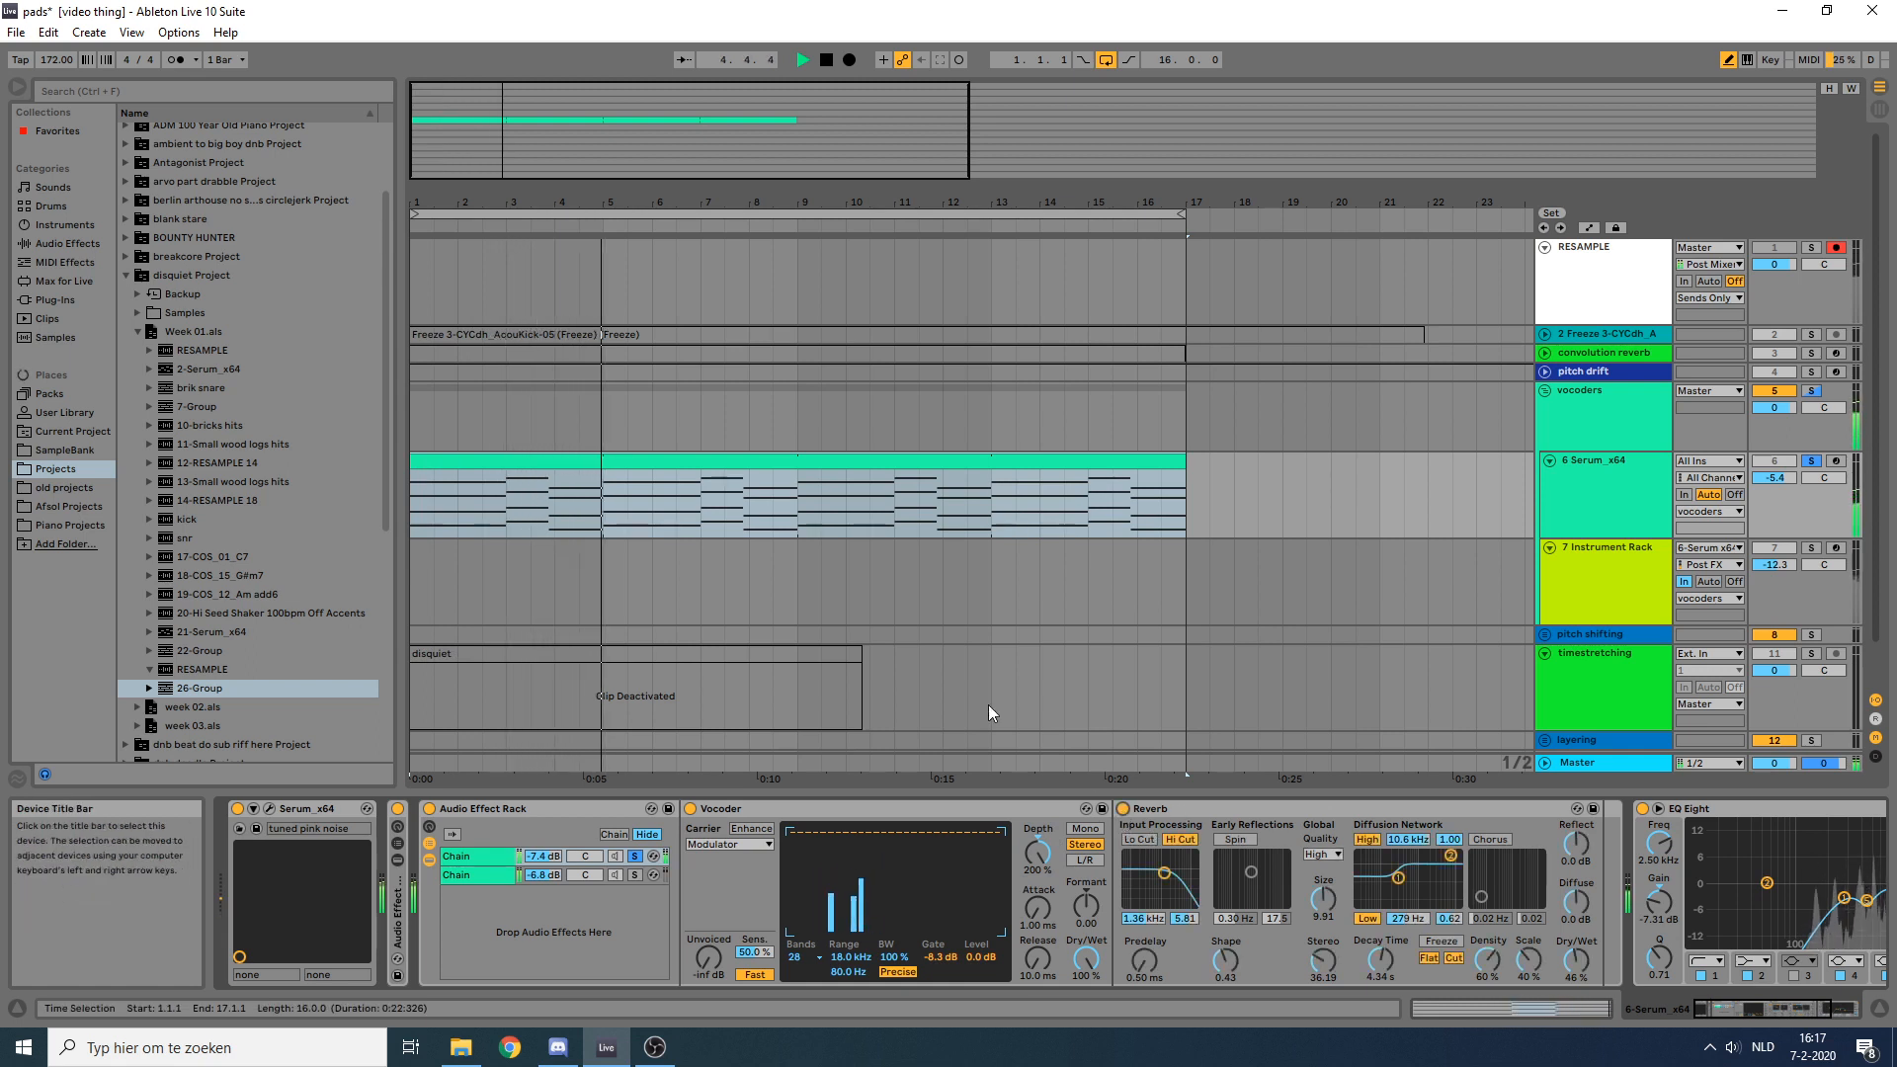
{"action": "left_click", "coordinate": [637, 856]}
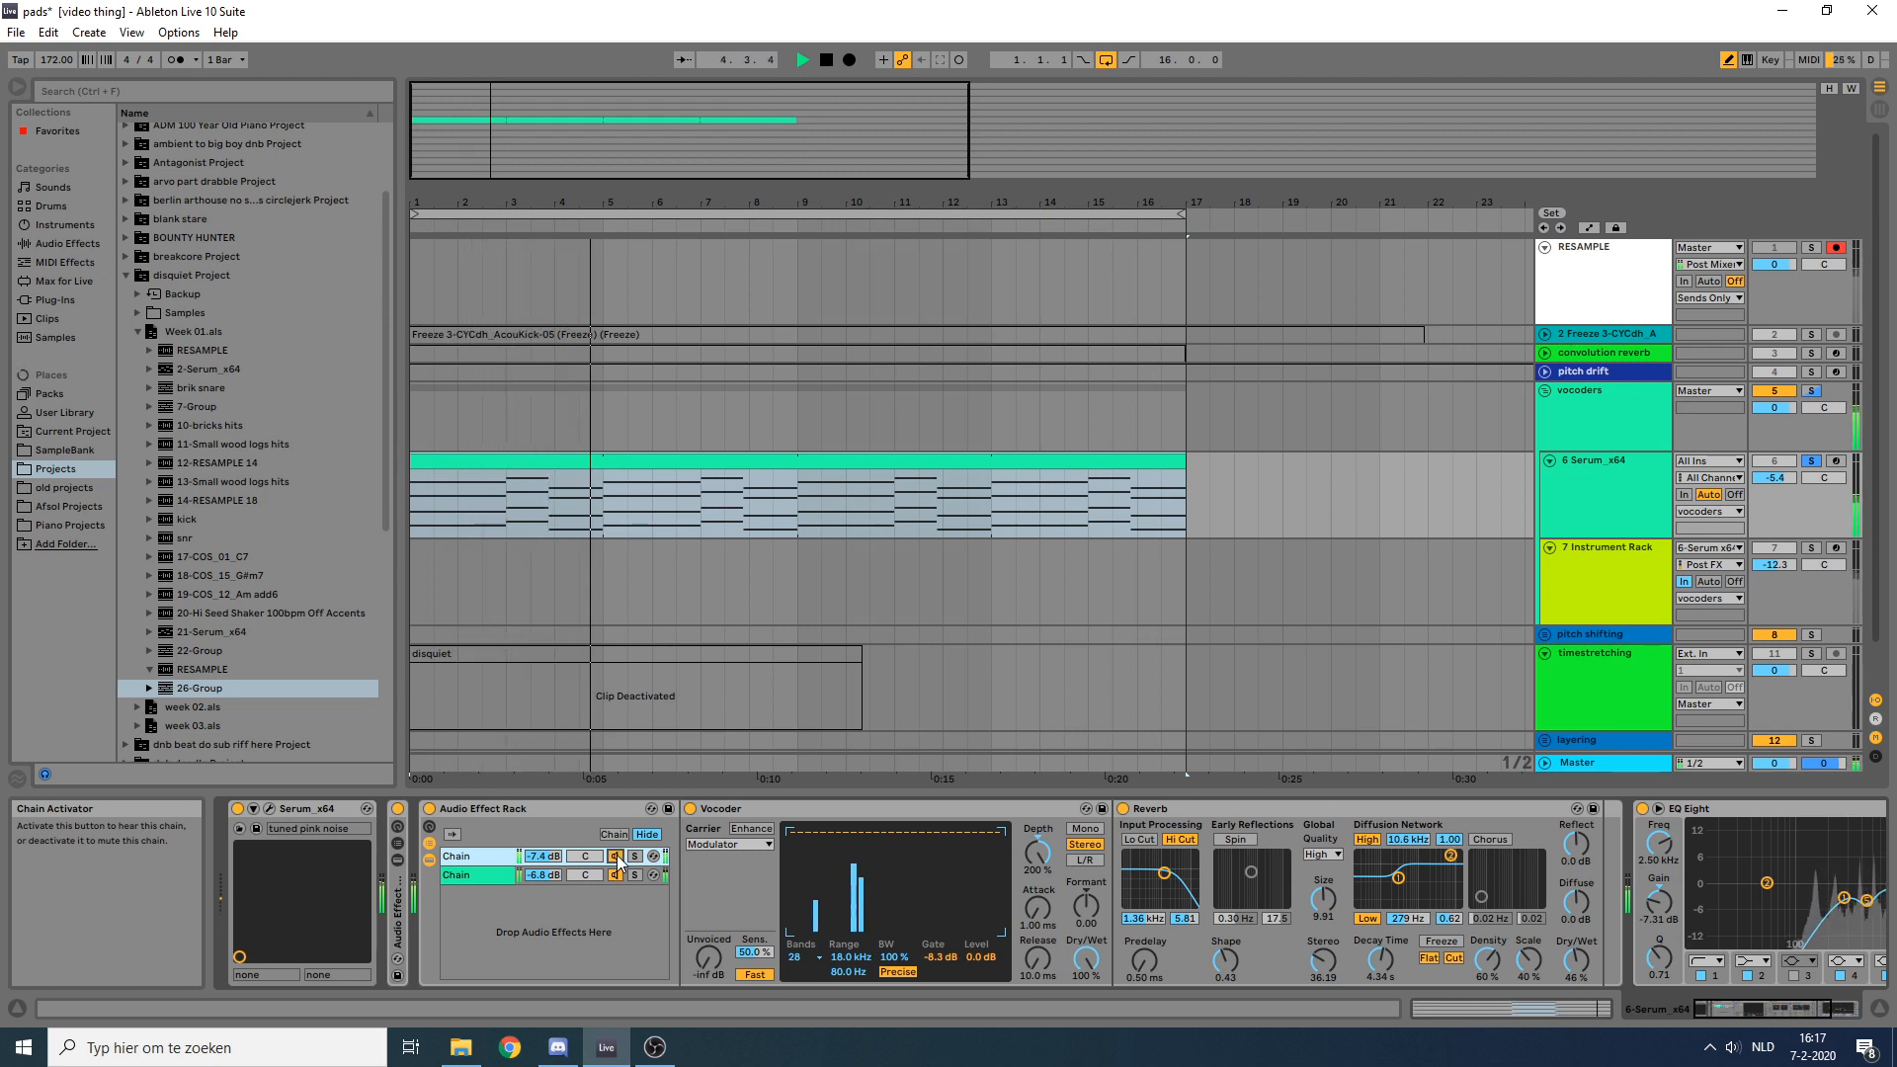
{"action": "key", "text": "space"}
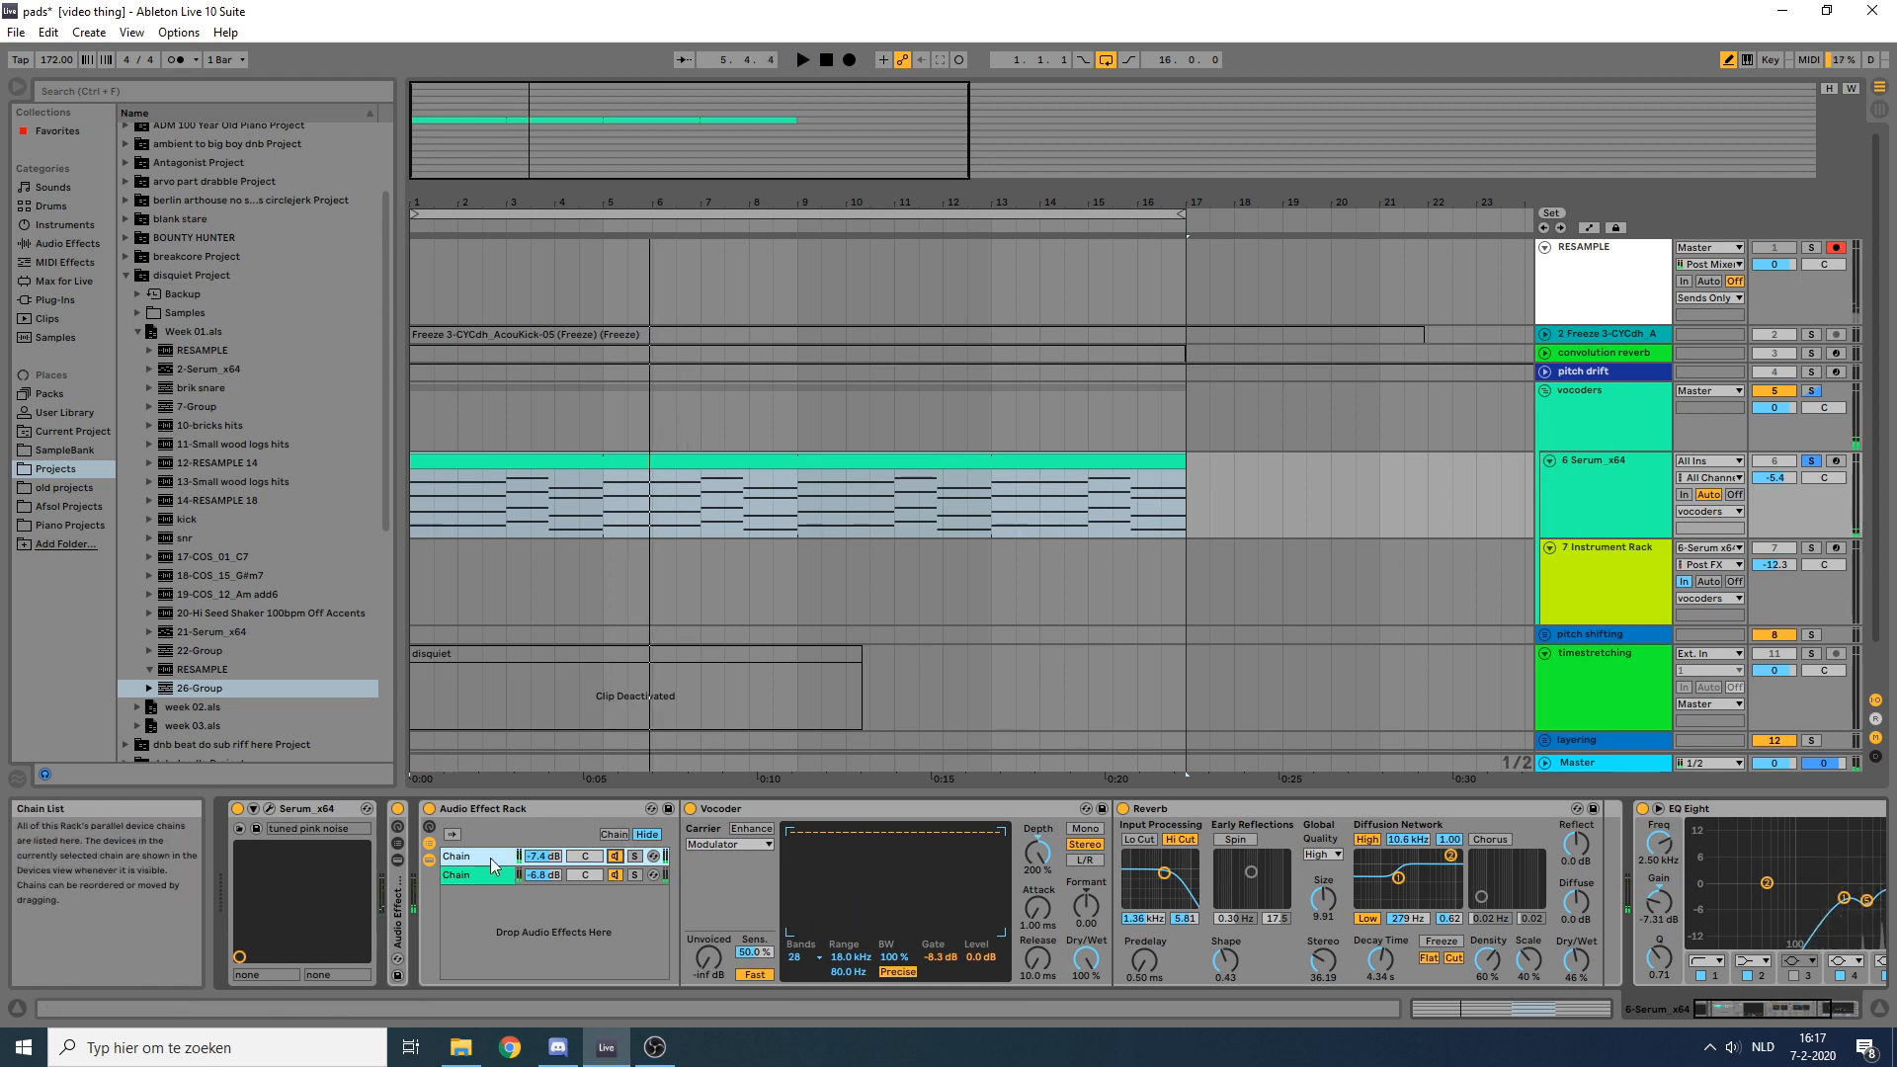
{"action": "left_click", "coordinate": [749, 808]}
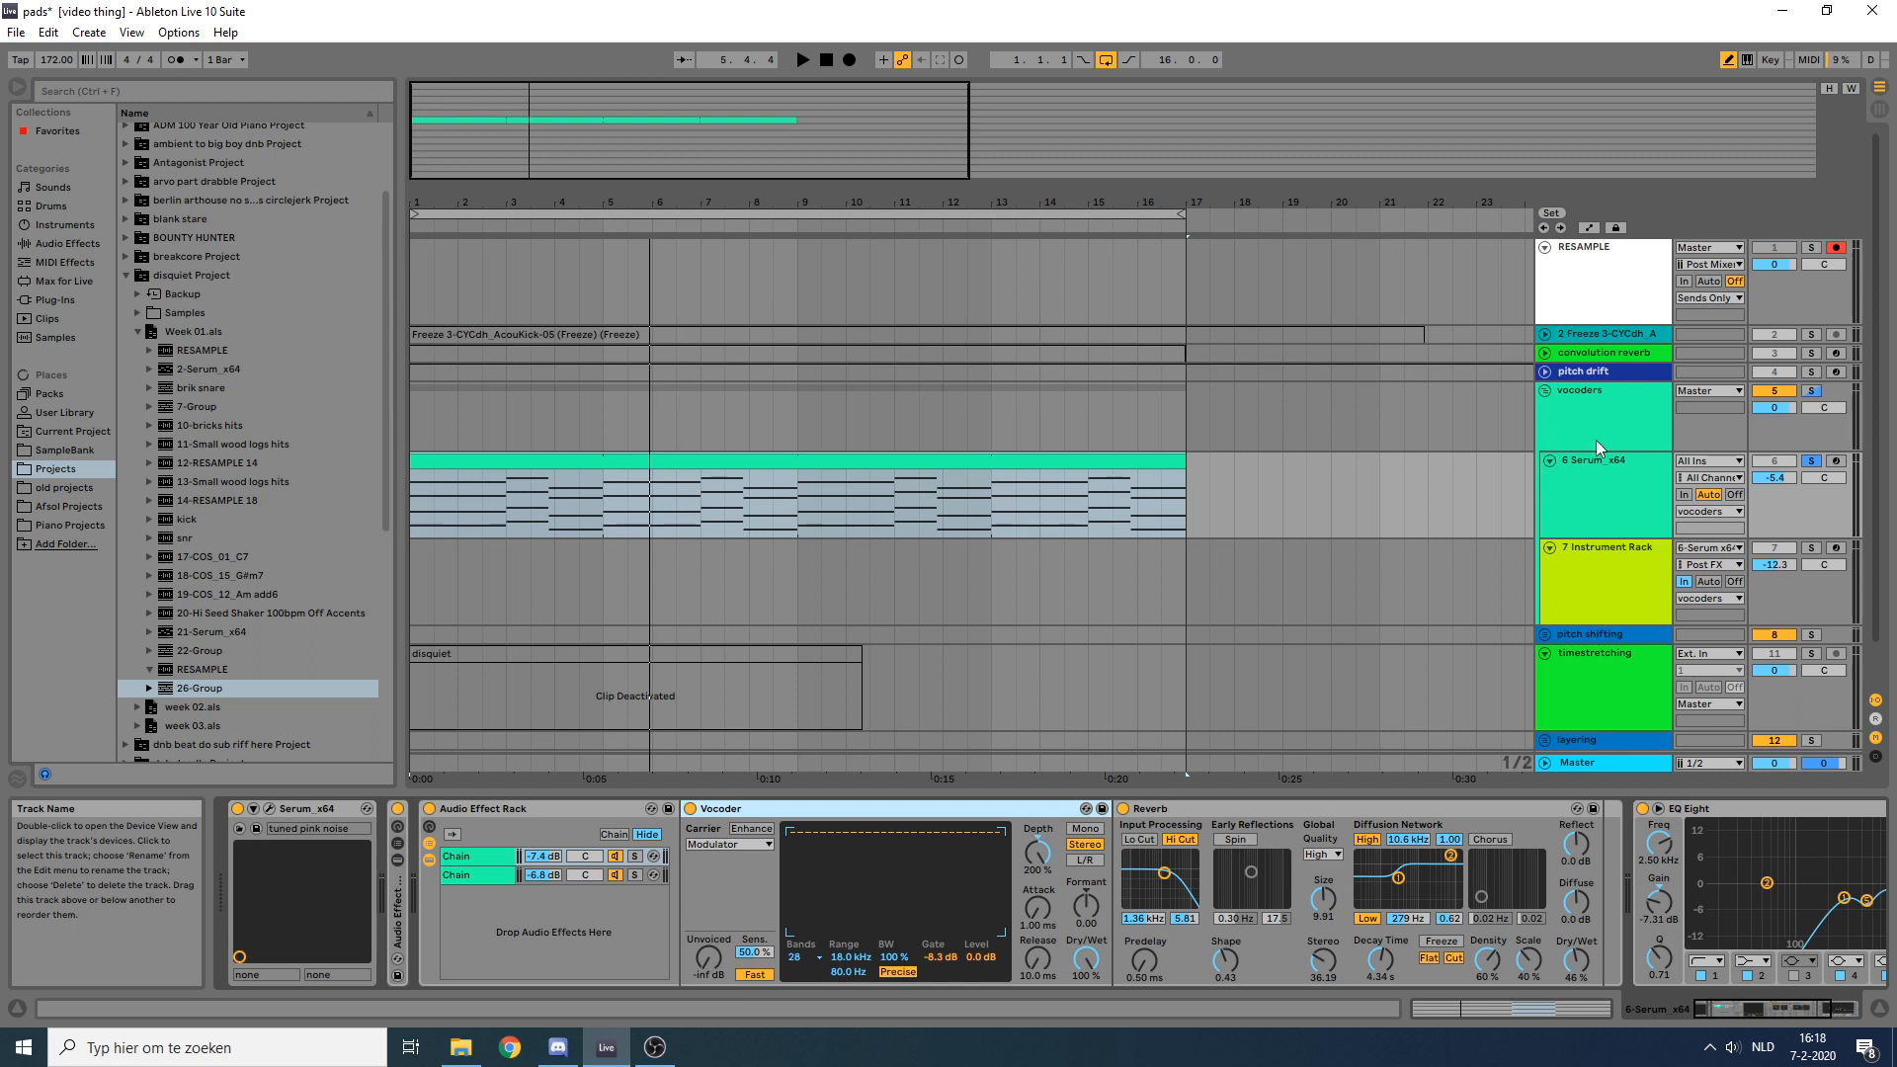
Step: Switch the solo from the Serum_x64 track to the whole vocoders group and listen to the clip from the start
{"action": "left_click", "coordinate": [1810, 462]}
{"action": "left_click", "coordinate": [1811, 391]}
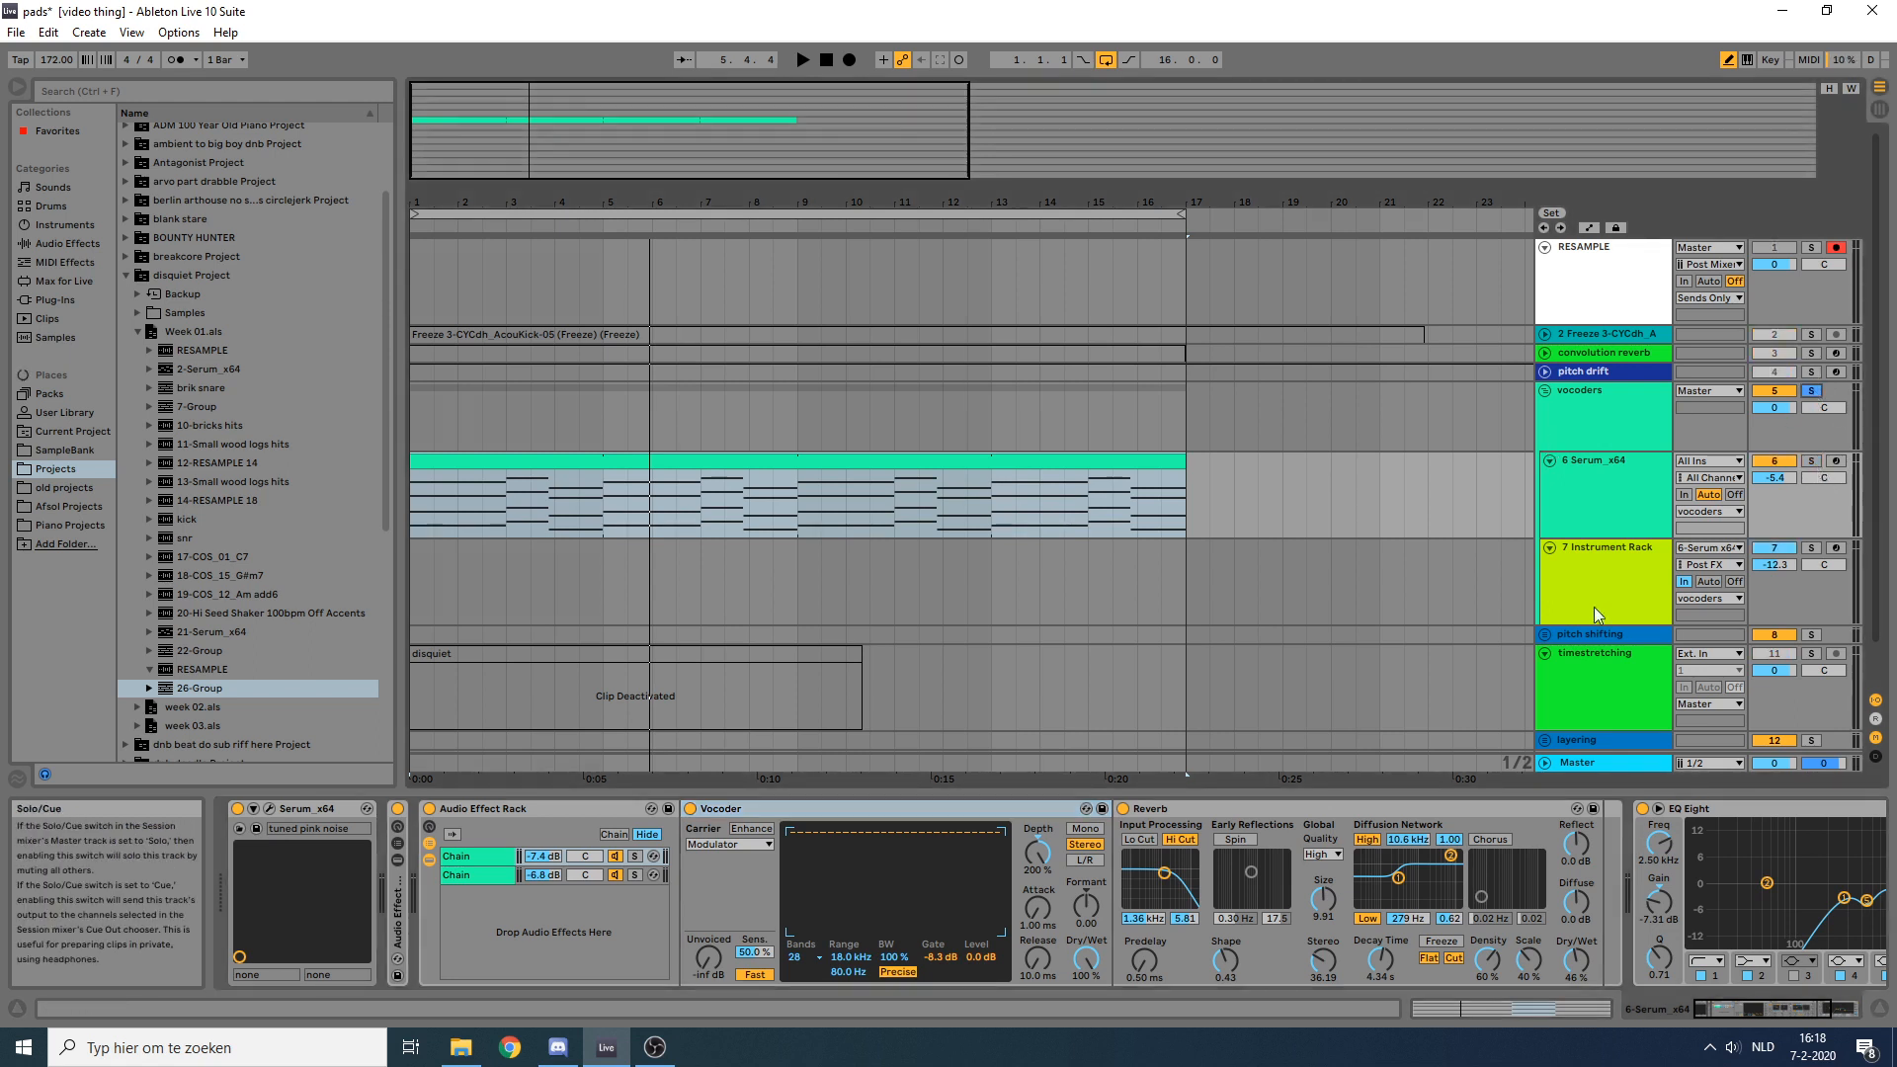
{"action": "left_click", "coordinate": [938, 457]}
{"action": "key", "text": "space"}
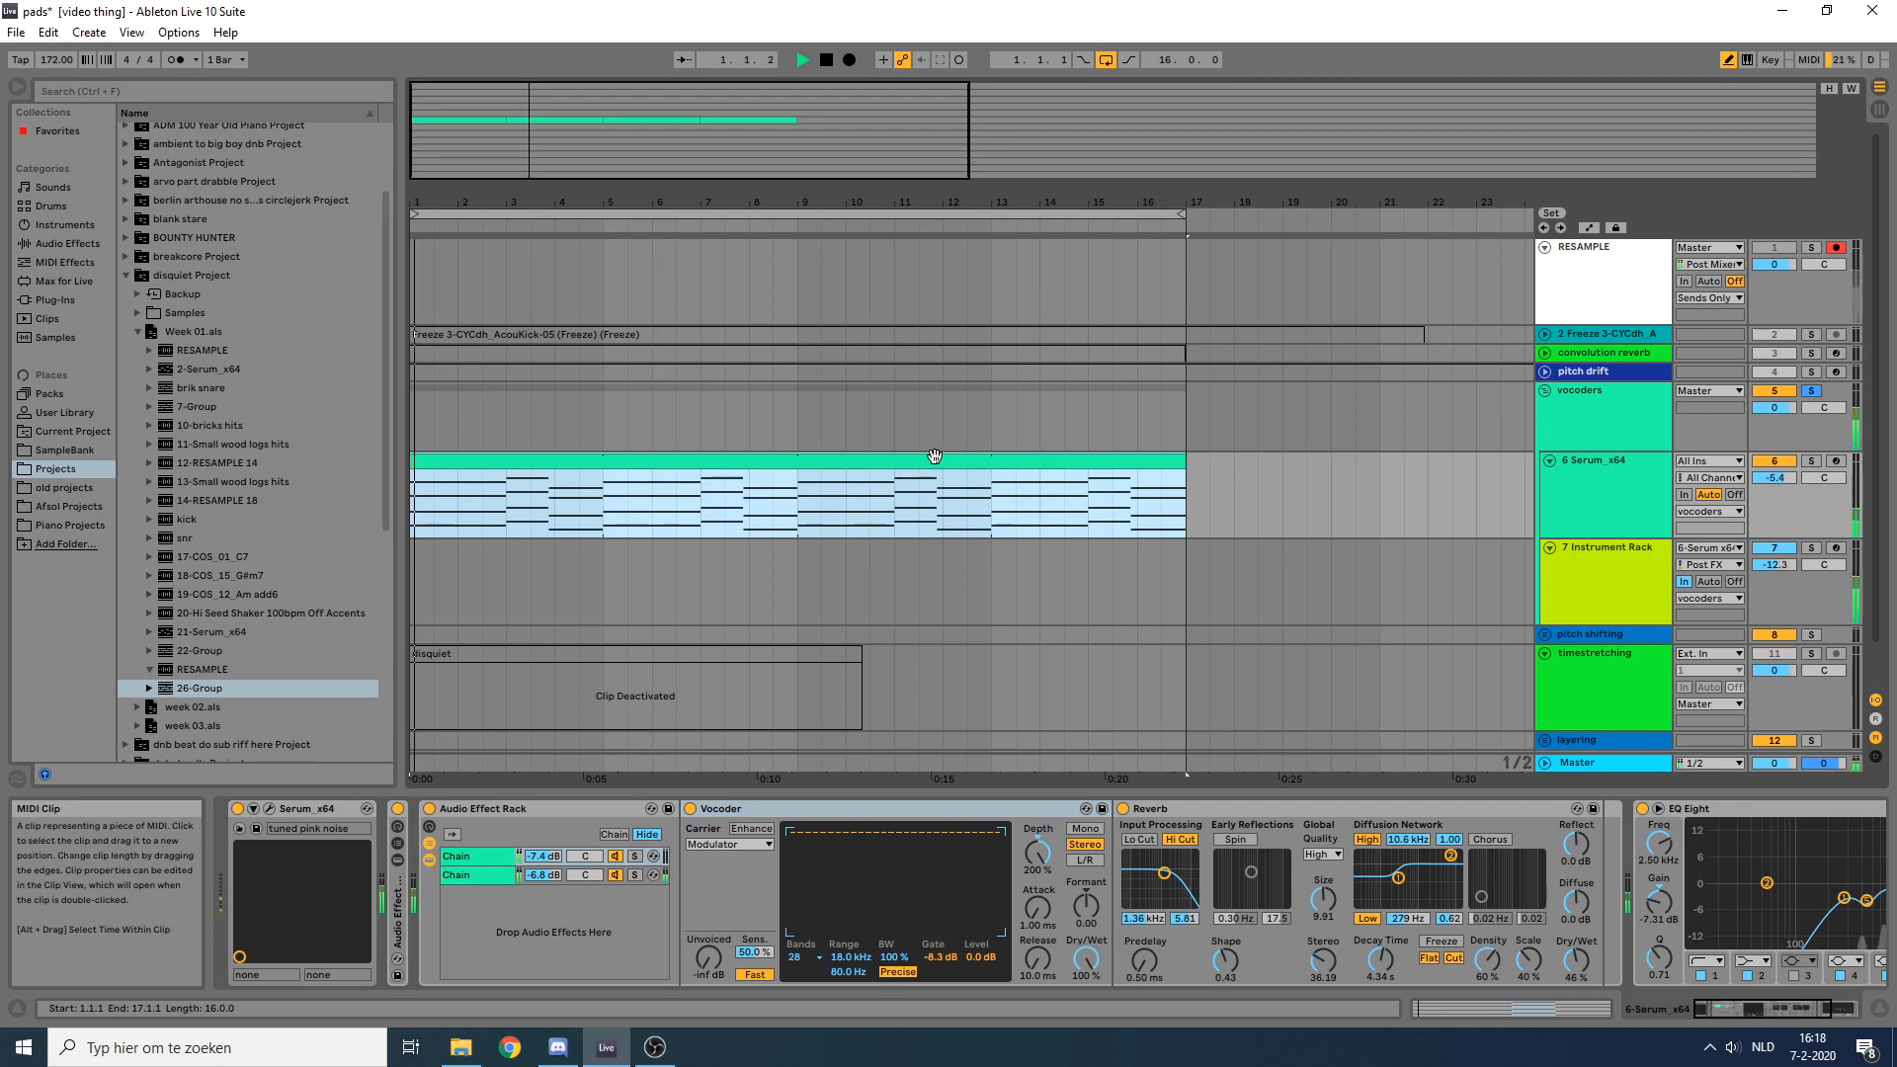
{"action": "left_click", "coordinate": [1610, 431]}
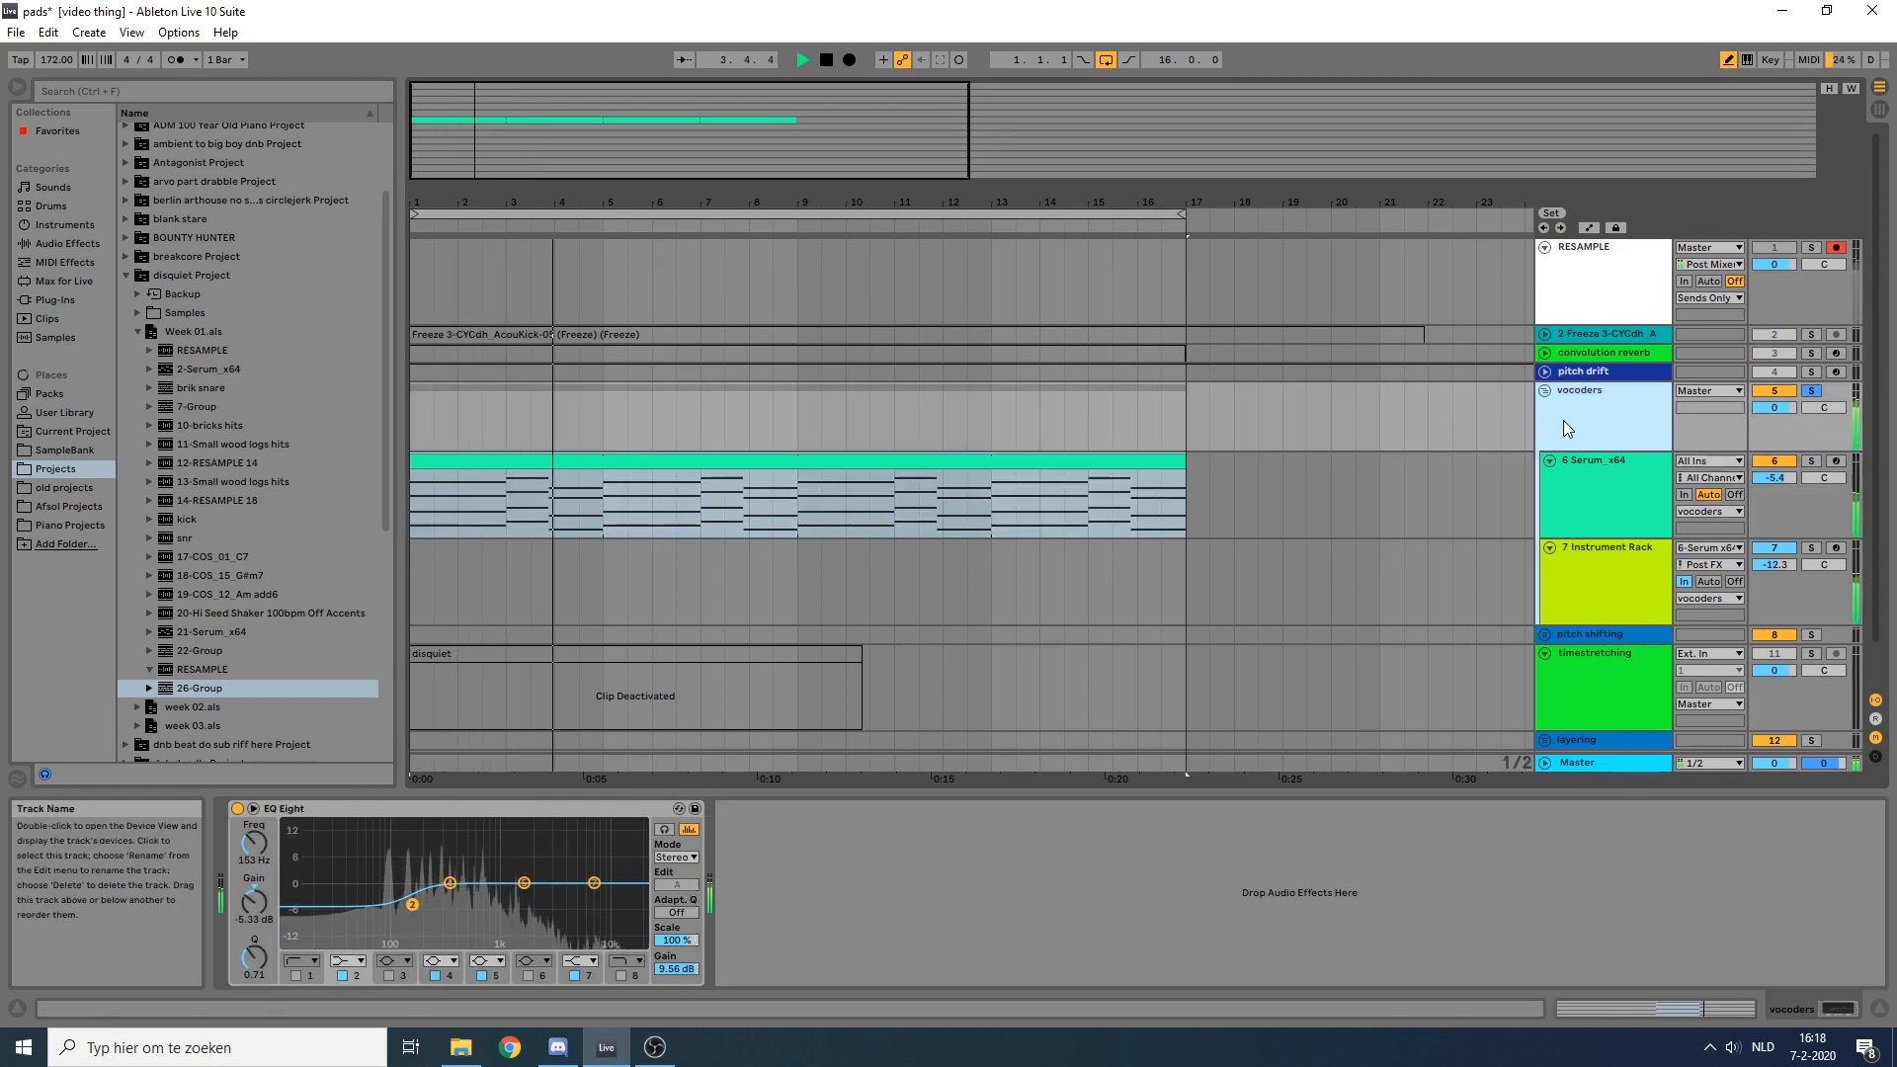
{"action": "key", "text": "space"}
Step: Deactivate the MIDI clip on the Serum_x64 track and fold up the vocoders group
{"action": "left_click", "coordinate": [1543, 393]}
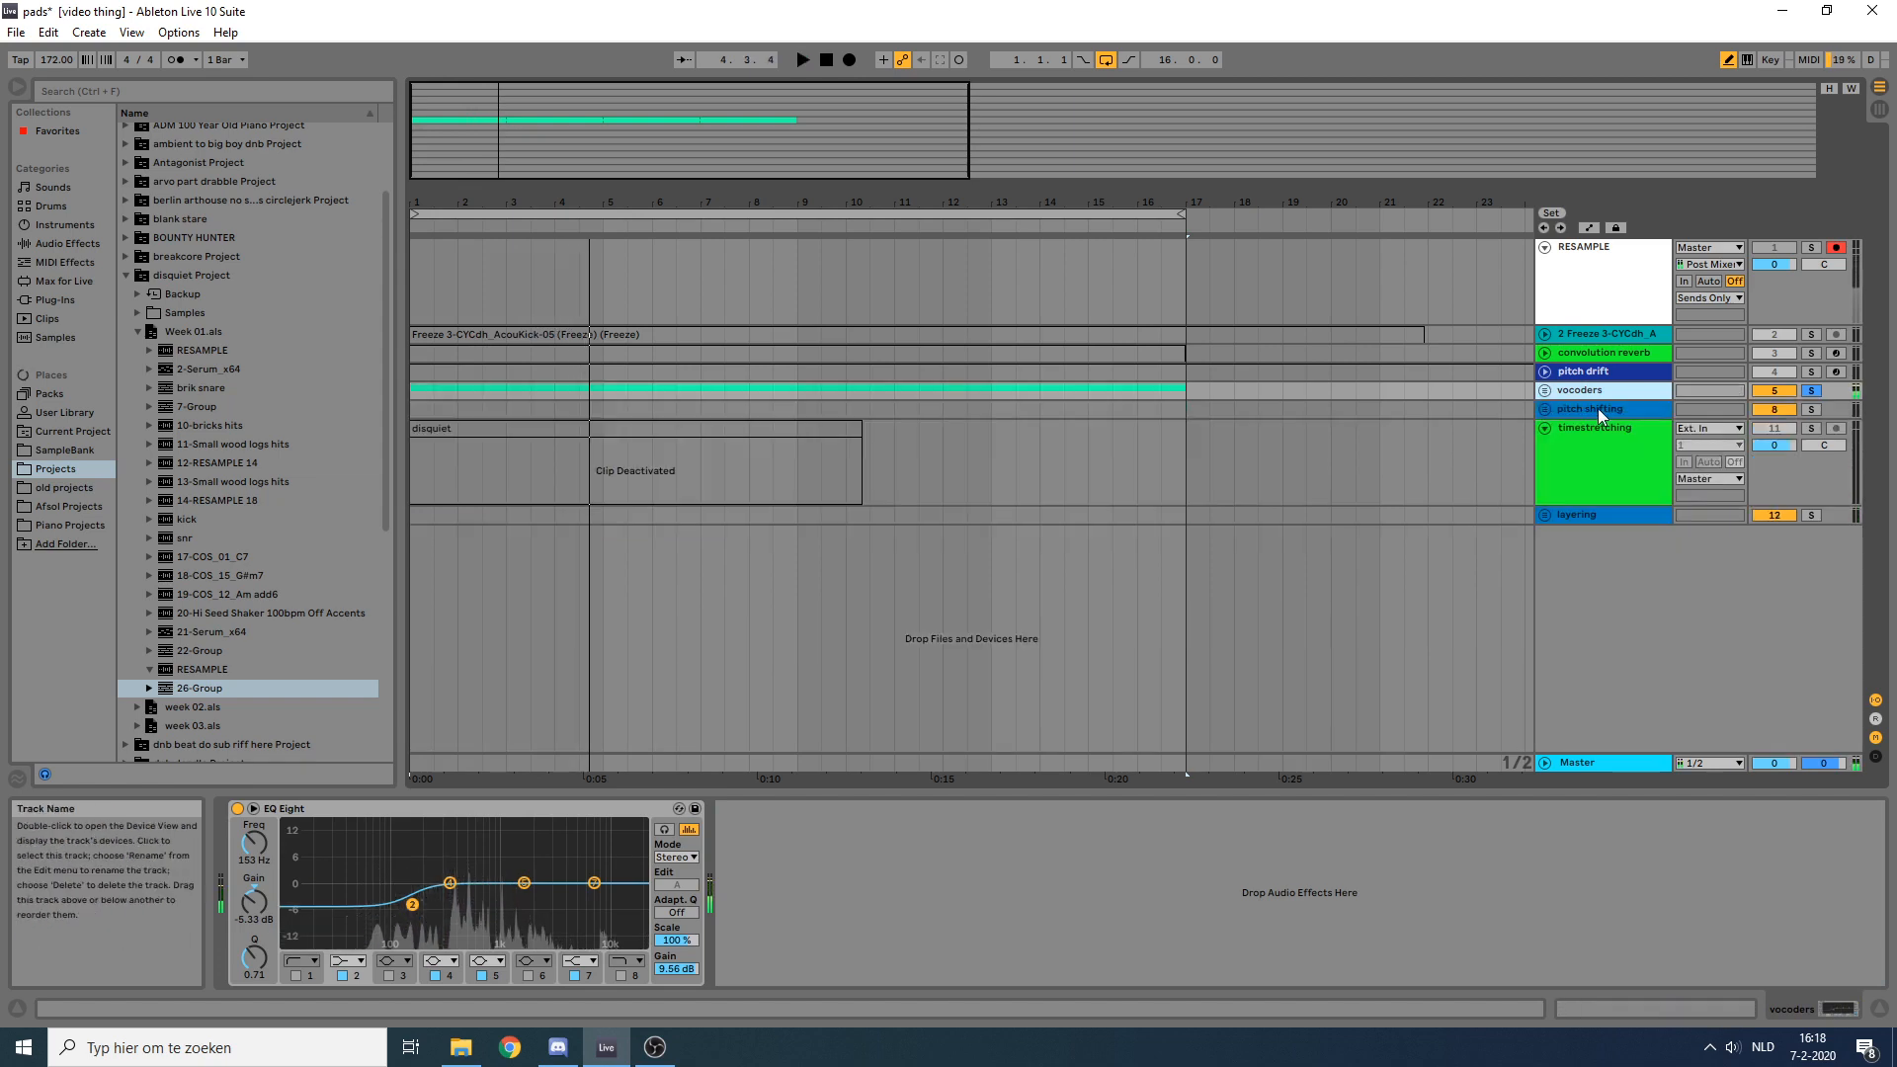
{"action": "left_click", "coordinate": [1546, 391]}
{"action": "left_click", "coordinate": [1136, 451]}
{"action": "left_click", "coordinate": [1136, 454]}
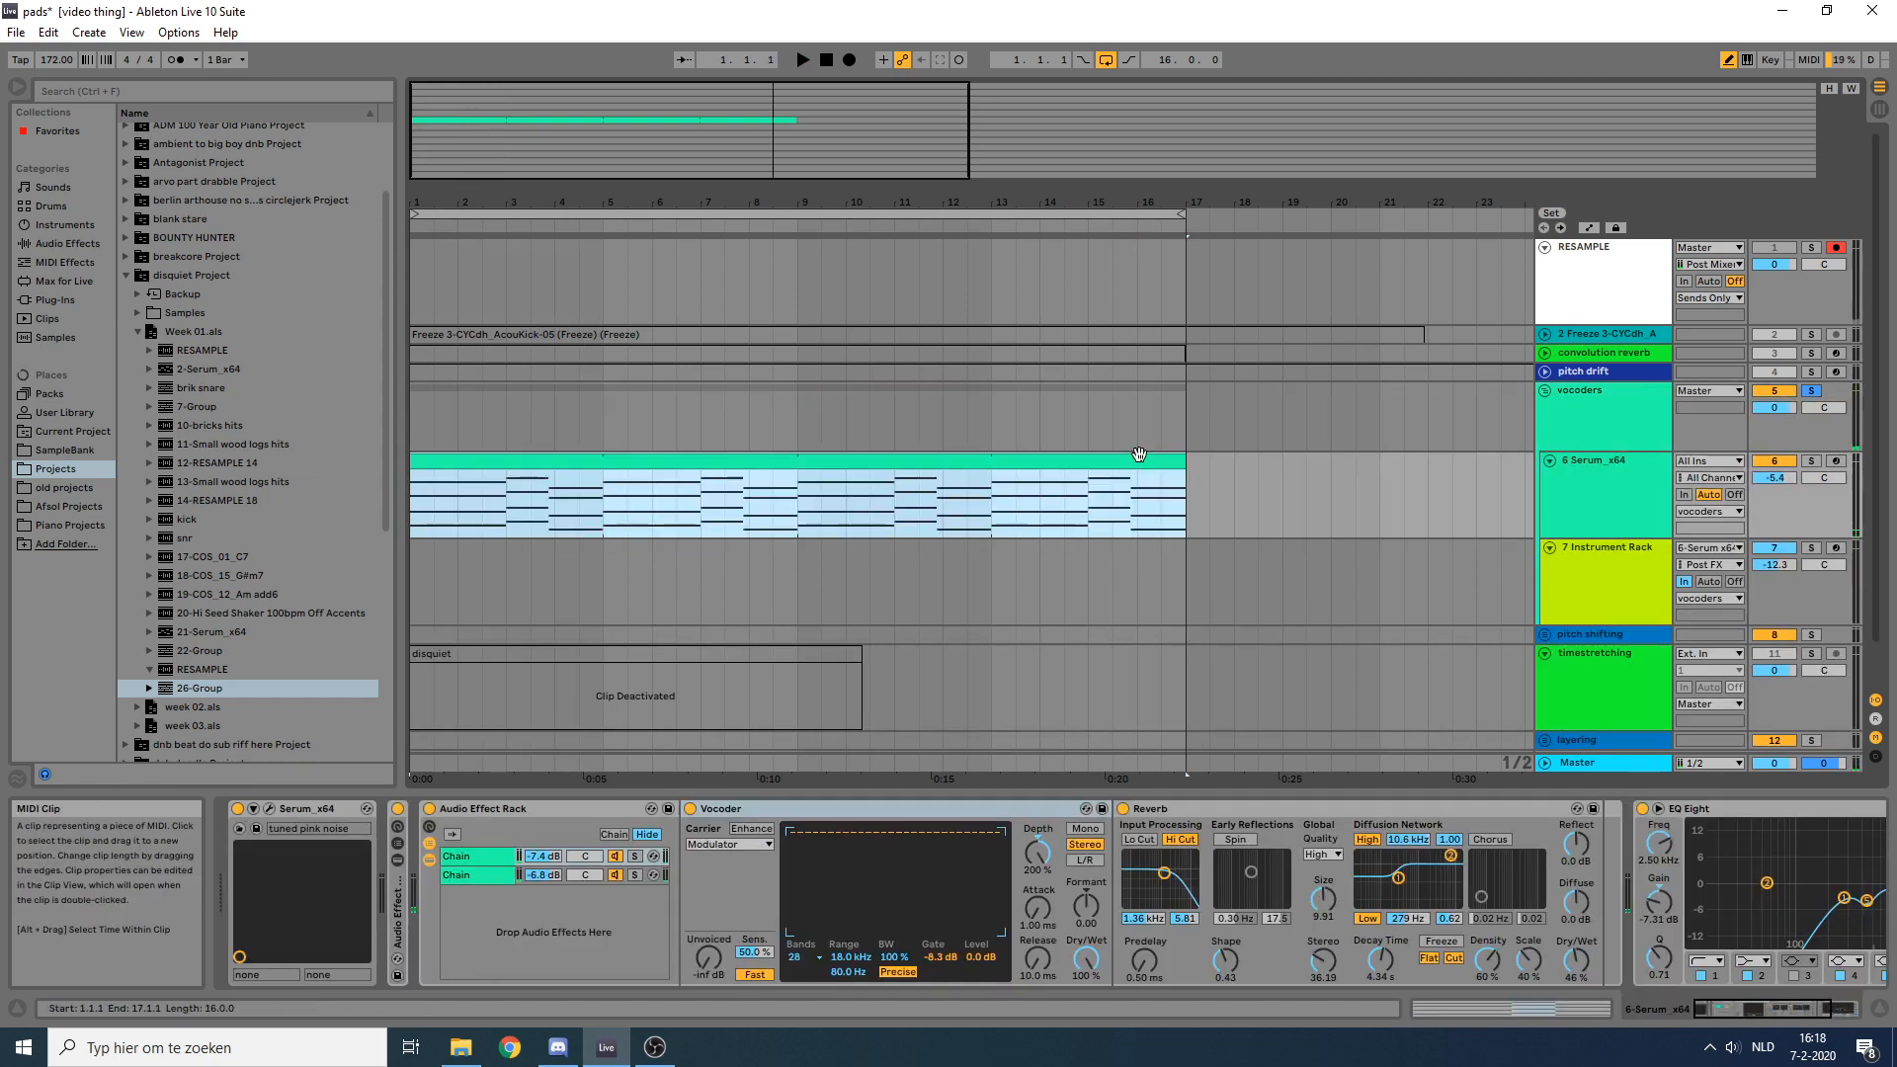
{"action": "key", "text": "0"}
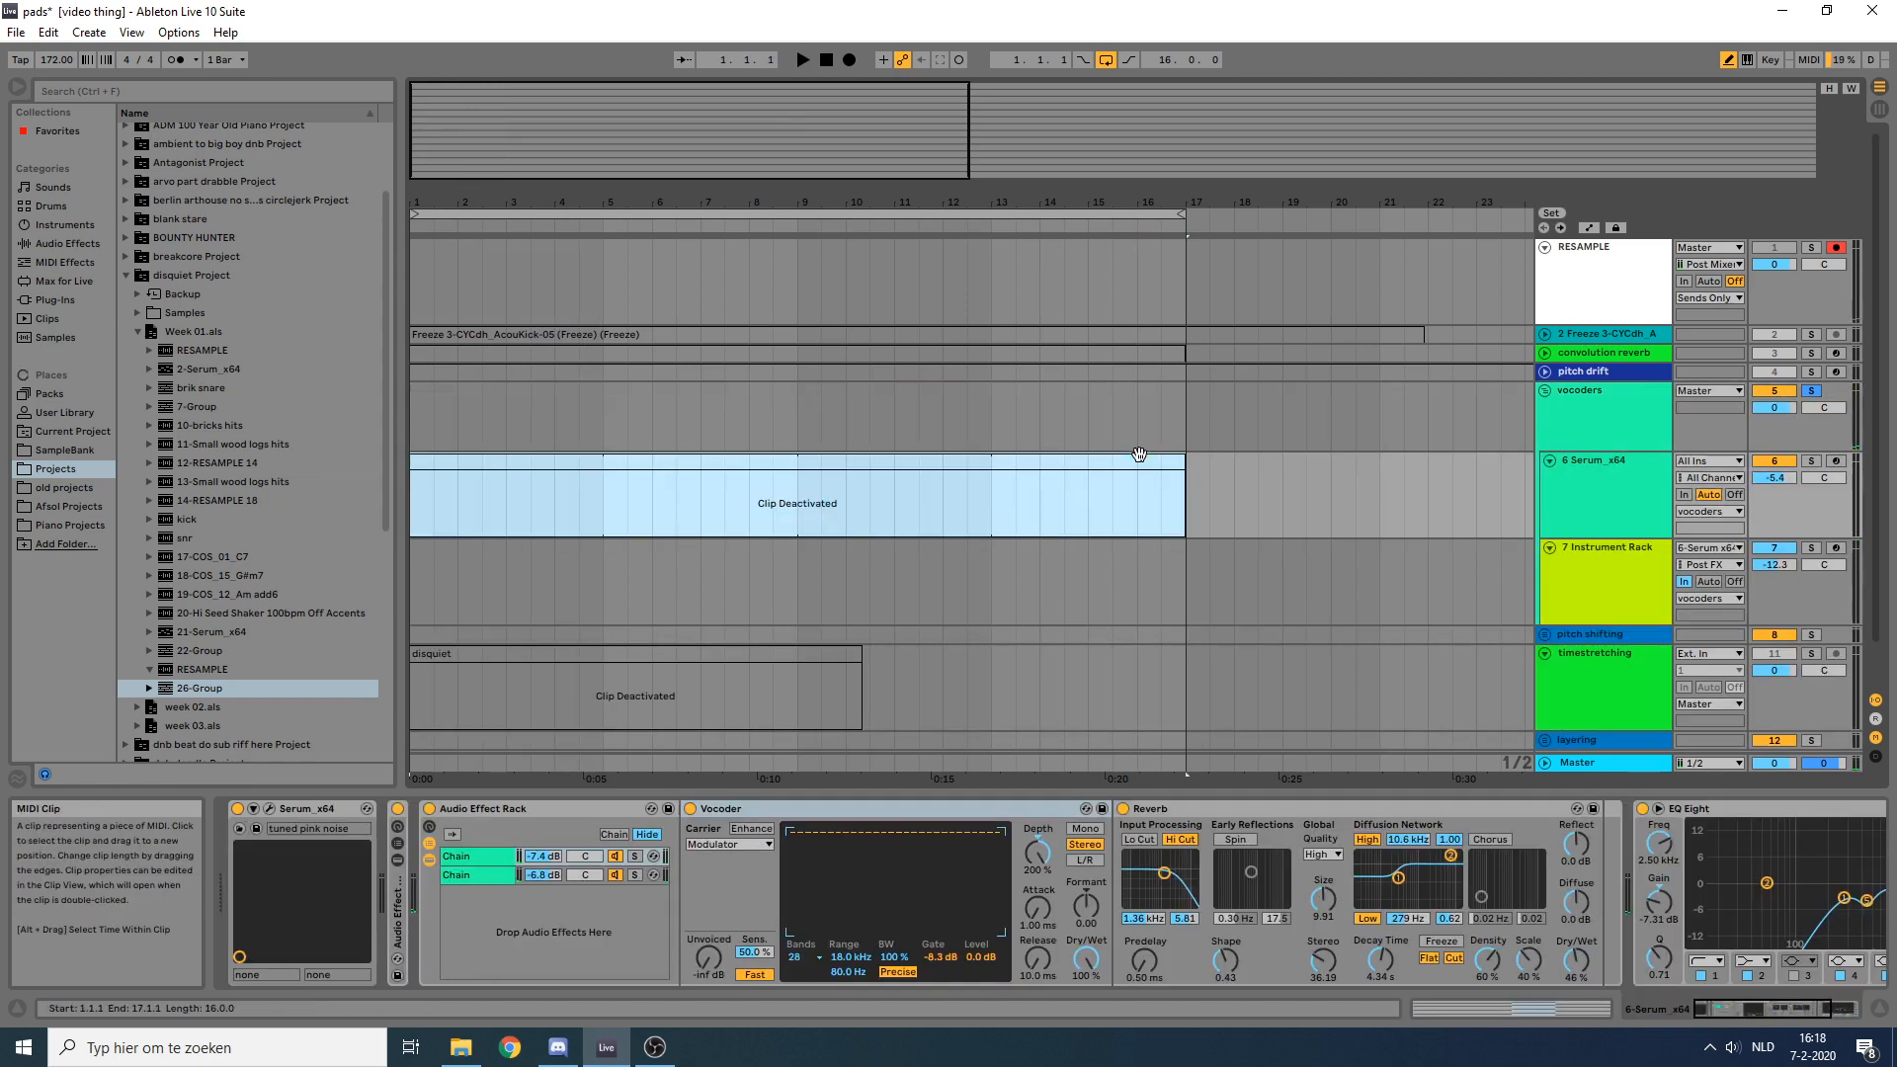
{"action": "left_click", "coordinate": [1544, 390]}
Step: Unfold and solo the pitch shifting group and activate all the clips on its whirly and attack delay tracks
{"action": "left_click", "coordinate": [1544, 409]}
{"action": "left_click", "coordinate": [1805, 409]}
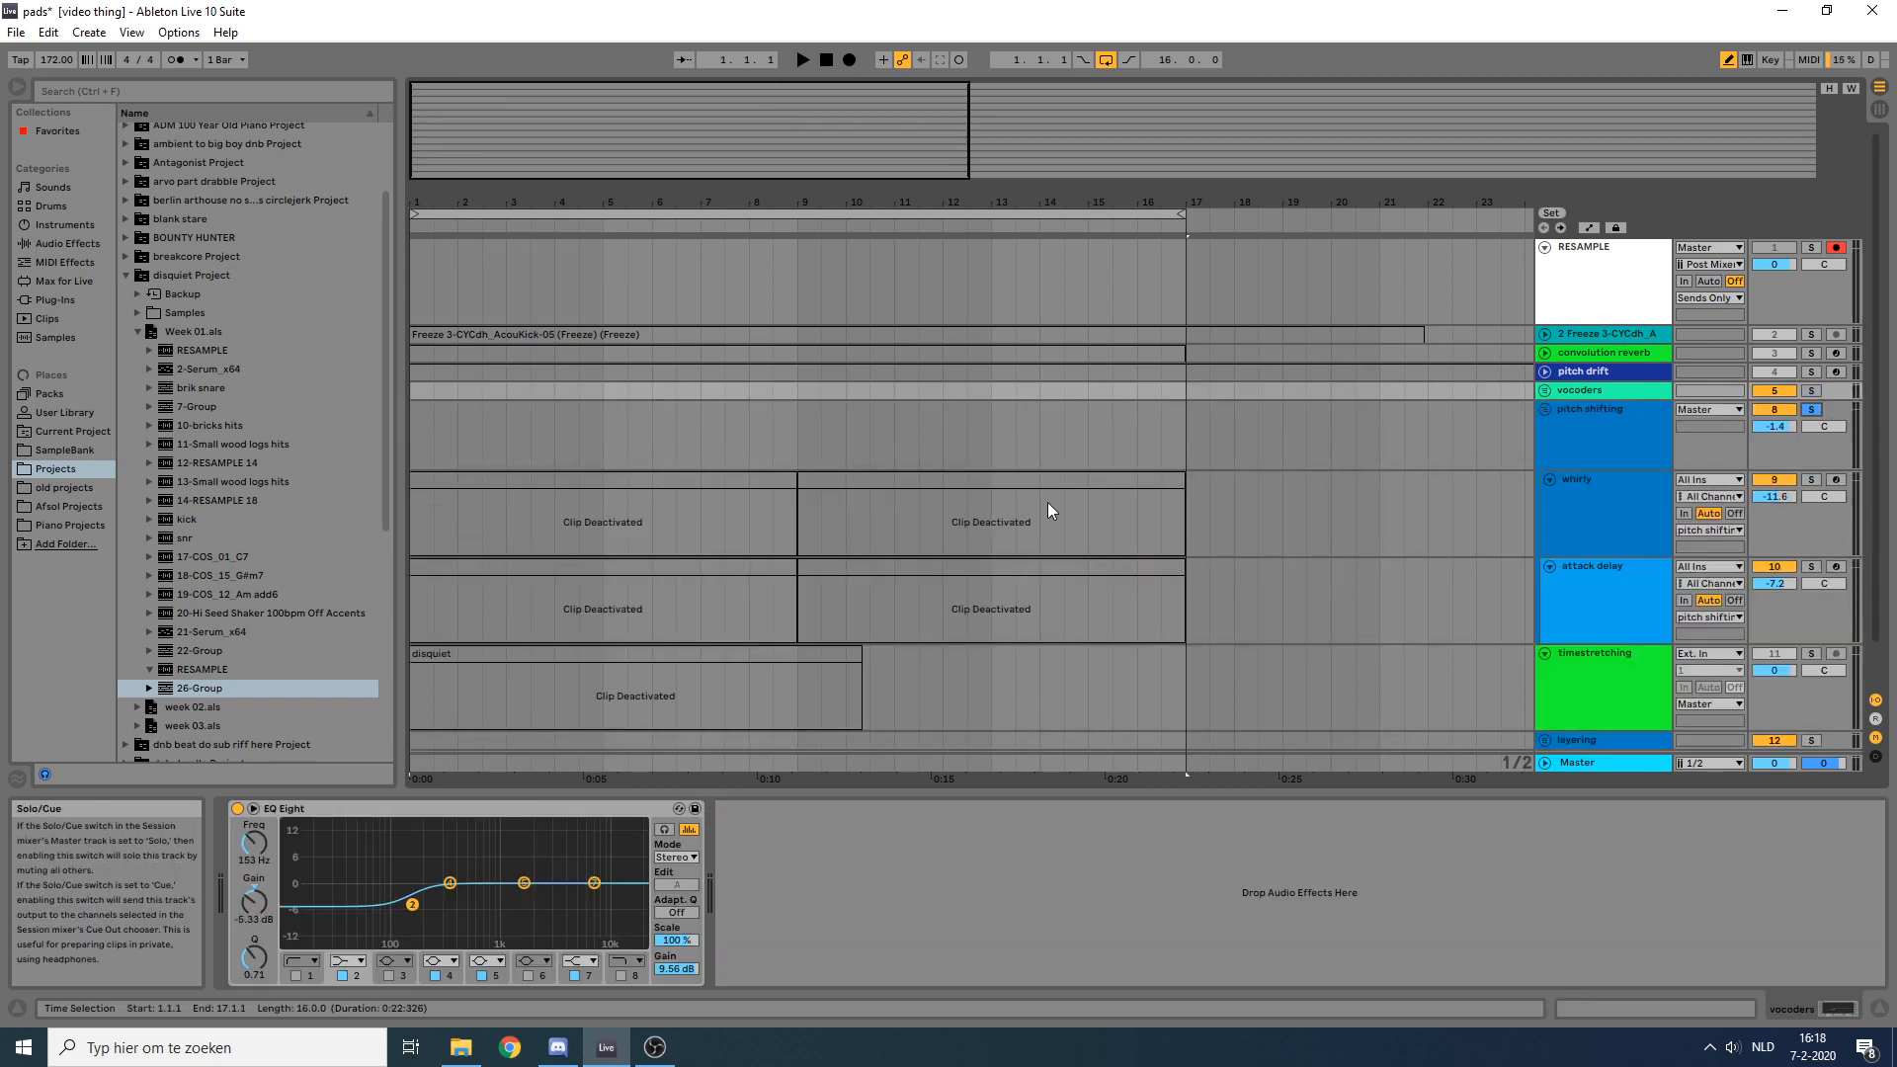
{"action": "left_click", "coordinate": [999, 504]}
{"action": "left_click", "coordinate": [613, 560], "text": "shift"}
{"action": "key", "text": "0"}
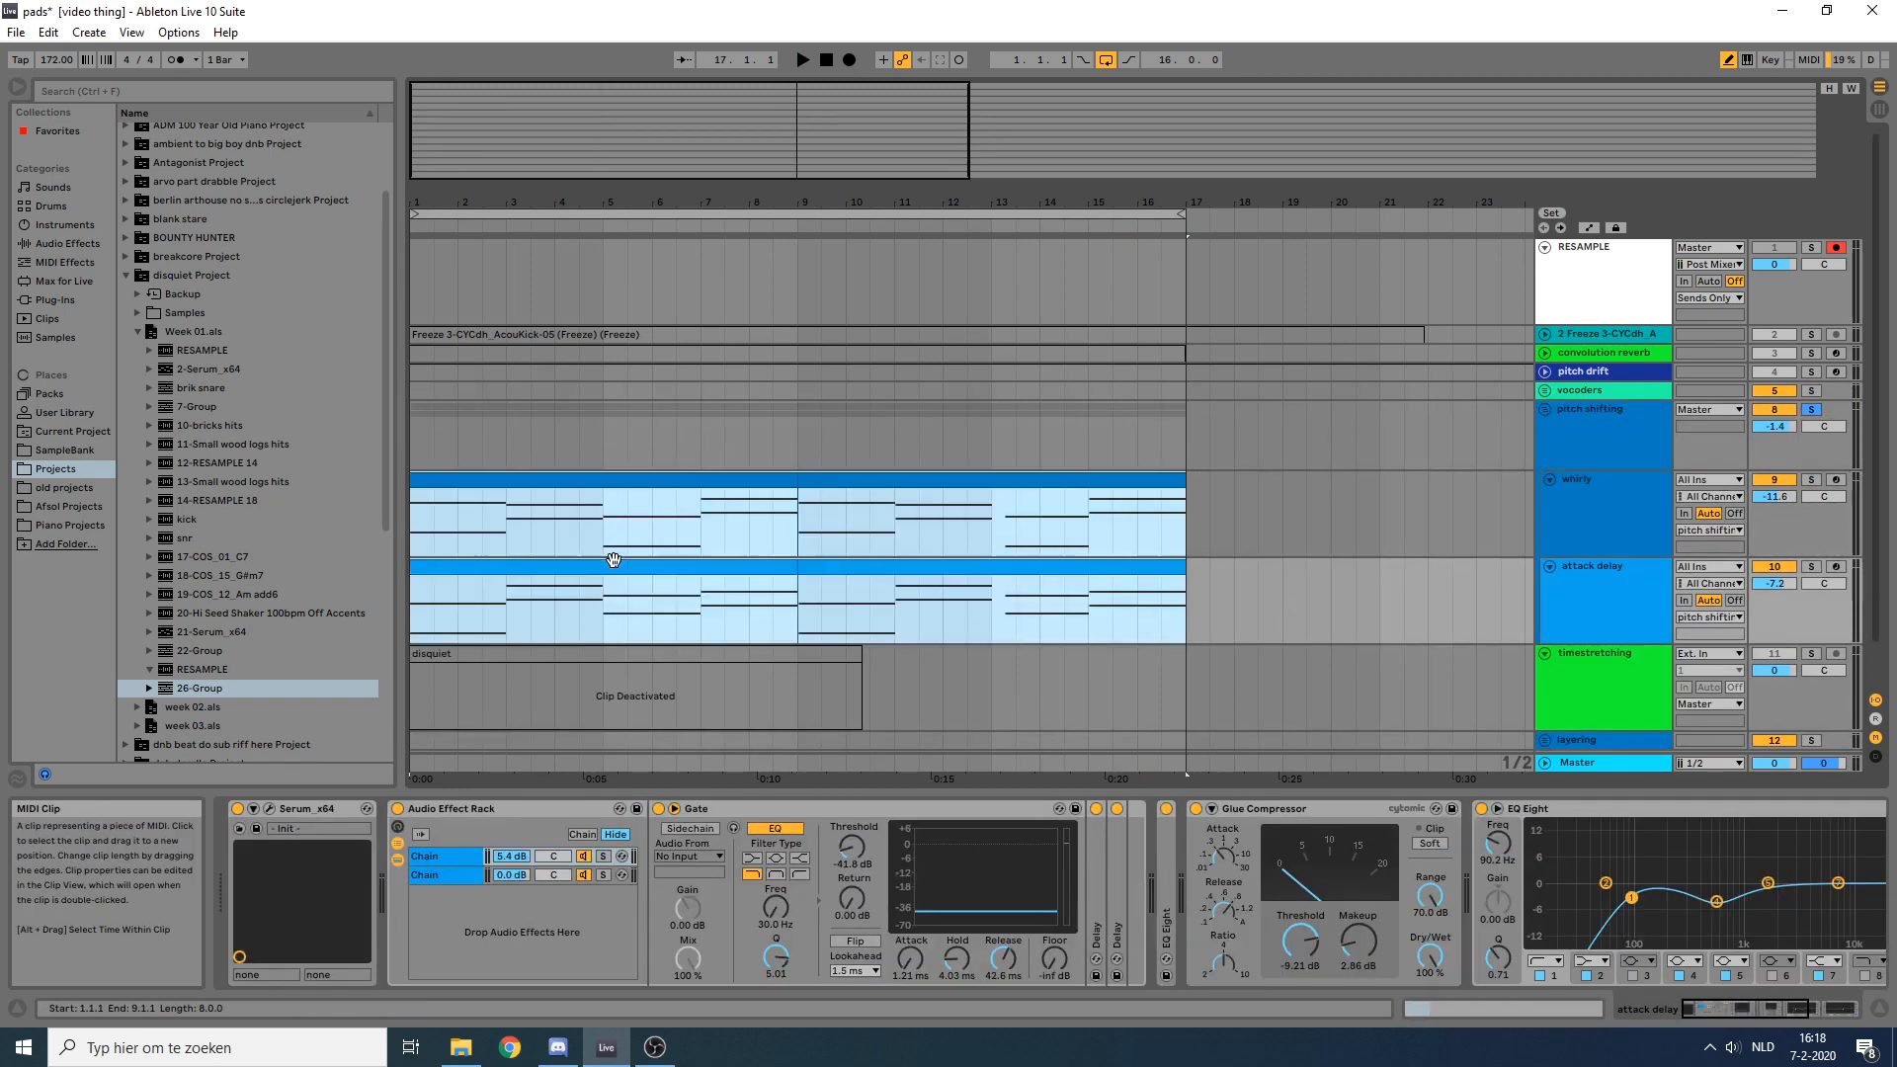
Step: Play the pitch shifting group from the start of the first whirly clip
{"action": "left_click", "coordinate": [1599, 426]}
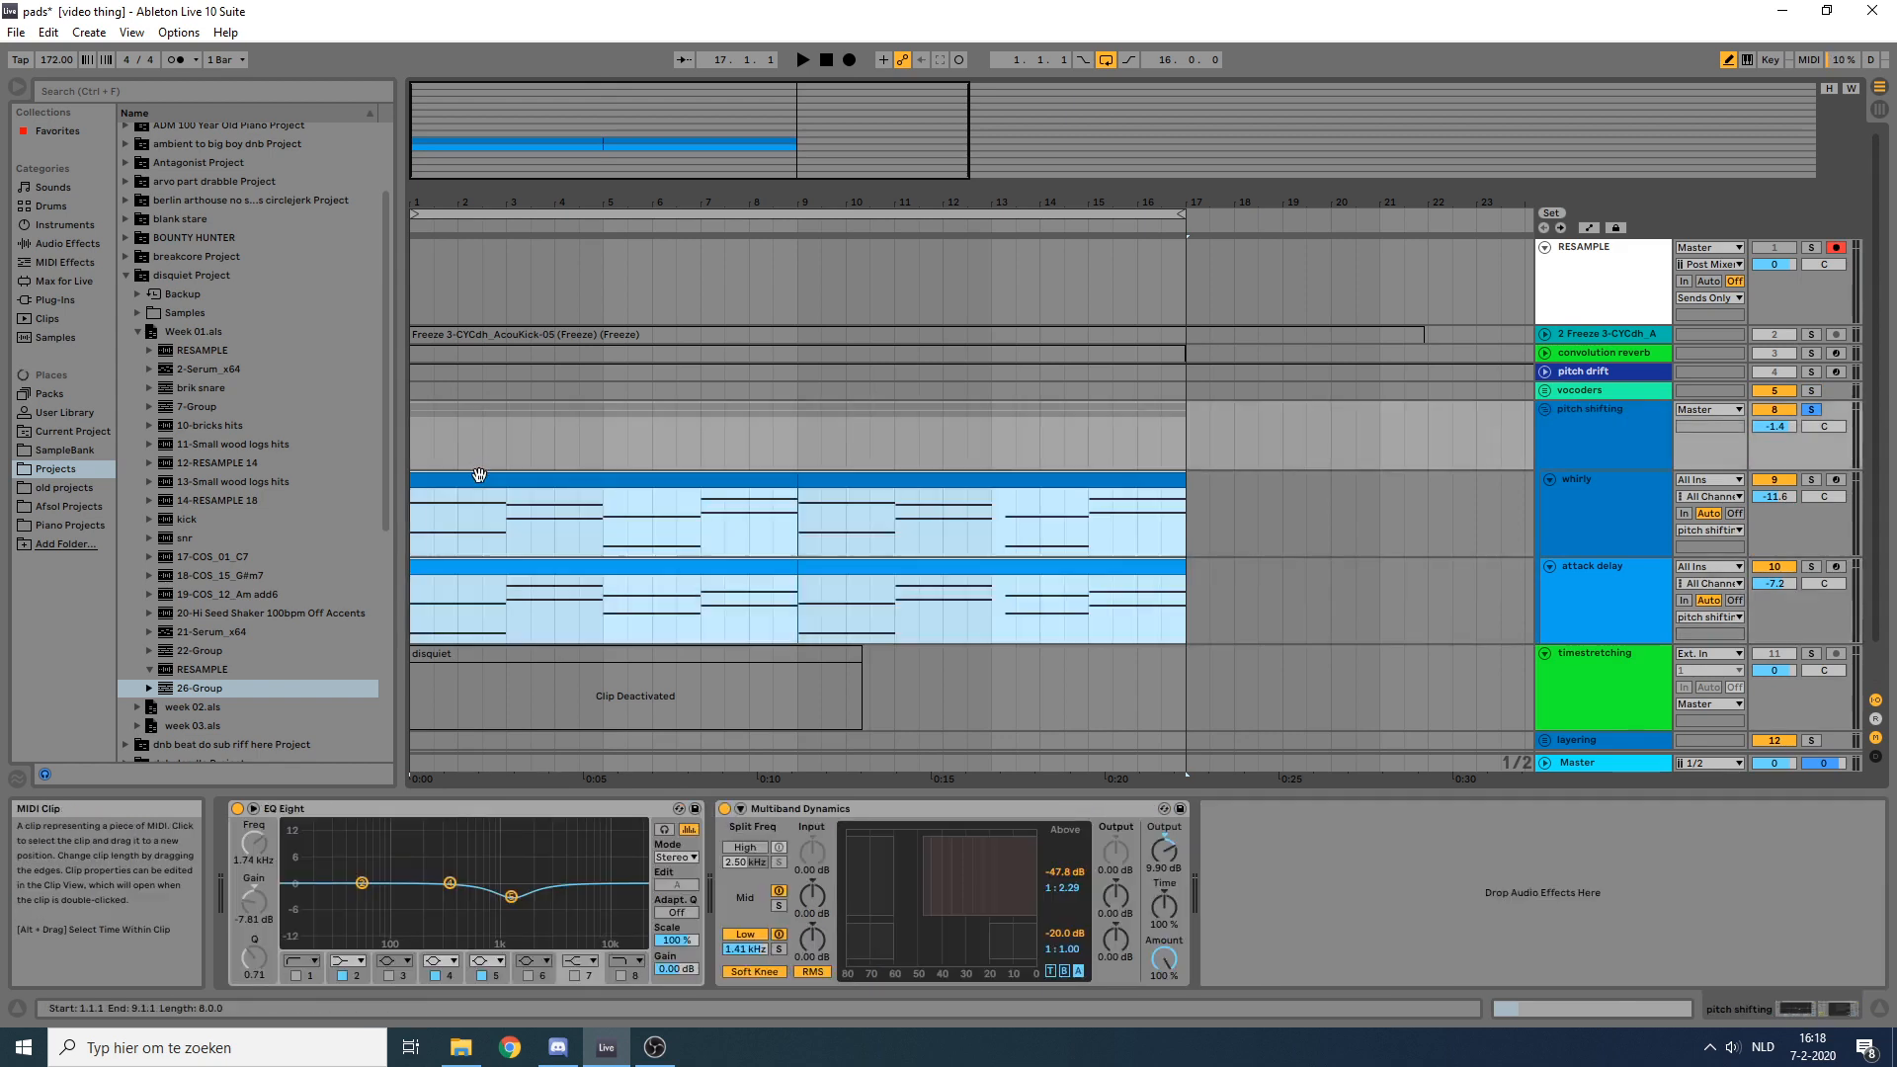
{"action": "left_click", "coordinate": [479, 481]}
{"action": "left_click_drag", "start_coordinate": [680, 175], "coordinate": [636, 184]}
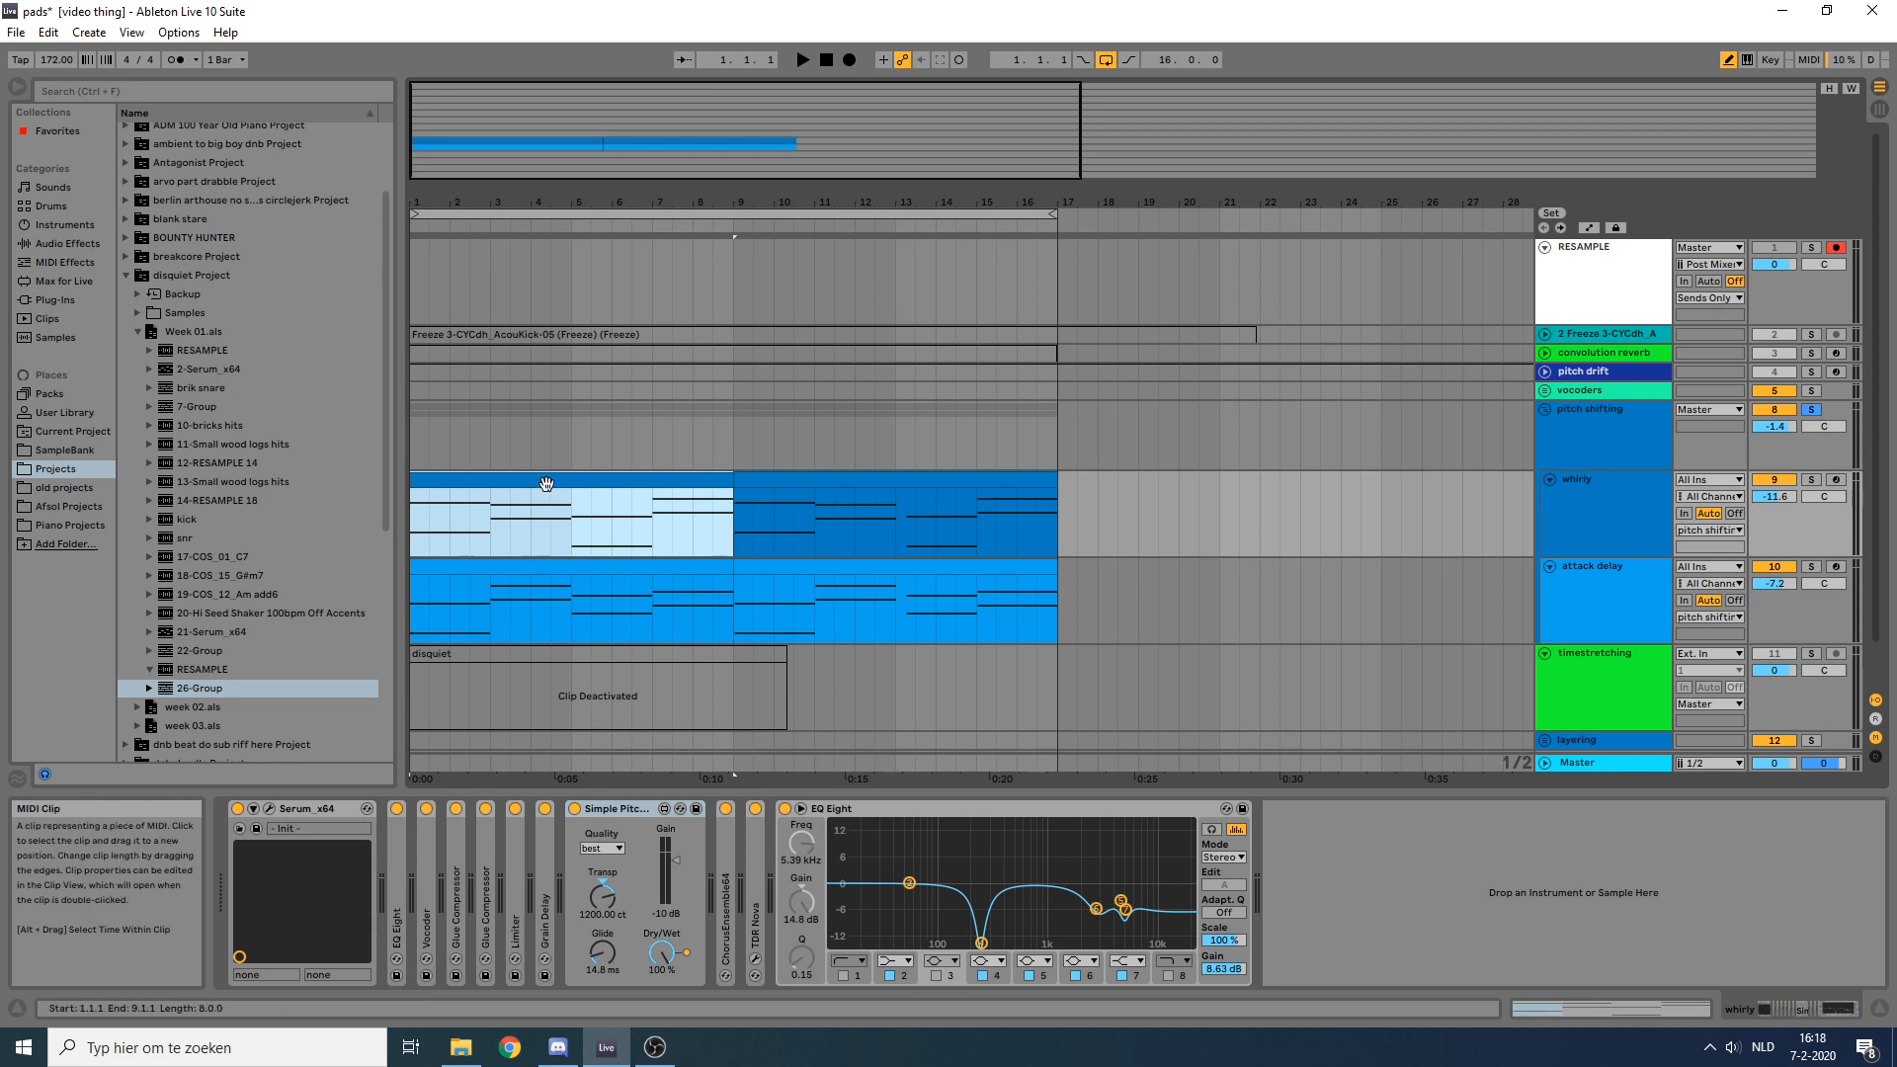
{"action": "key", "text": "space"}
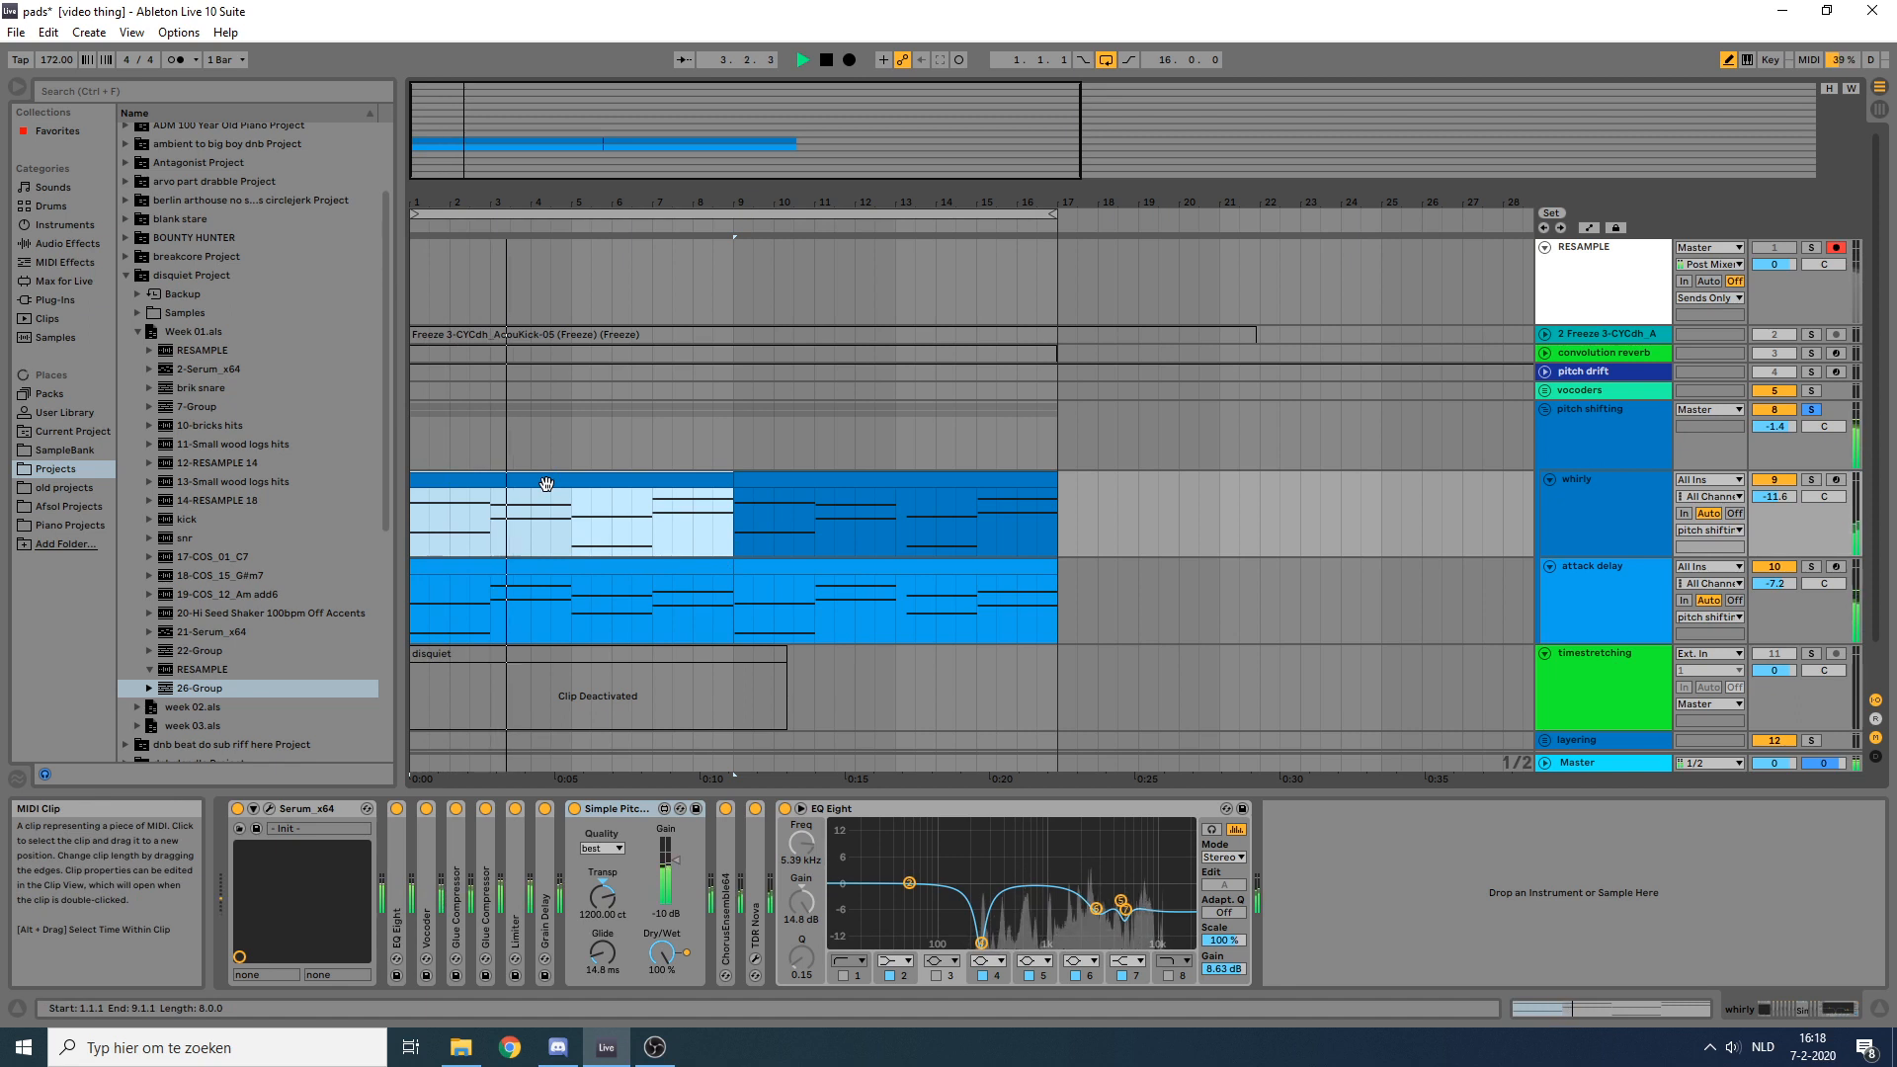
{"action": "left_click", "coordinate": [1646, 545]}
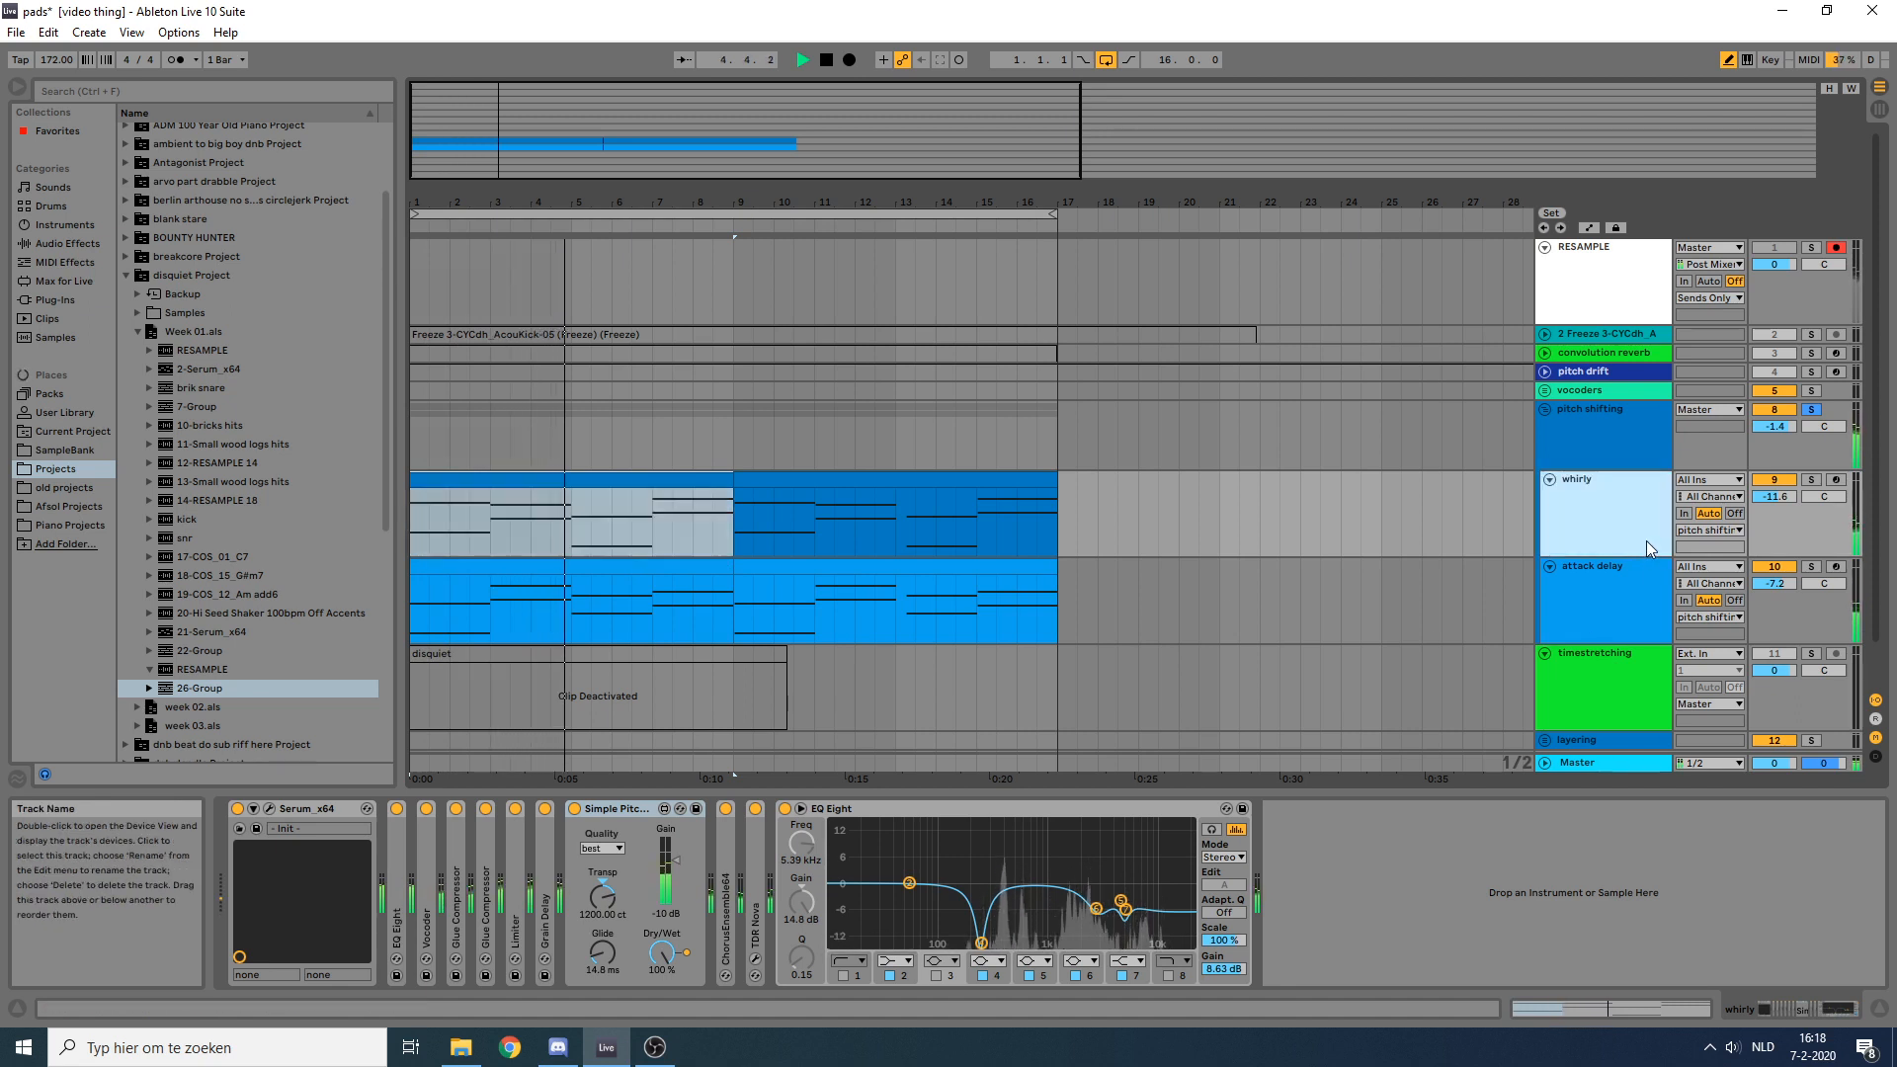
Step: Lower the mid band output of the pitch shifting group's Multiband Dynamics to -1.40 dB and stop playback
{"action": "left_click", "coordinate": [1616, 453]}
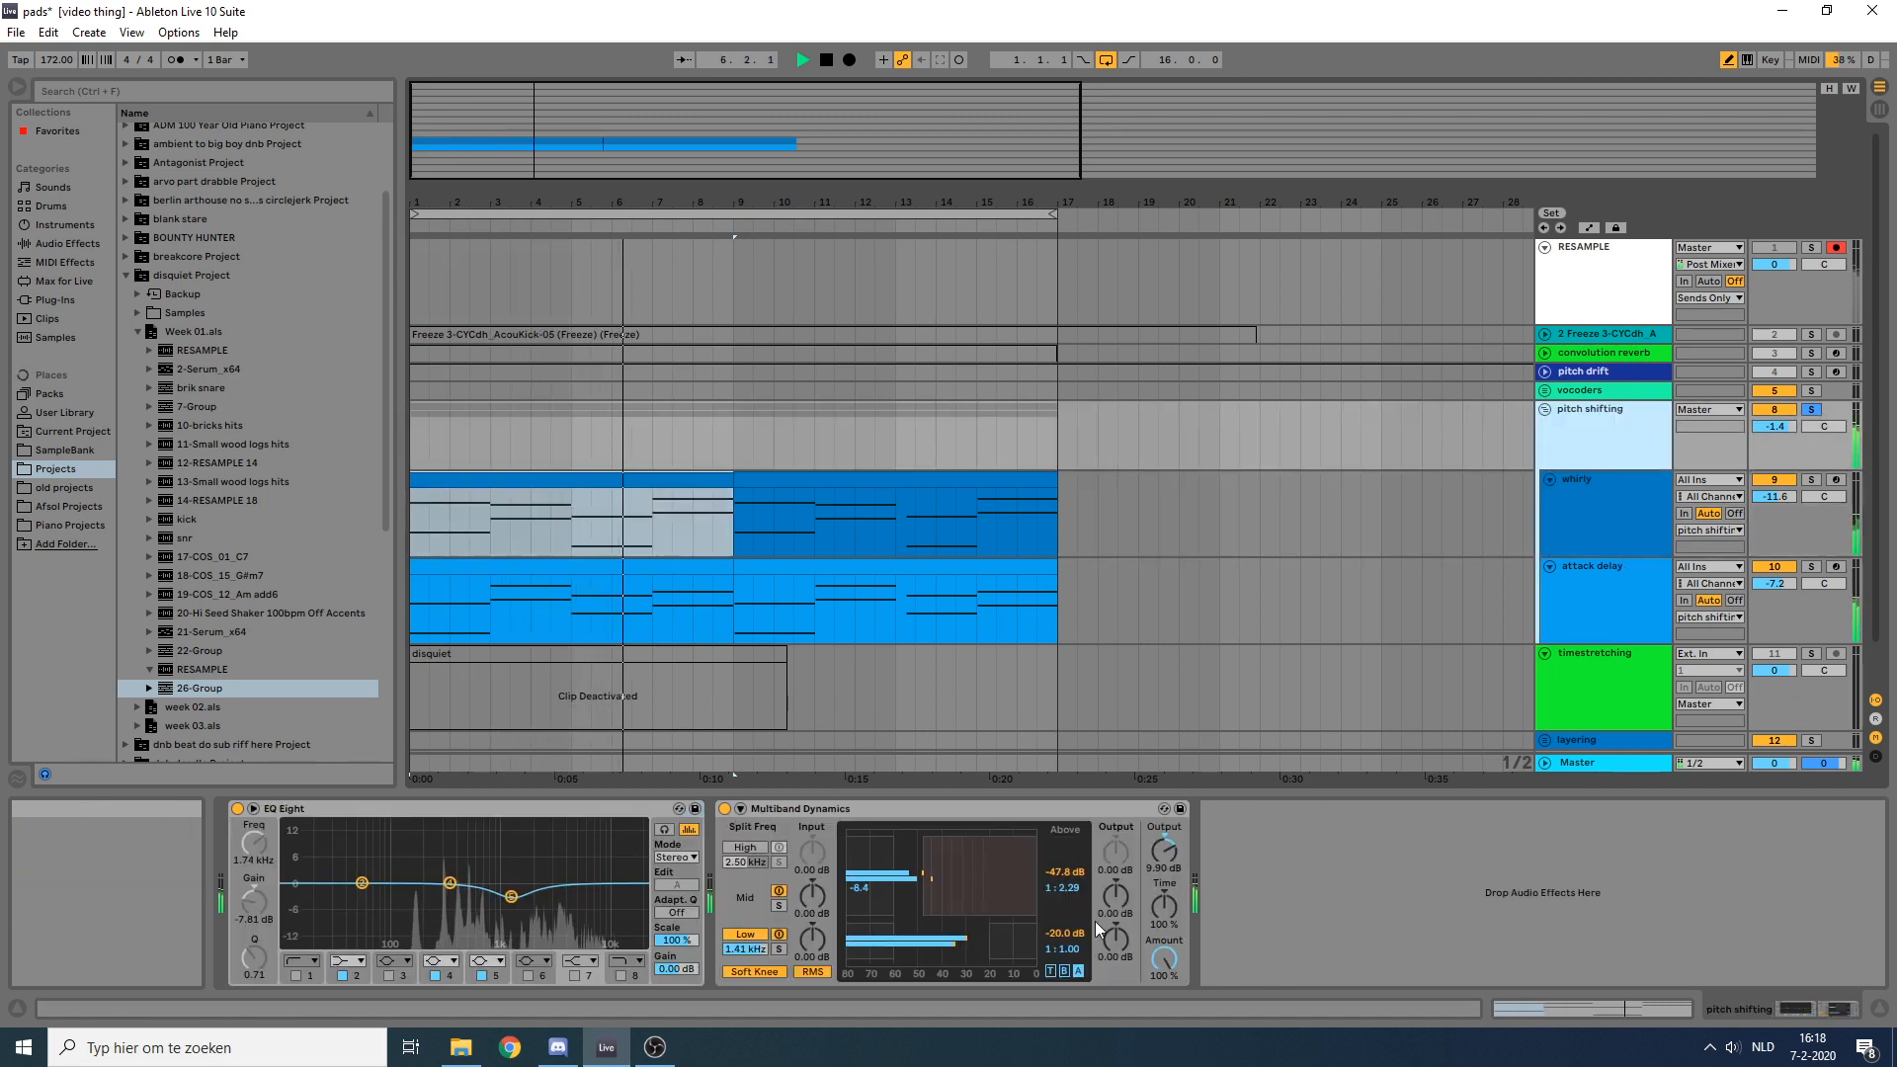
{"action": "left_click_drag", "start_coordinate": [1127, 899], "coordinate": [1127, 912]}
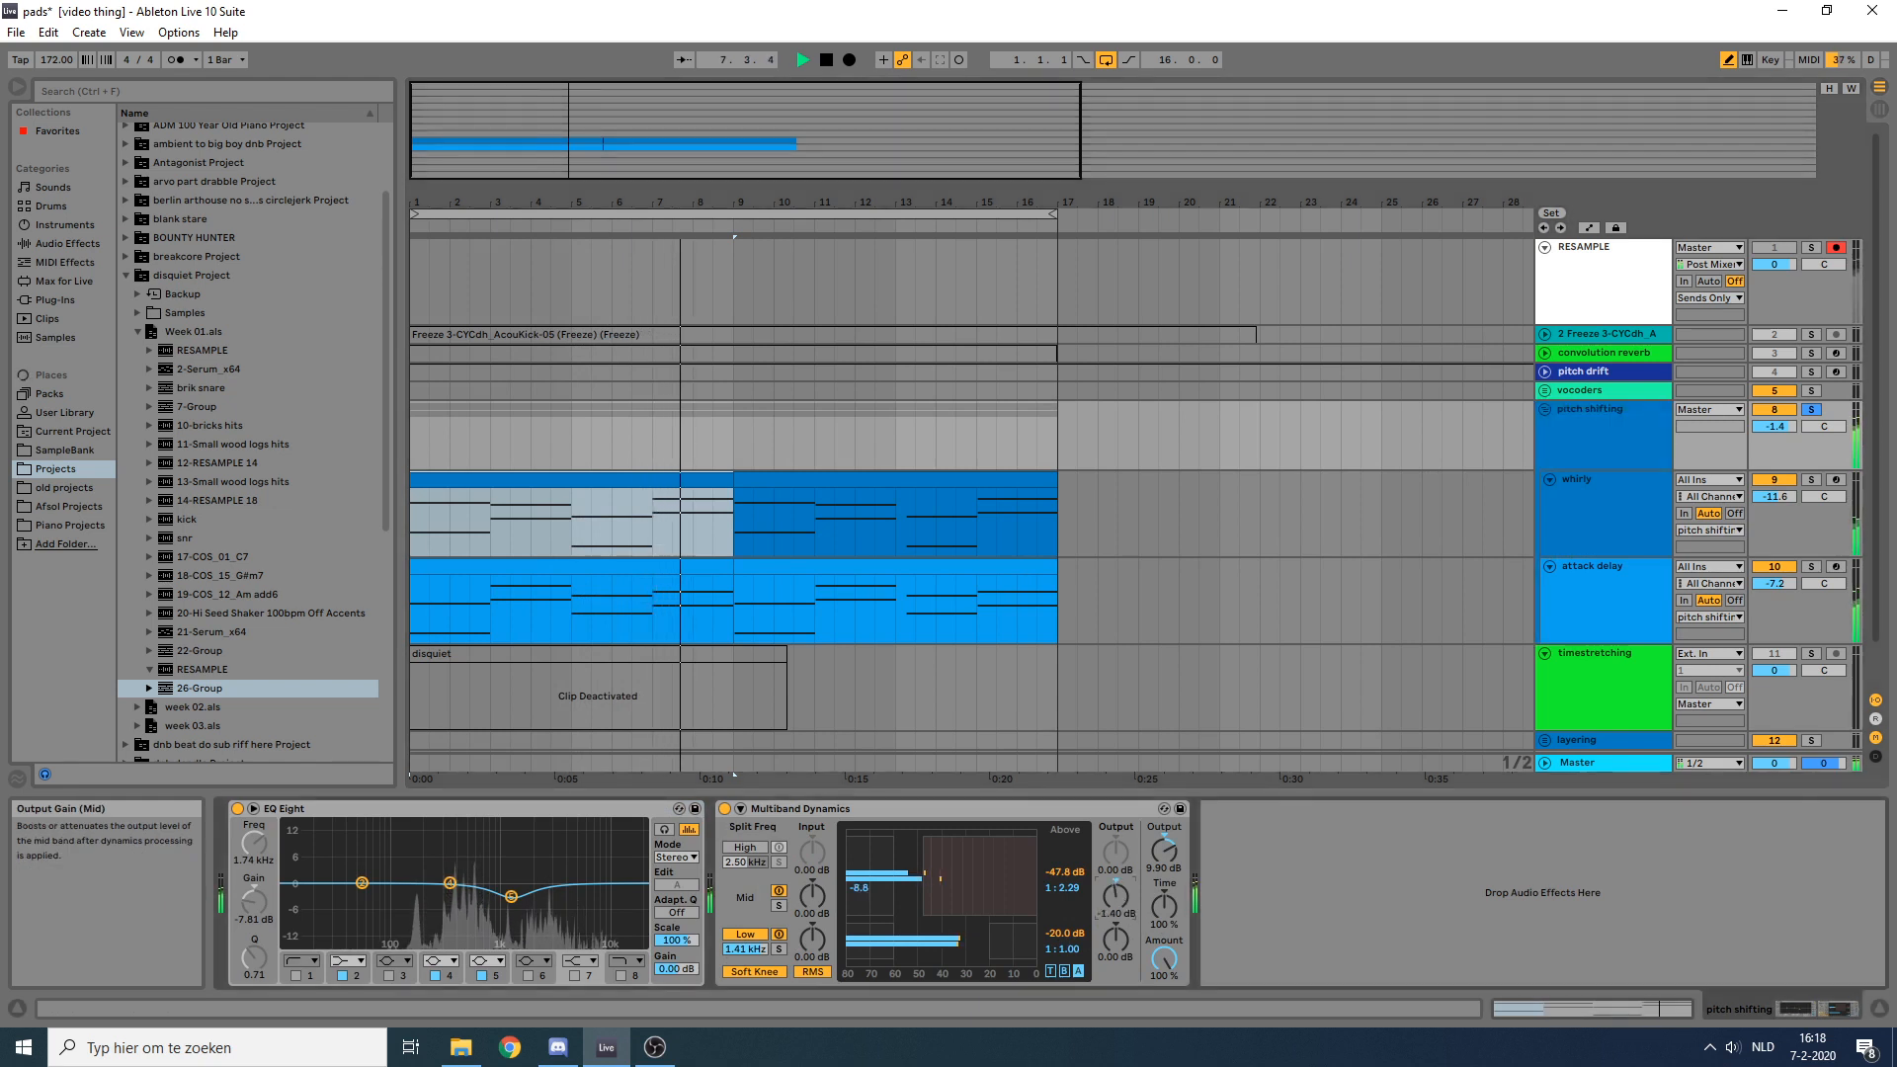
{"action": "left_click", "coordinate": [1585, 431]}
{"action": "key", "text": "space"}
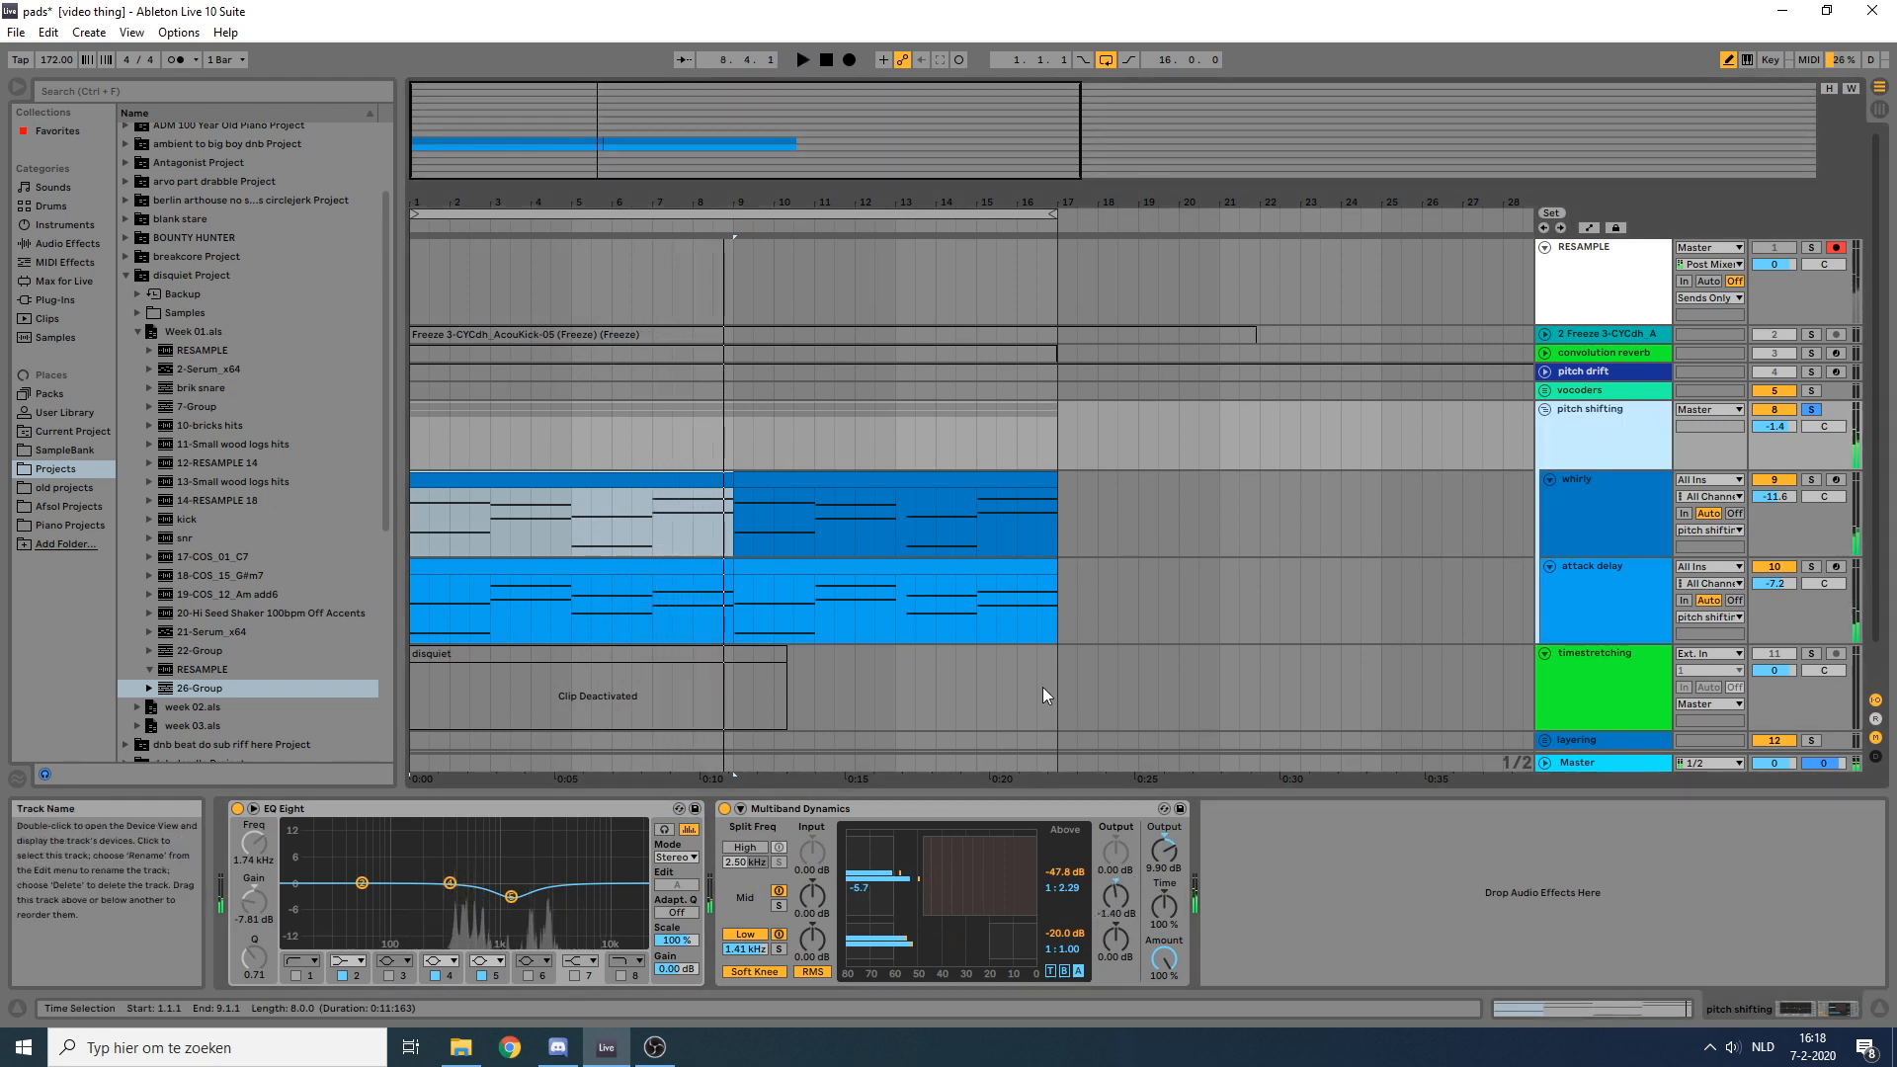
Step: Solo the whirly track, listen to its first clip, and select its Simple Pitch device for examination
{"action": "left_click", "coordinate": [641, 482]}
{"action": "left_click", "coordinate": [1648, 513]}
{"action": "left_click", "coordinate": [1812, 480]}
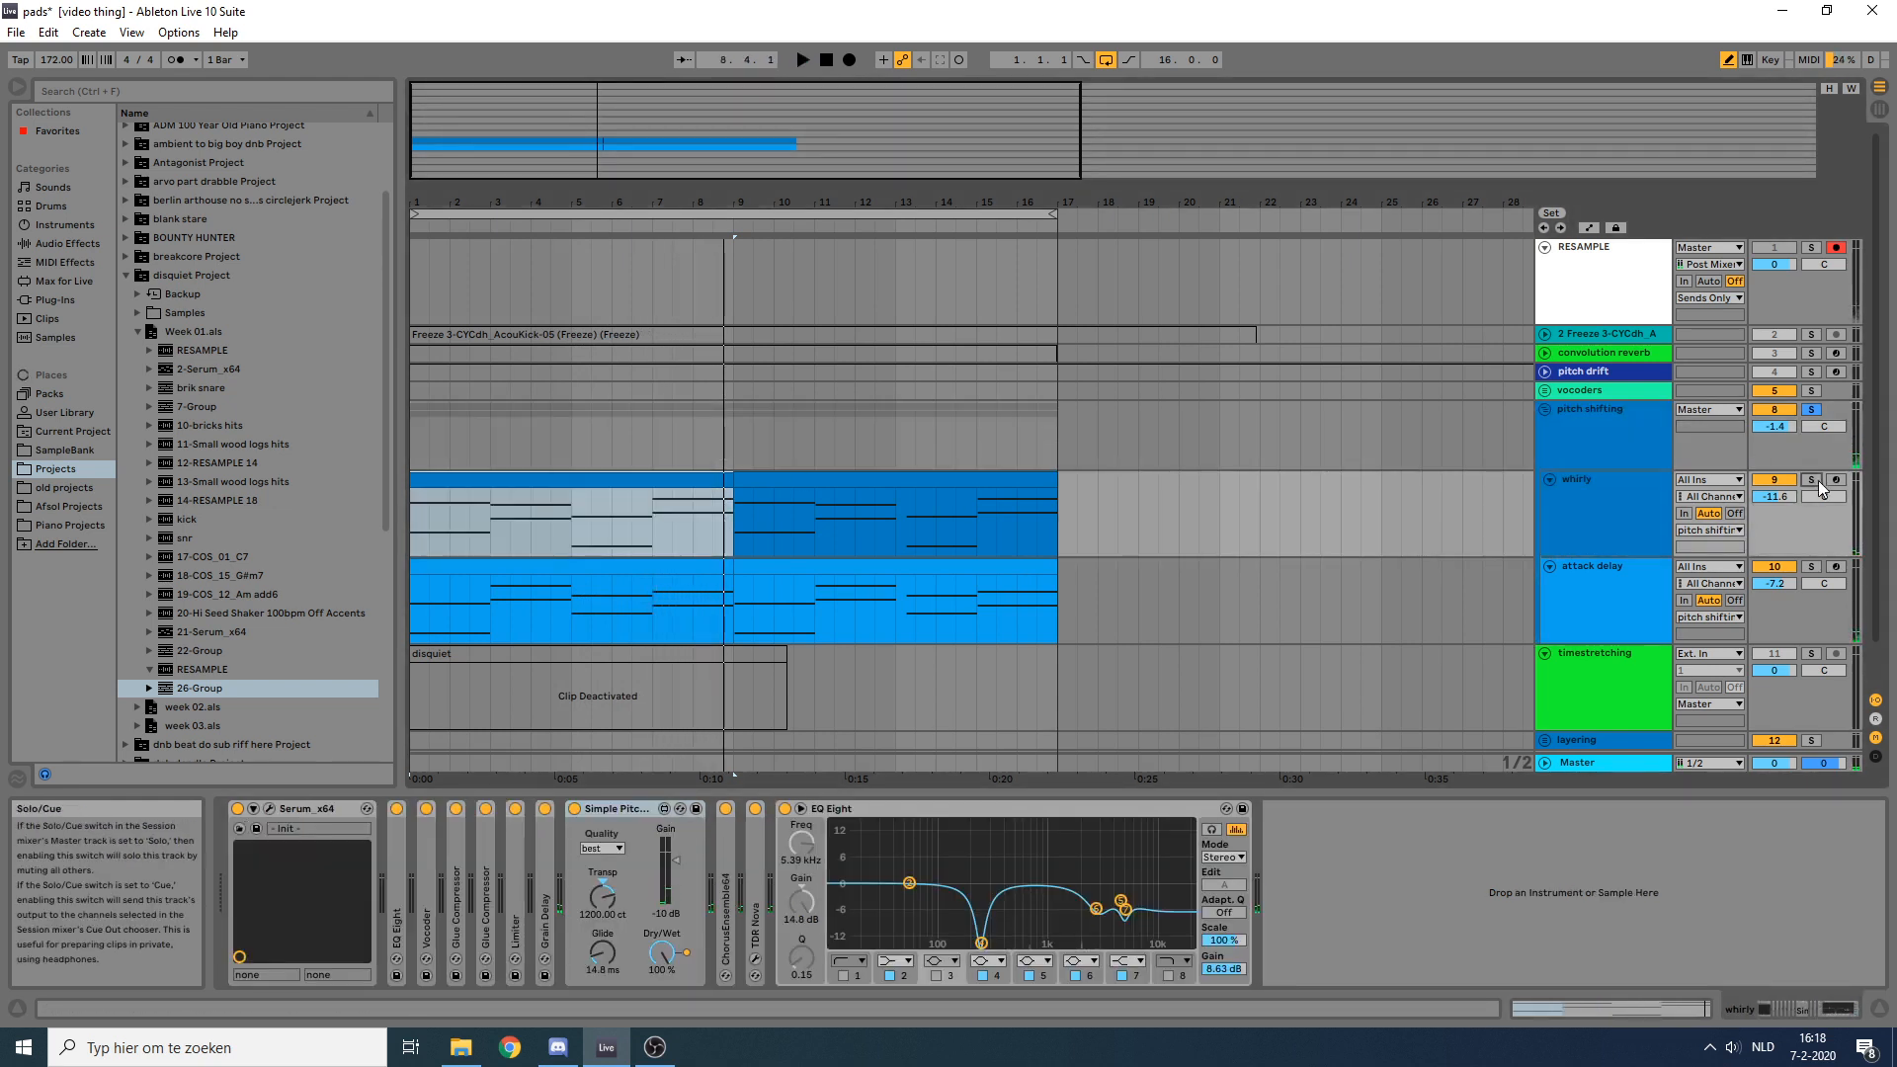
{"action": "left_click", "coordinate": [578, 486]}
{"action": "key", "text": "space"}
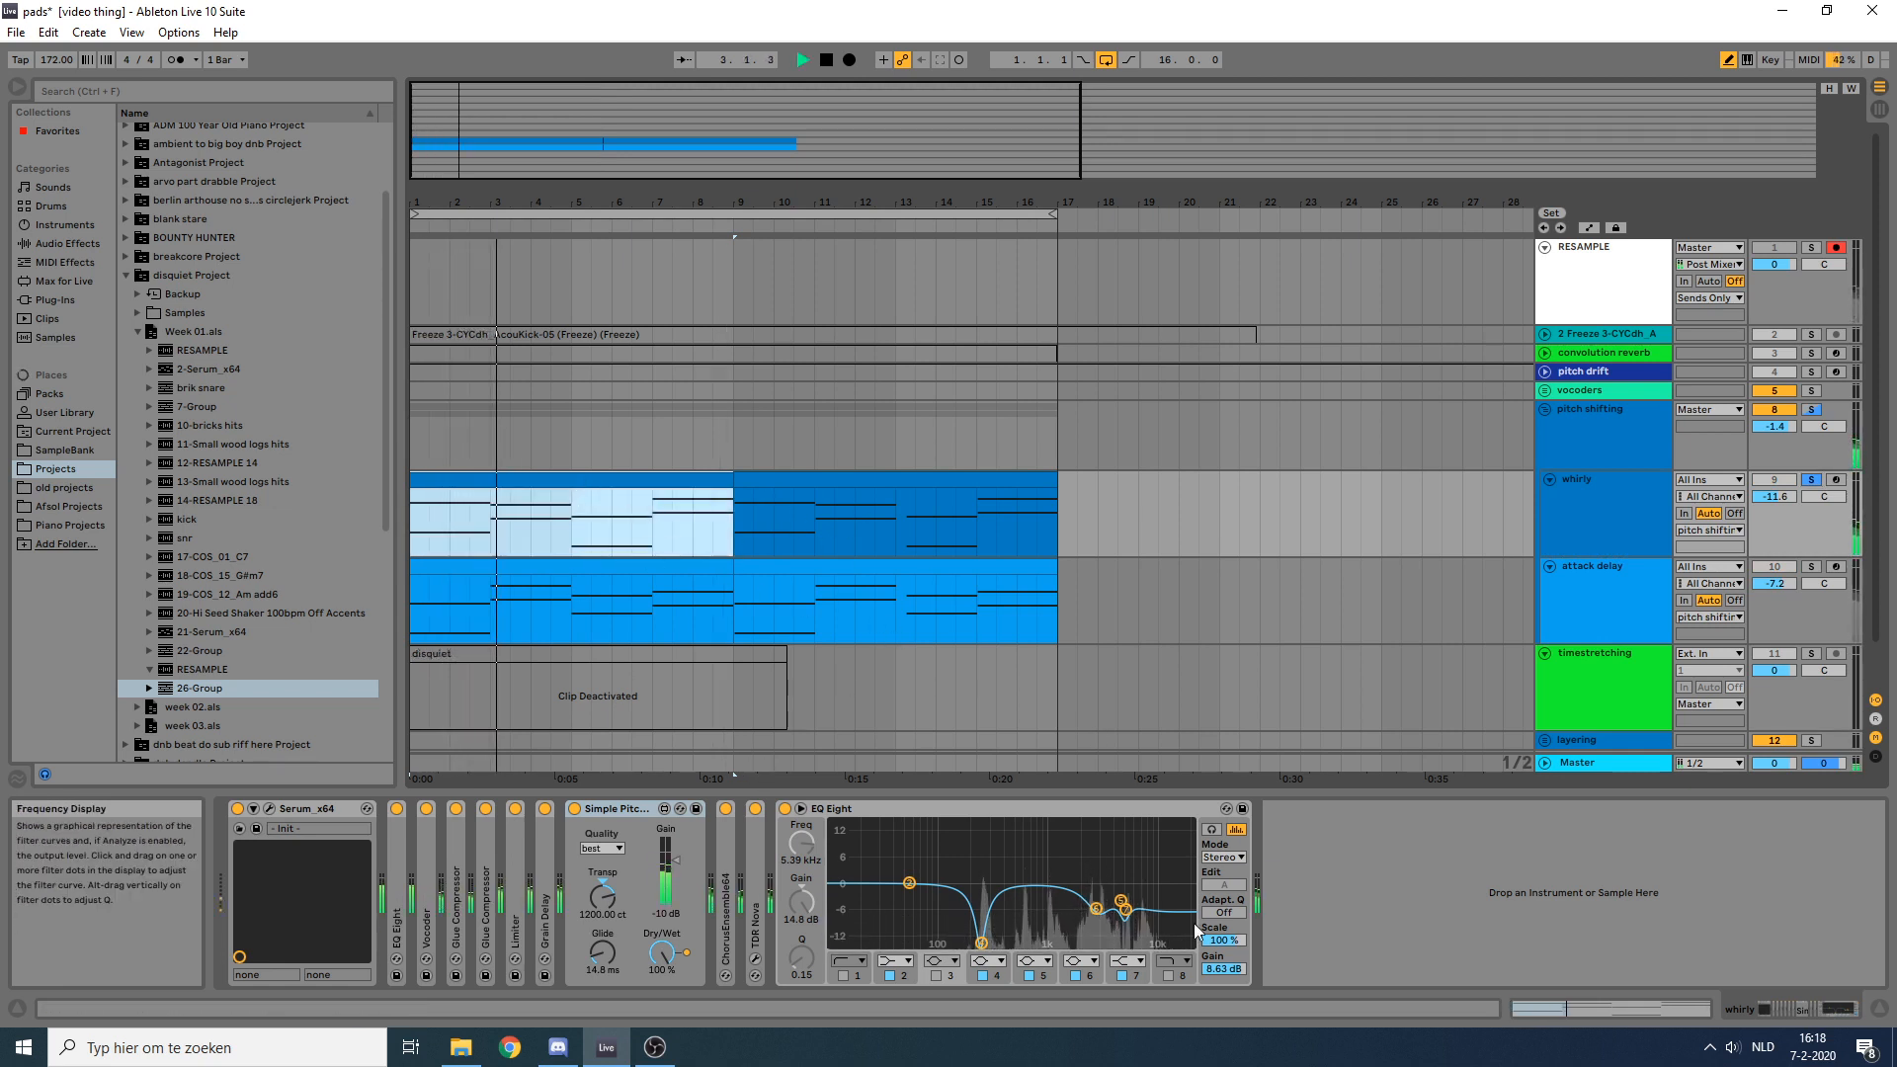
{"action": "key", "text": "space"}
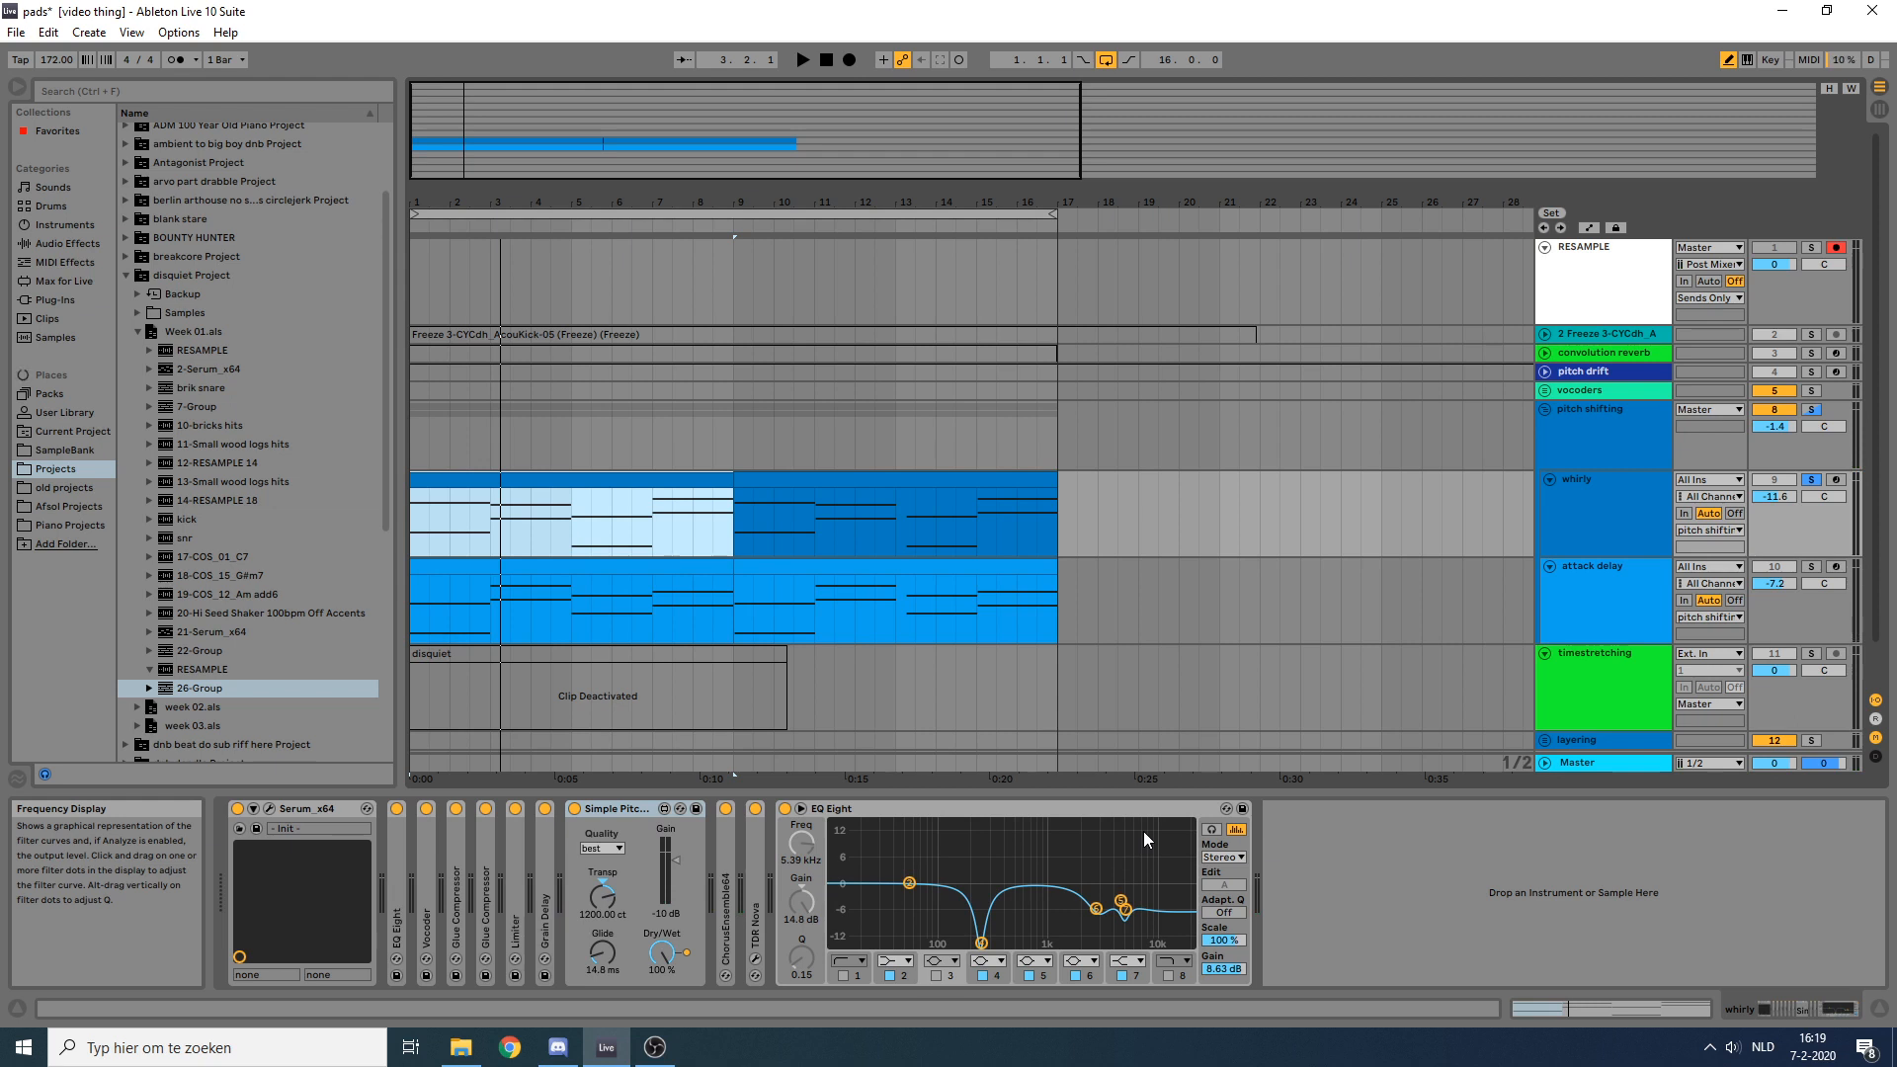
{"action": "left_click", "coordinate": [620, 811]}
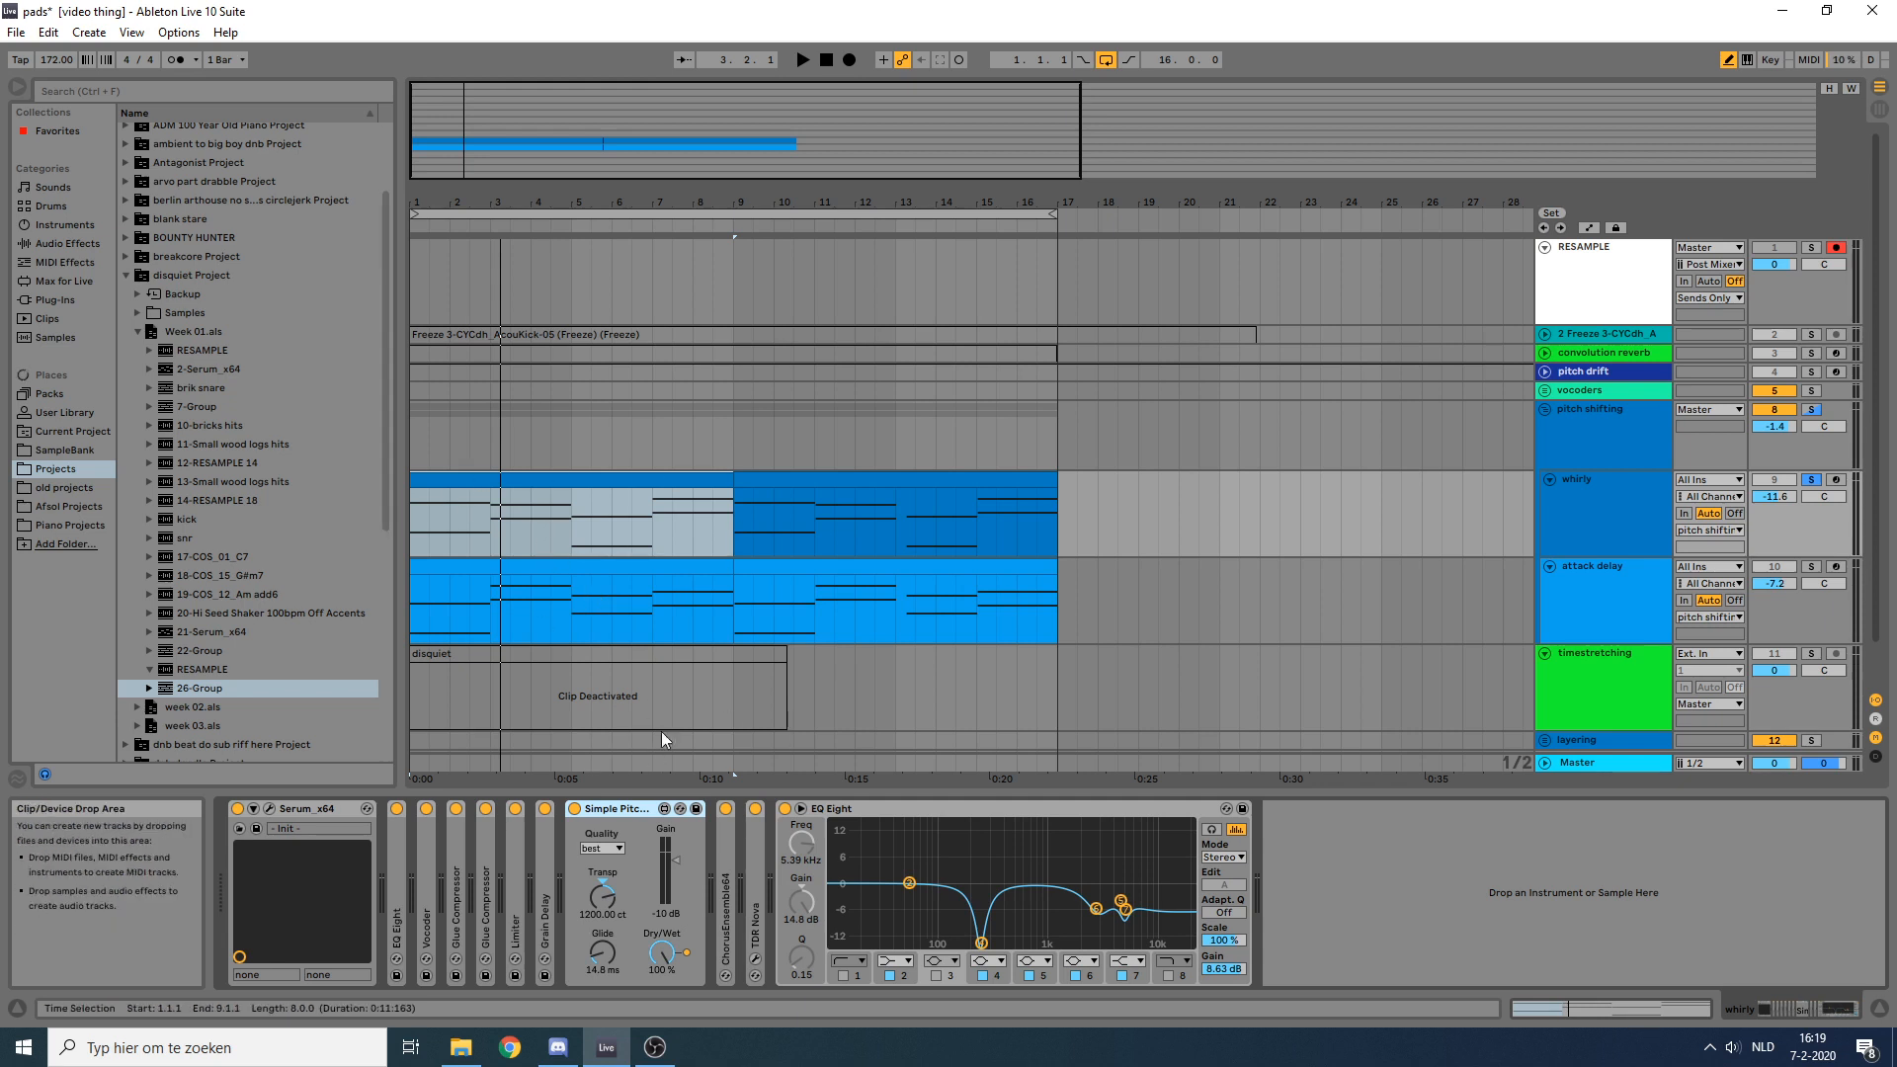
Step: Return the solo to the pitch shifting group and briefly play whirly together with attack delay
{"action": "left_click", "coordinate": [607, 479]}
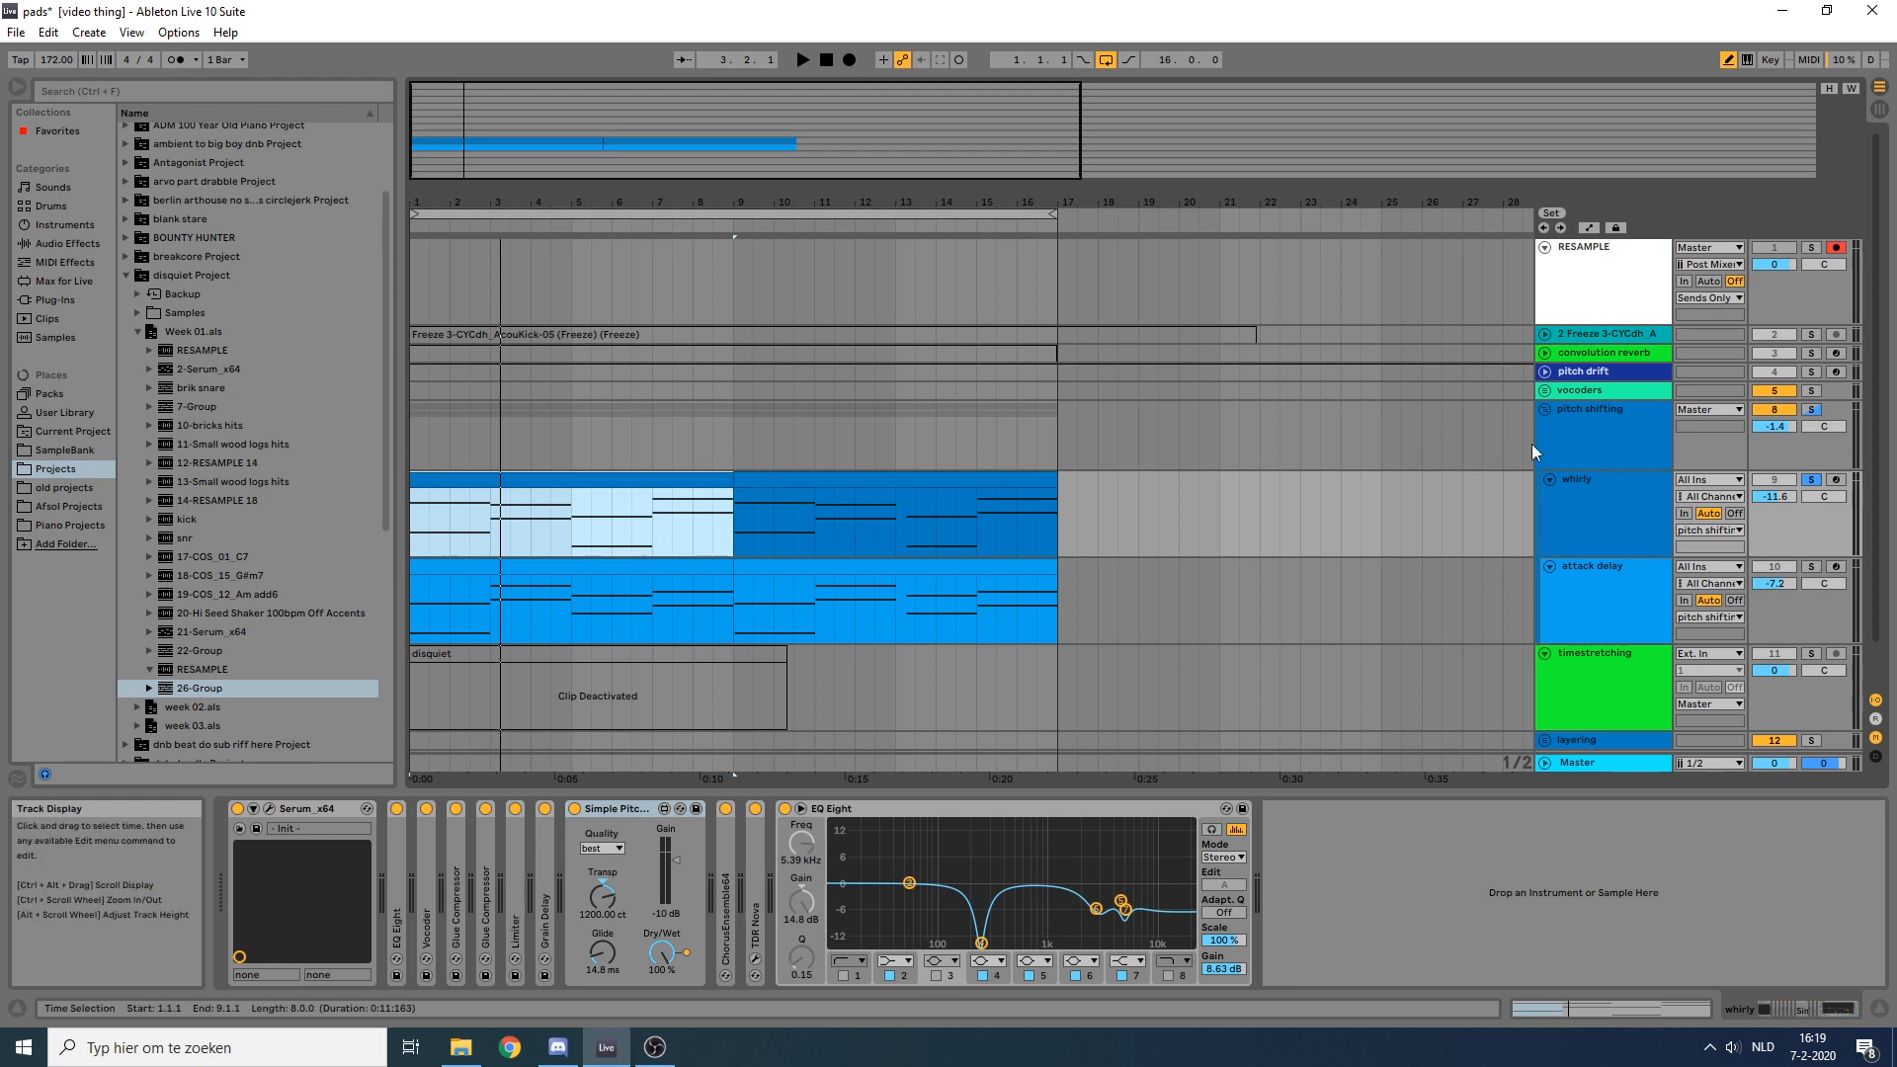
{"action": "left_click", "coordinate": [1610, 437]}
{"action": "left_click", "coordinate": [1590, 506]}
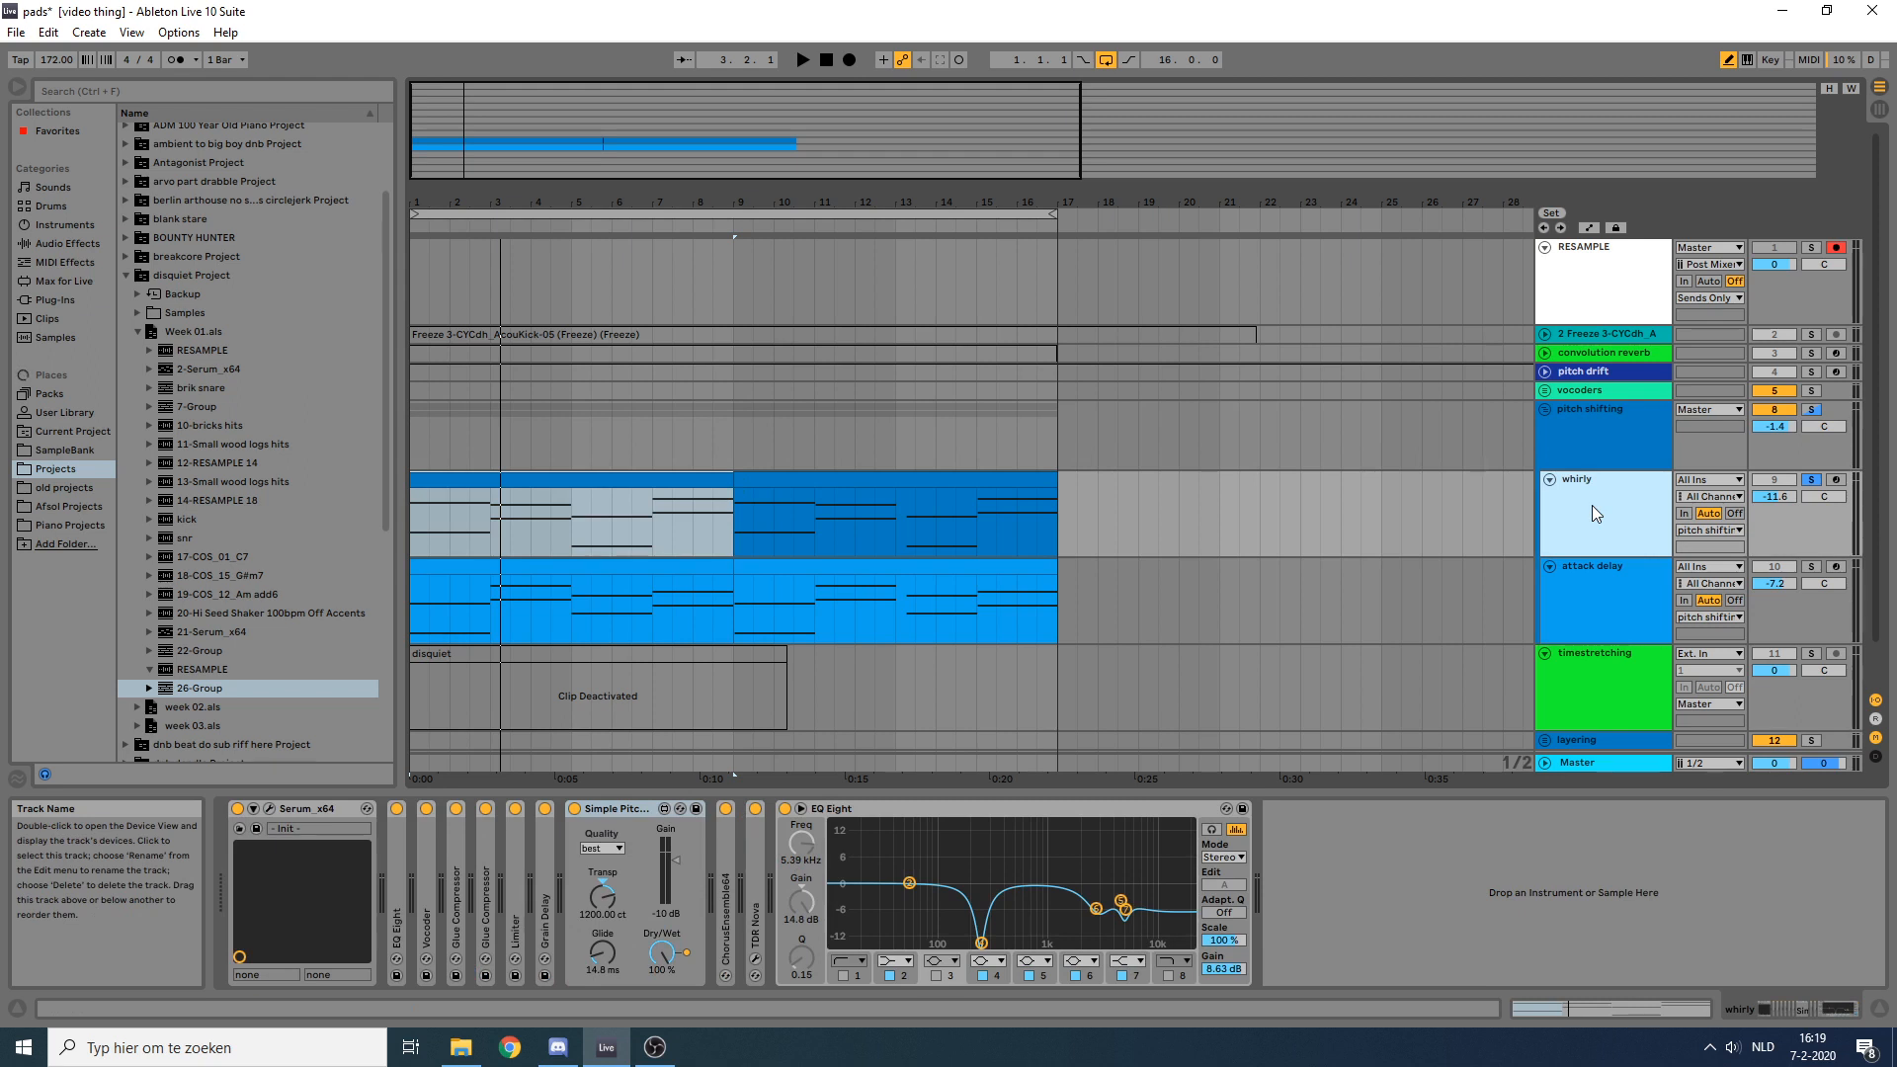
{"action": "left_click", "coordinate": [1811, 409]}
{"action": "key", "text": "space"}
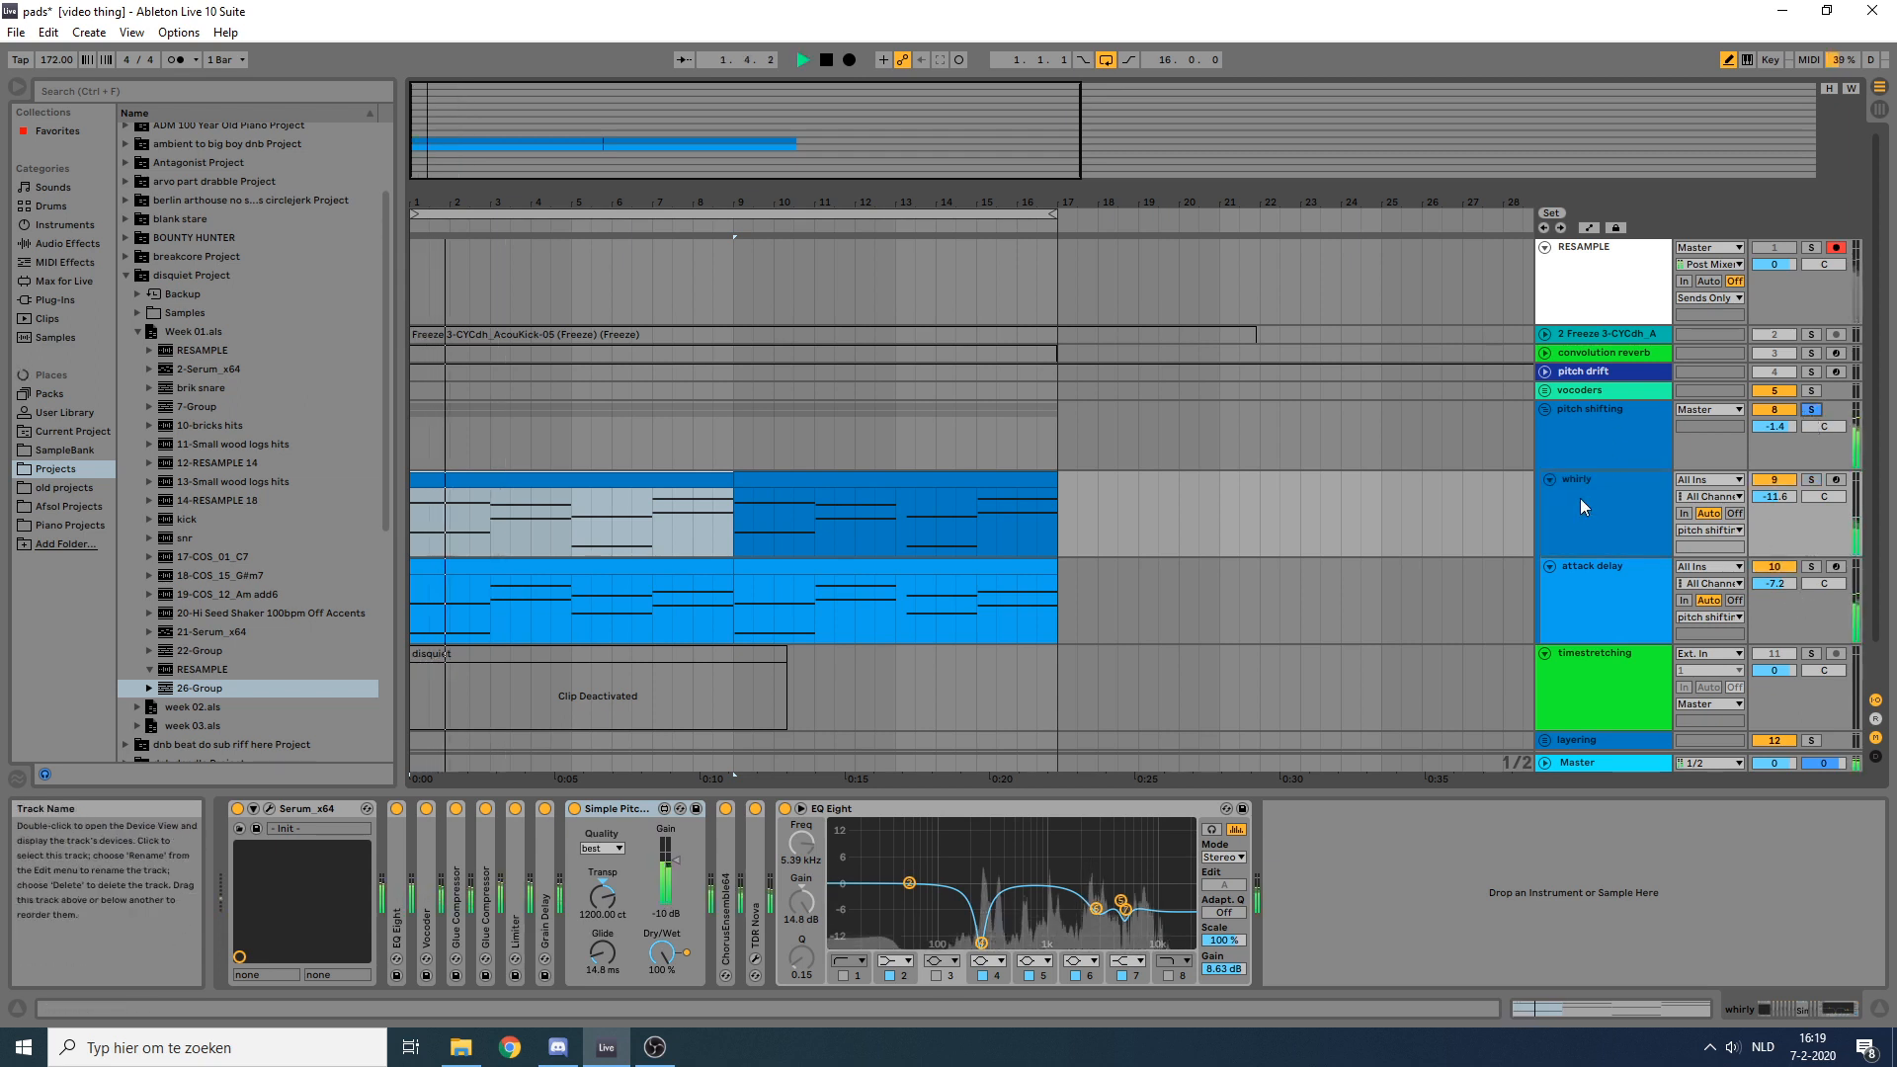
{"action": "key", "text": "space"}
Step: Fold up the pitch shifting group and select the timestretching track
{"action": "left_click", "coordinate": [1638, 431]}
{"action": "left_click", "coordinate": [1544, 409]}
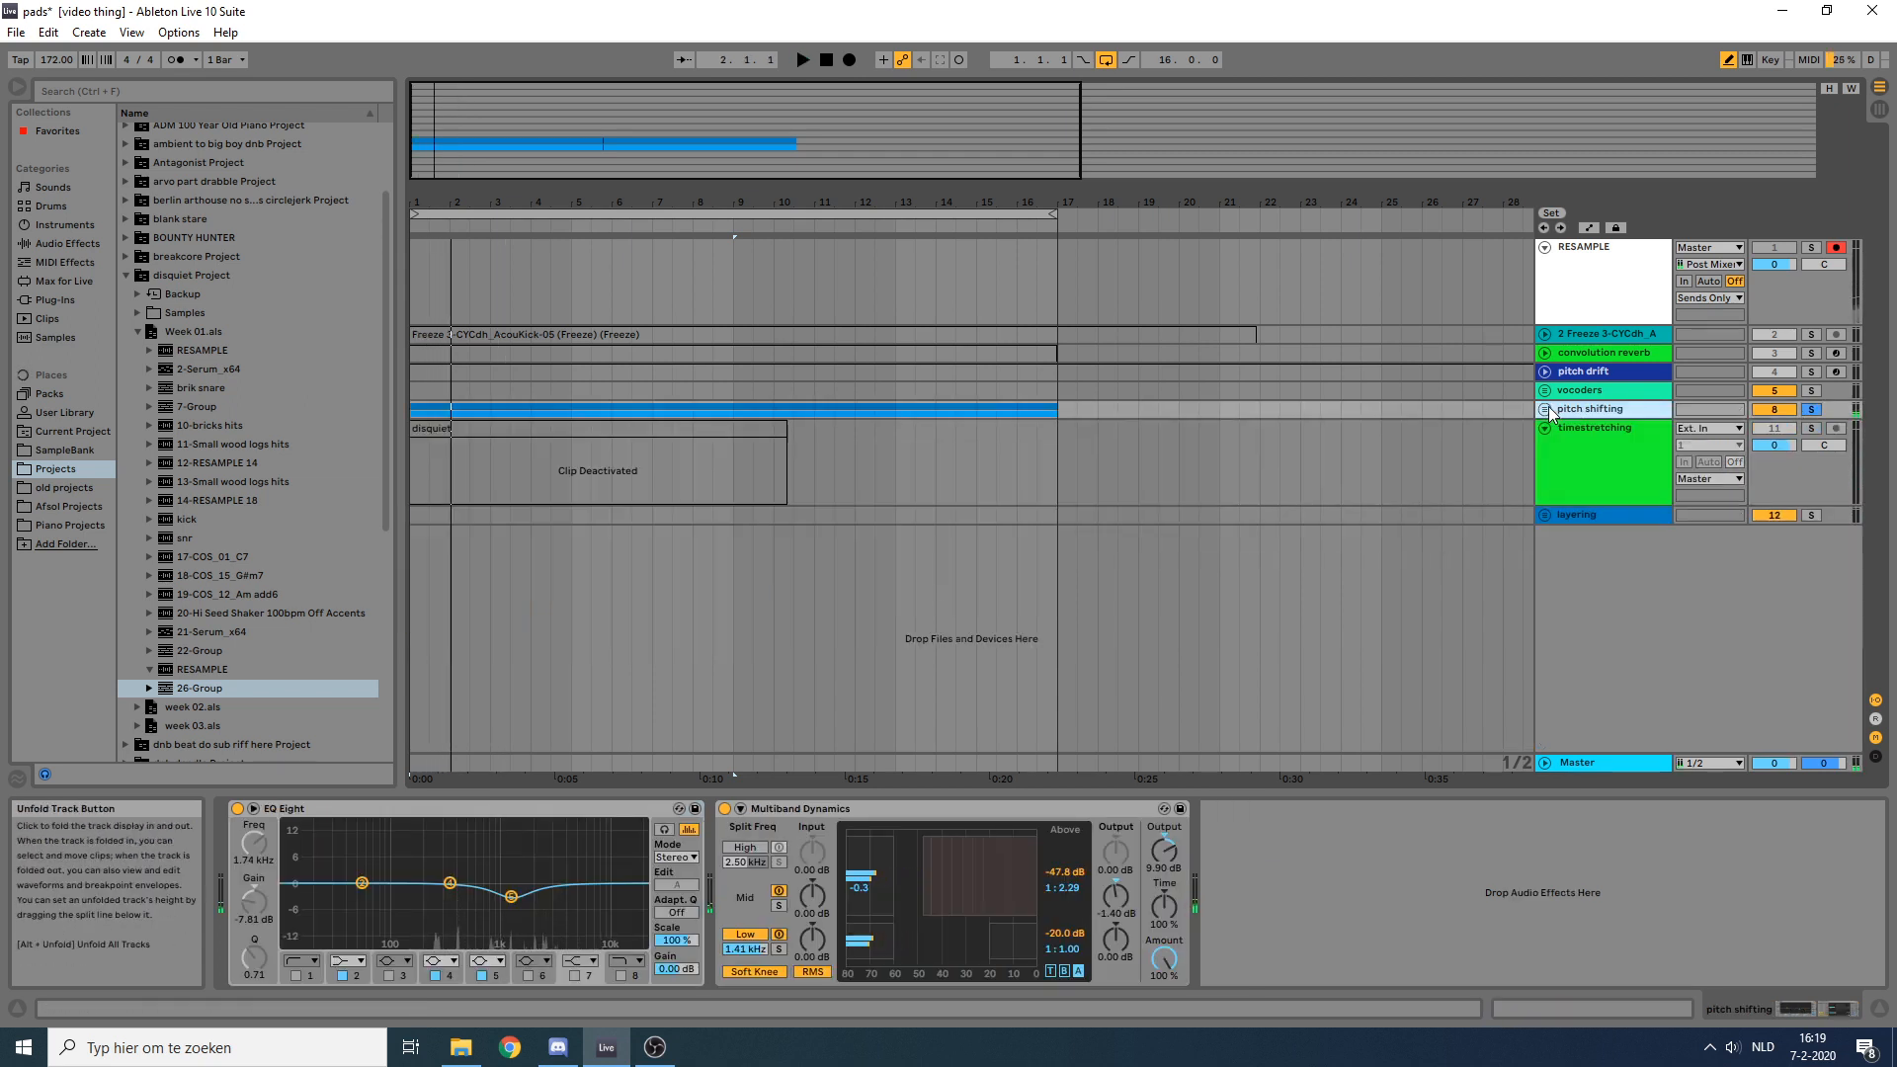
{"action": "left_click", "coordinate": [1581, 440]}
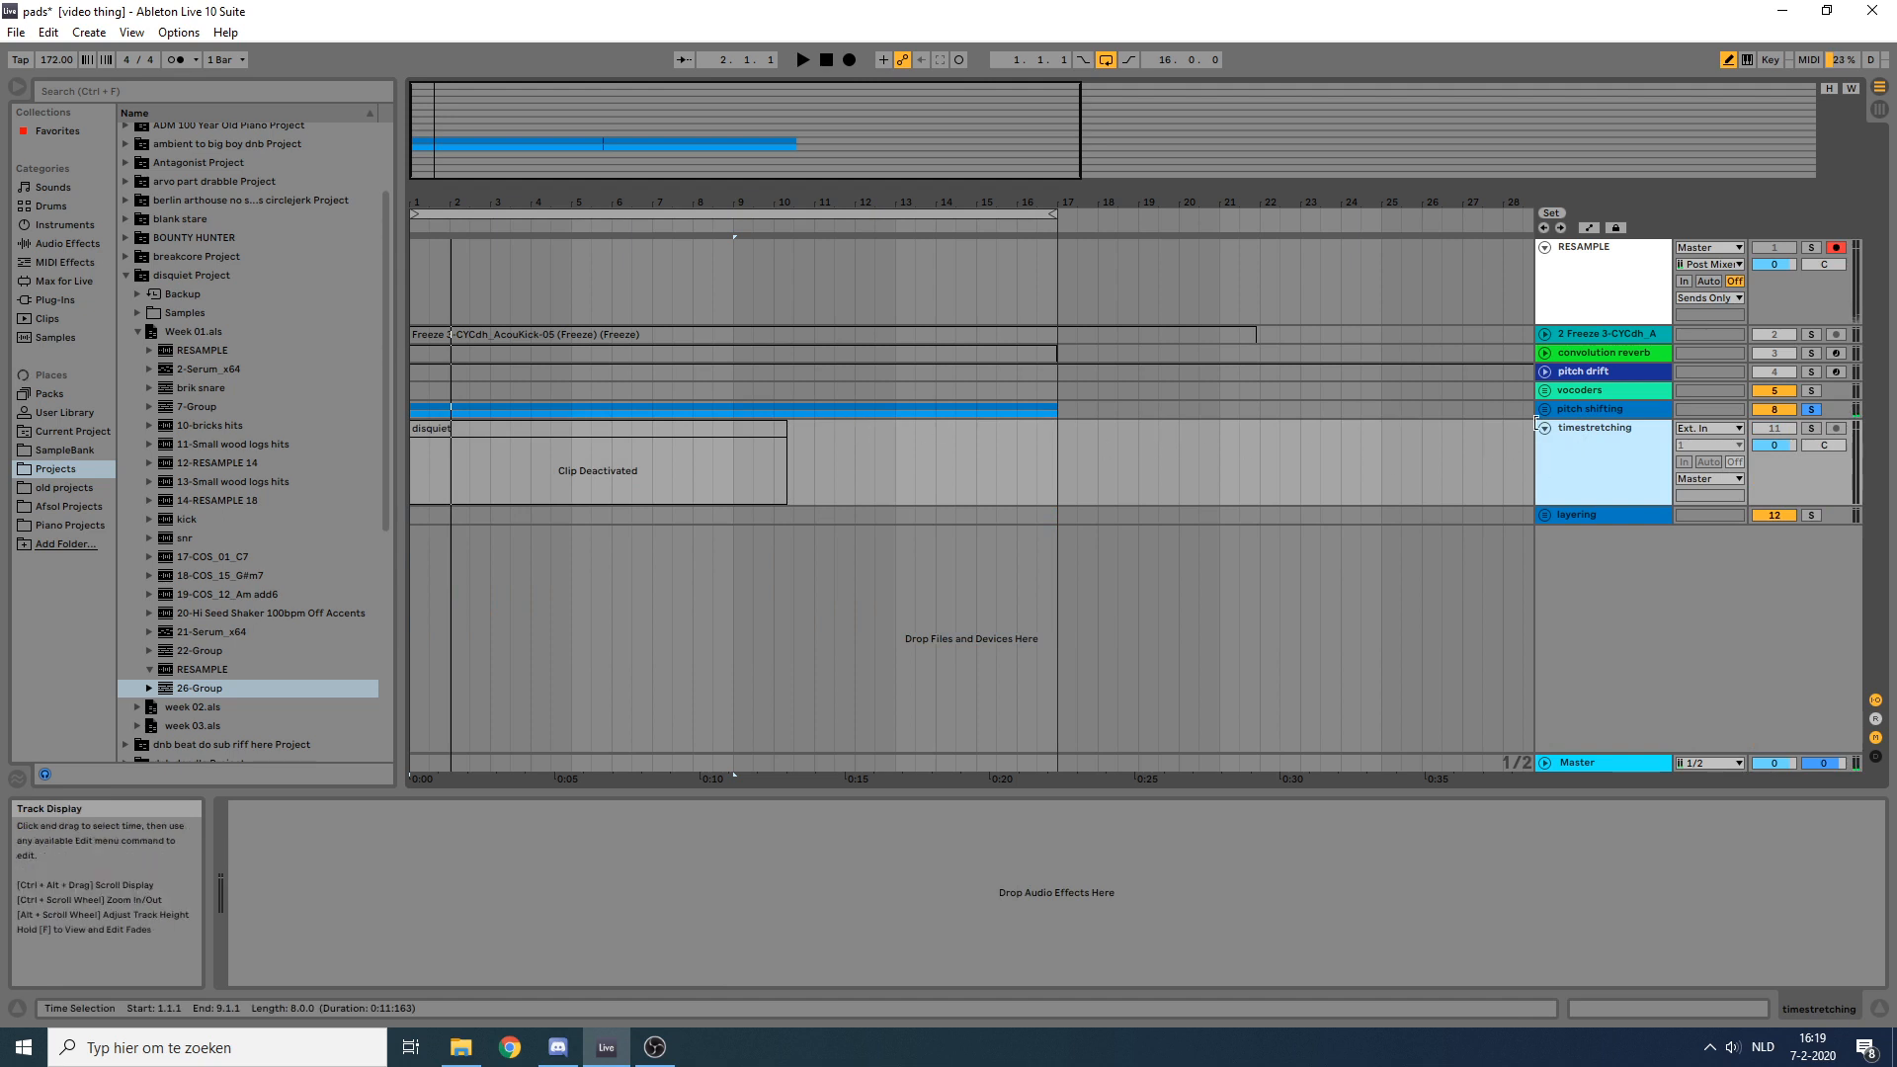
{"action": "left_click", "coordinate": [1587, 410]}
{"action": "left_click", "coordinate": [1579, 436]}
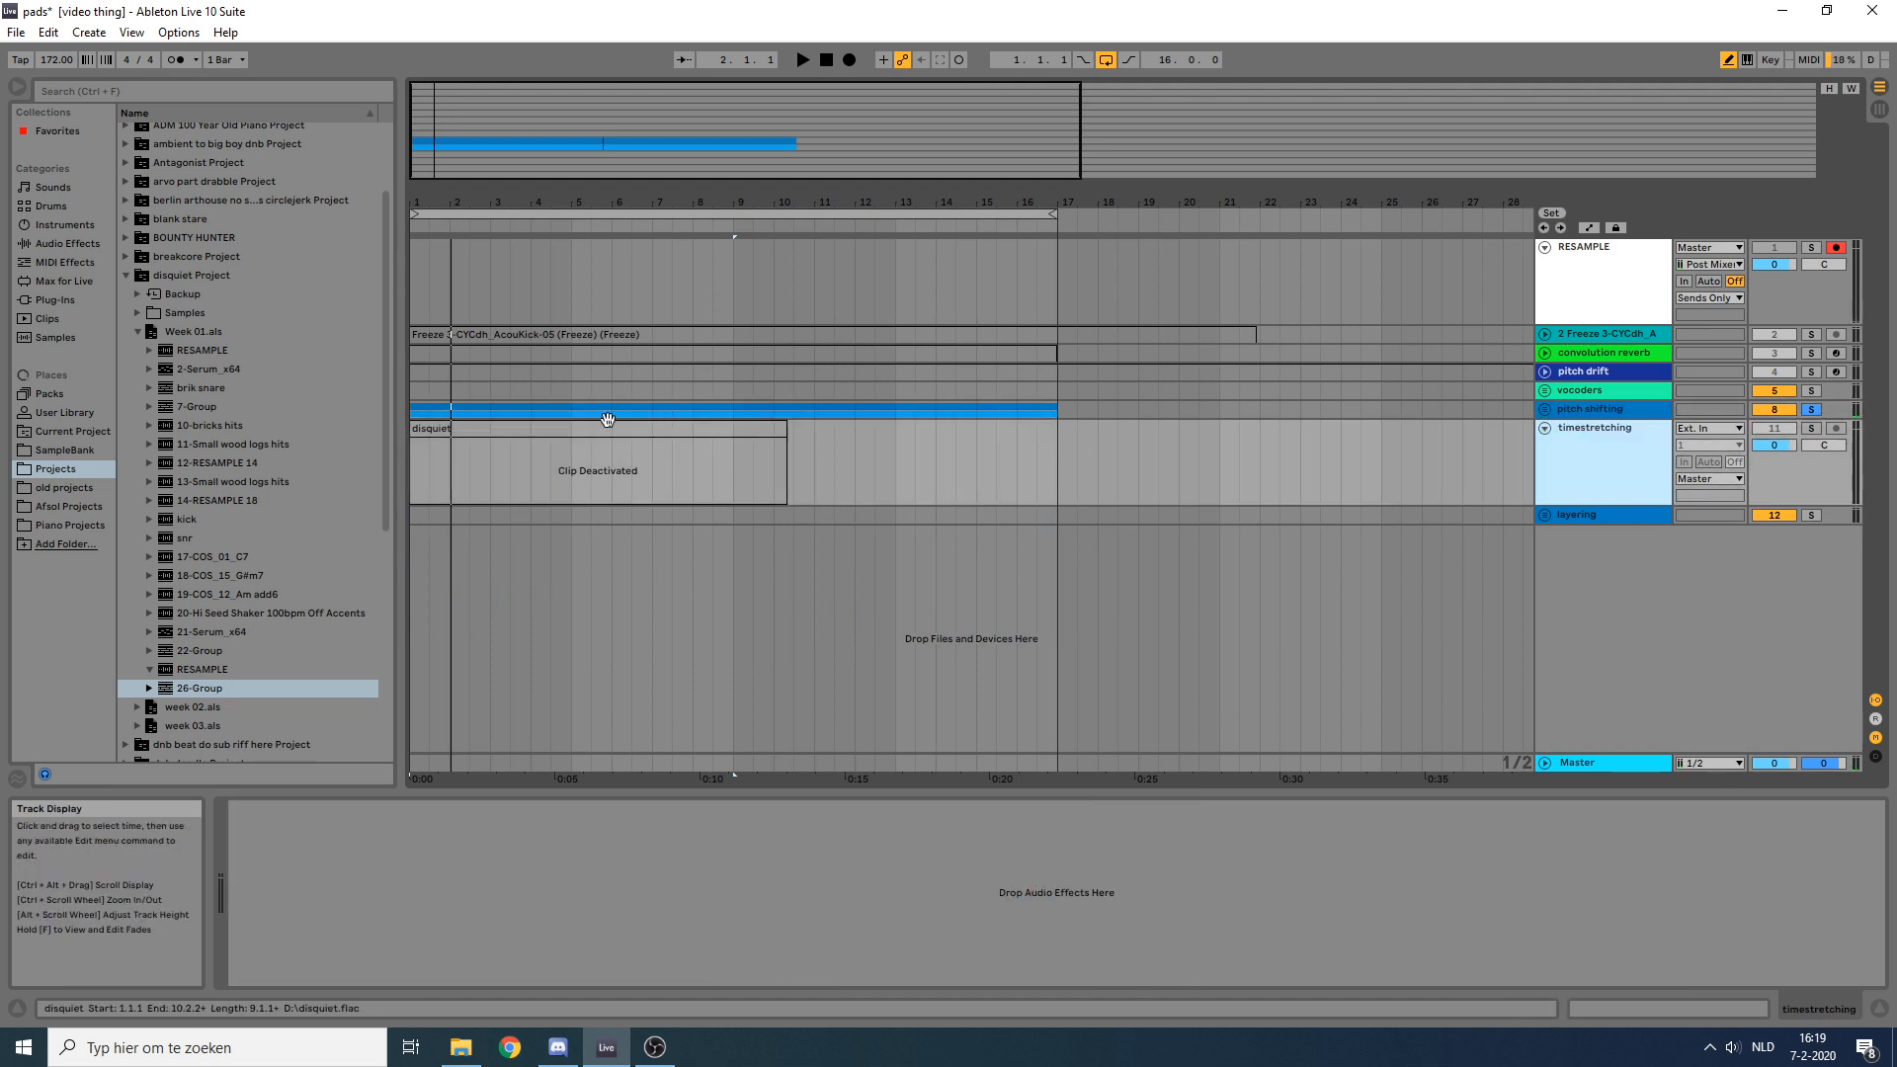
Step: Activate the disquiet audio clip on the timestretching track
{"action": "left_click", "coordinate": [696, 424]}
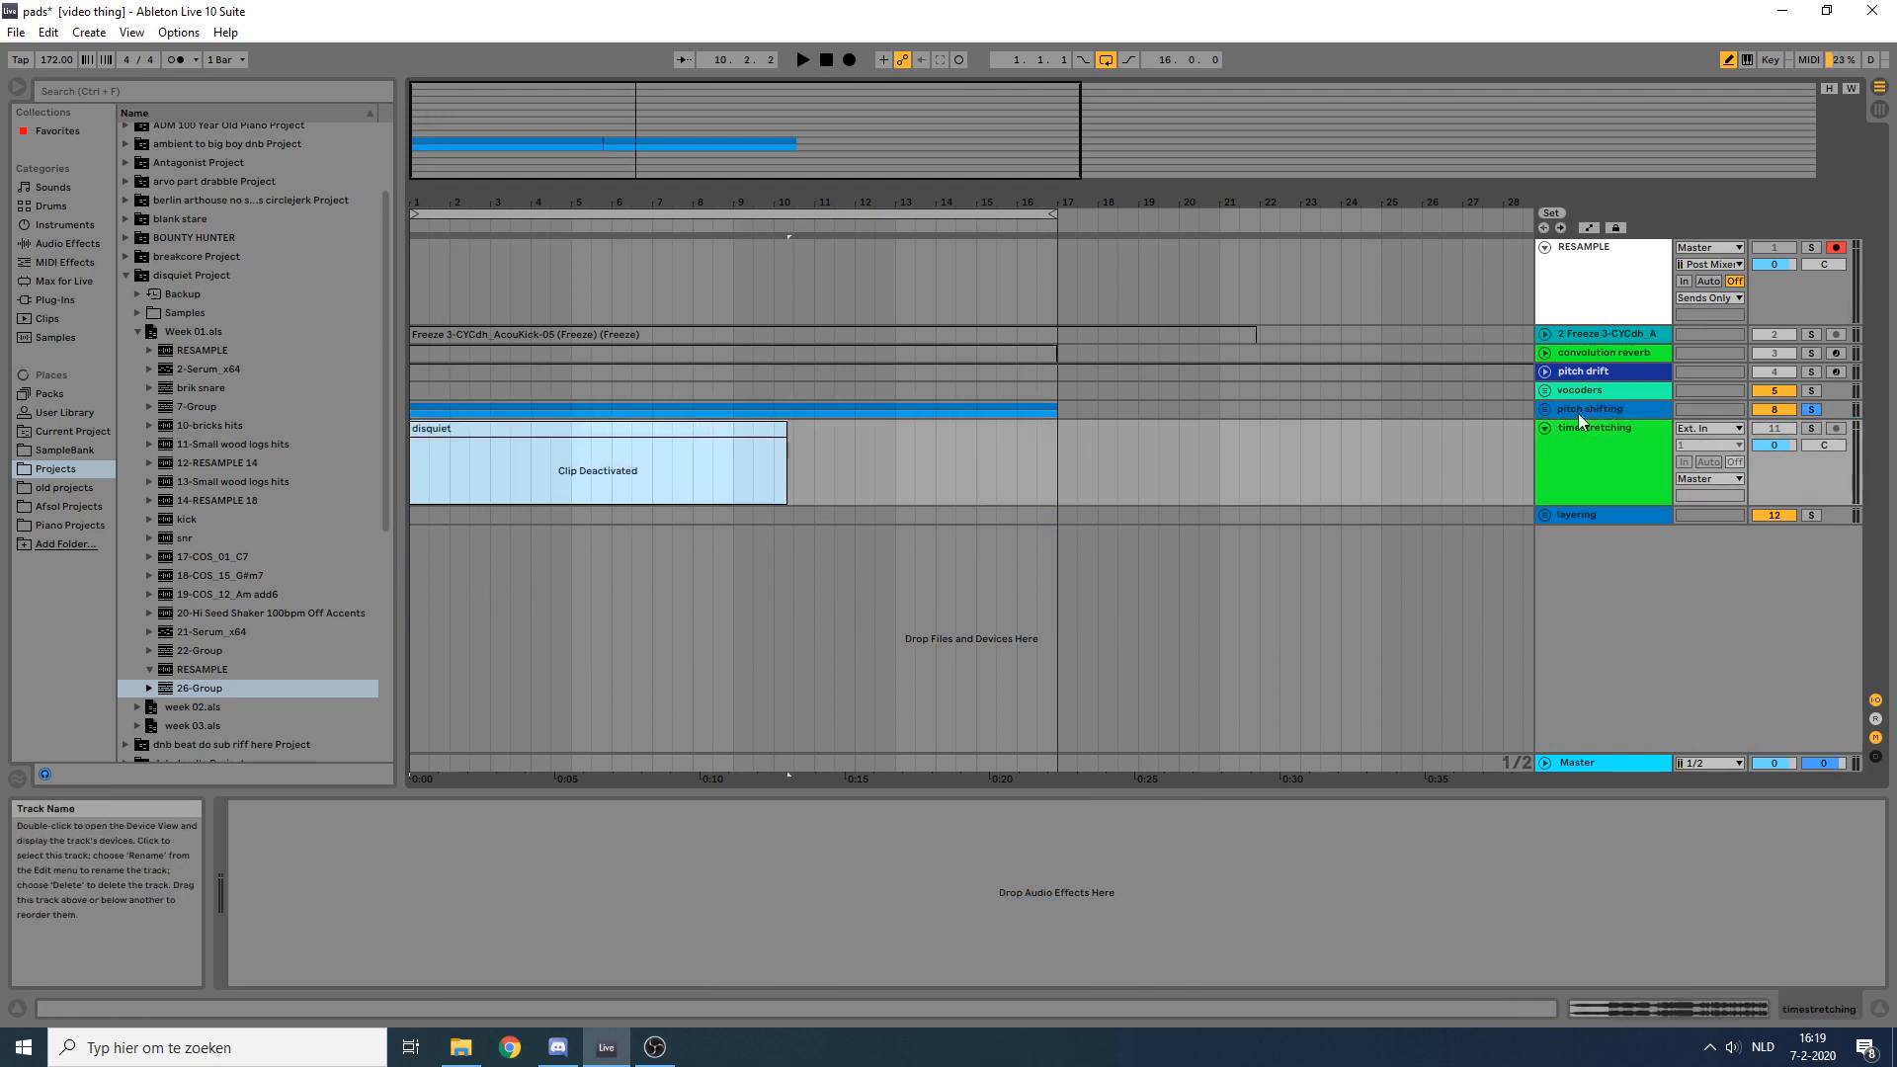
{"action": "key", "text": "0"}
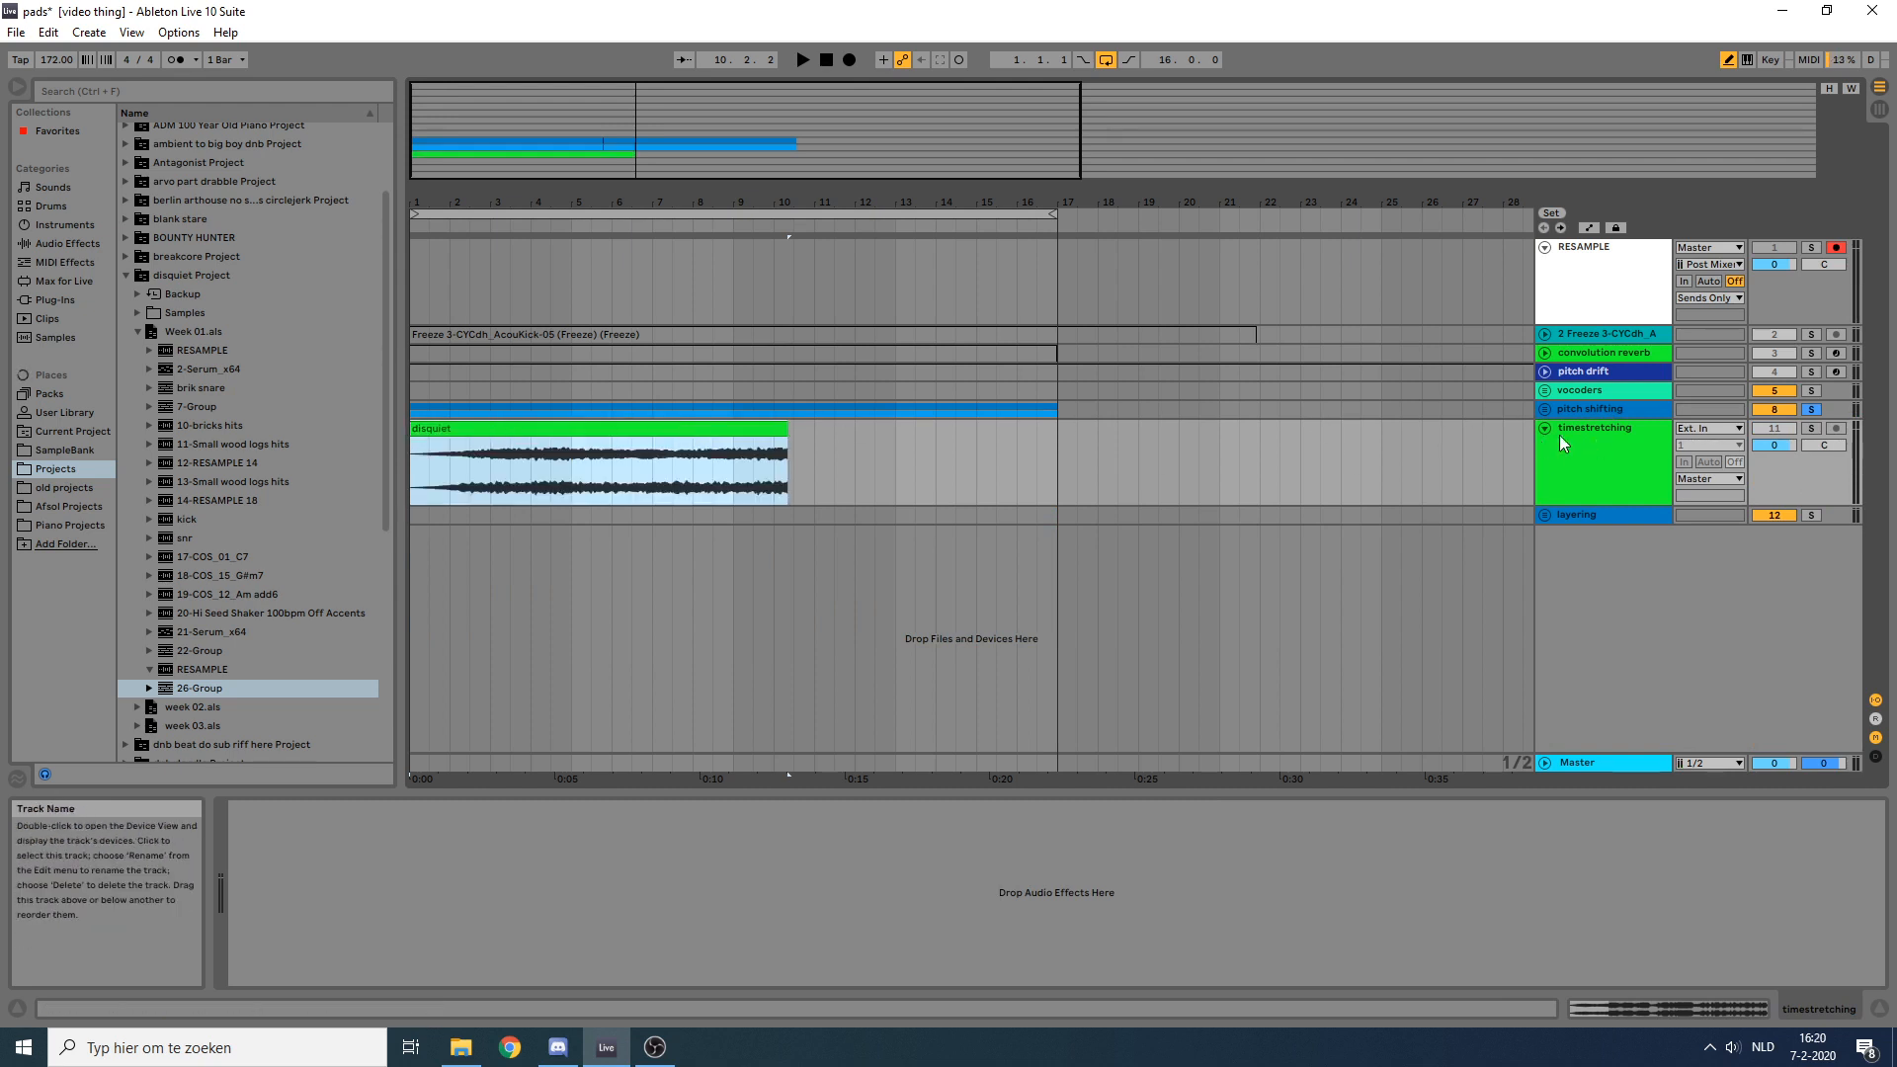
{"action": "left_click", "coordinate": [1660, 464]}
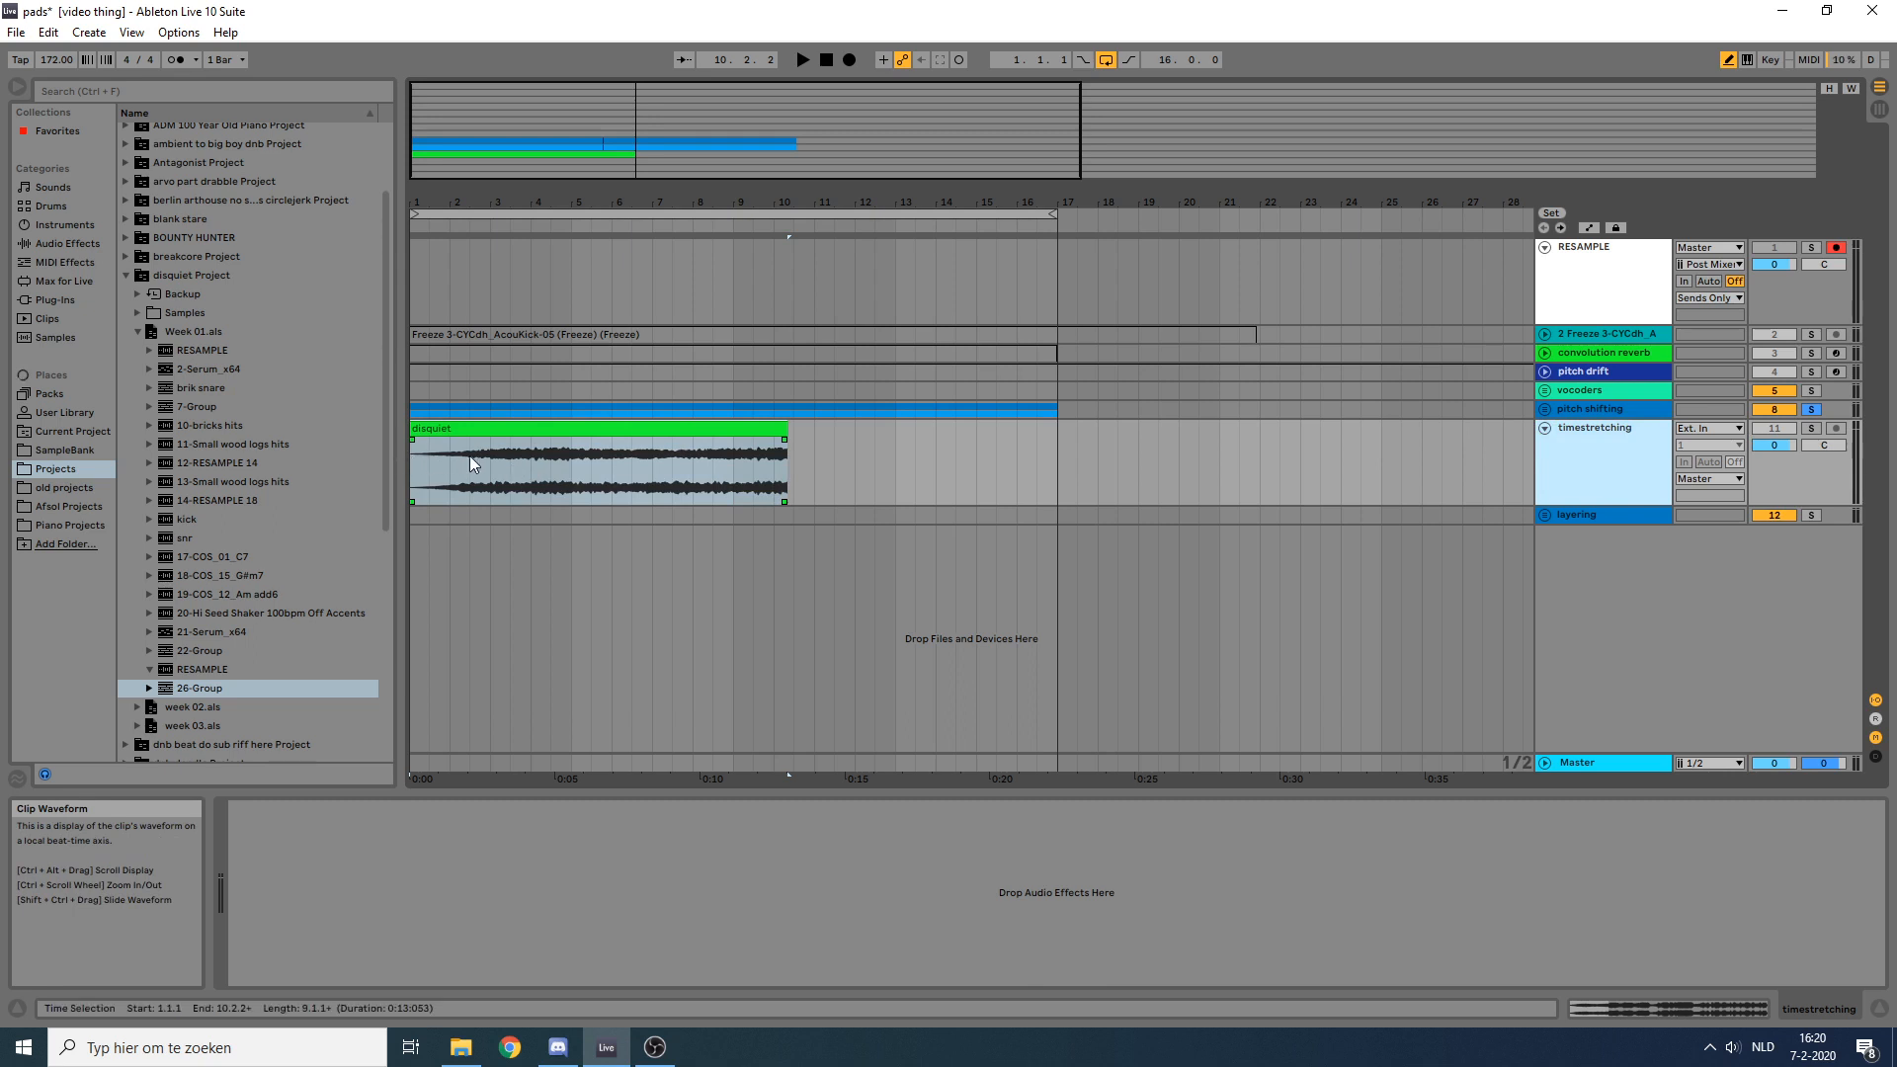
{"action": "left_click", "coordinate": [514, 427]}
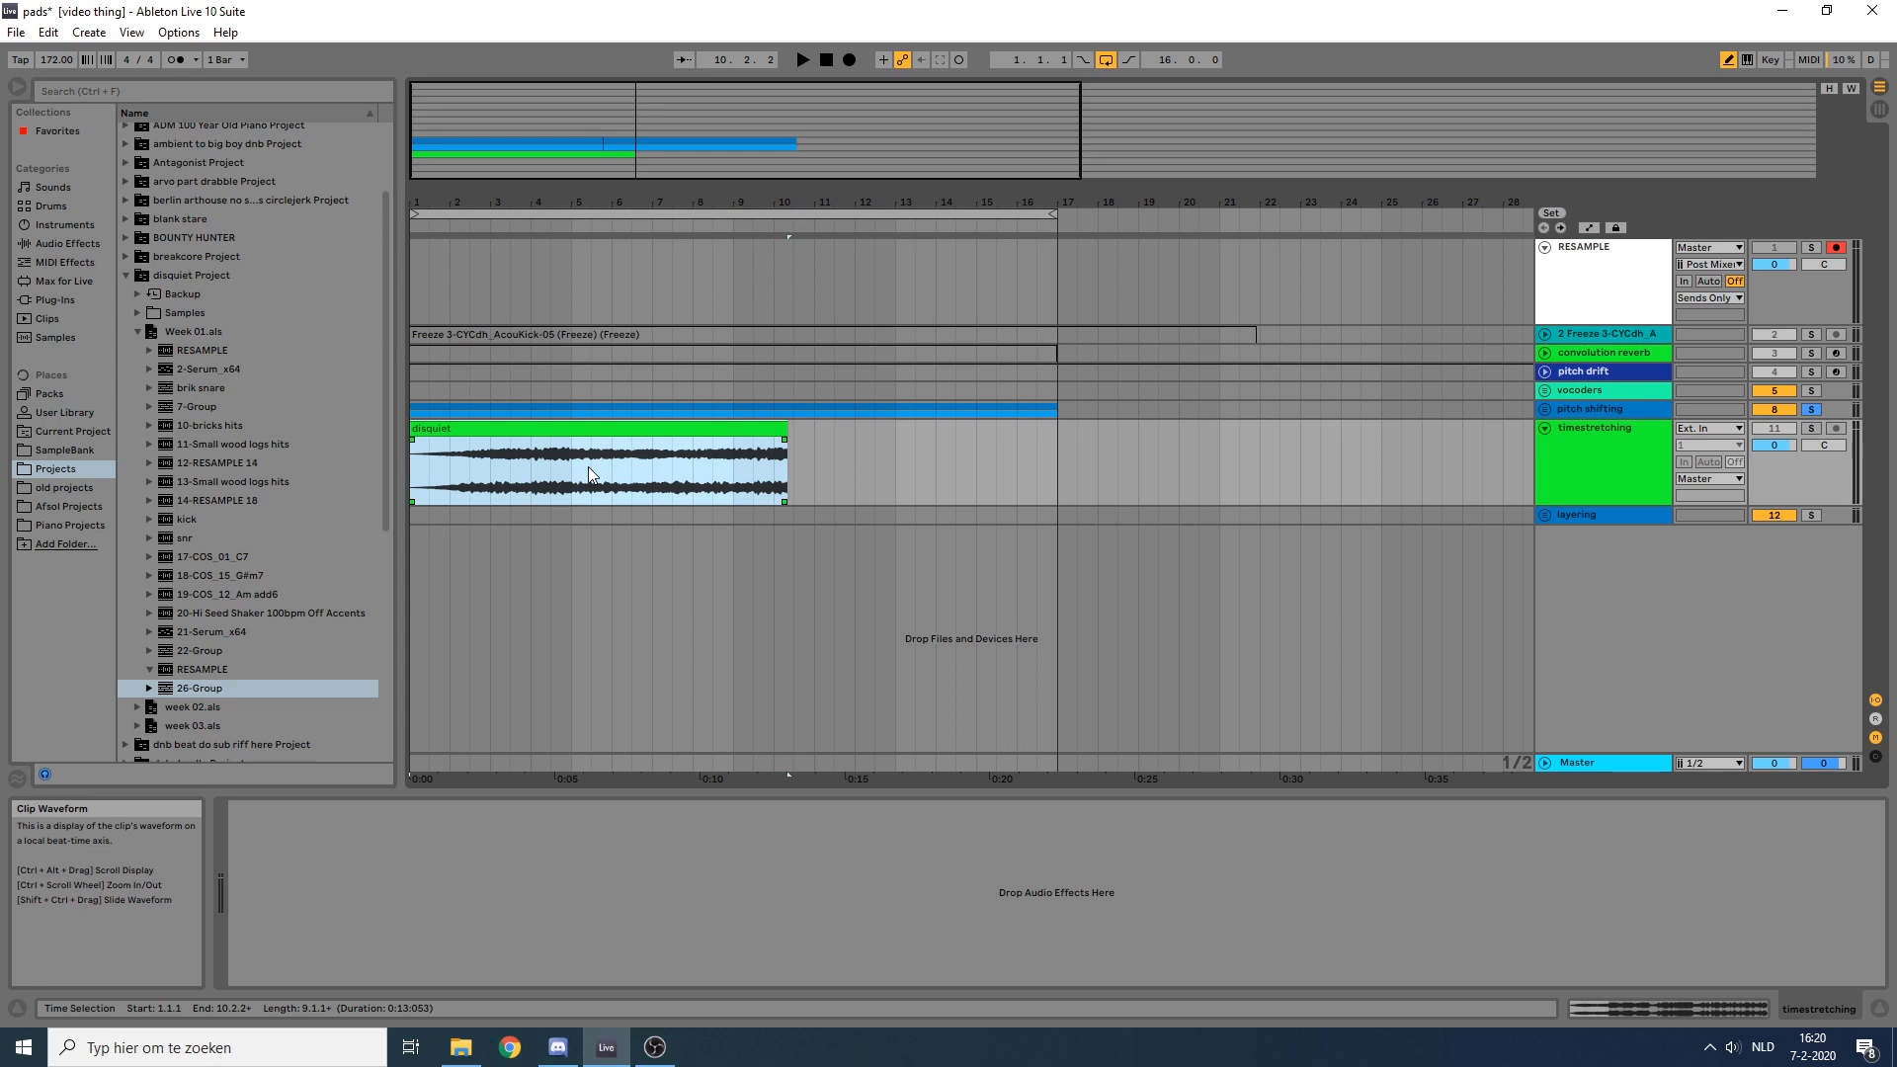
Step: Solo the timestretching track and play the disquiet clip from the start
{"action": "left_click", "coordinate": [1811, 429]}
{"action": "left_click", "coordinate": [710, 428]}
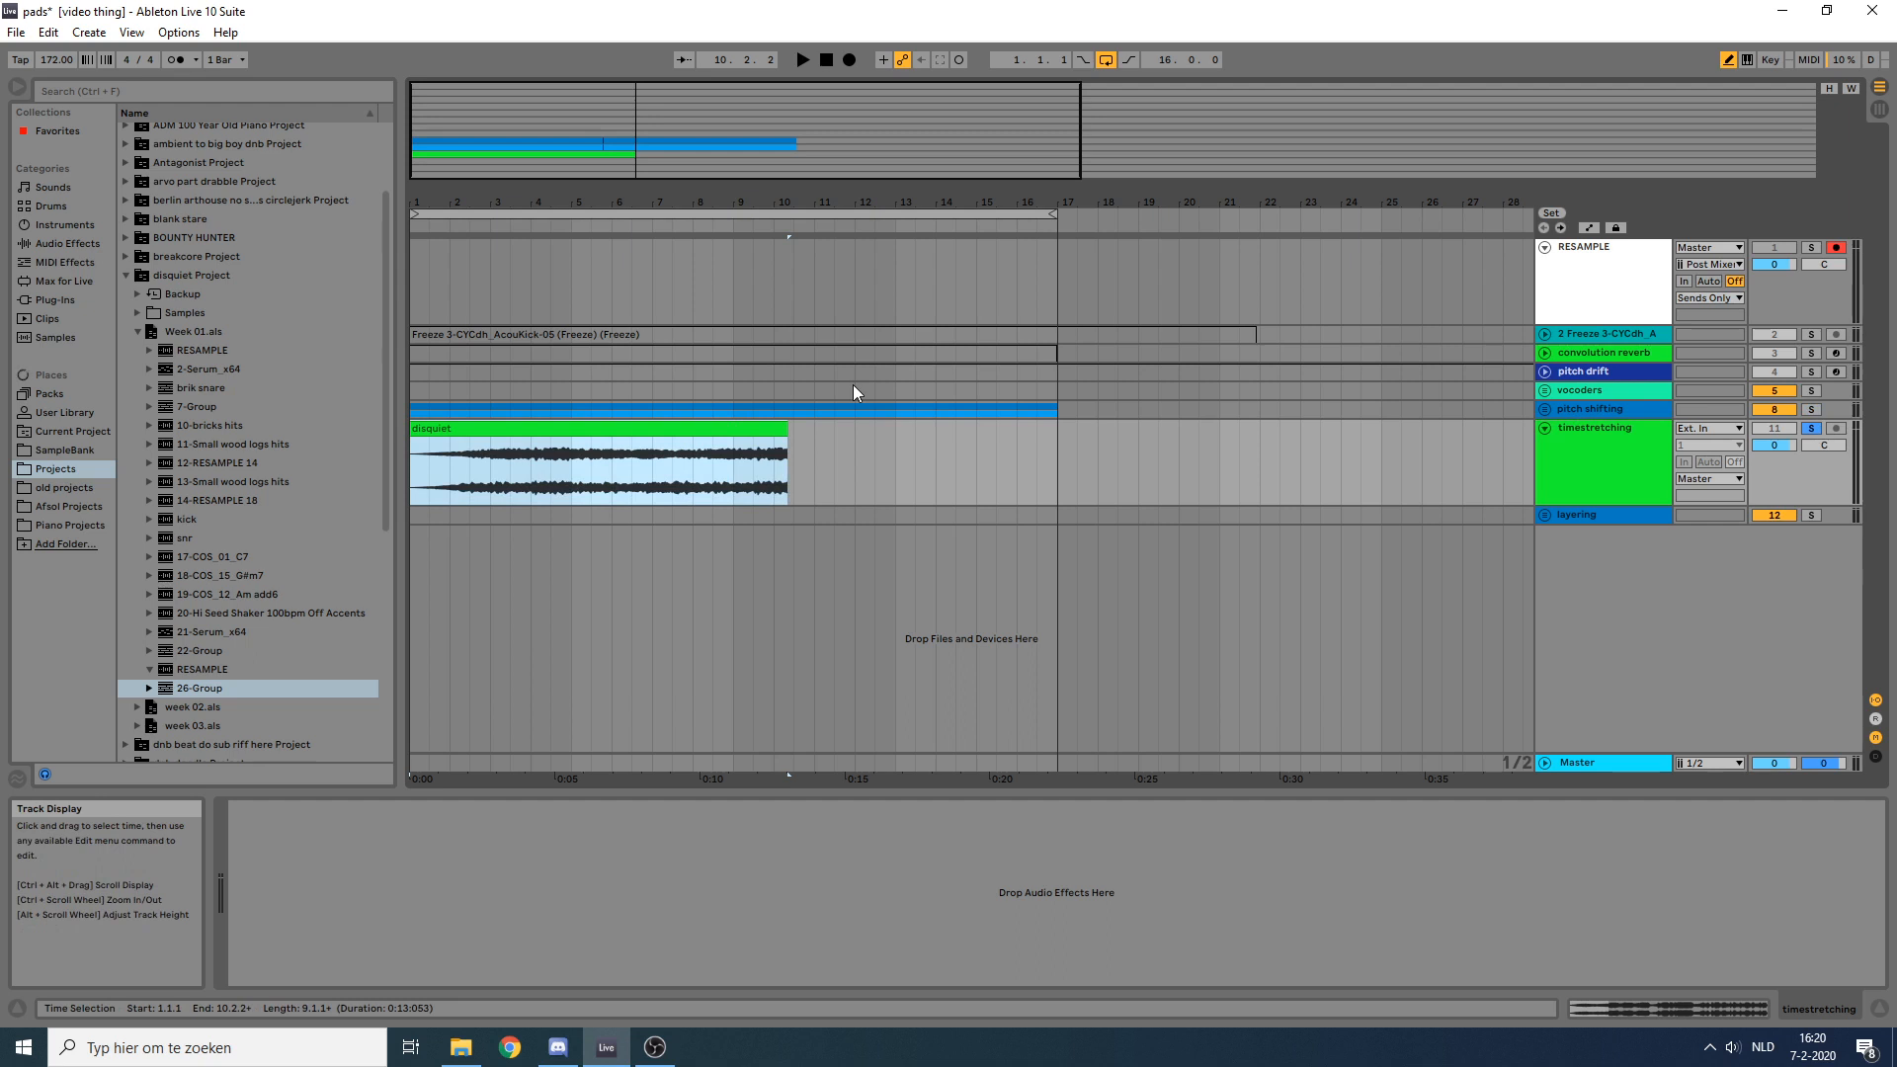
{"action": "key", "text": "space"}
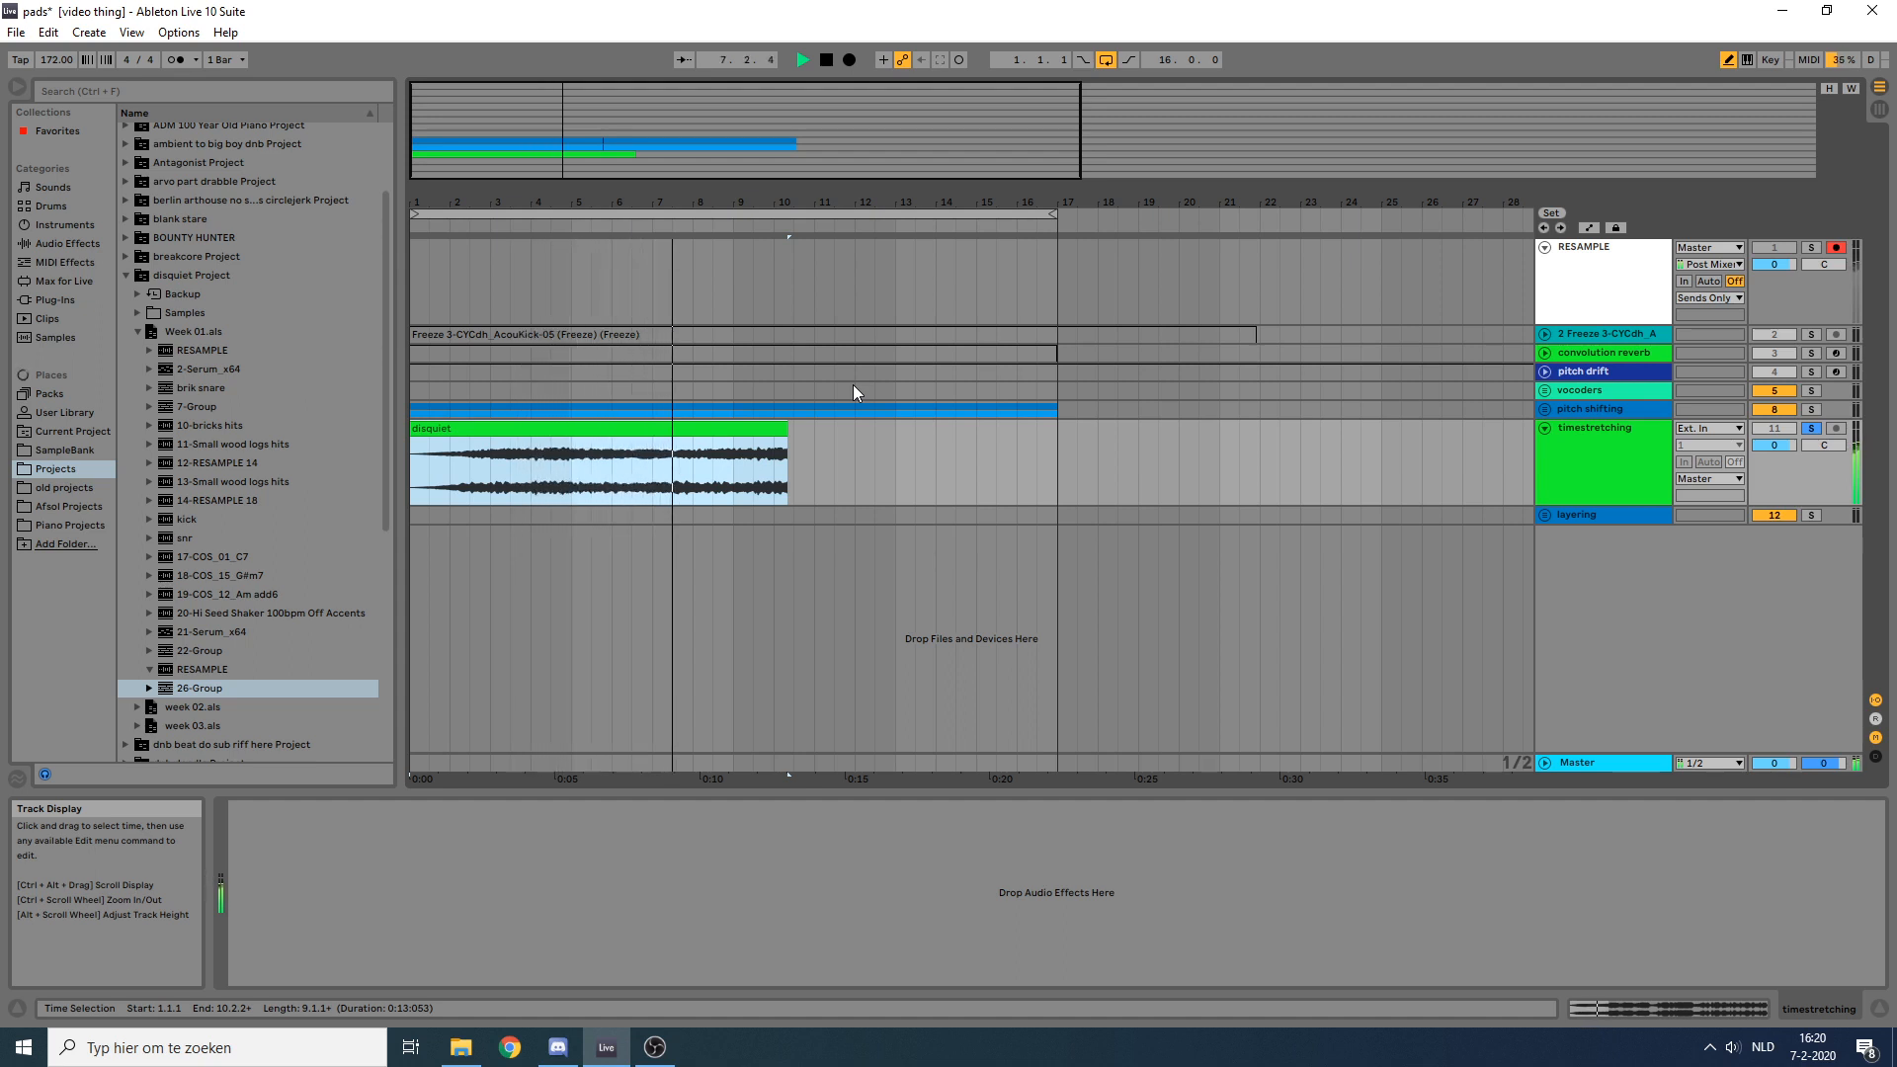
Step: Stop playback and deactivate the disquiet clip on the timestretching track
{"action": "key", "text": "space"}
{"action": "left_click", "coordinate": [728, 427]}
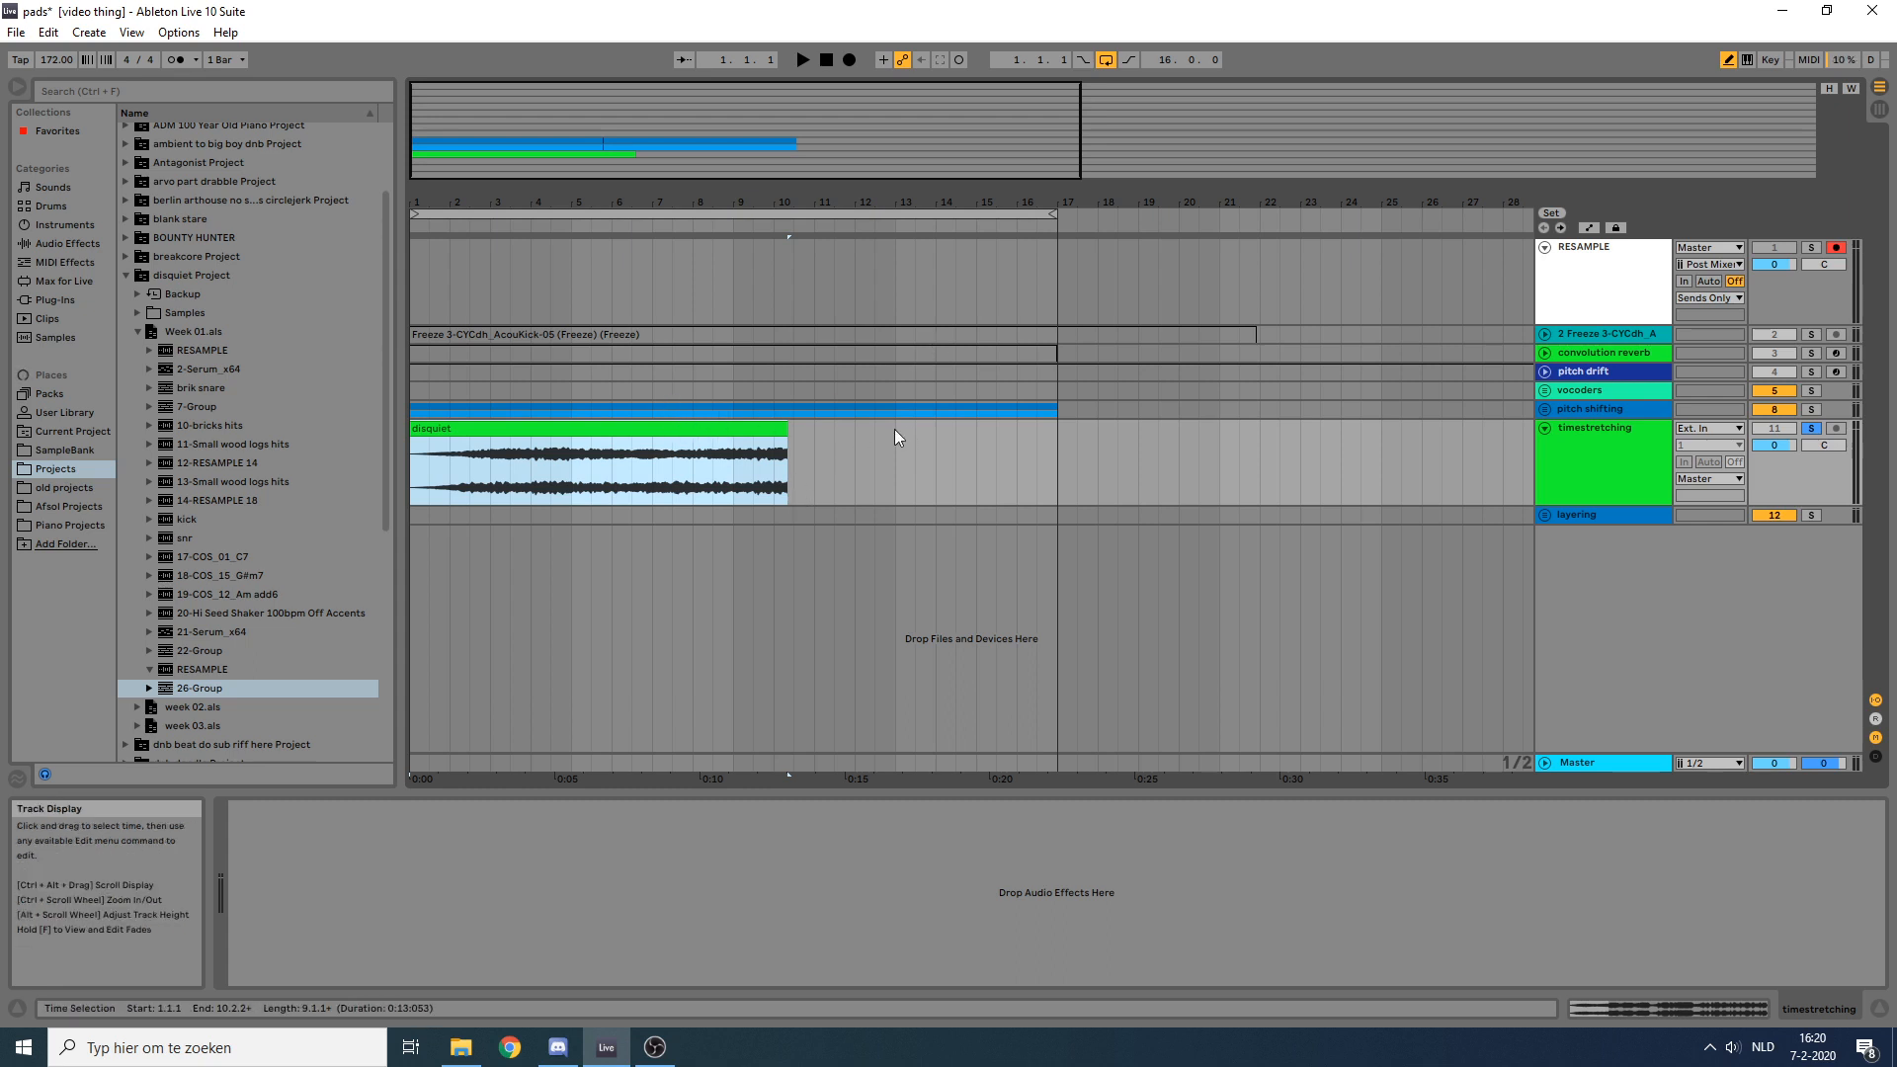
{"action": "left_click", "coordinate": [1644, 431]}
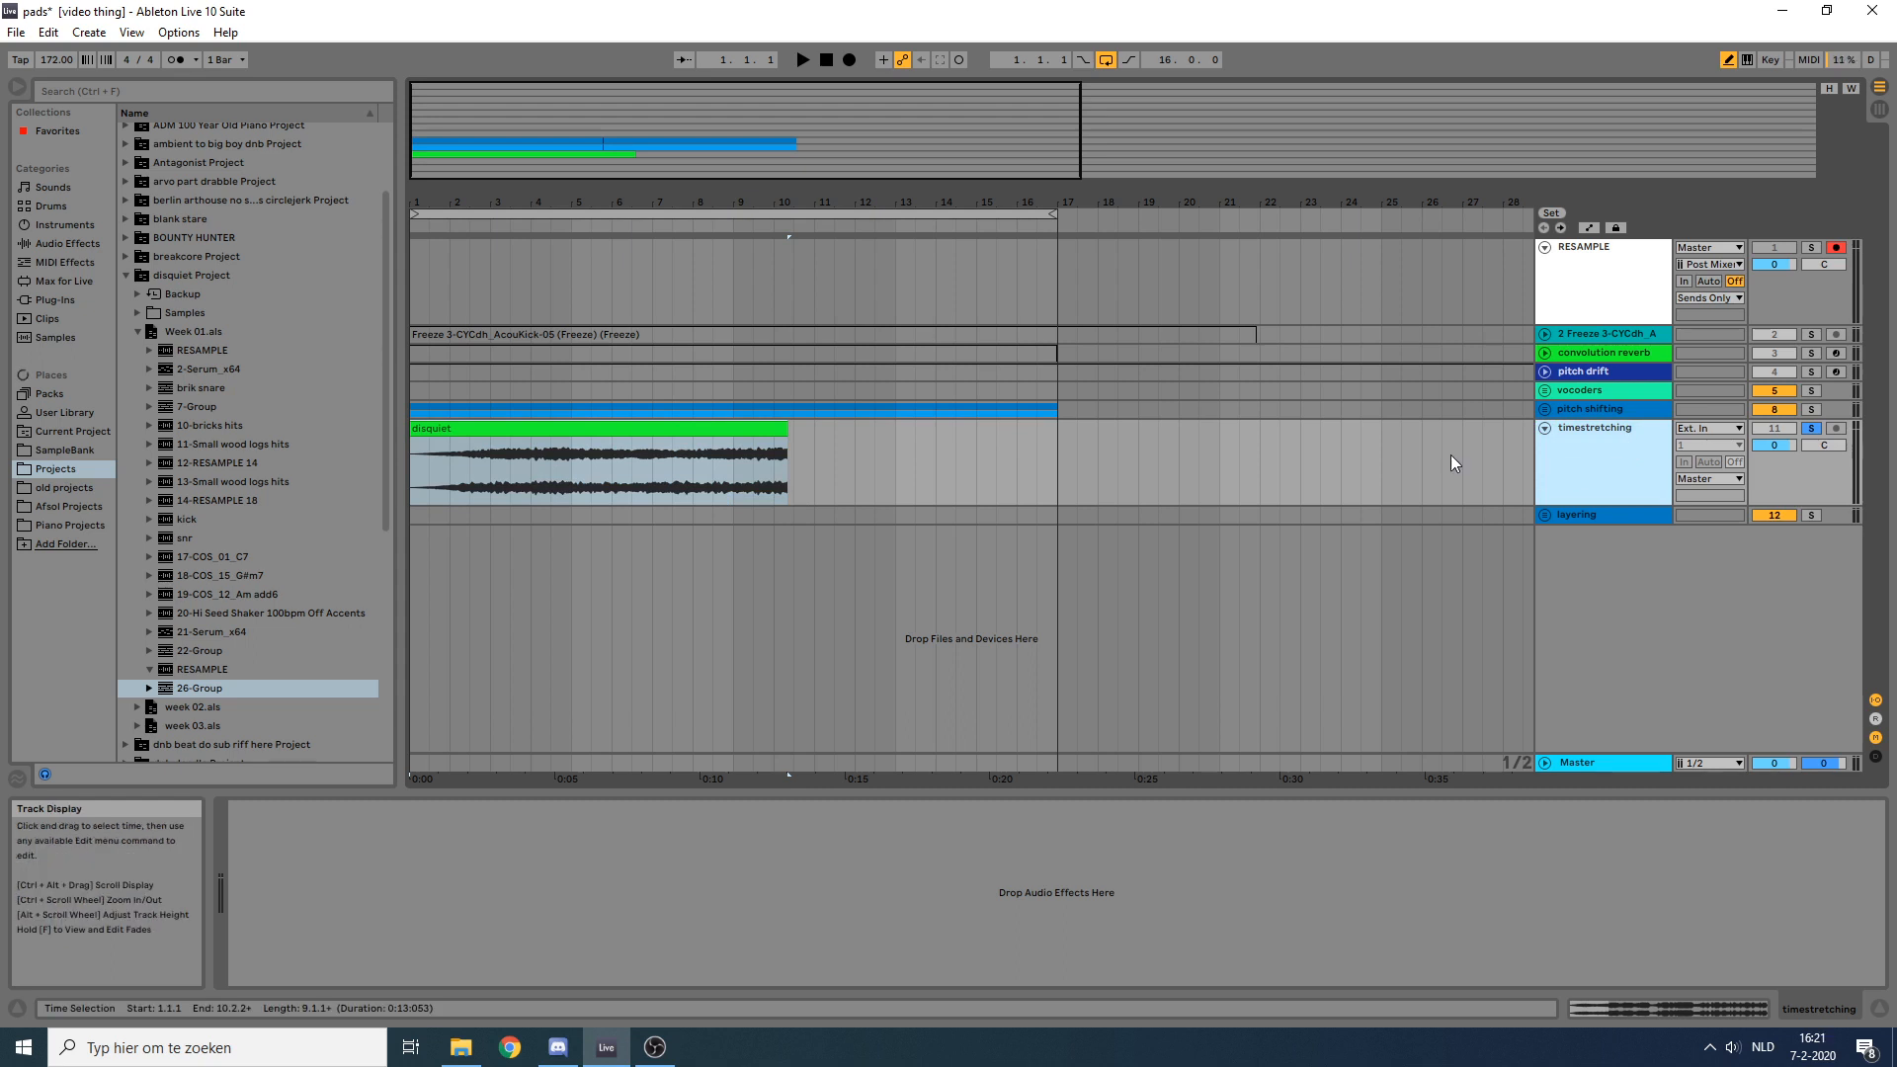
{"action": "left_click", "coordinate": [619, 428]}
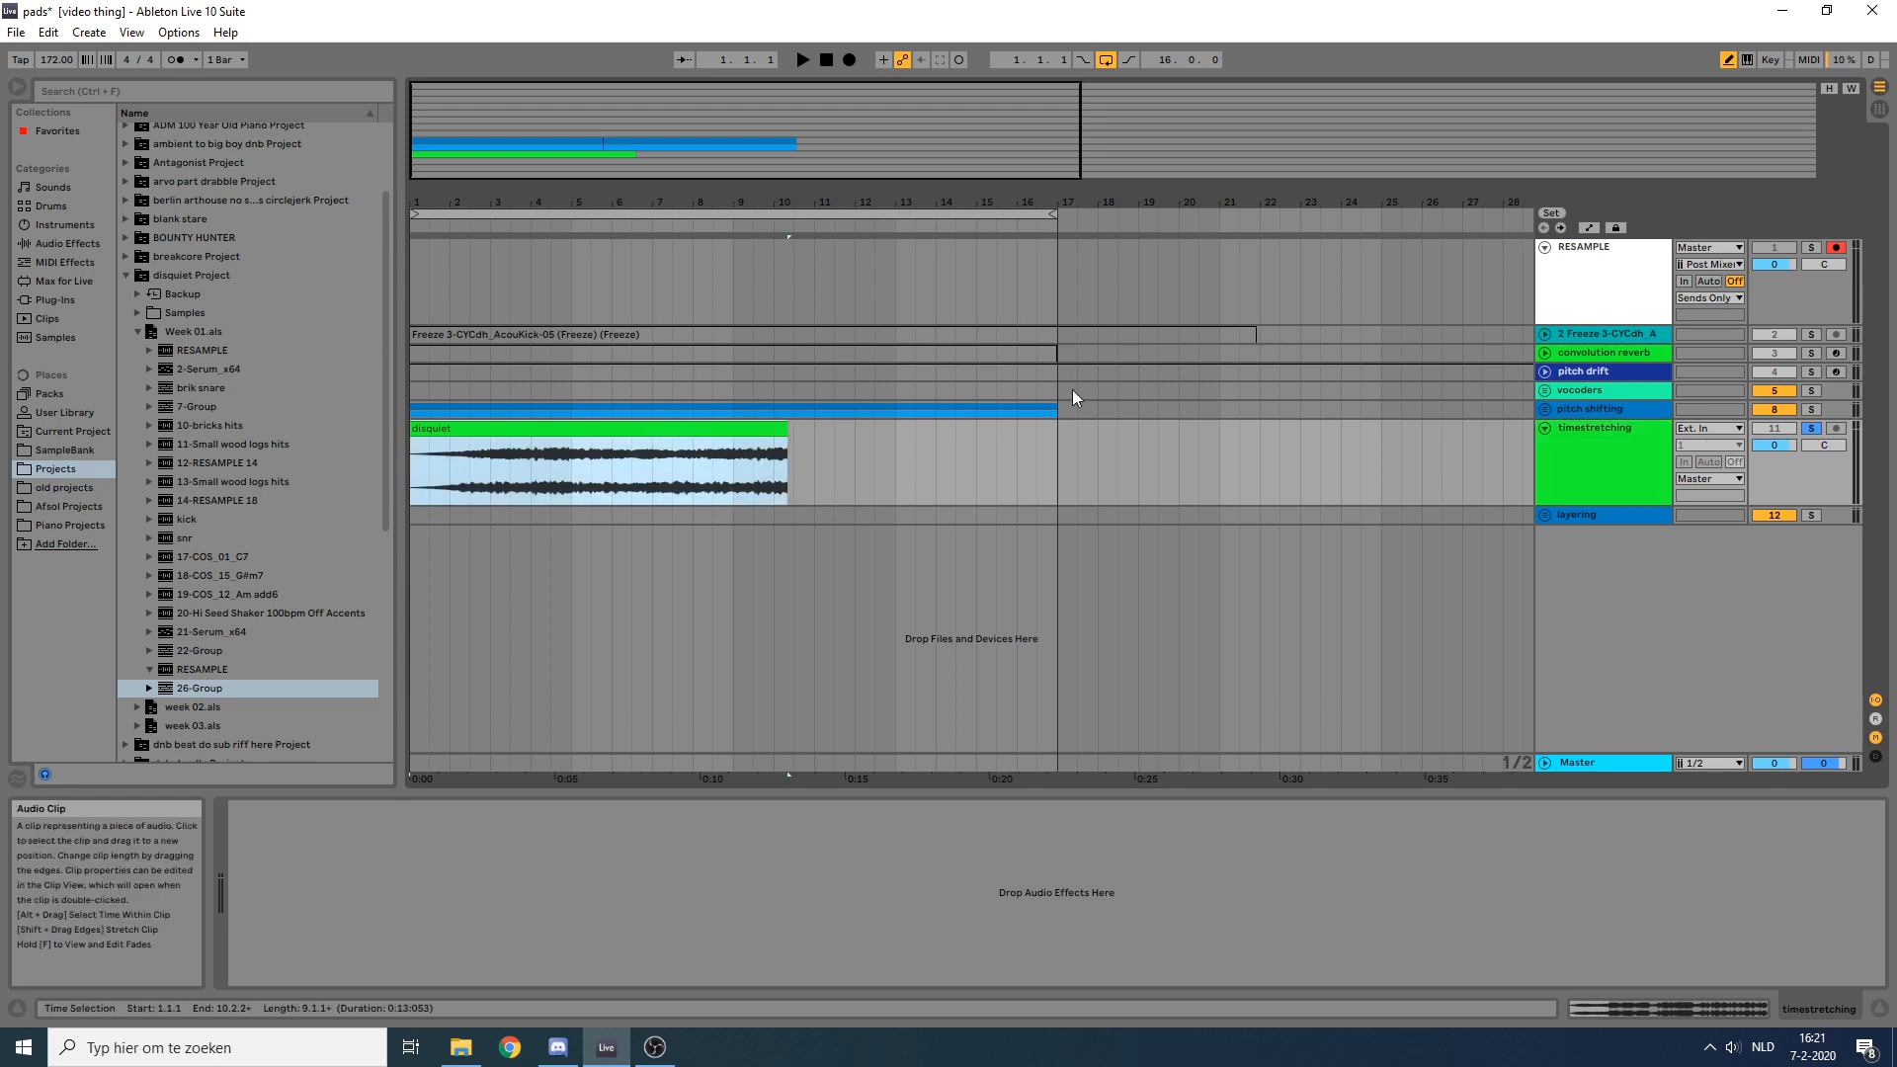
{"action": "left_click", "coordinate": [1629, 434]}
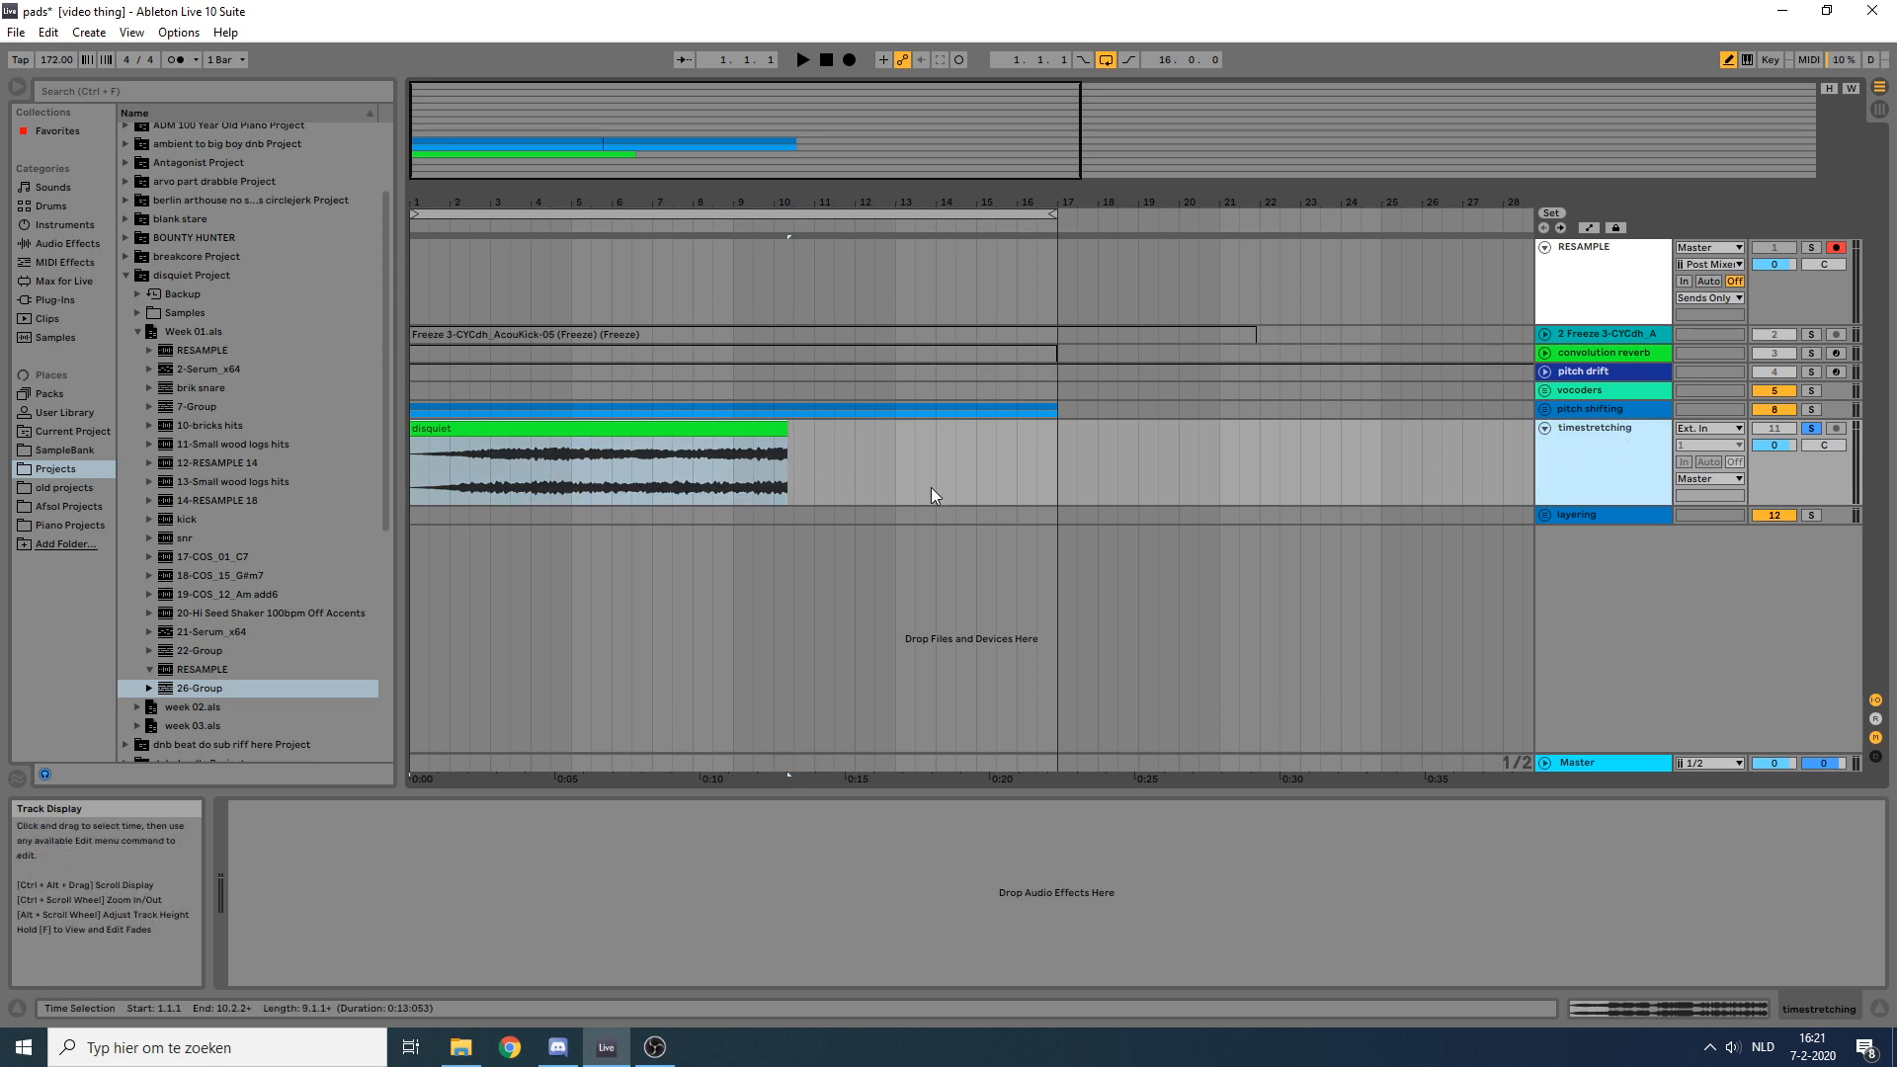
{"action": "left_click", "coordinate": [725, 428]}
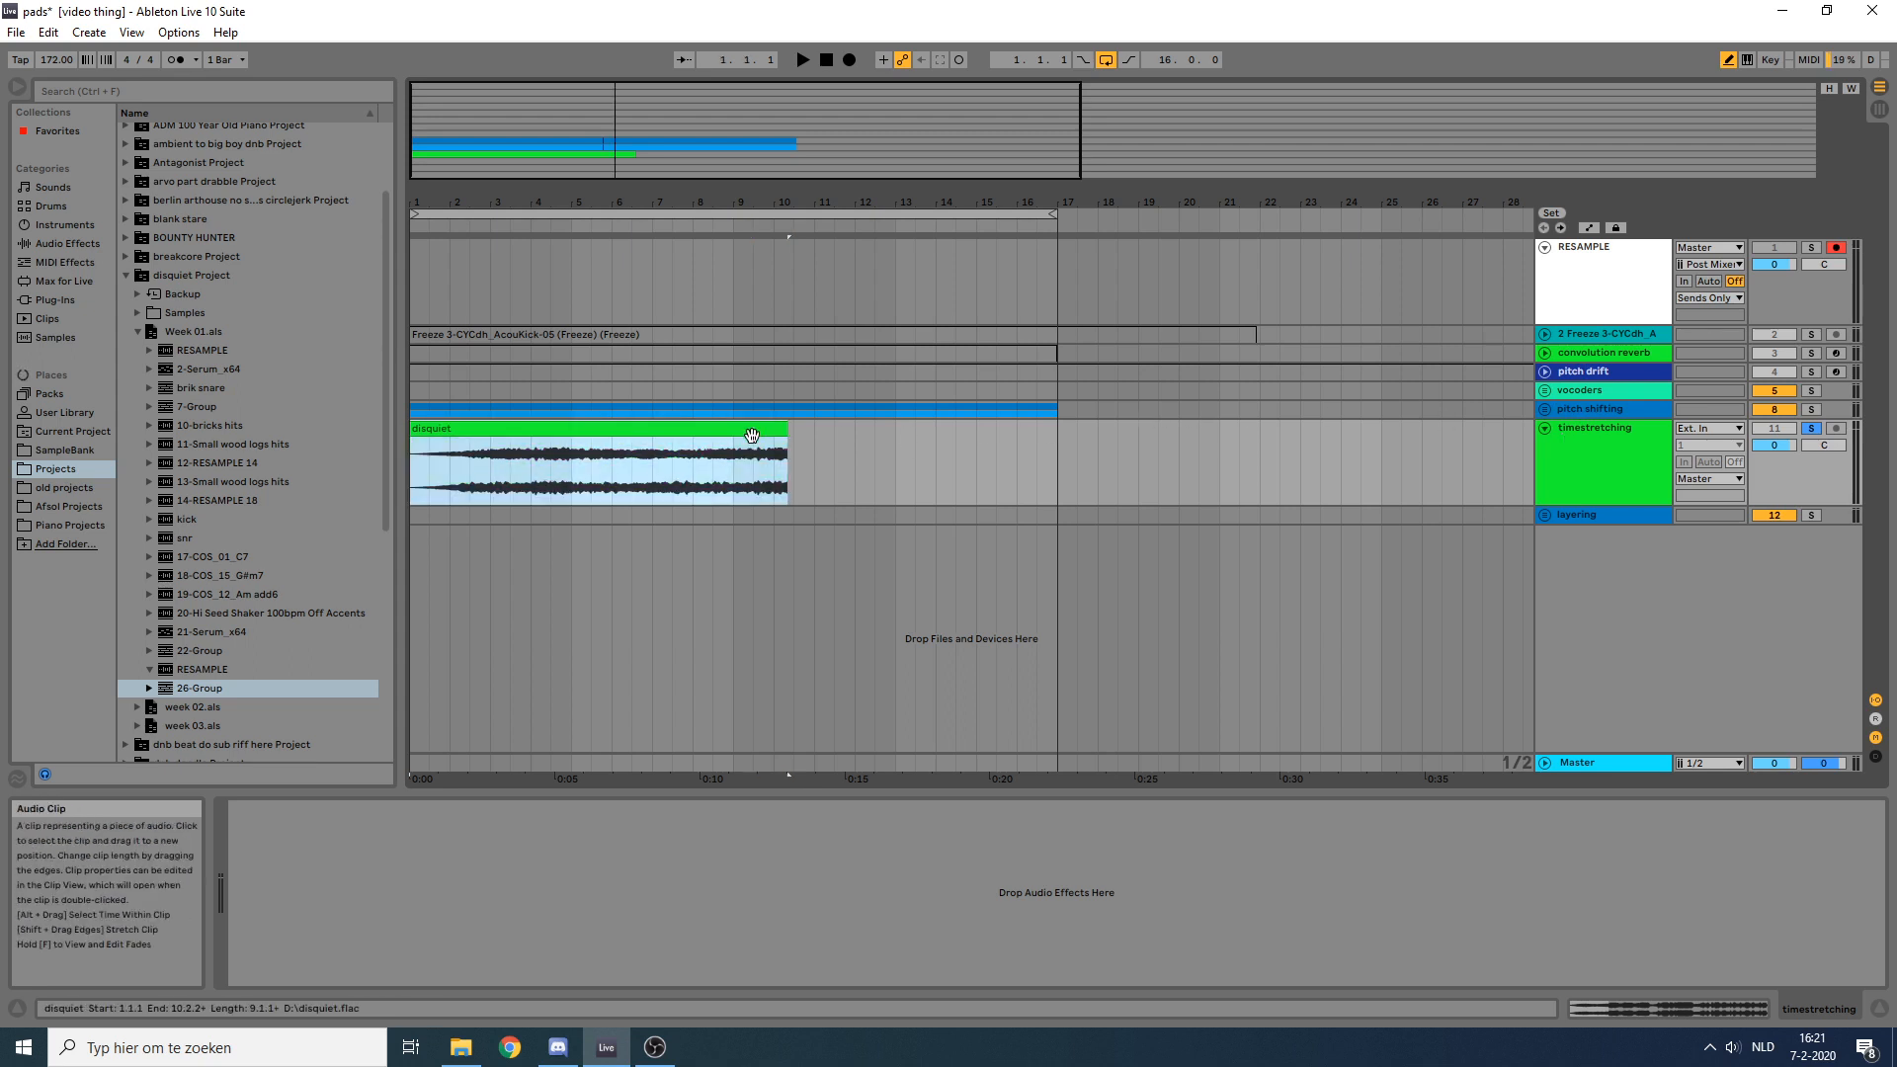
{"action": "key", "text": "0"}
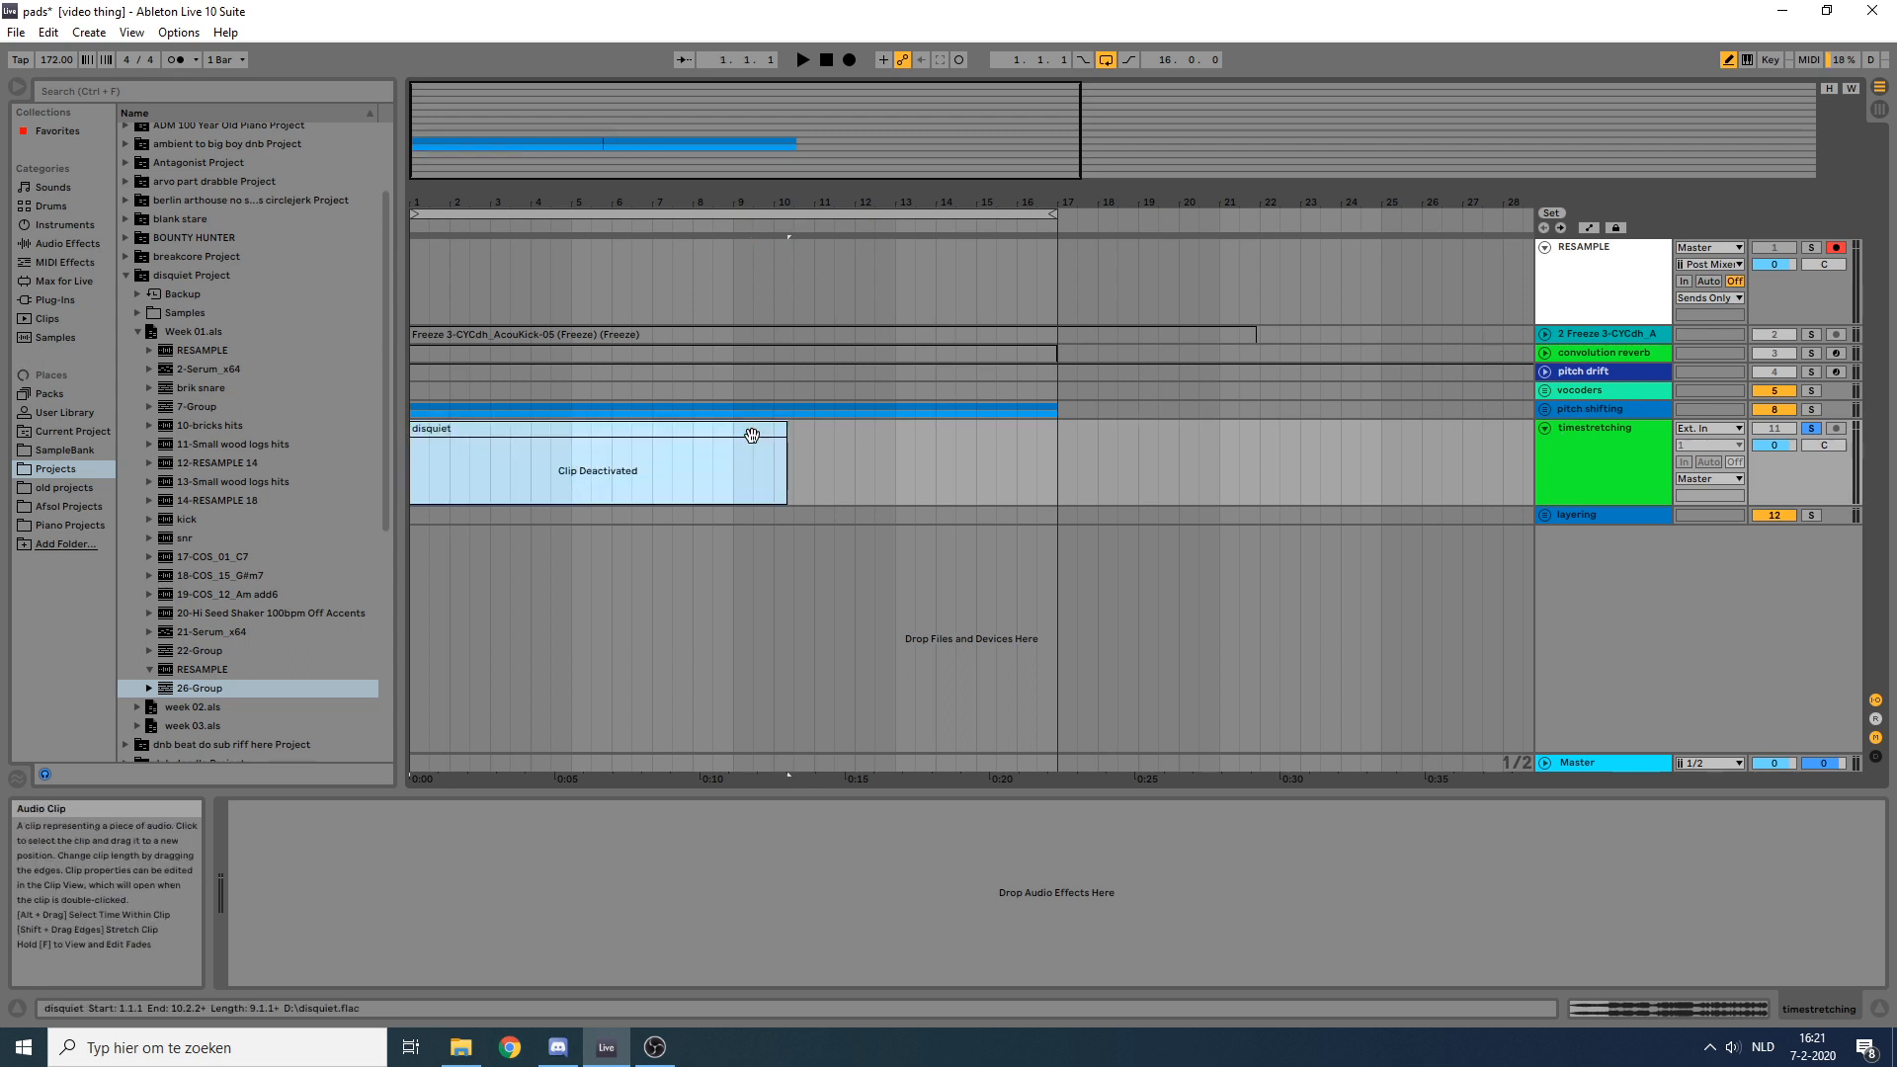
Step: Fold up the timestretching track, unfold the layering group and activate all four clips on its pad and 14 Operator tracks
{"action": "left_click", "coordinate": [1545, 428]}
{"action": "left_click", "coordinate": [1547, 446]}
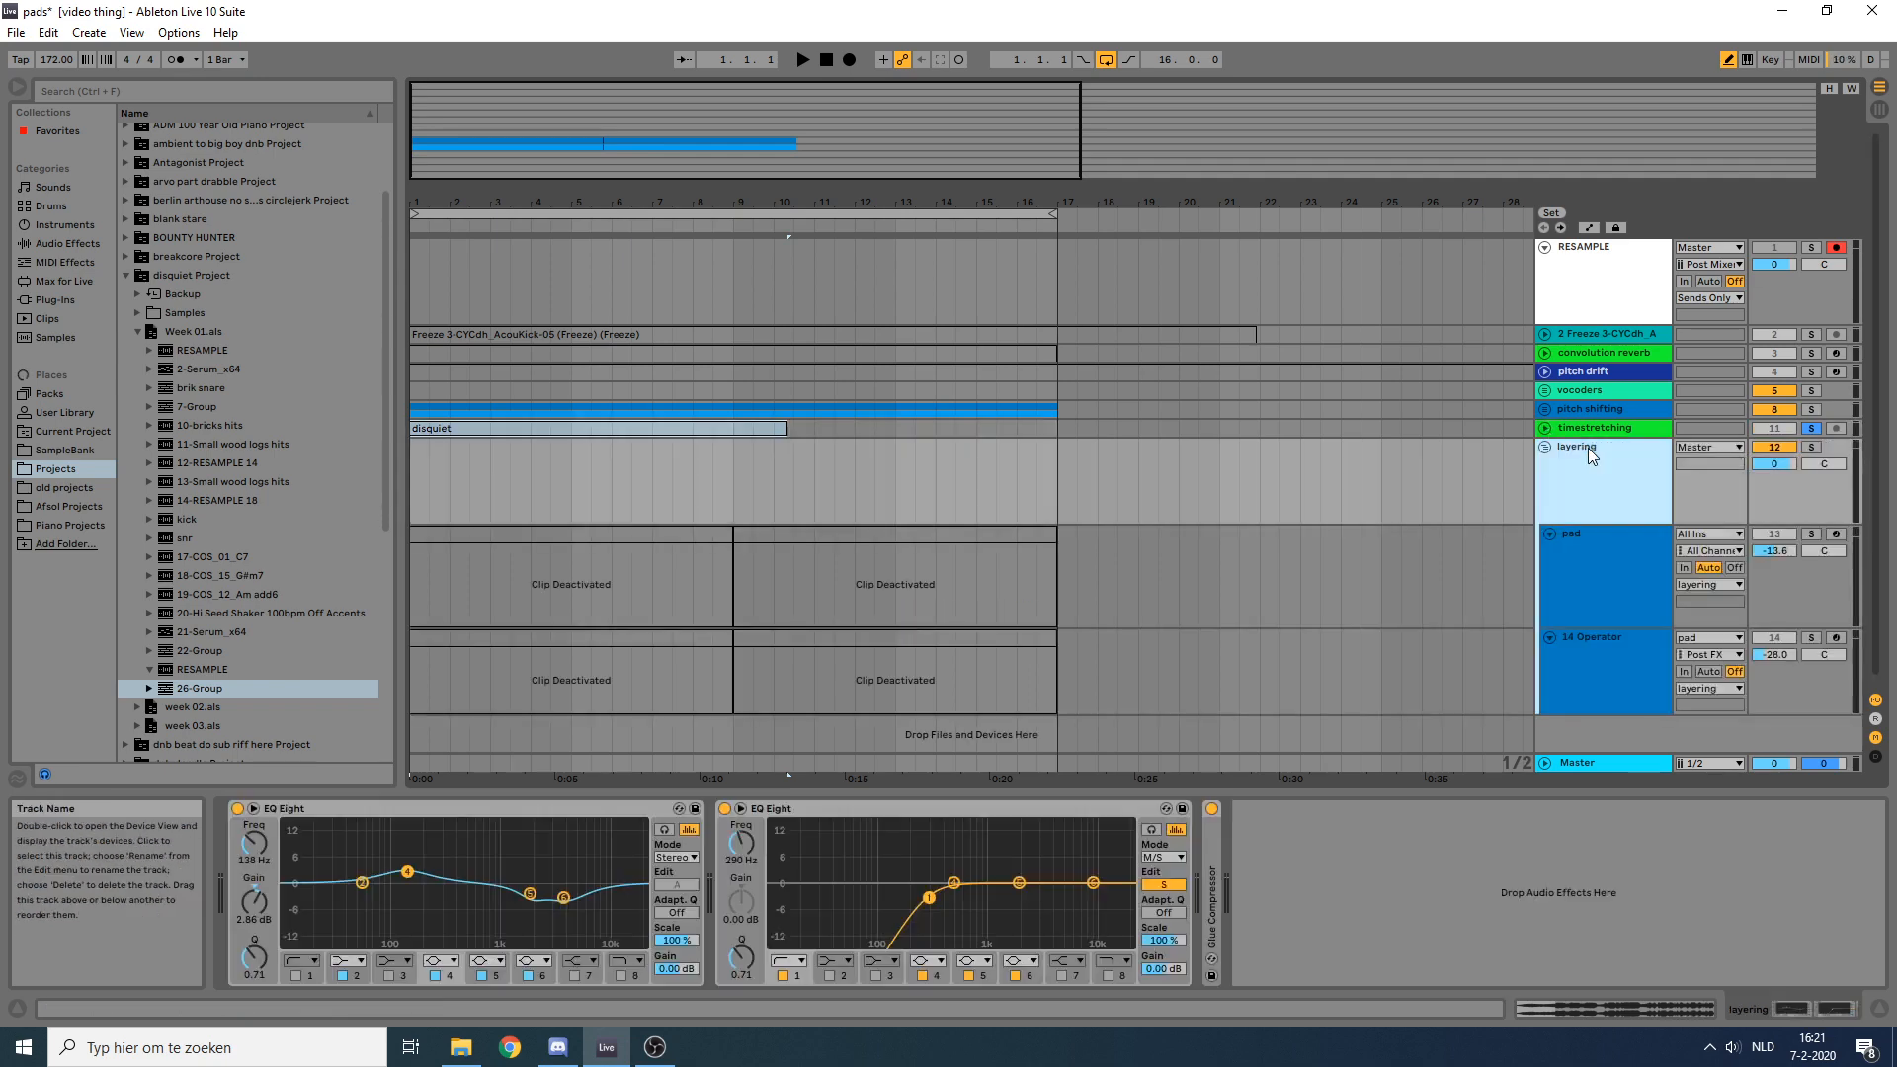
{"action": "left_click", "coordinate": [905, 539]}
{"action": "left_click", "coordinate": [630, 652], "text": "shift"}
{"action": "left_click", "coordinate": [634, 642], "text": "shift"}
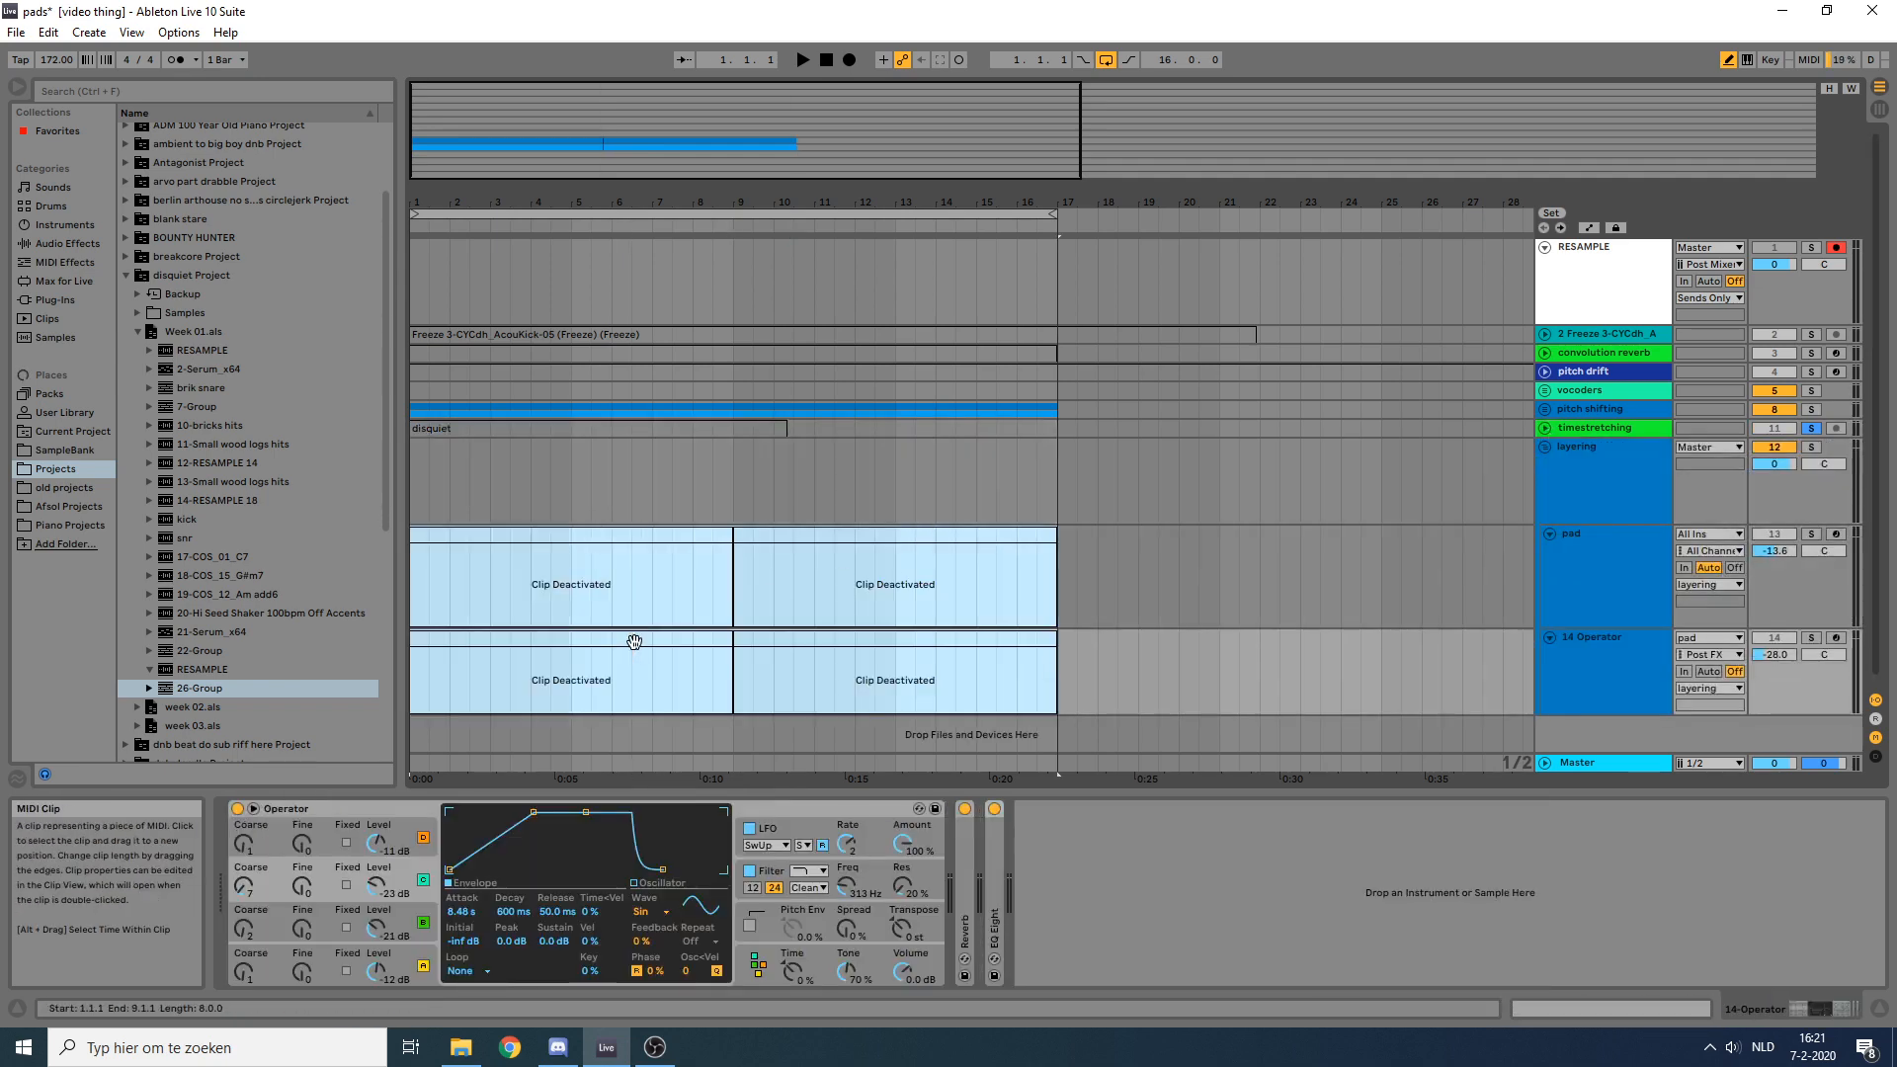
{"action": "key", "text": "0"}
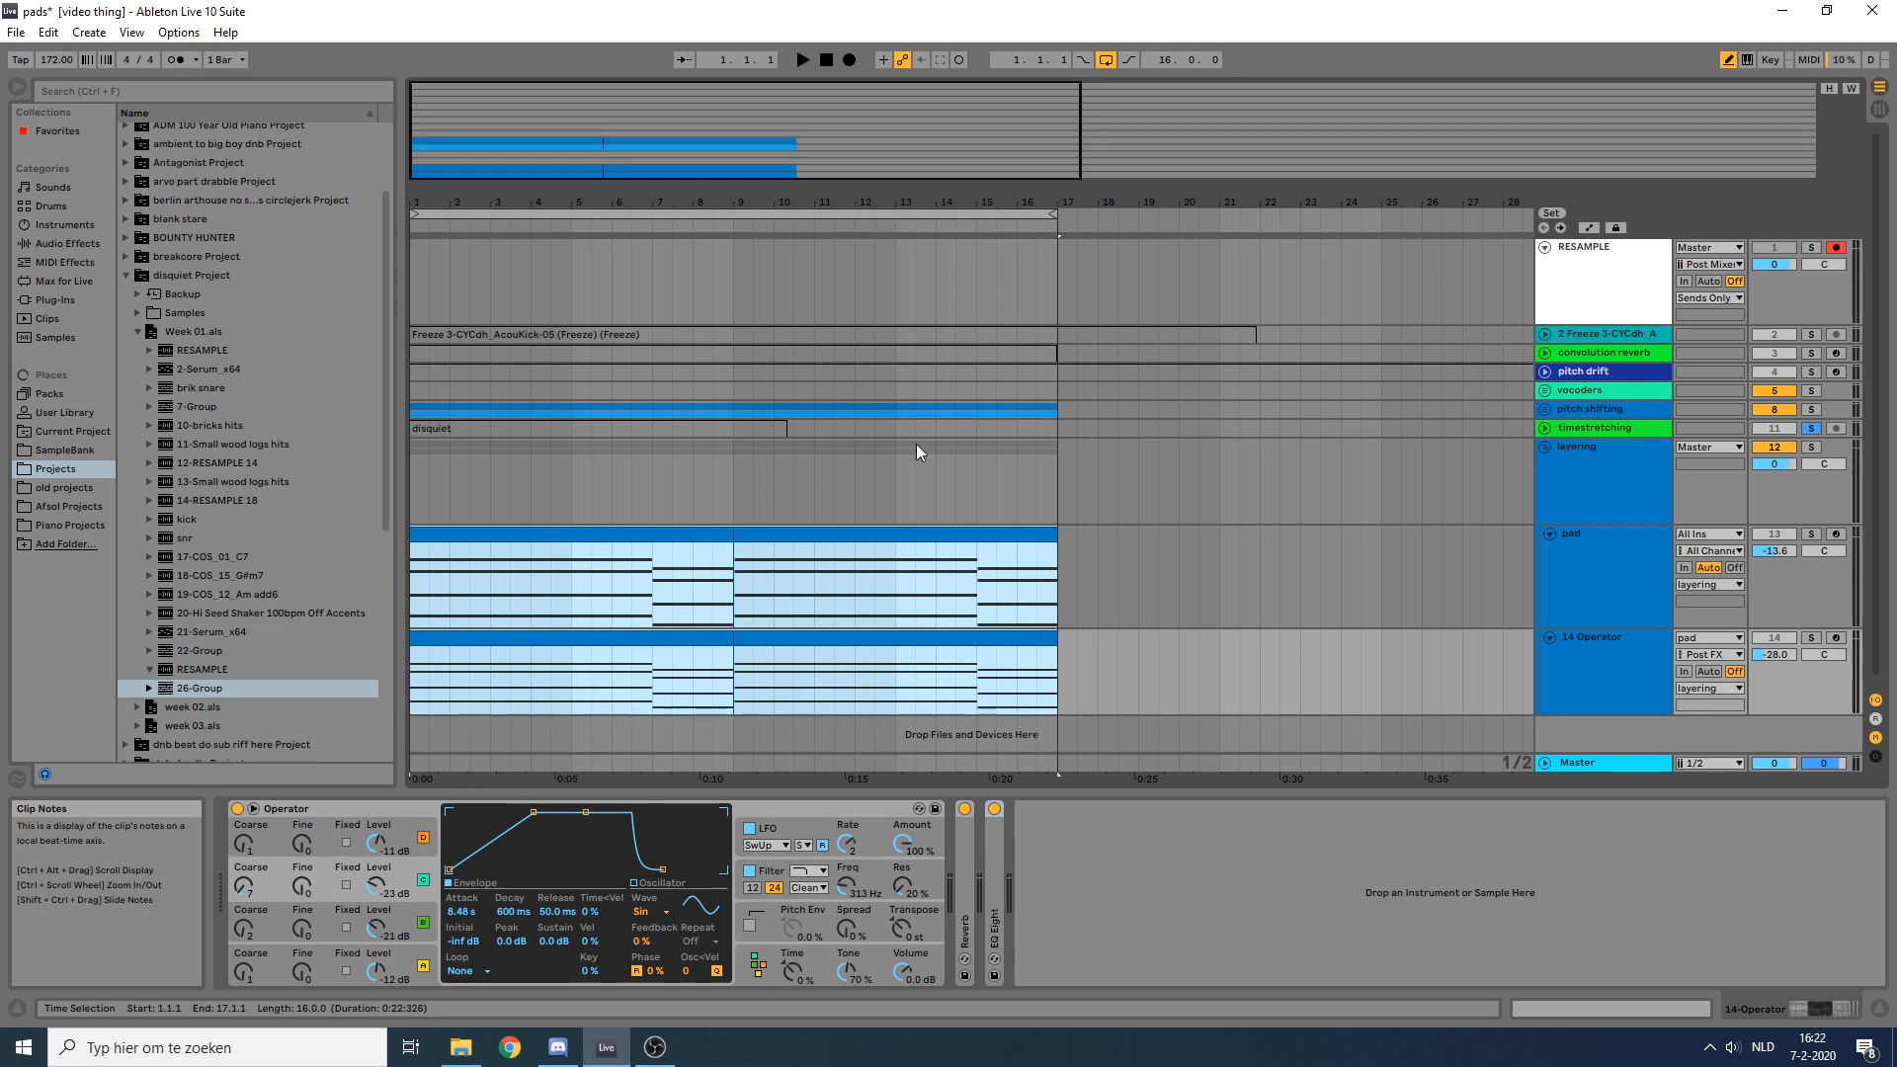
Step: Examine the device chains of the pad and 14 Operator tracks inside the layering group
{"action": "left_click", "coordinate": [1598, 537]}
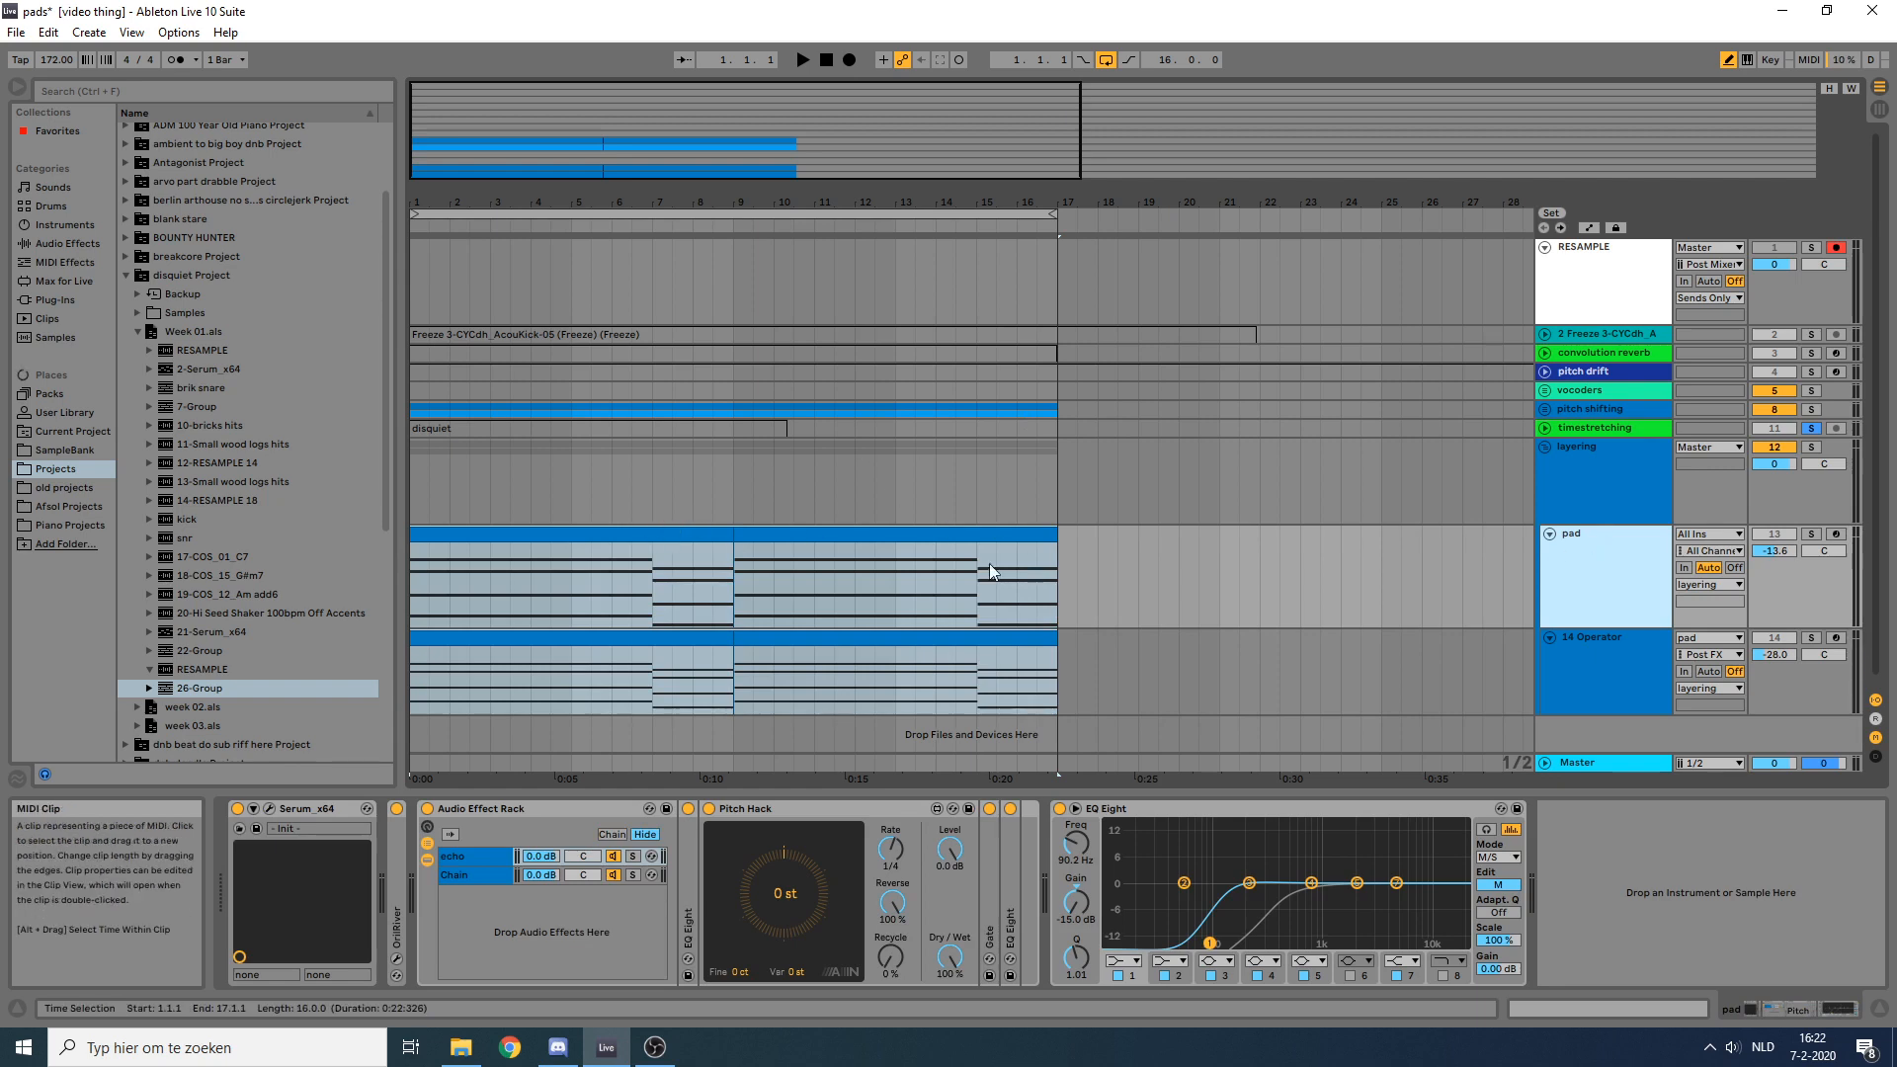
{"action": "left_click", "coordinate": [698, 538]}
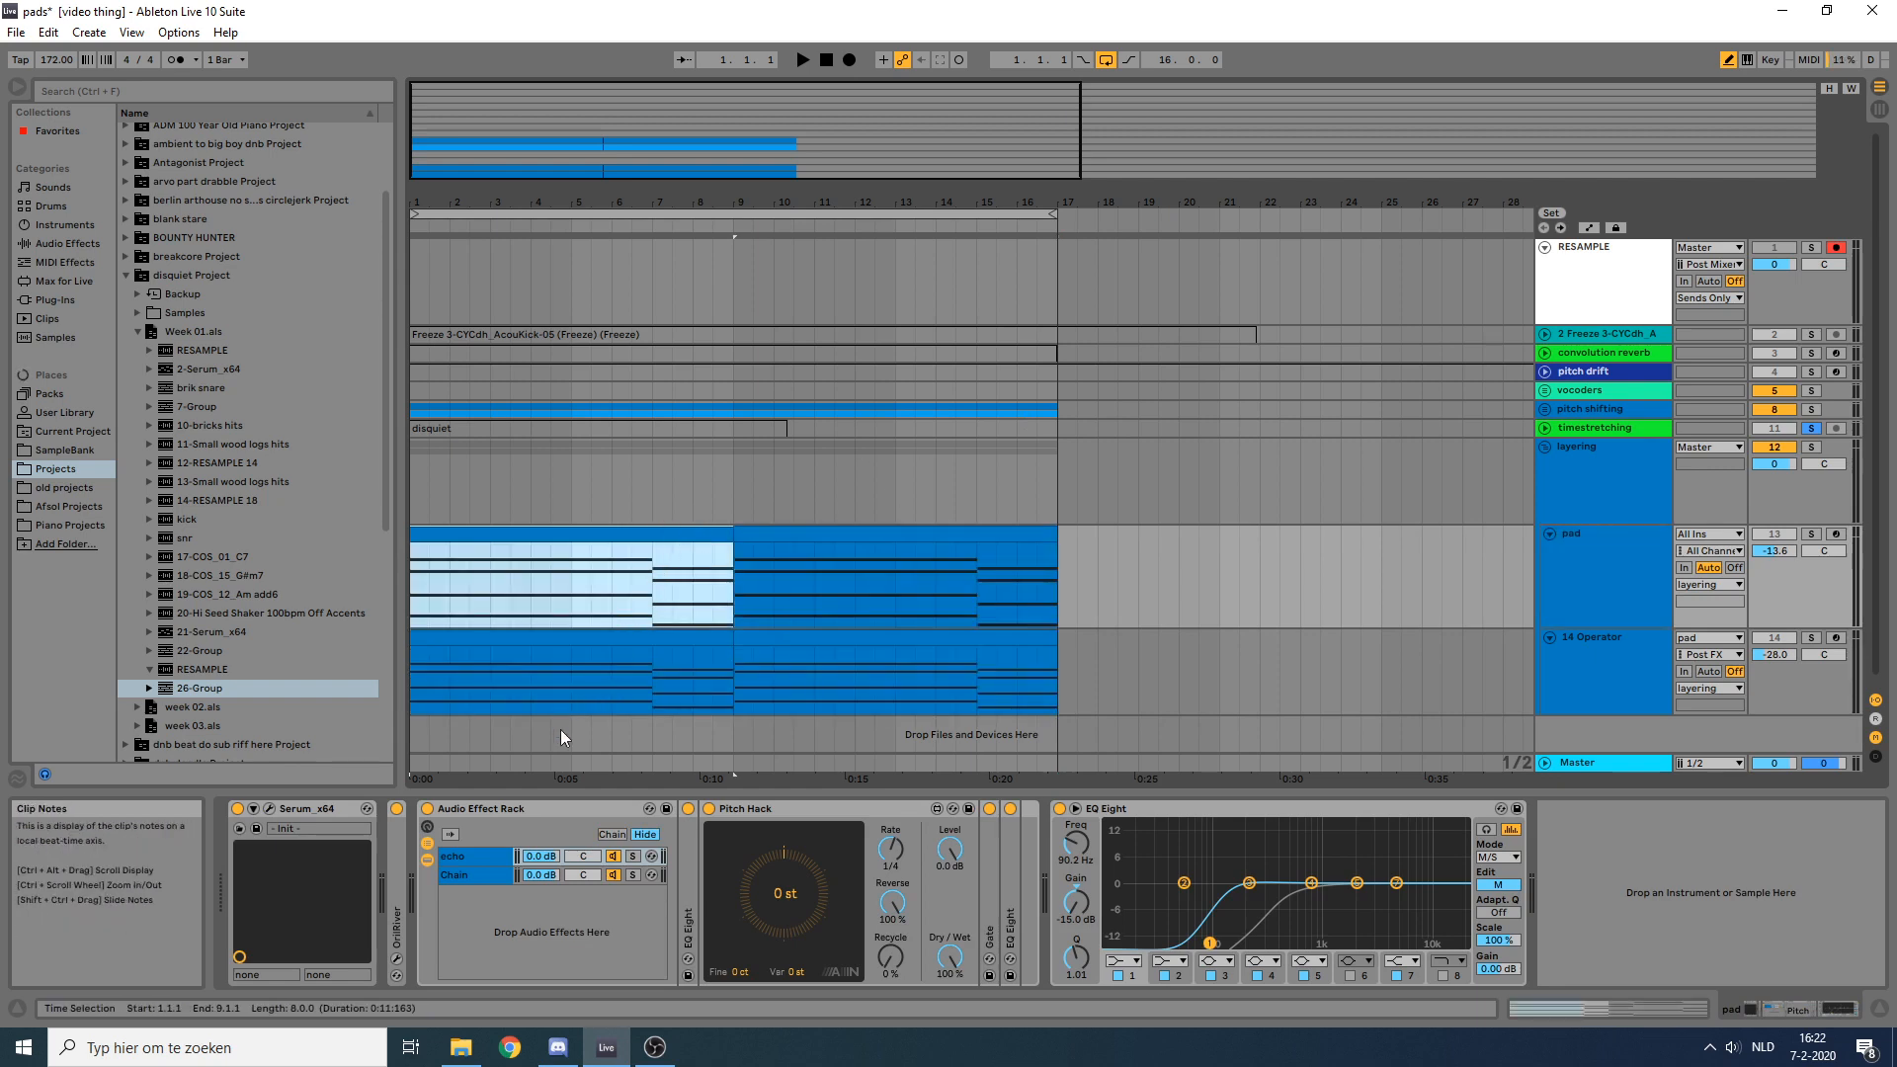
{"action": "left_click", "coordinate": [1568, 585]}
{"action": "left_click", "coordinate": [1602, 656]}
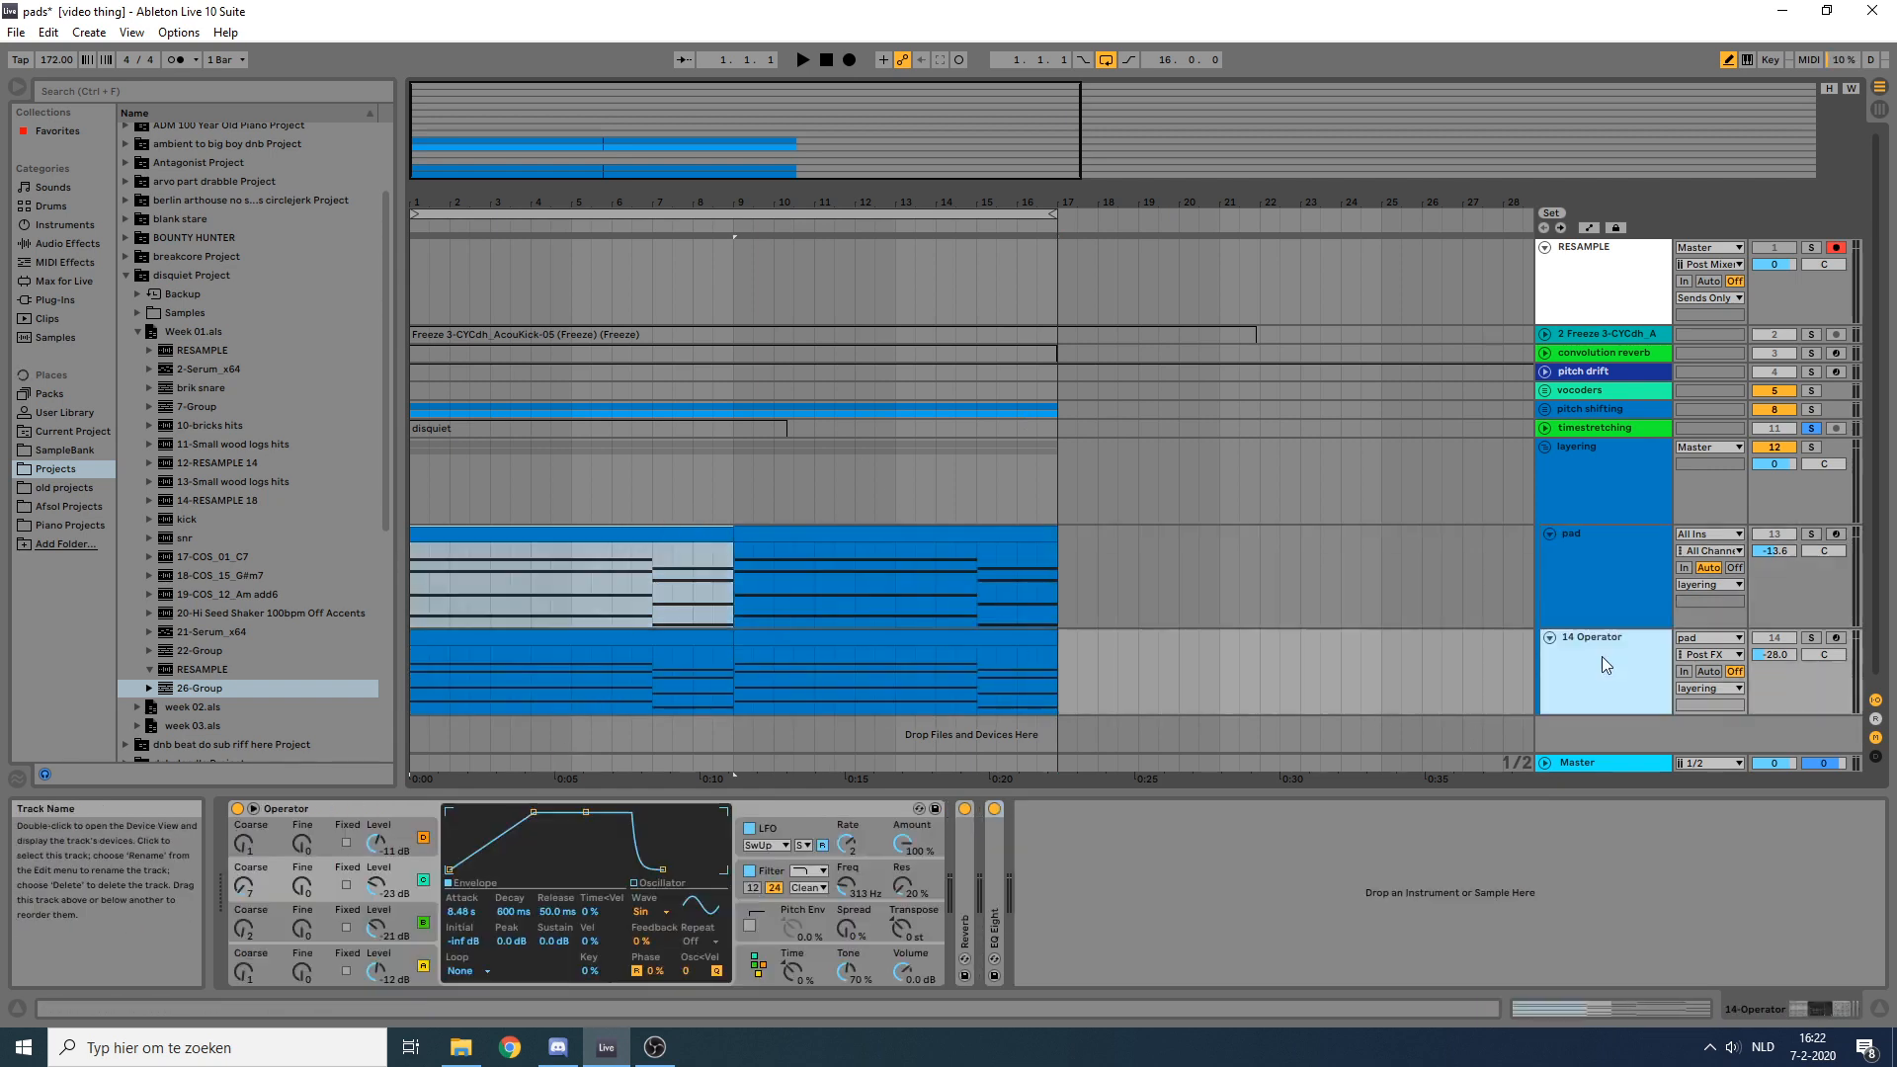
{"action": "left_click", "coordinate": [1563, 573]}
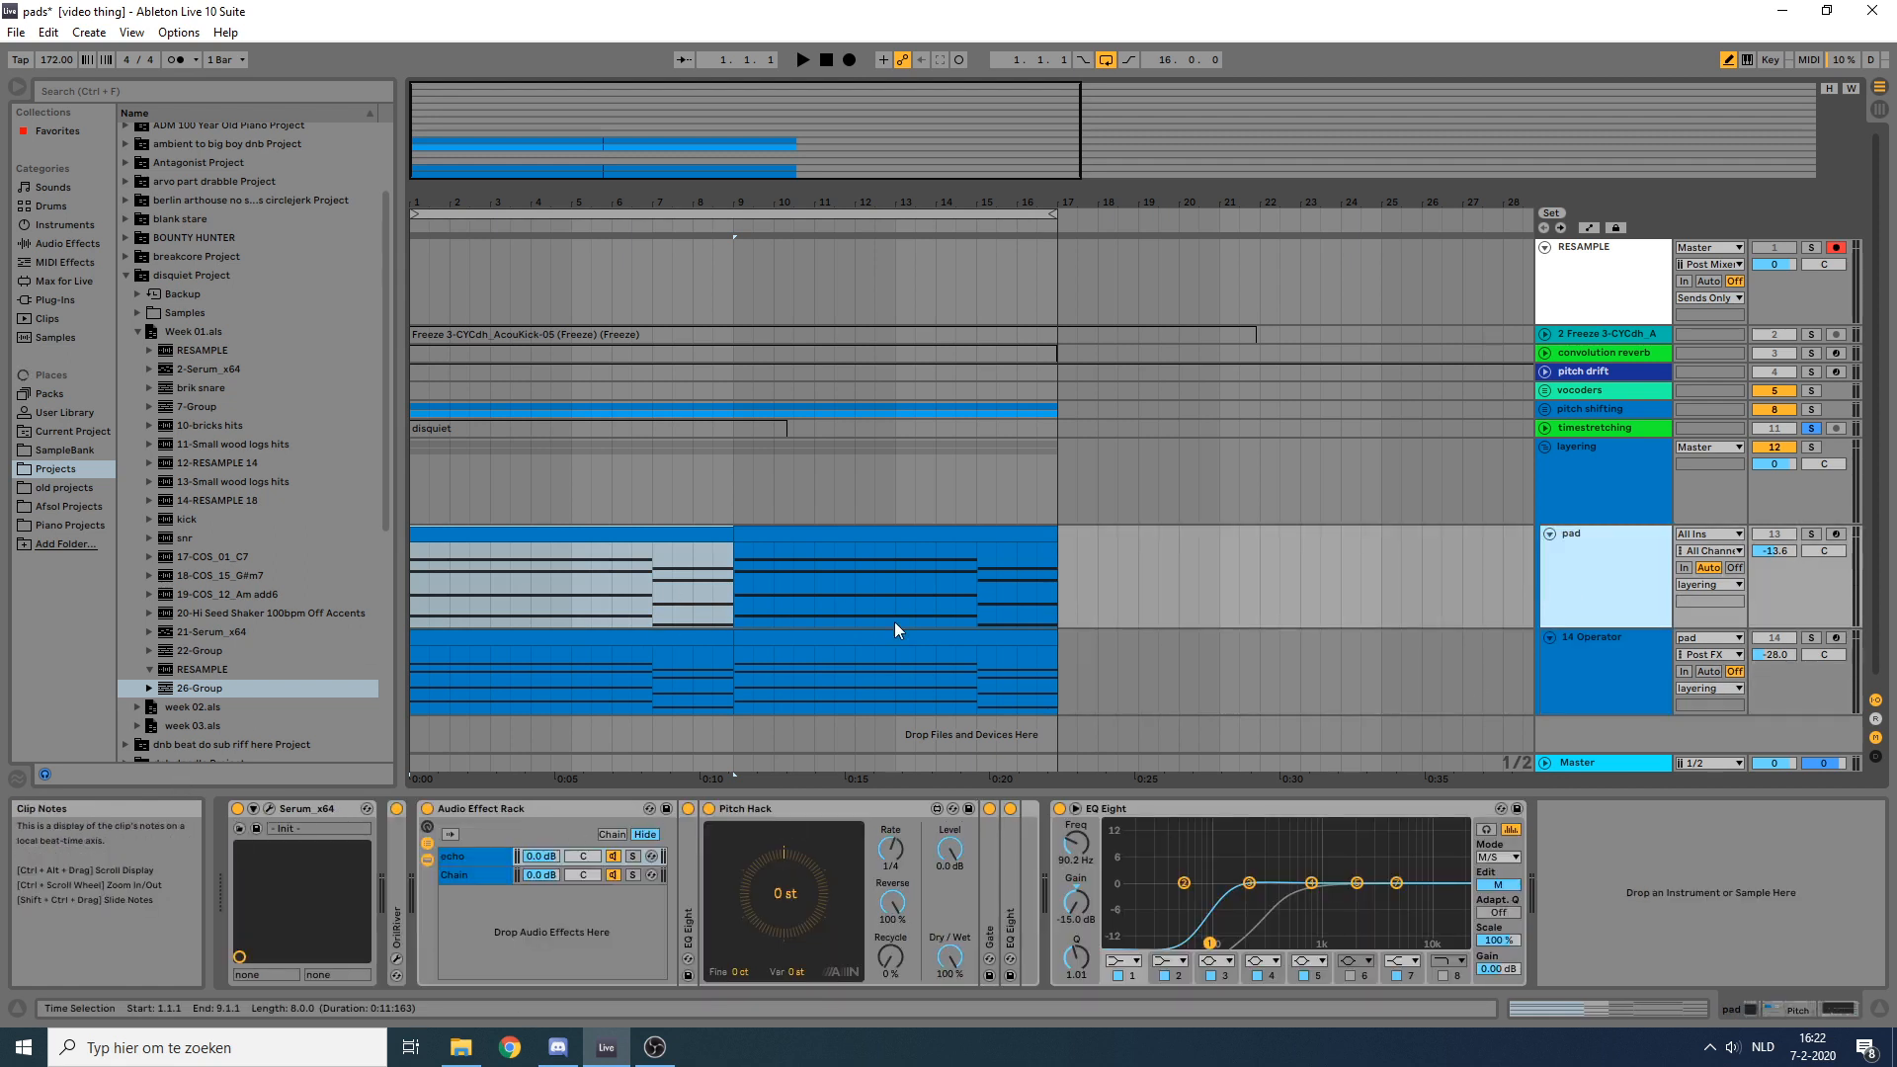
Step: Solo the layering group and play the pad and Operator layers together from the first clip
{"action": "left_click", "coordinate": [1811, 448]}
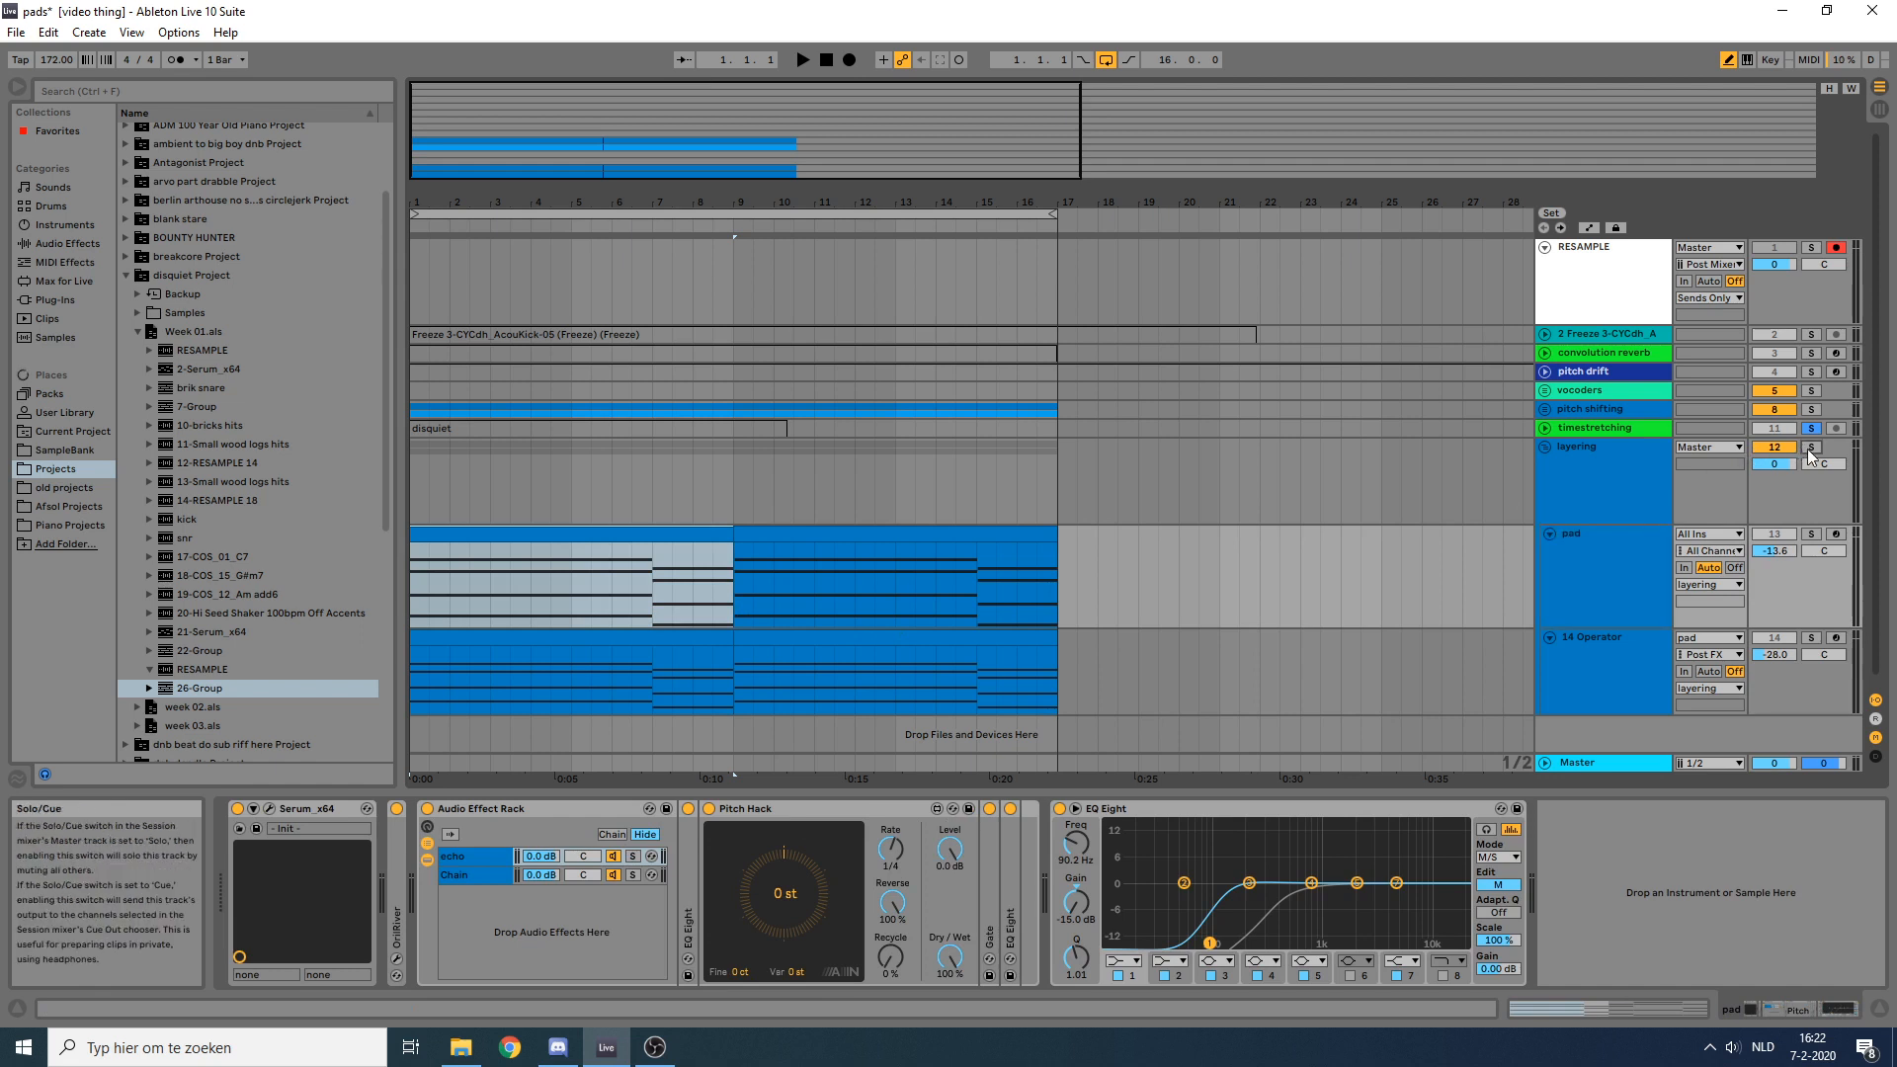
{"action": "left_click", "coordinate": [633, 534]}
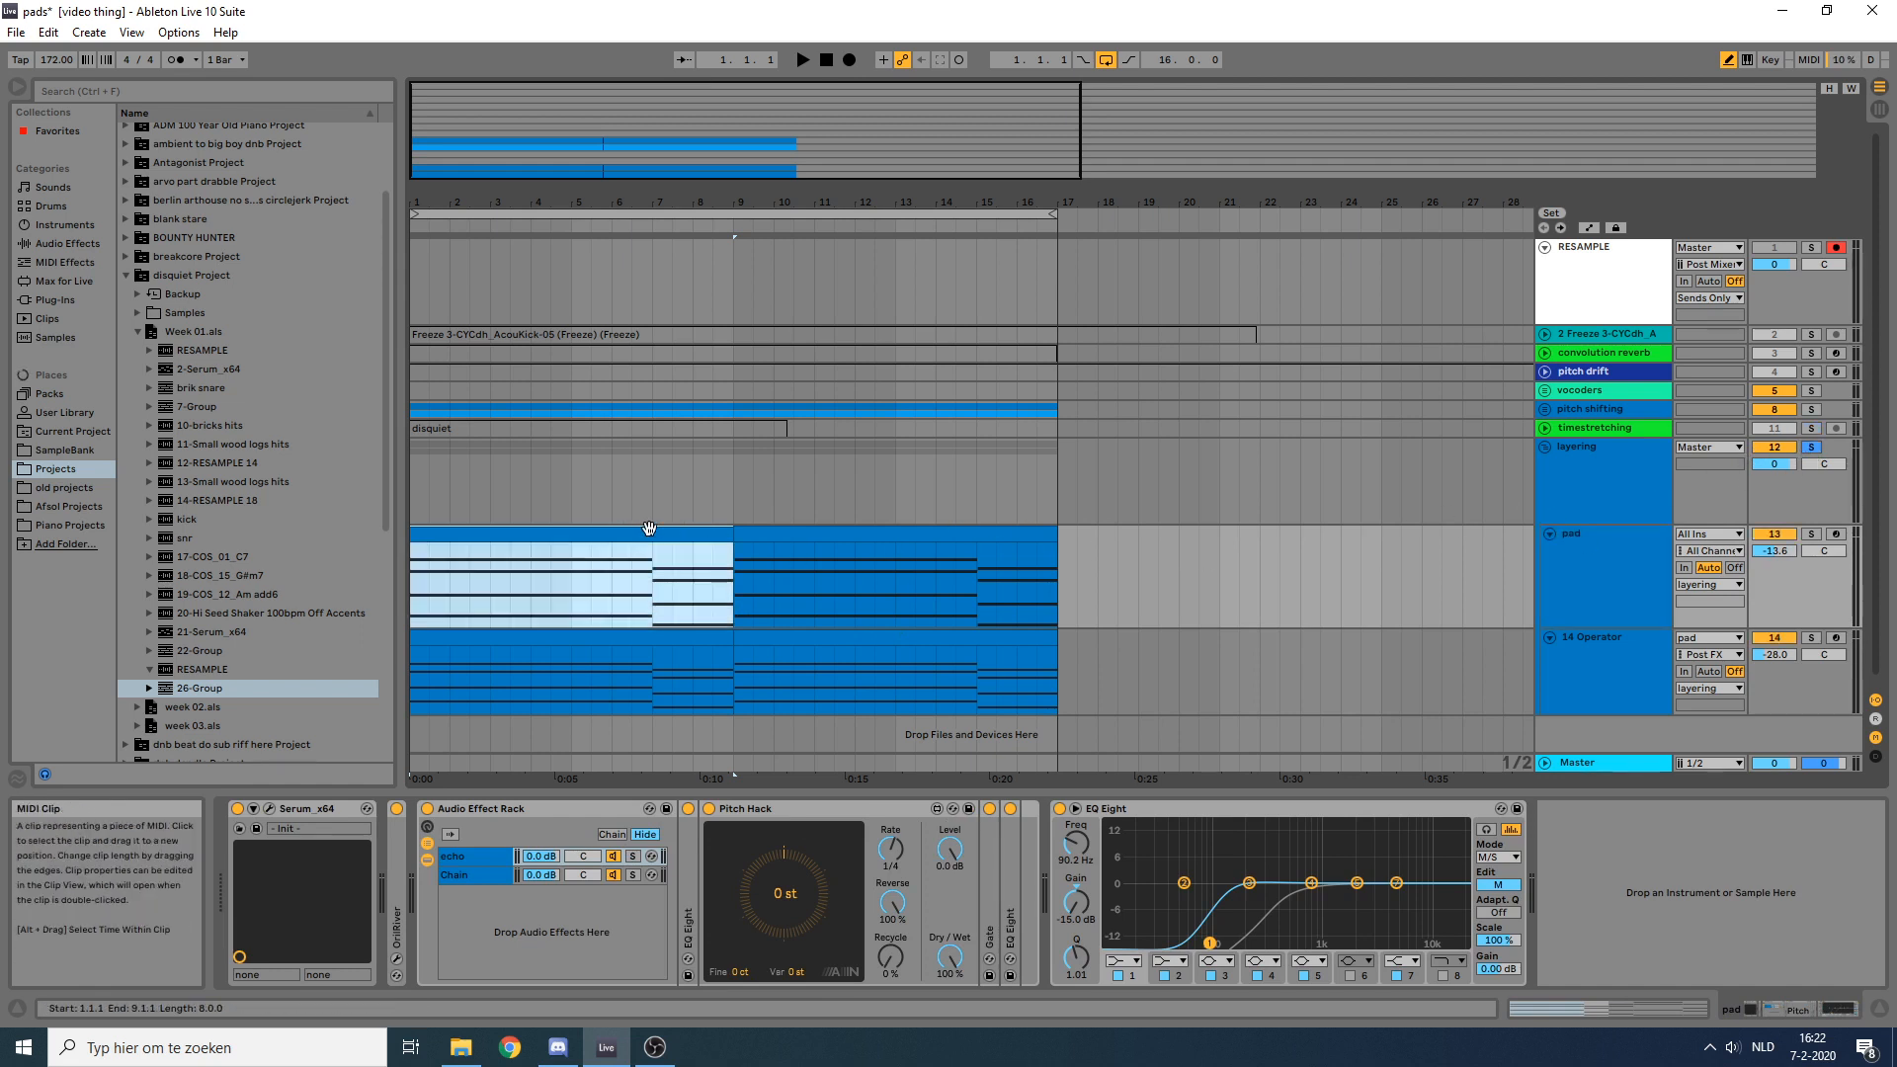
{"action": "key", "text": "space"}
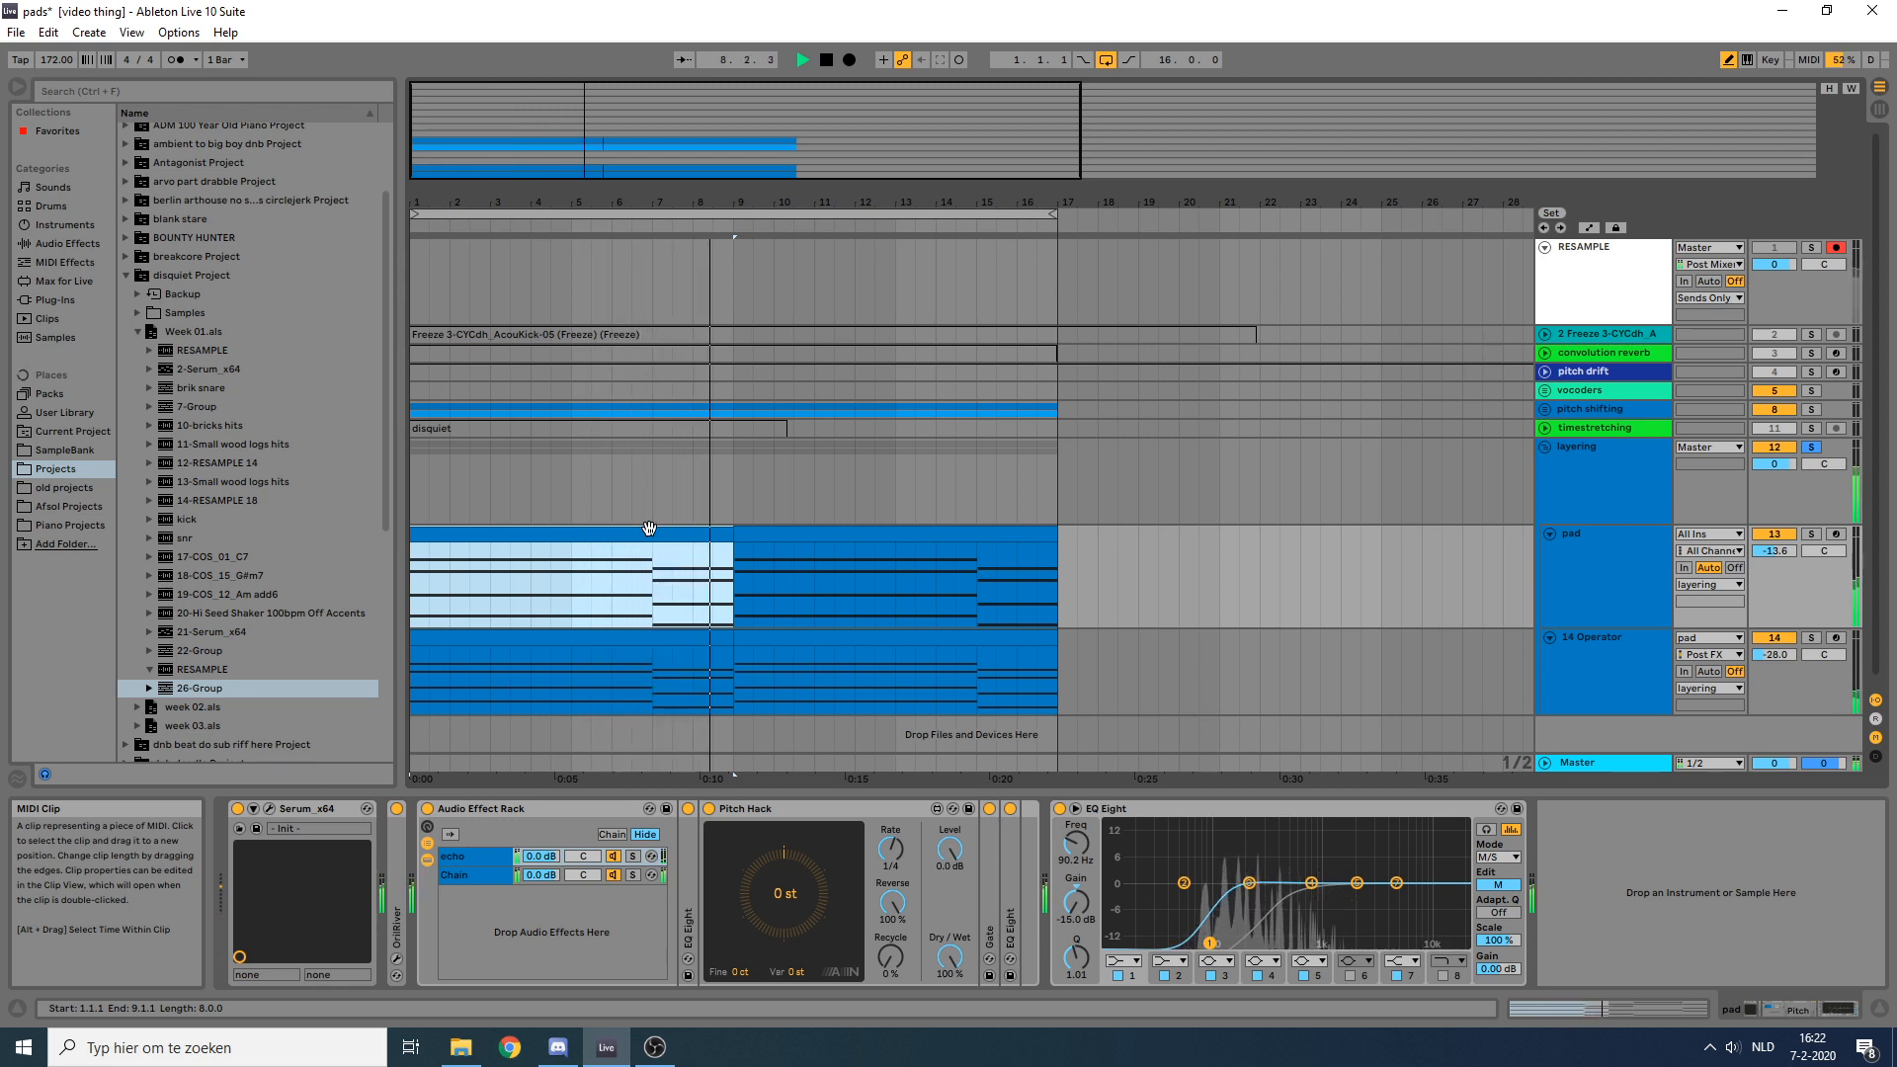
{"action": "key", "text": "space"}
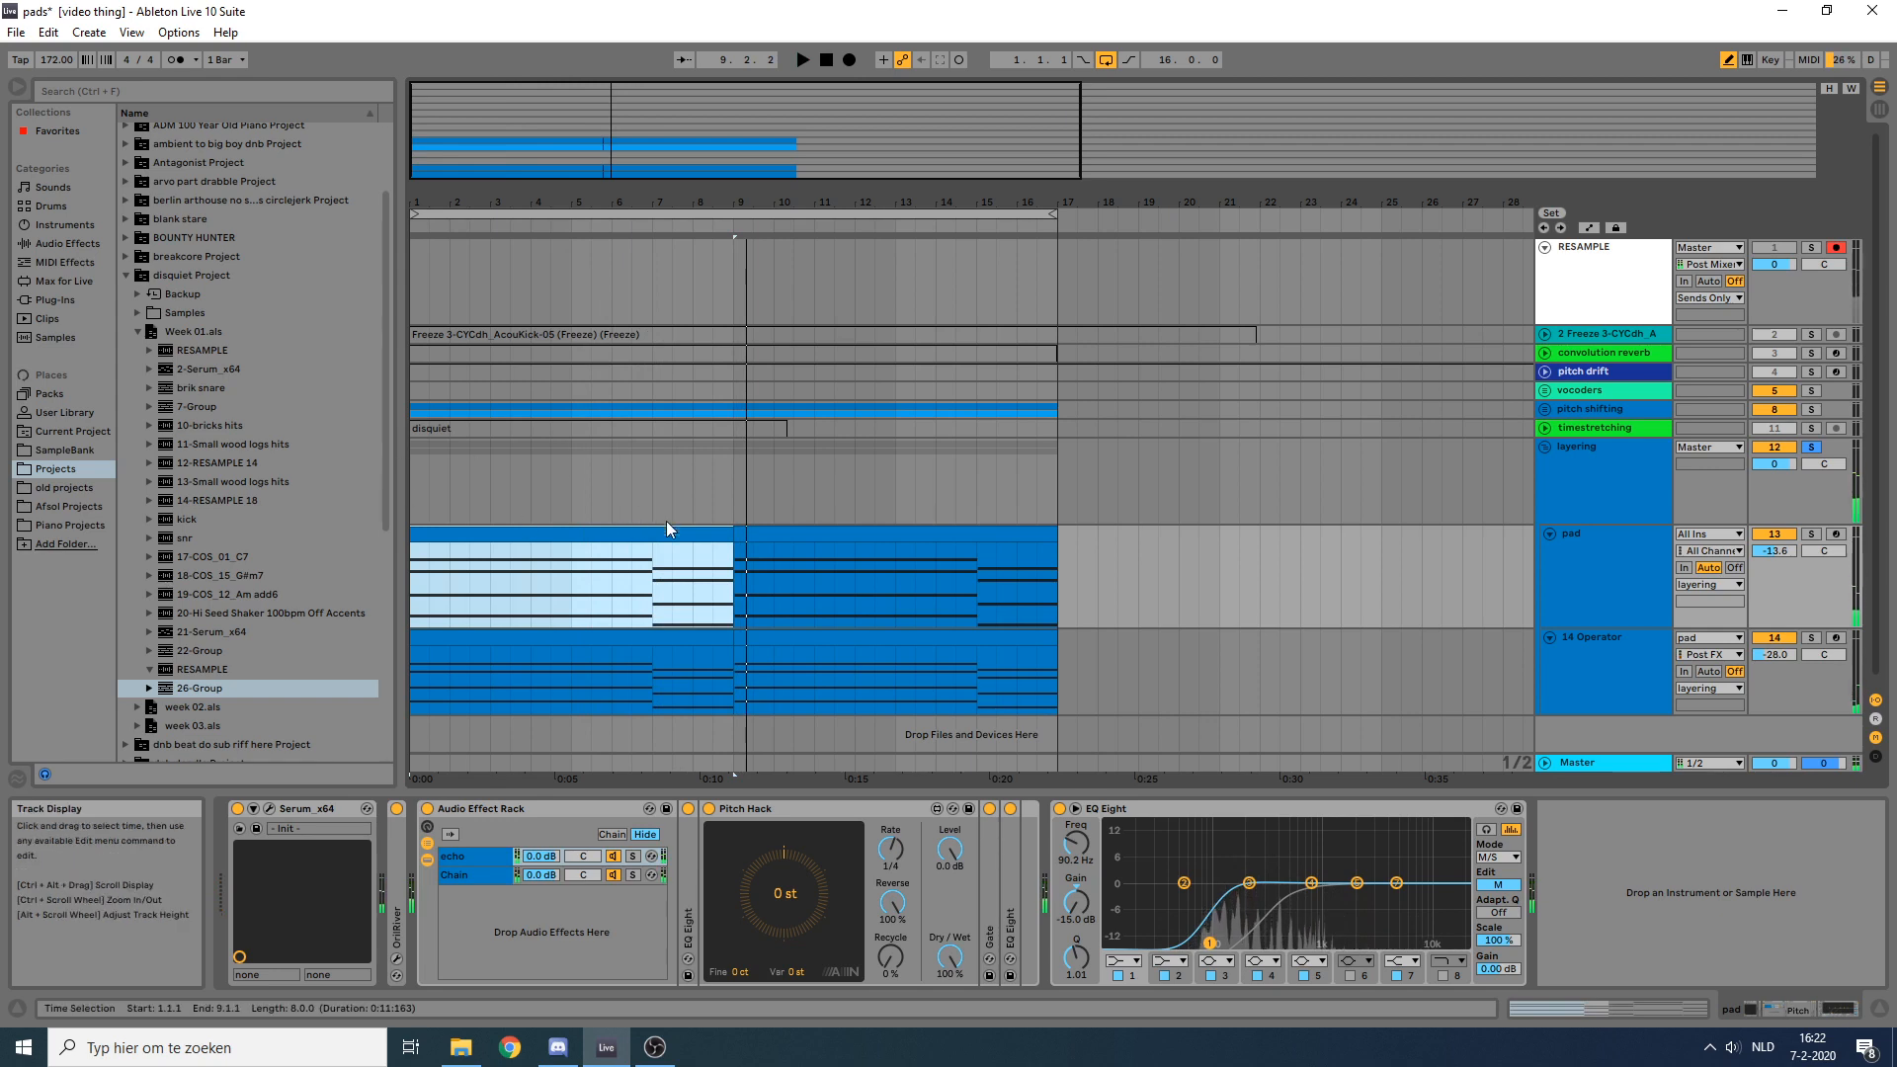
Step: Turn off the Audio Effect Rack and the effects following it on the pad track
{"action": "left_click", "coordinate": [1585, 488]}
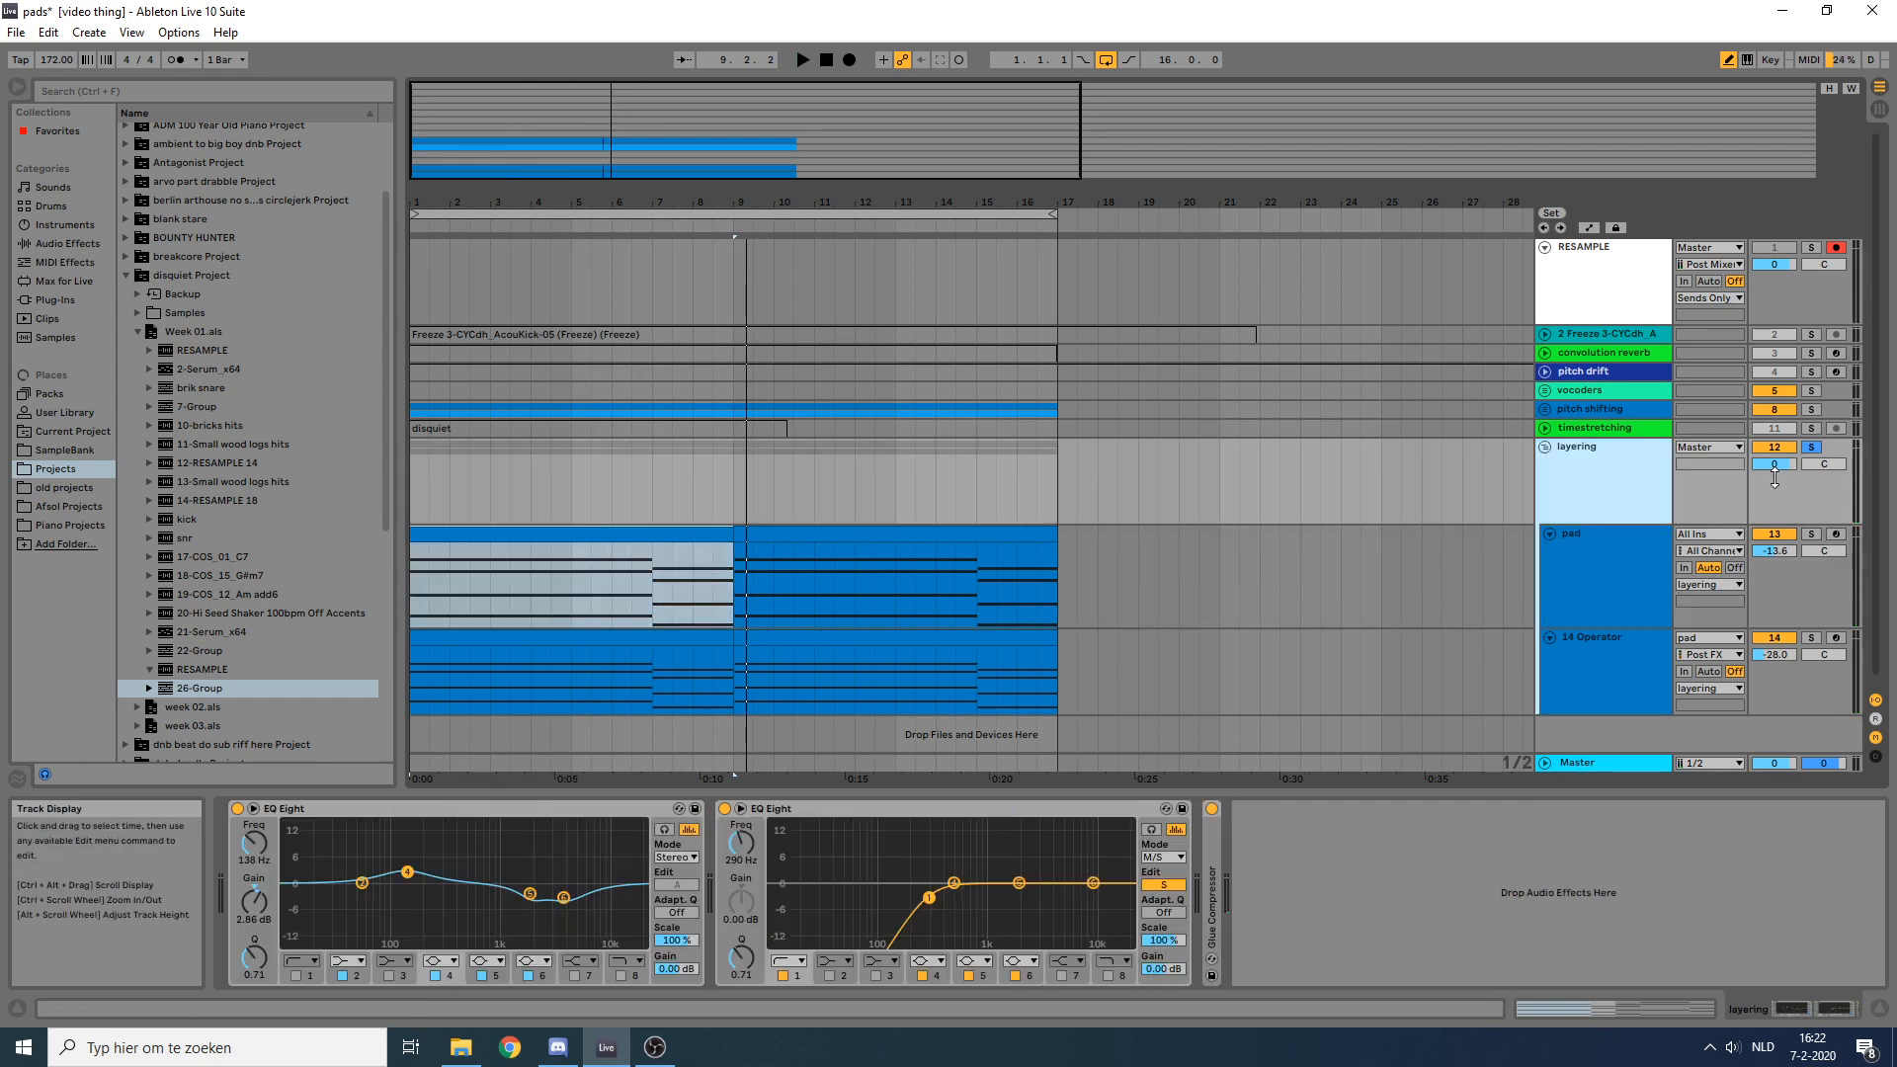
{"action": "left_click", "coordinate": [666, 553]}
{"action": "left_click", "coordinate": [1579, 607]}
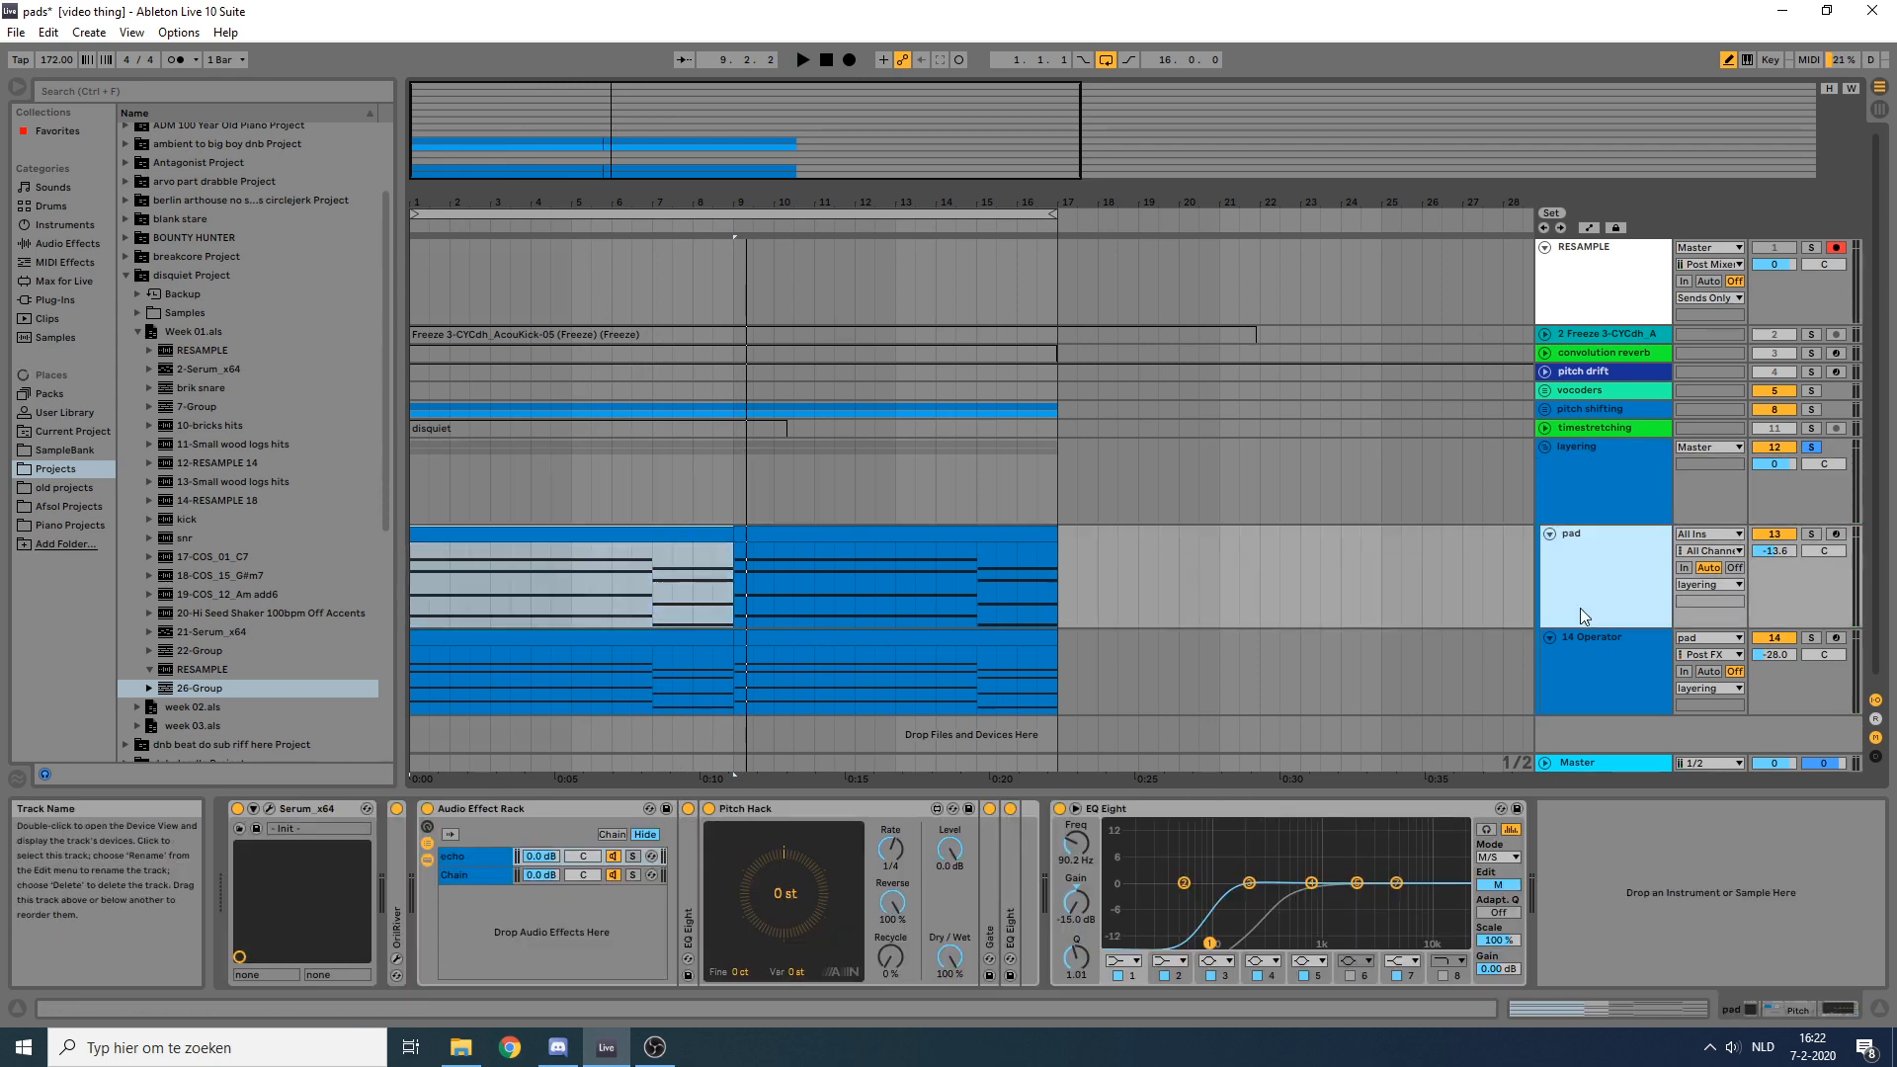
{"action": "left_click", "coordinate": [1633, 665]}
{"action": "left_click", "coordinate": [1602, 561]}
{"action": "left_click", "coordinate": [429, 810]}
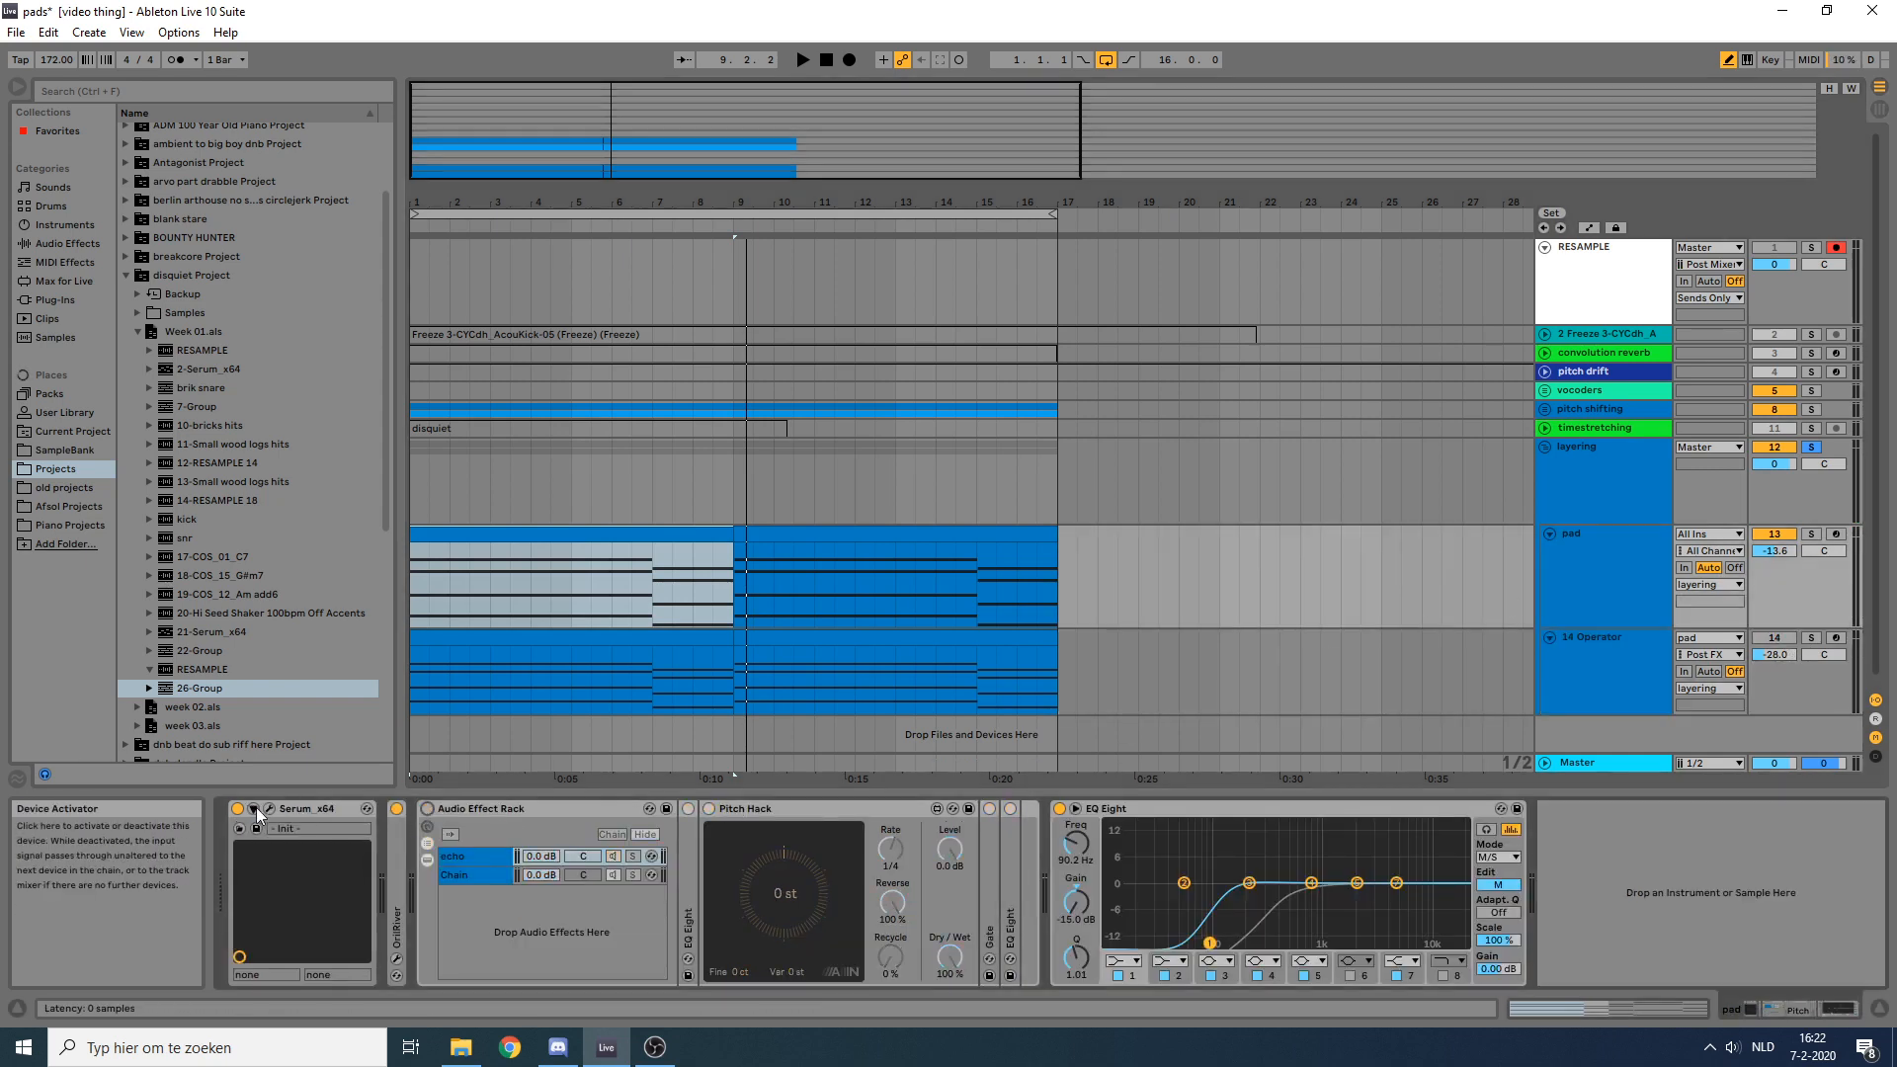
Step: Open the pad track's Serum instrument and examine the LFO 1 curve
{"action": "left_click", "coordinate": [268, 808]}
{"action": "left_click_drag", "start_coordinate": [915, 240], "coordinate": [1048, 215]}
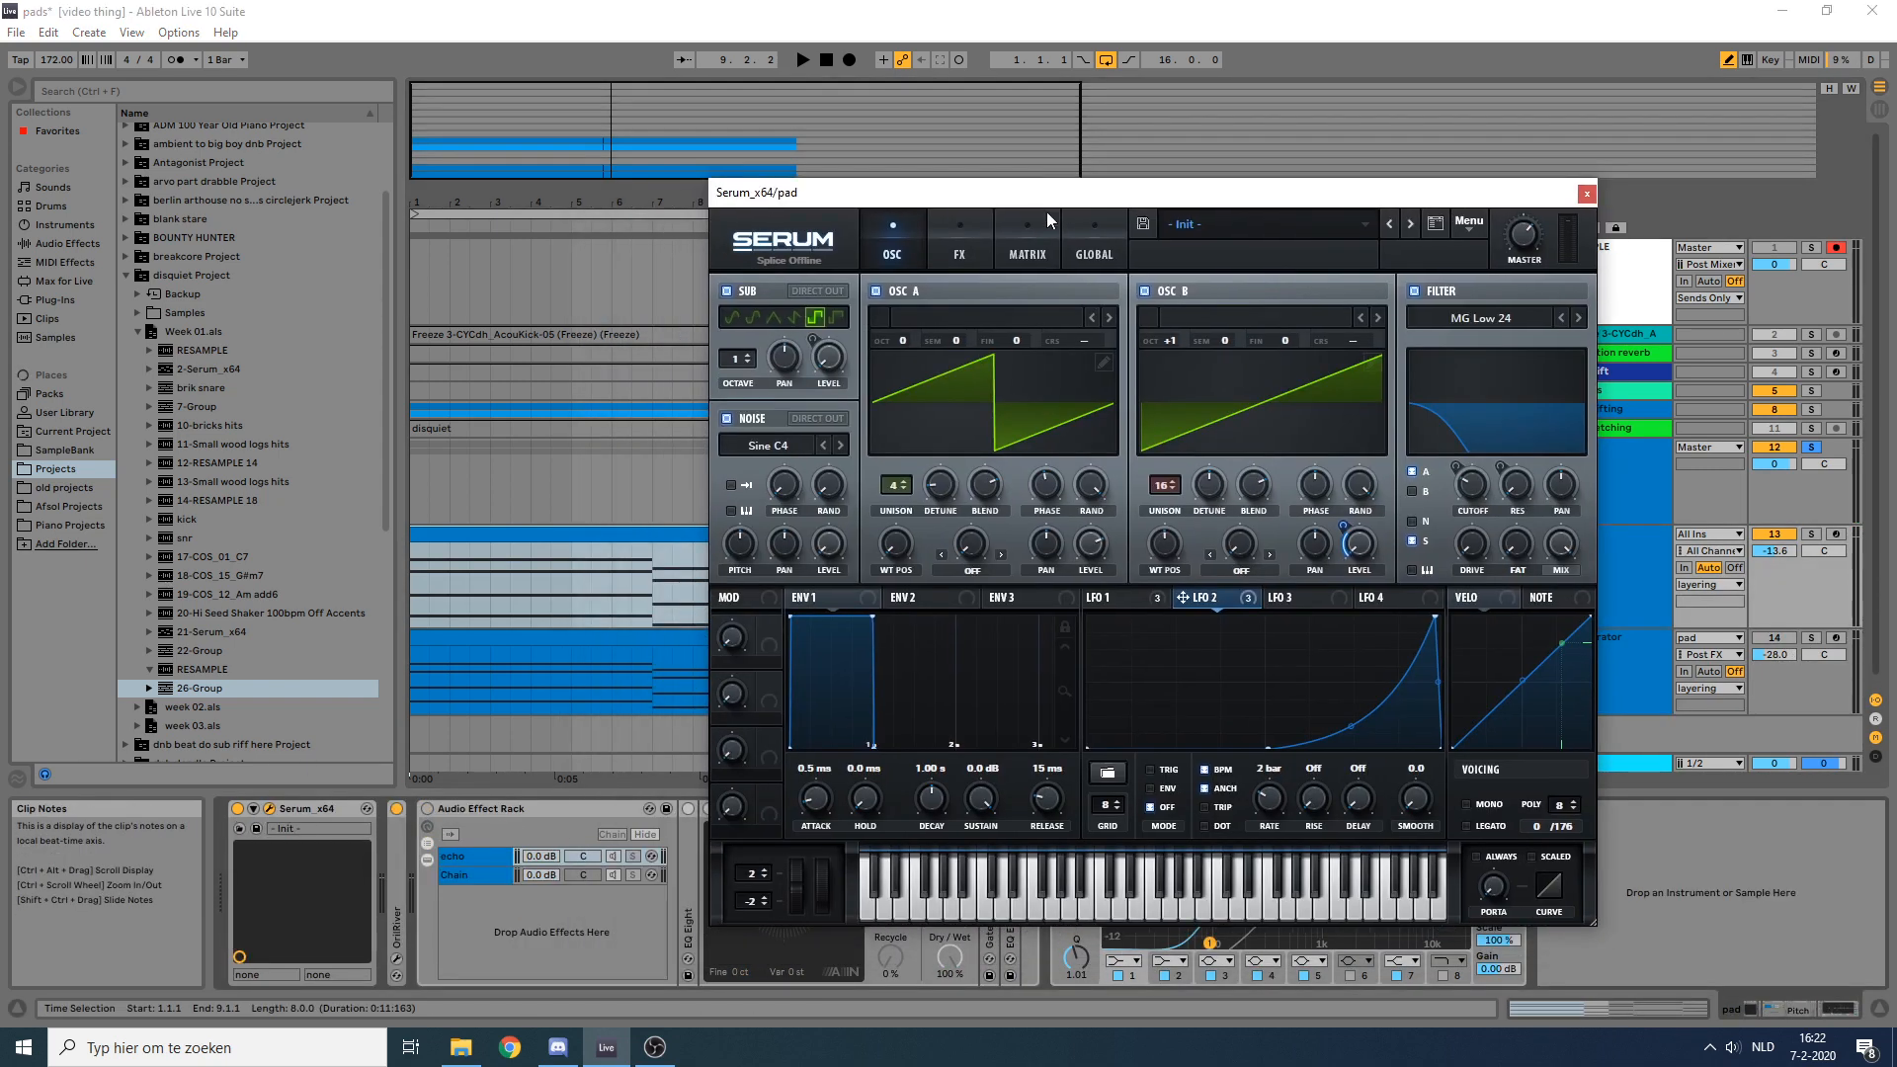
{"action": "left_click", "coordinate": [1100, 598]}
{"action": "left_click", "coordinate": [613, 548]}
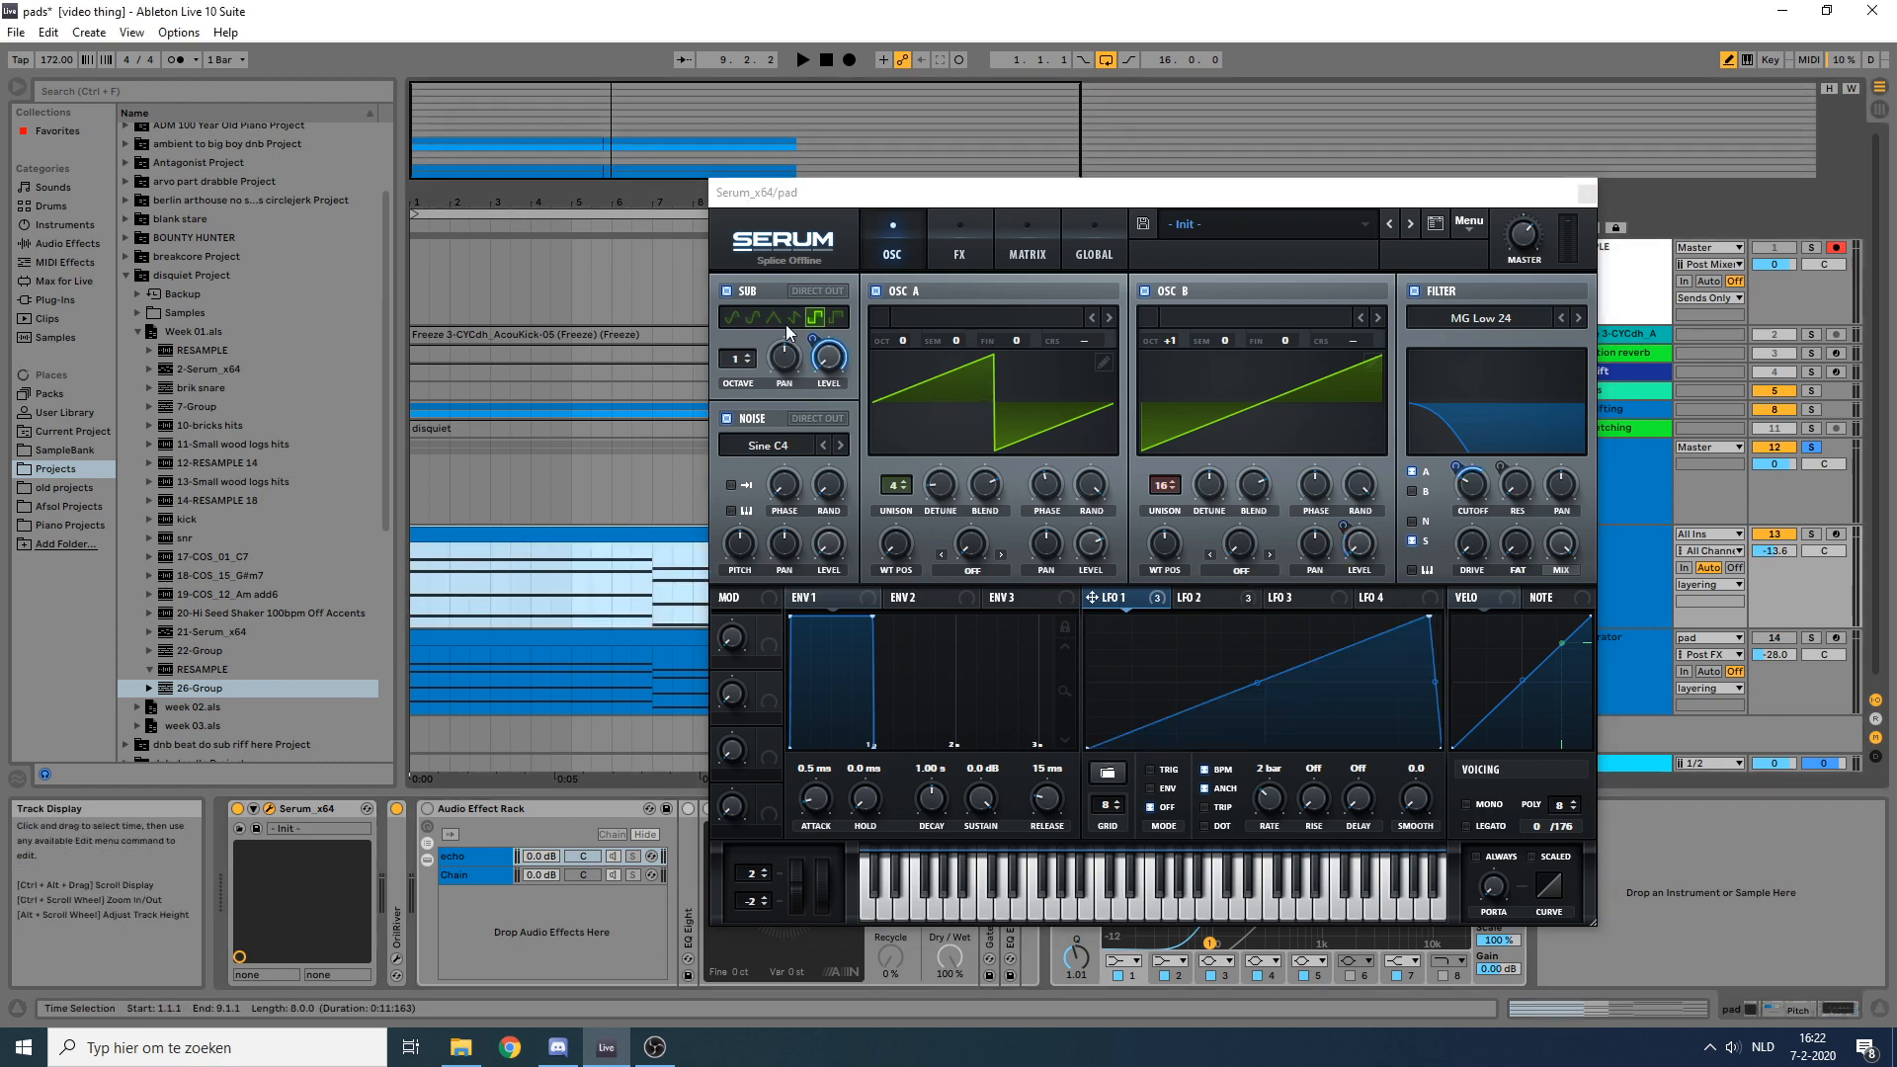
{"action": "left_click", "coordinate": [1142, 600]}
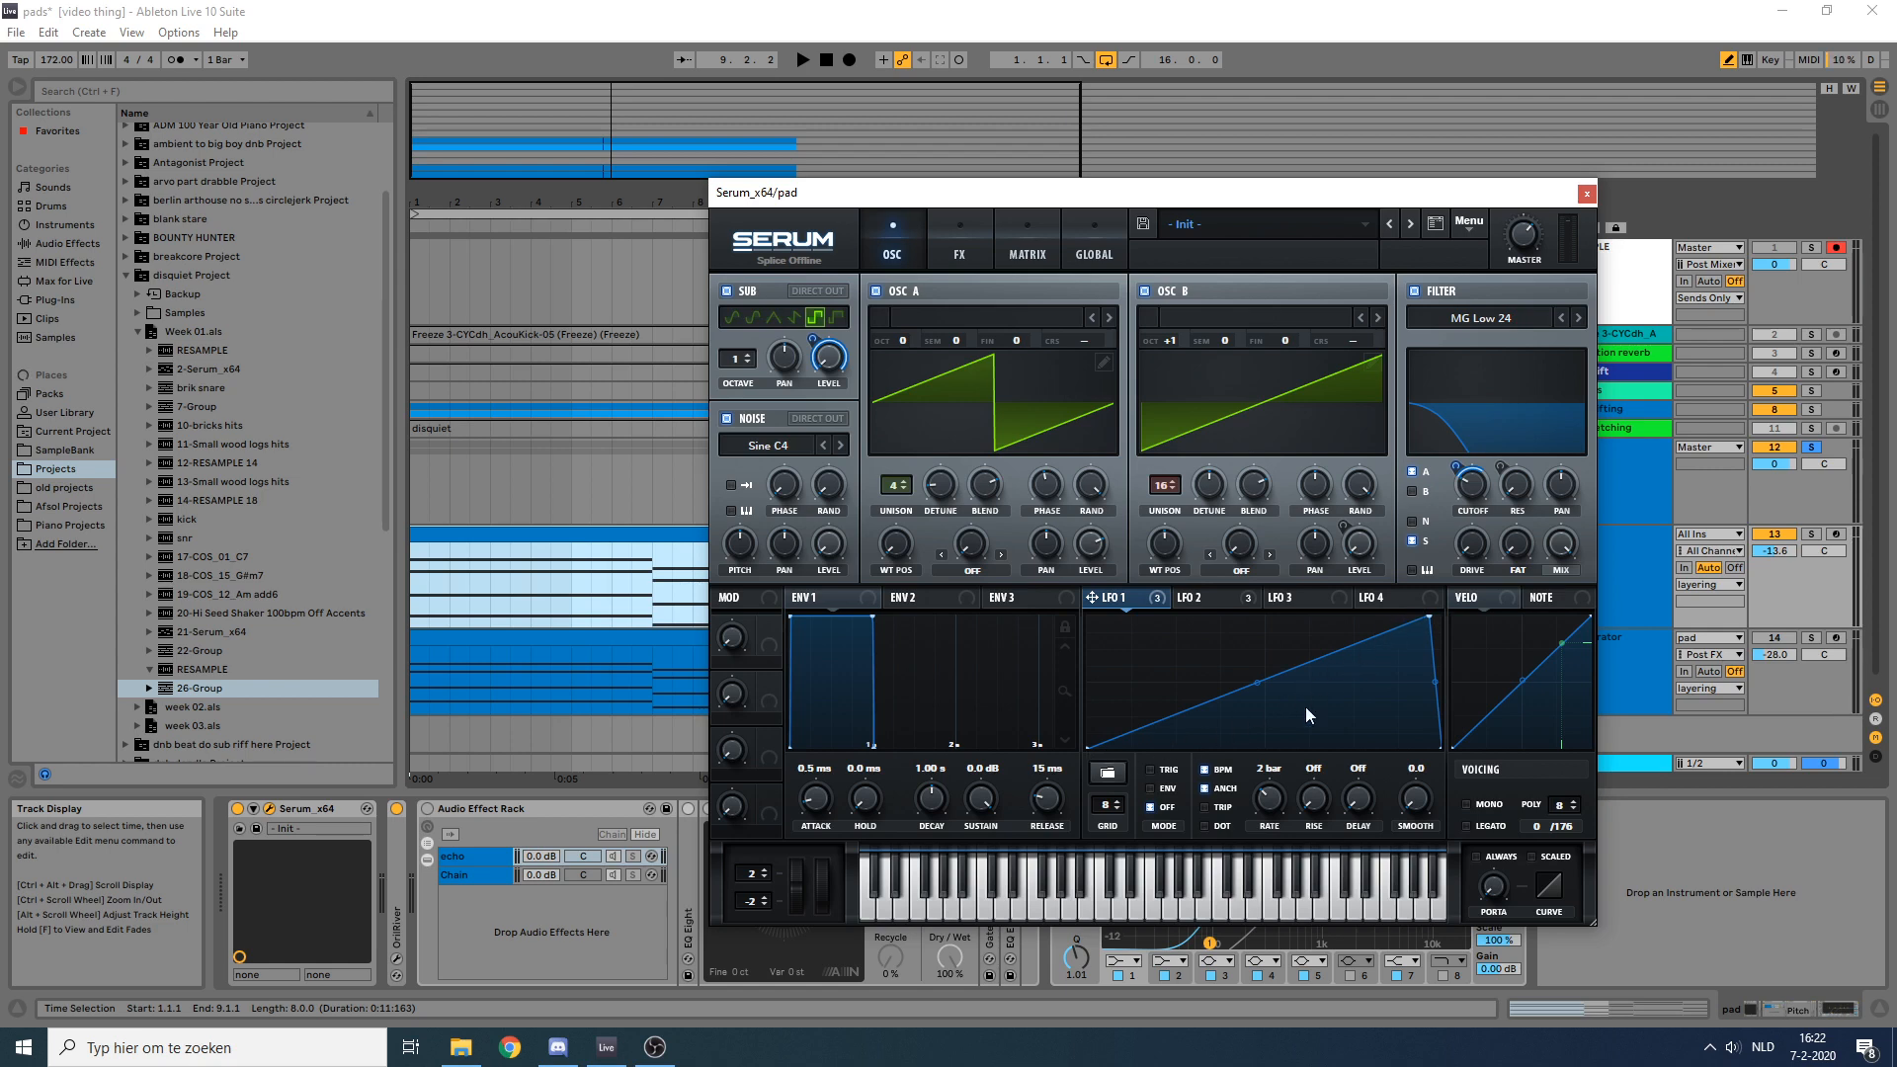
Step: Play the pad clips briefly from the start, once with LFO 1 shown in Serum and once with LFO 2
{"action": "left_click", "coordinate": [593, 536]}
{"action": "key", "text": "space"}
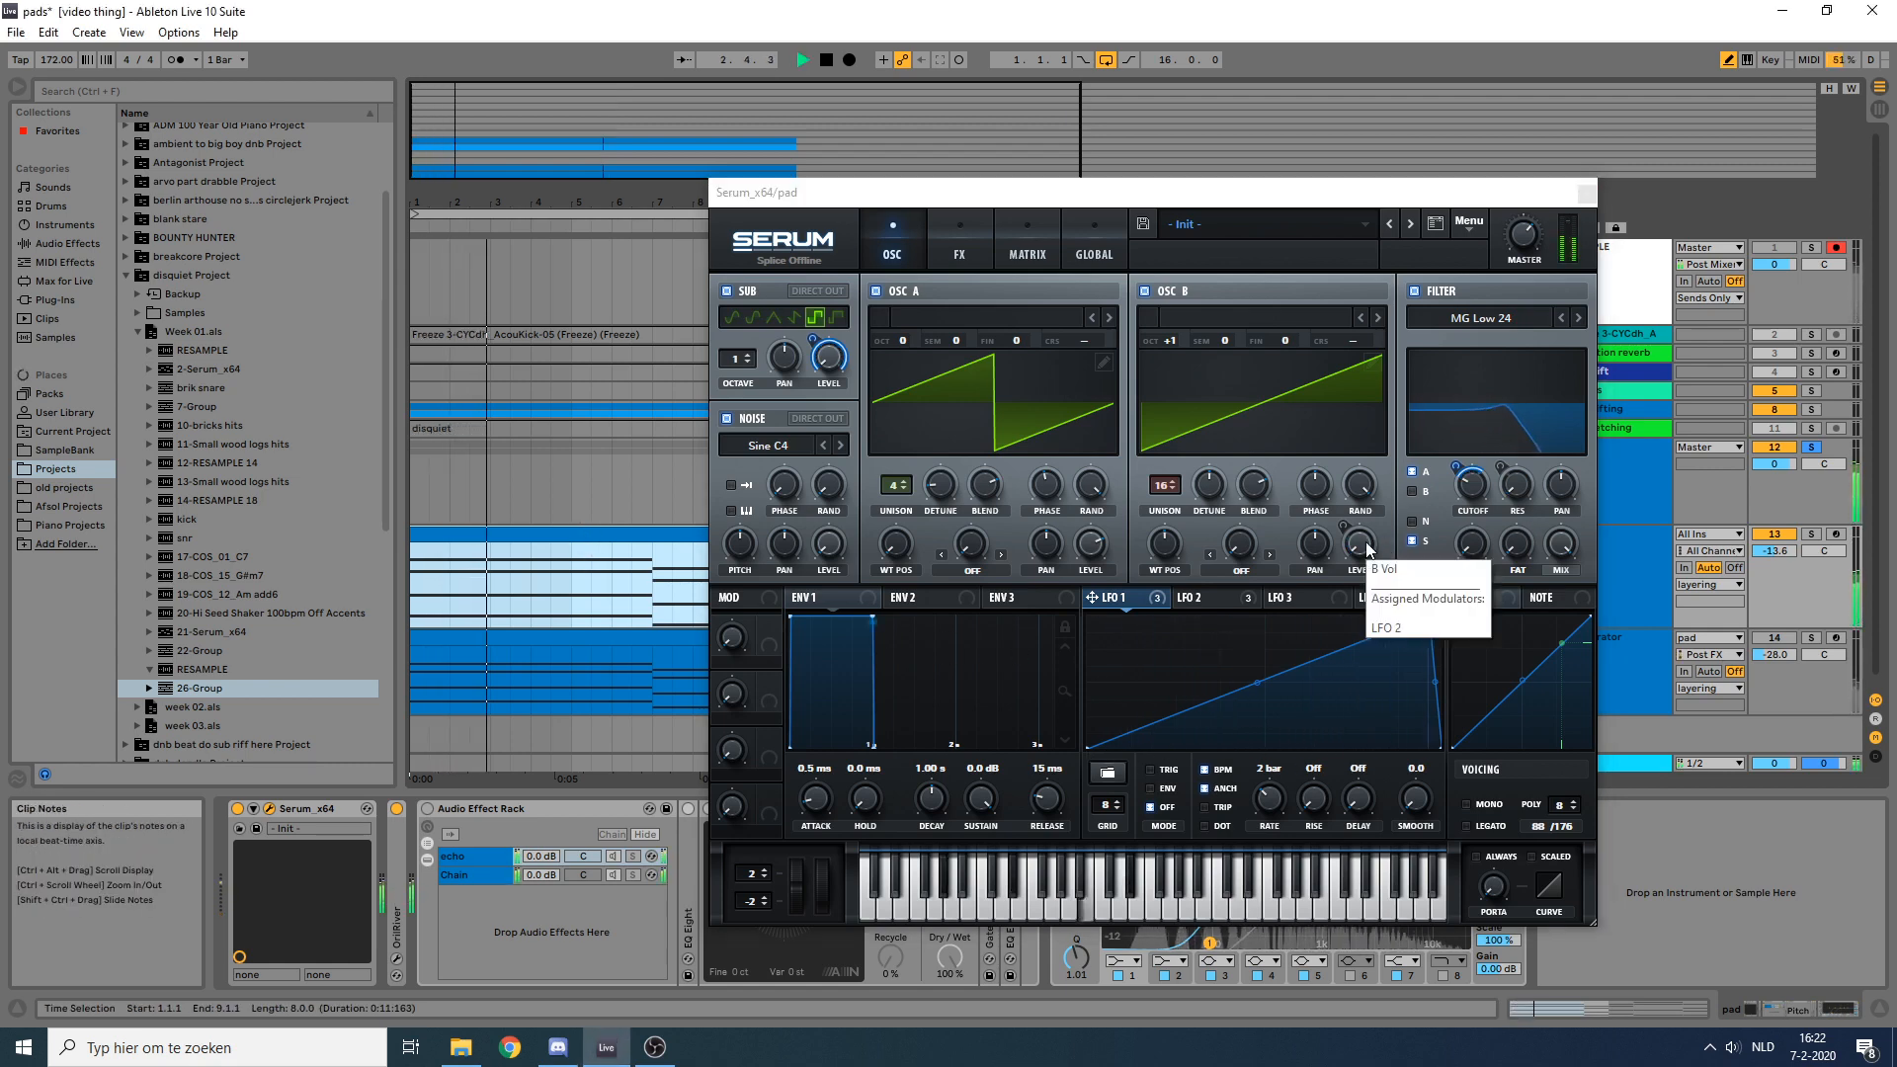
{"action": "key", "text": "space"}
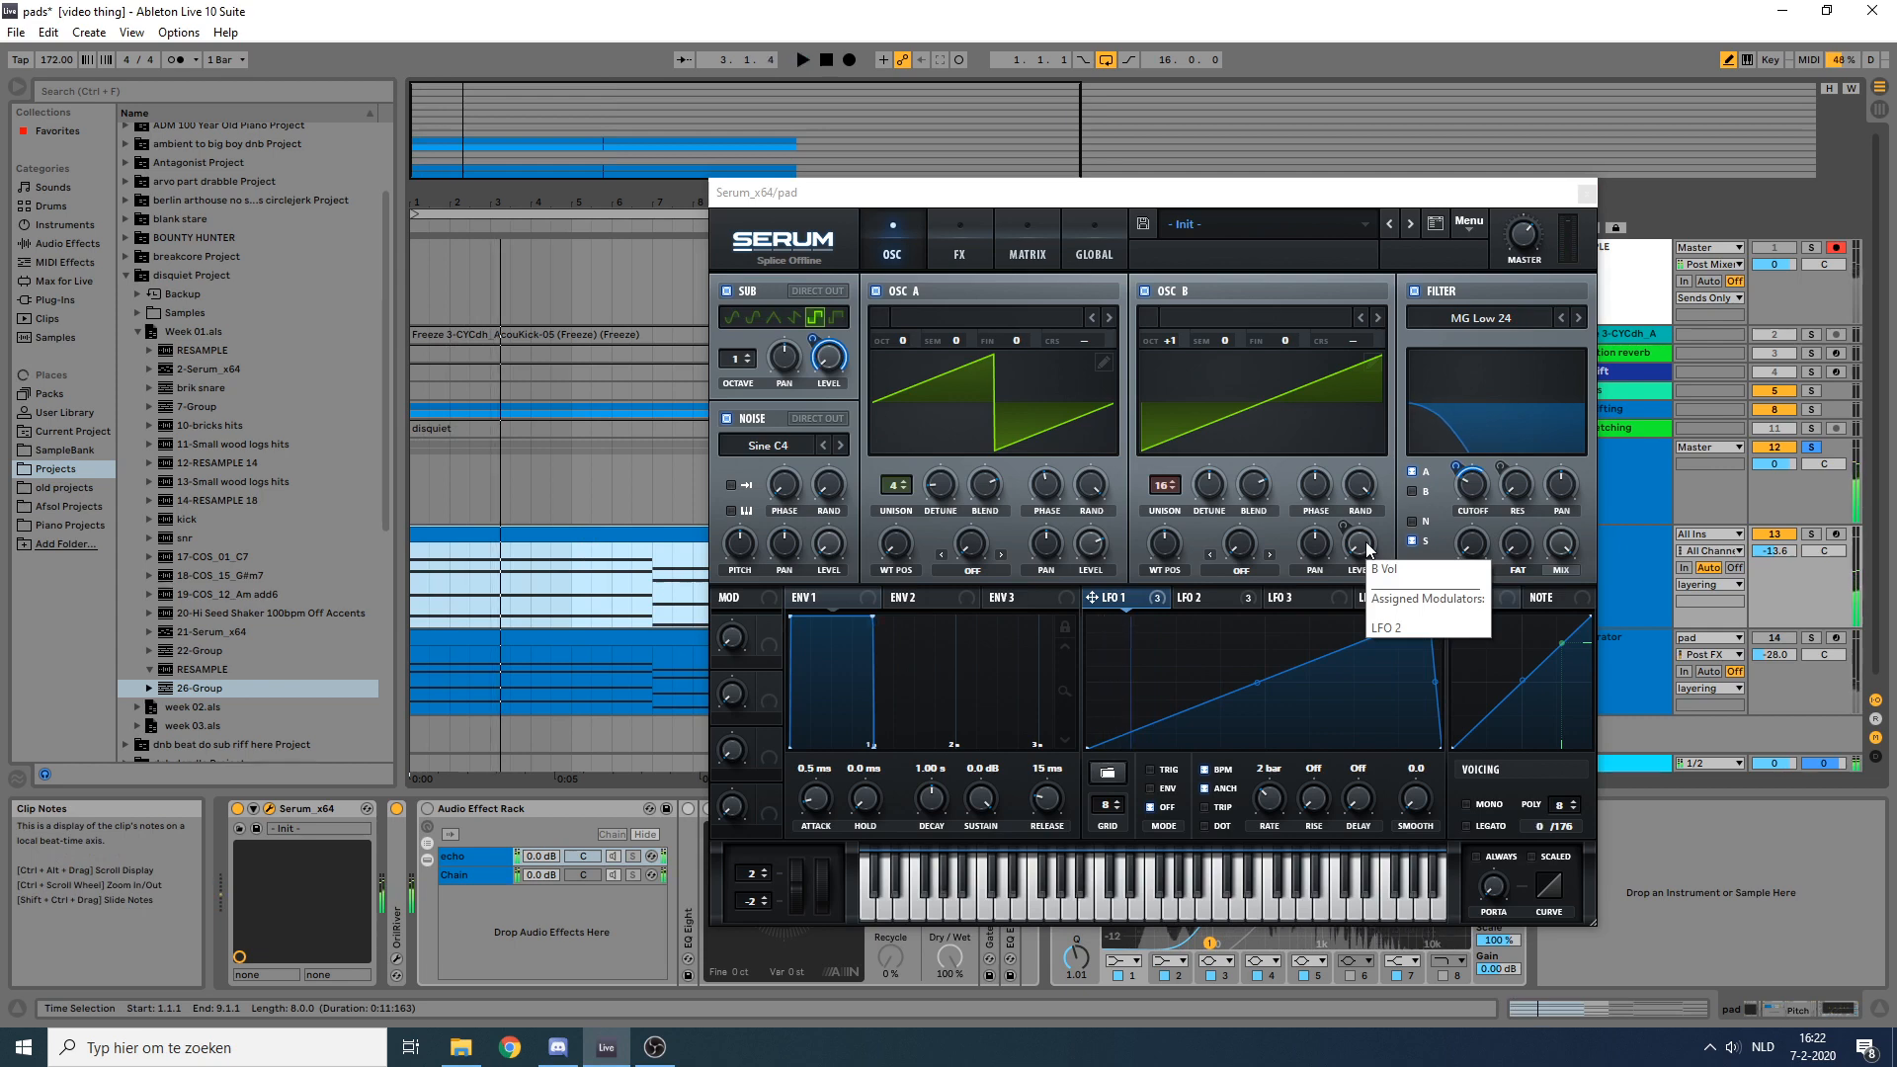
{"action": "left_click", "coordinate": [1227, 597]}
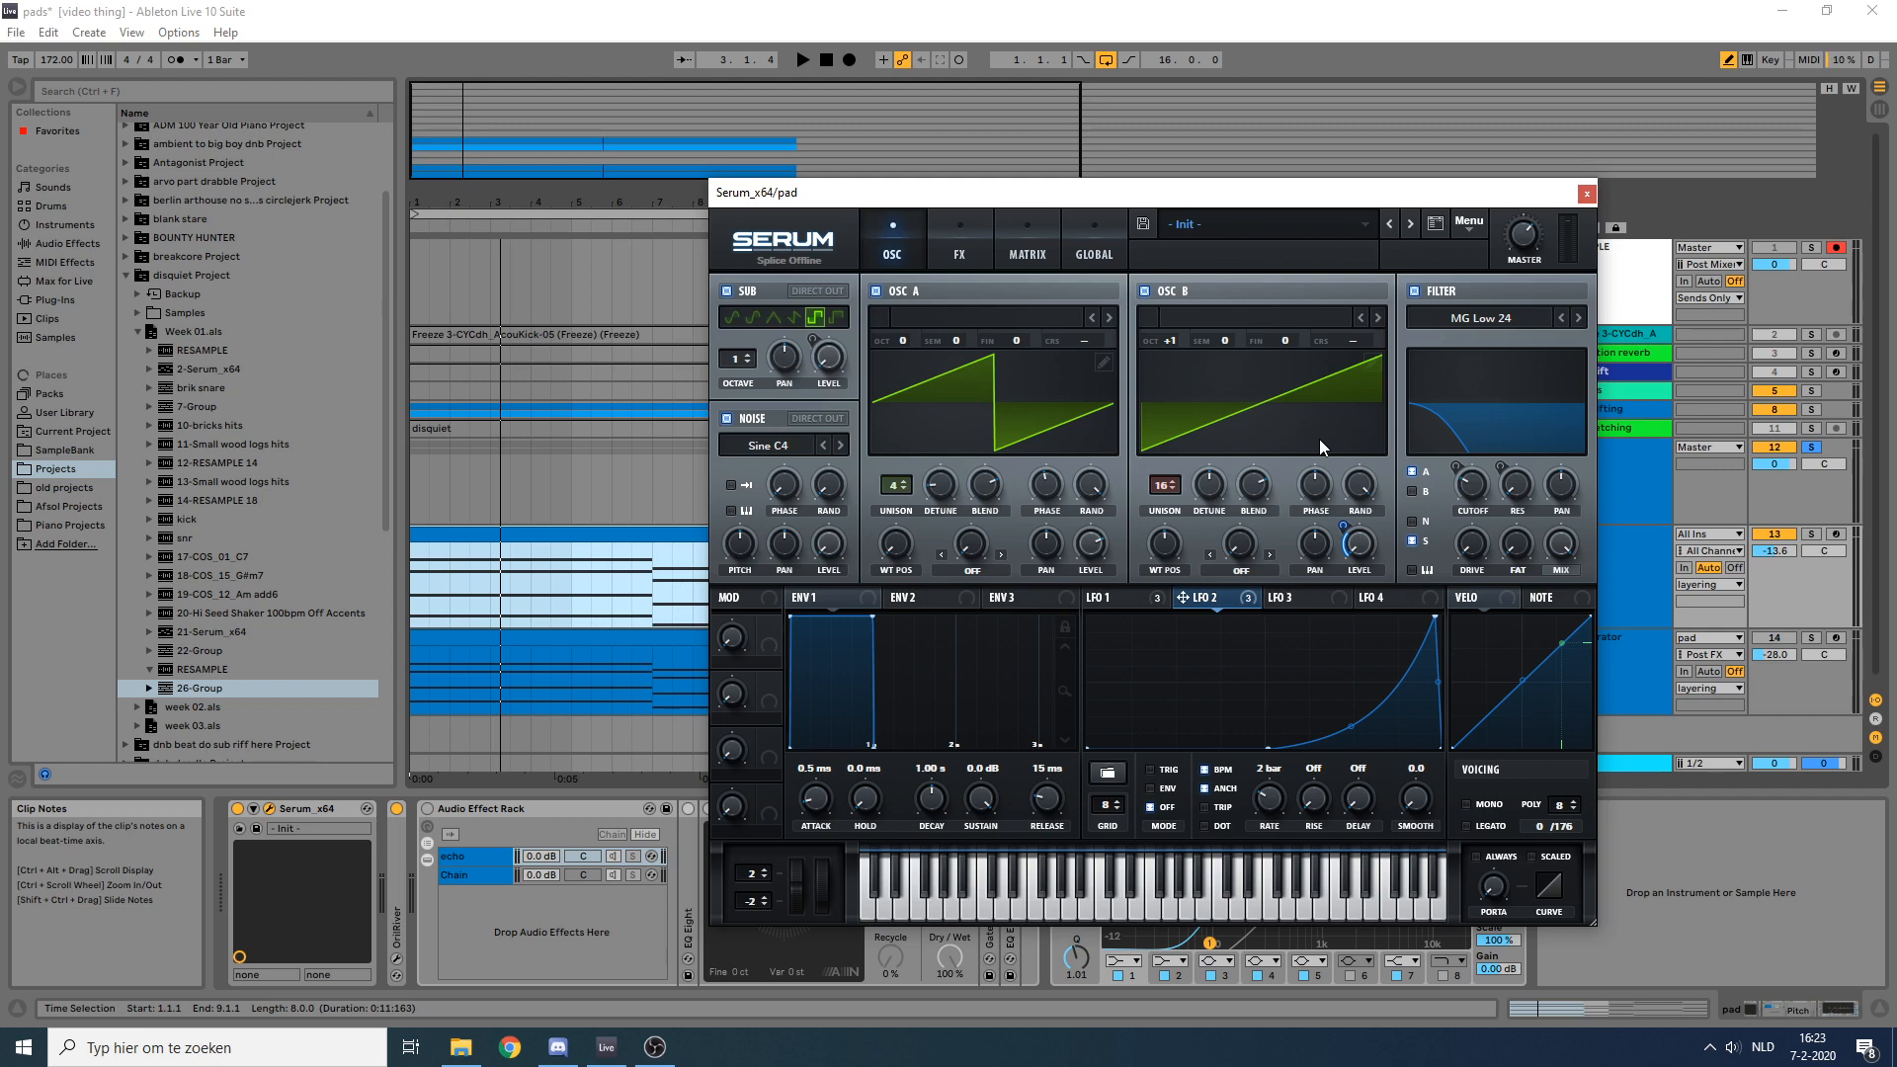
{"action": "key", "text": "space"}
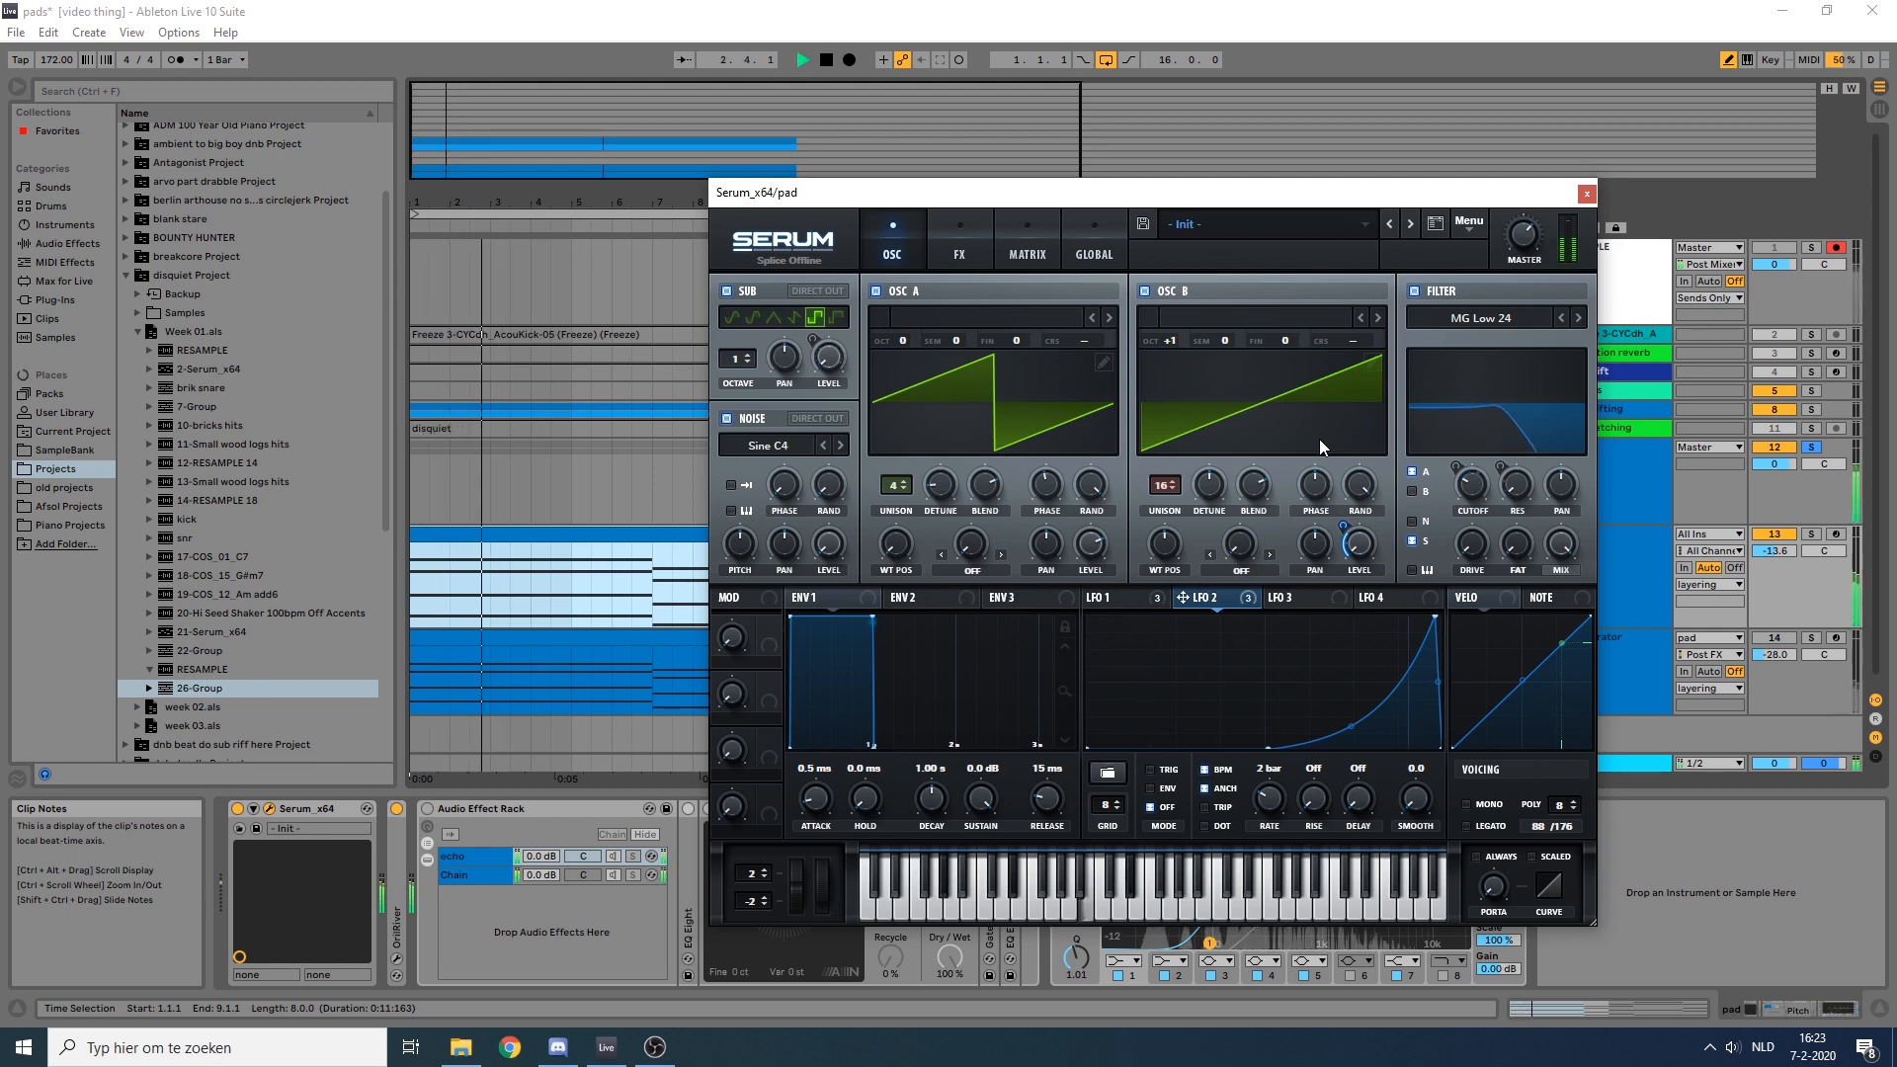
{"action": "key", "text": "space"}
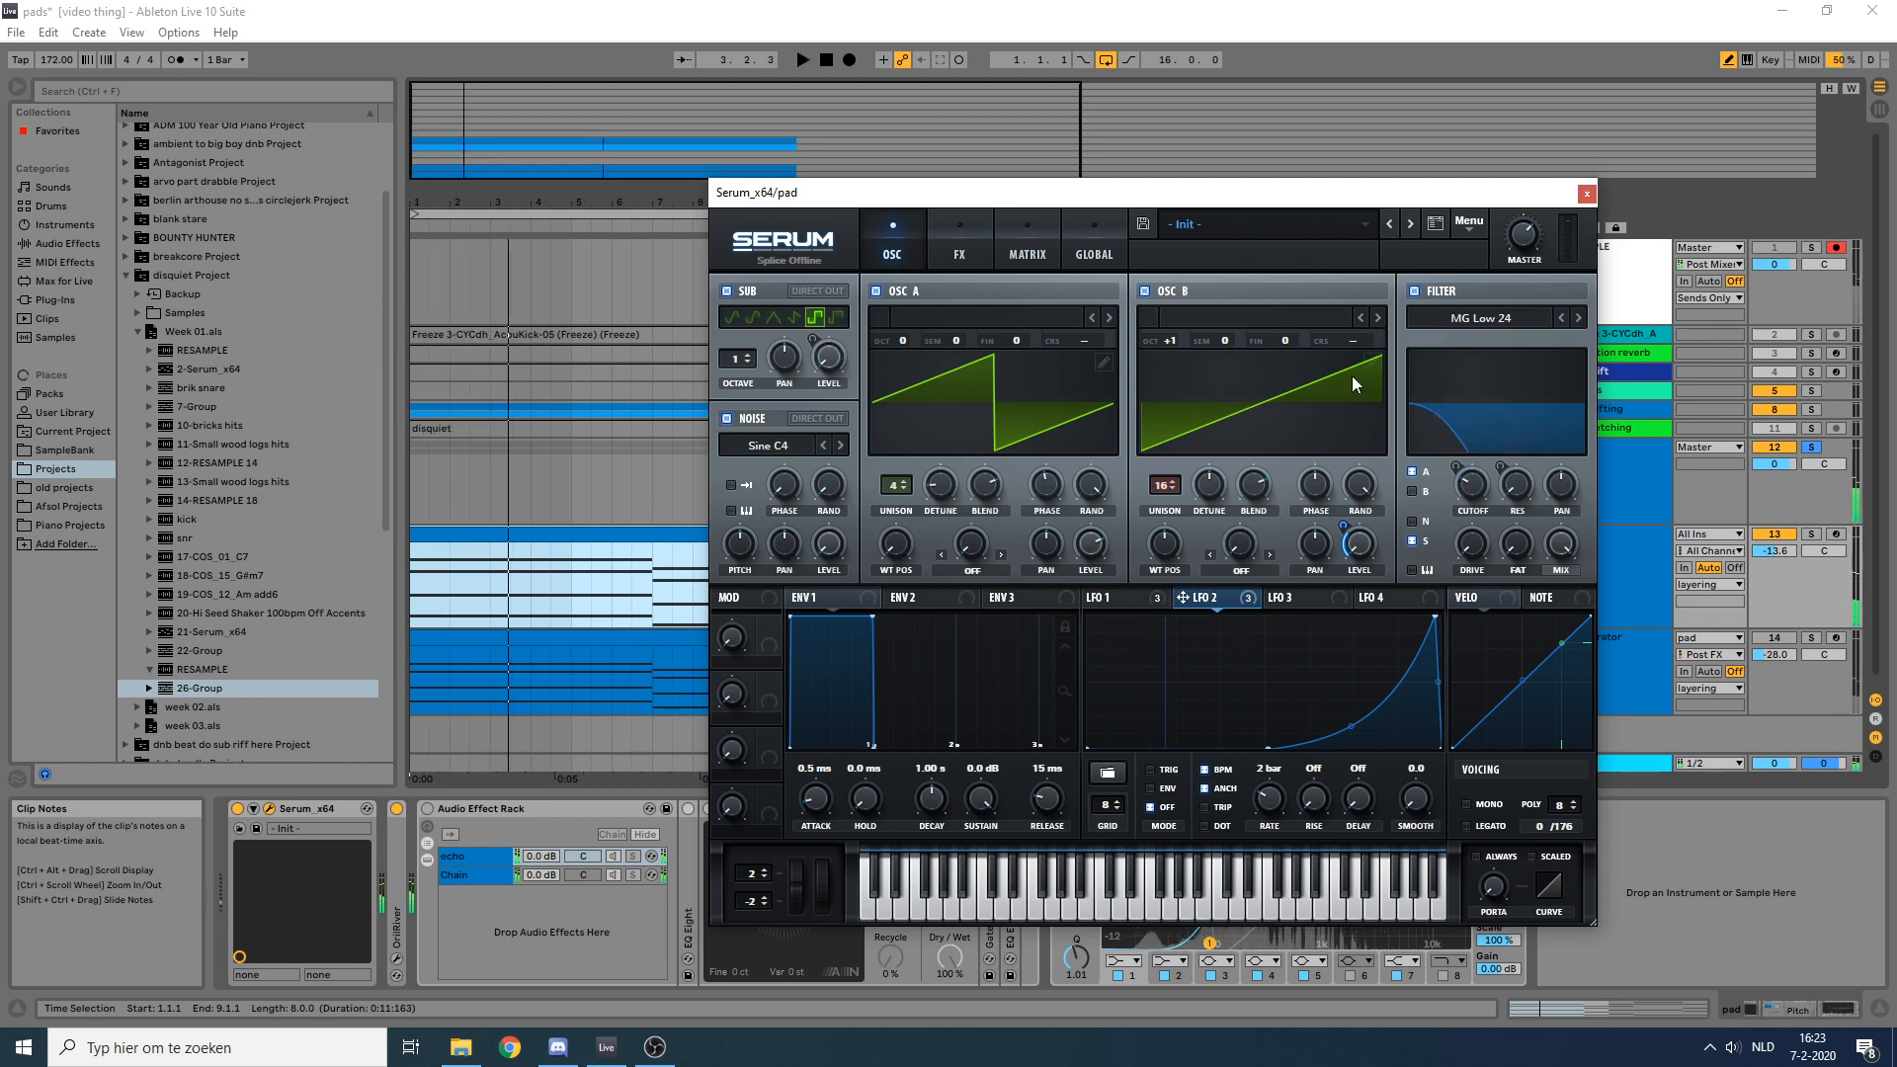
Step: Close Serum, solo the 14 Operator track and briefly play its first clip
{"action": "left_click", "coordinate": [1586, 191]}
{"action": "left_click", "coordinate": [1575, 601]}
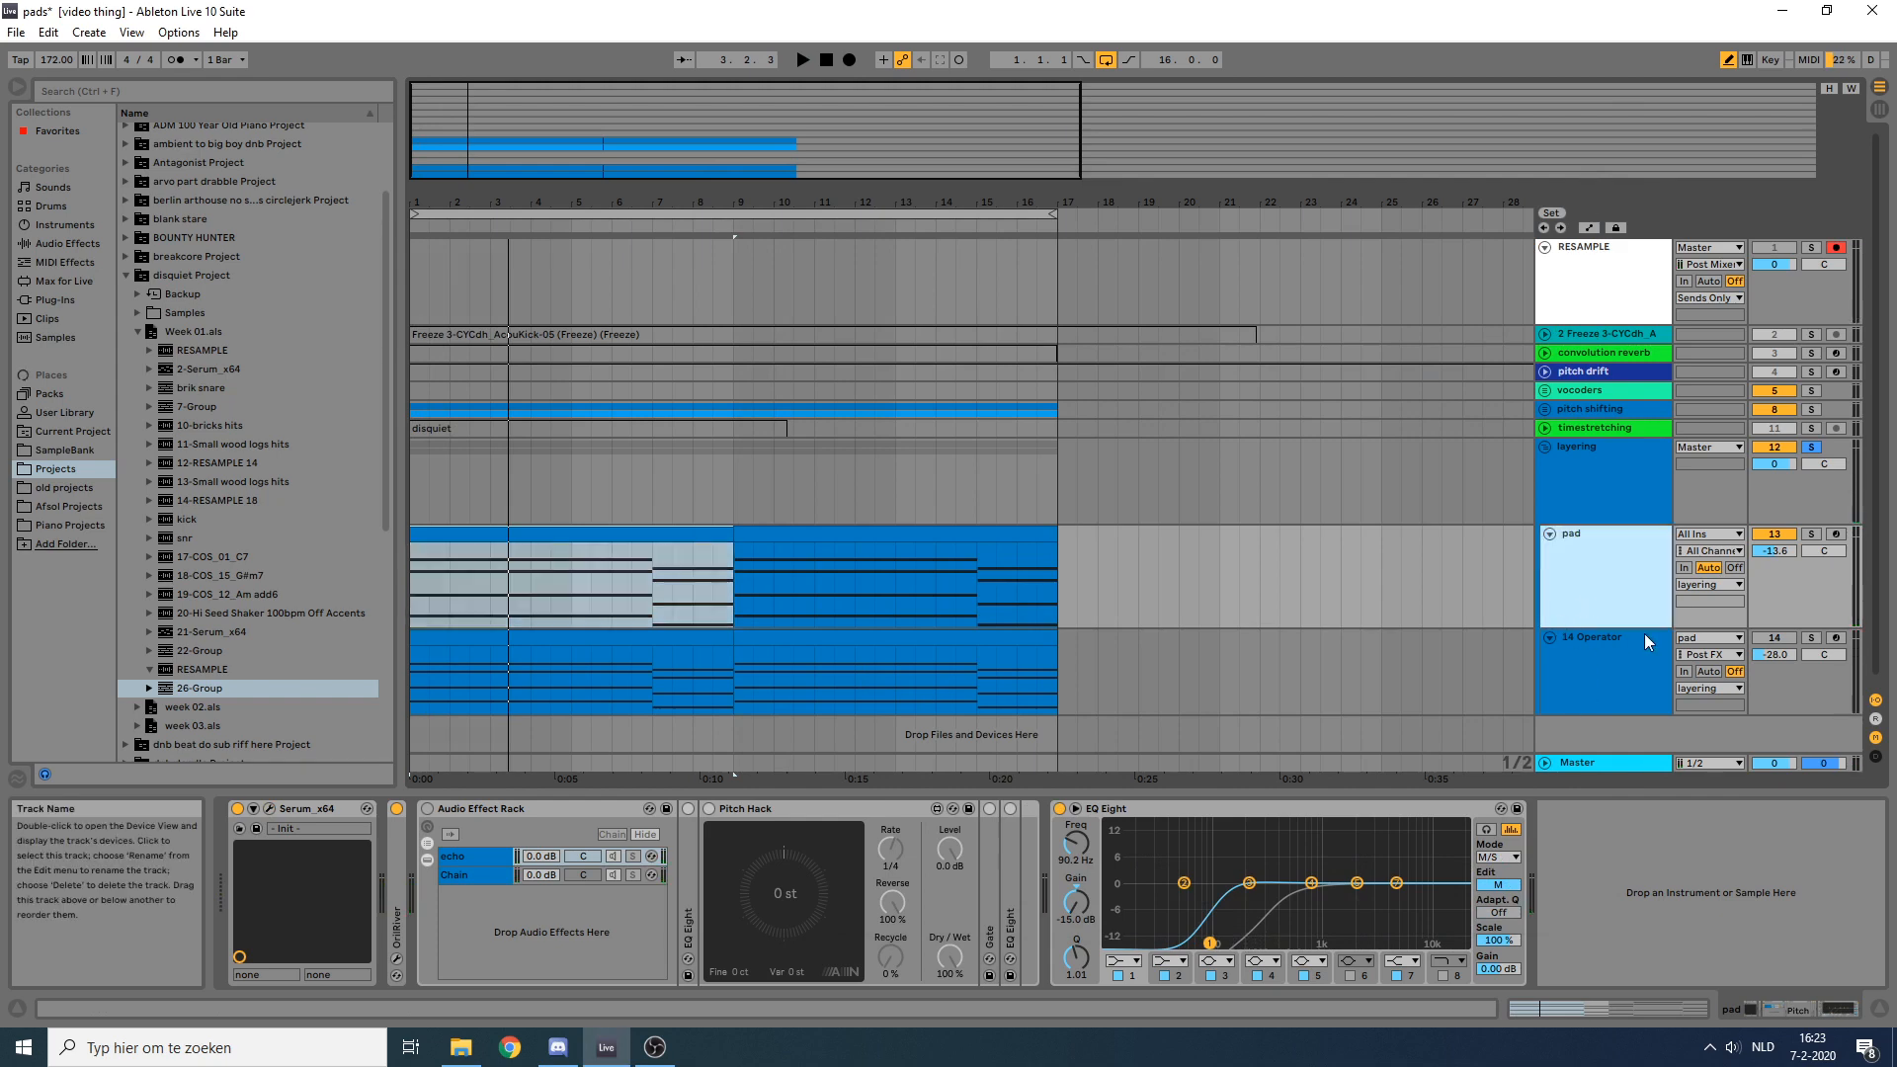
{"action": "left_click", "coordinate": [1632, 660]}
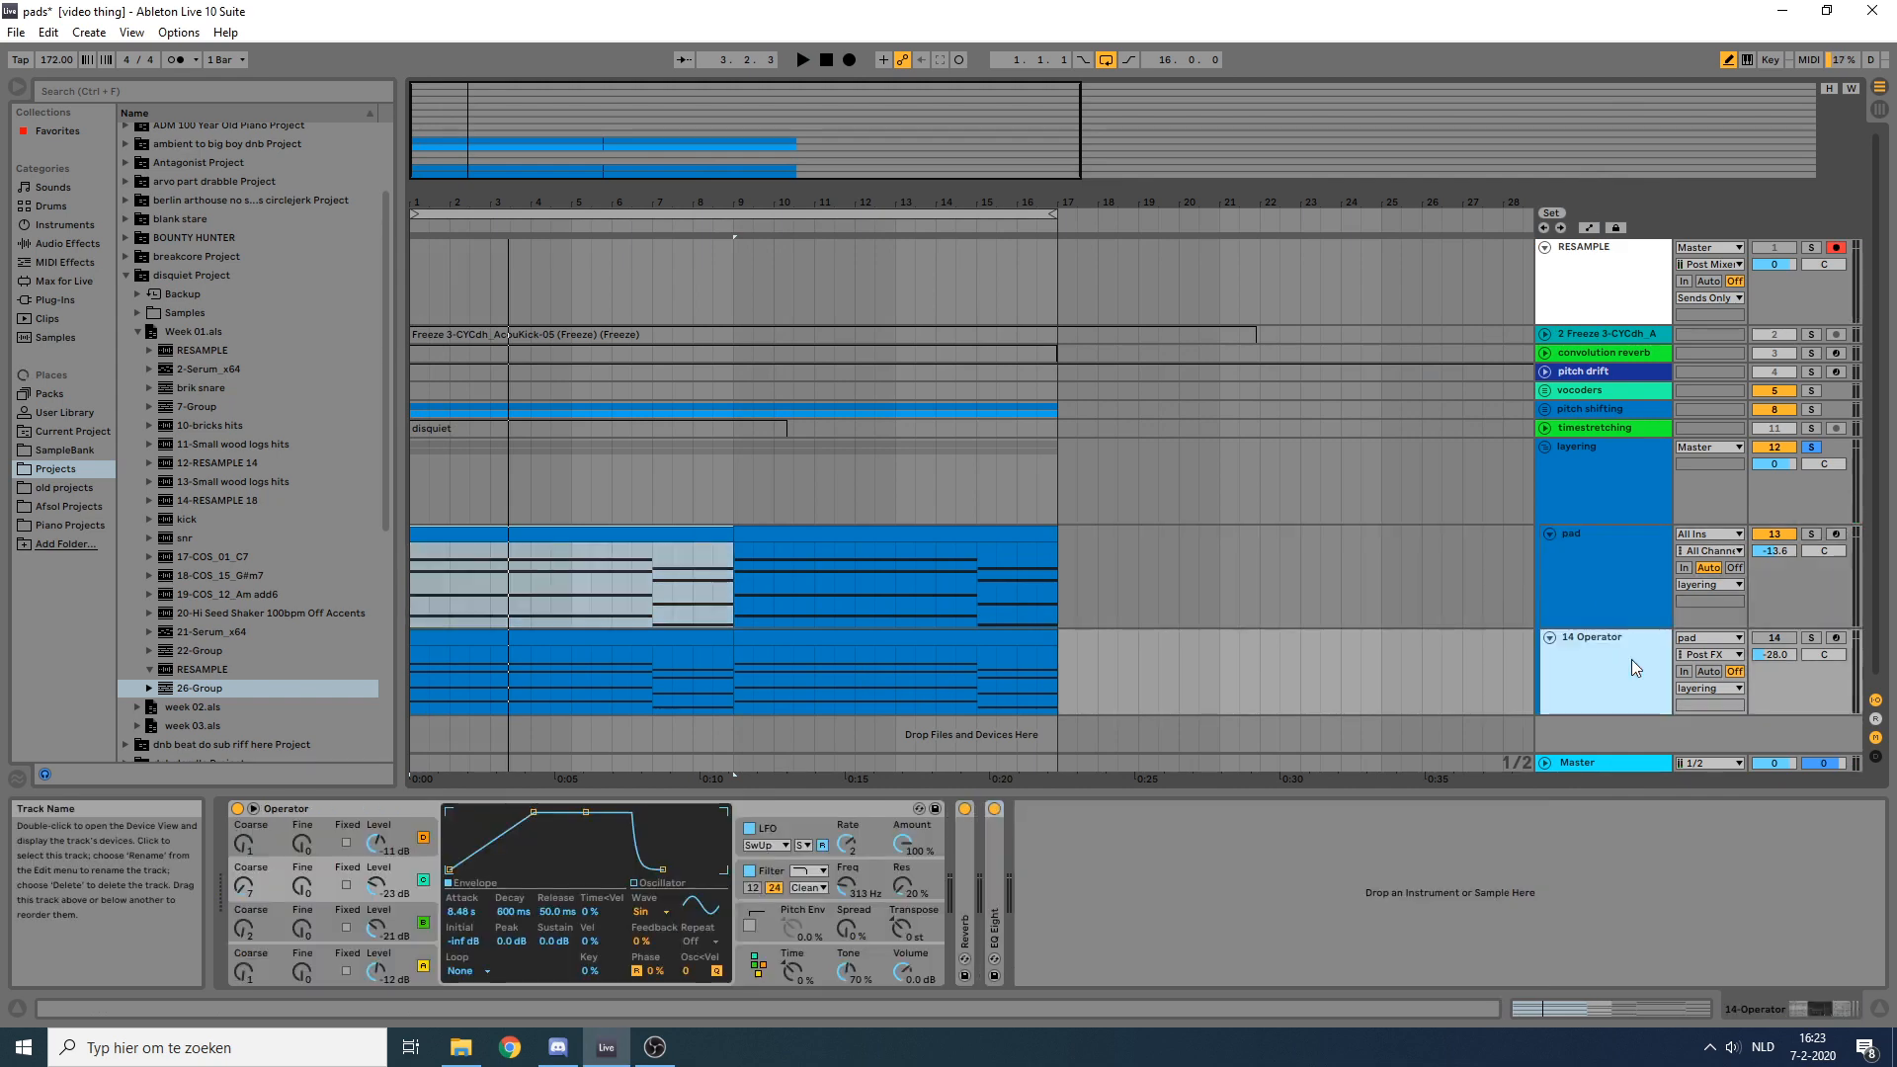
{"action": "left_click", "coordinate": [1811, 637]}
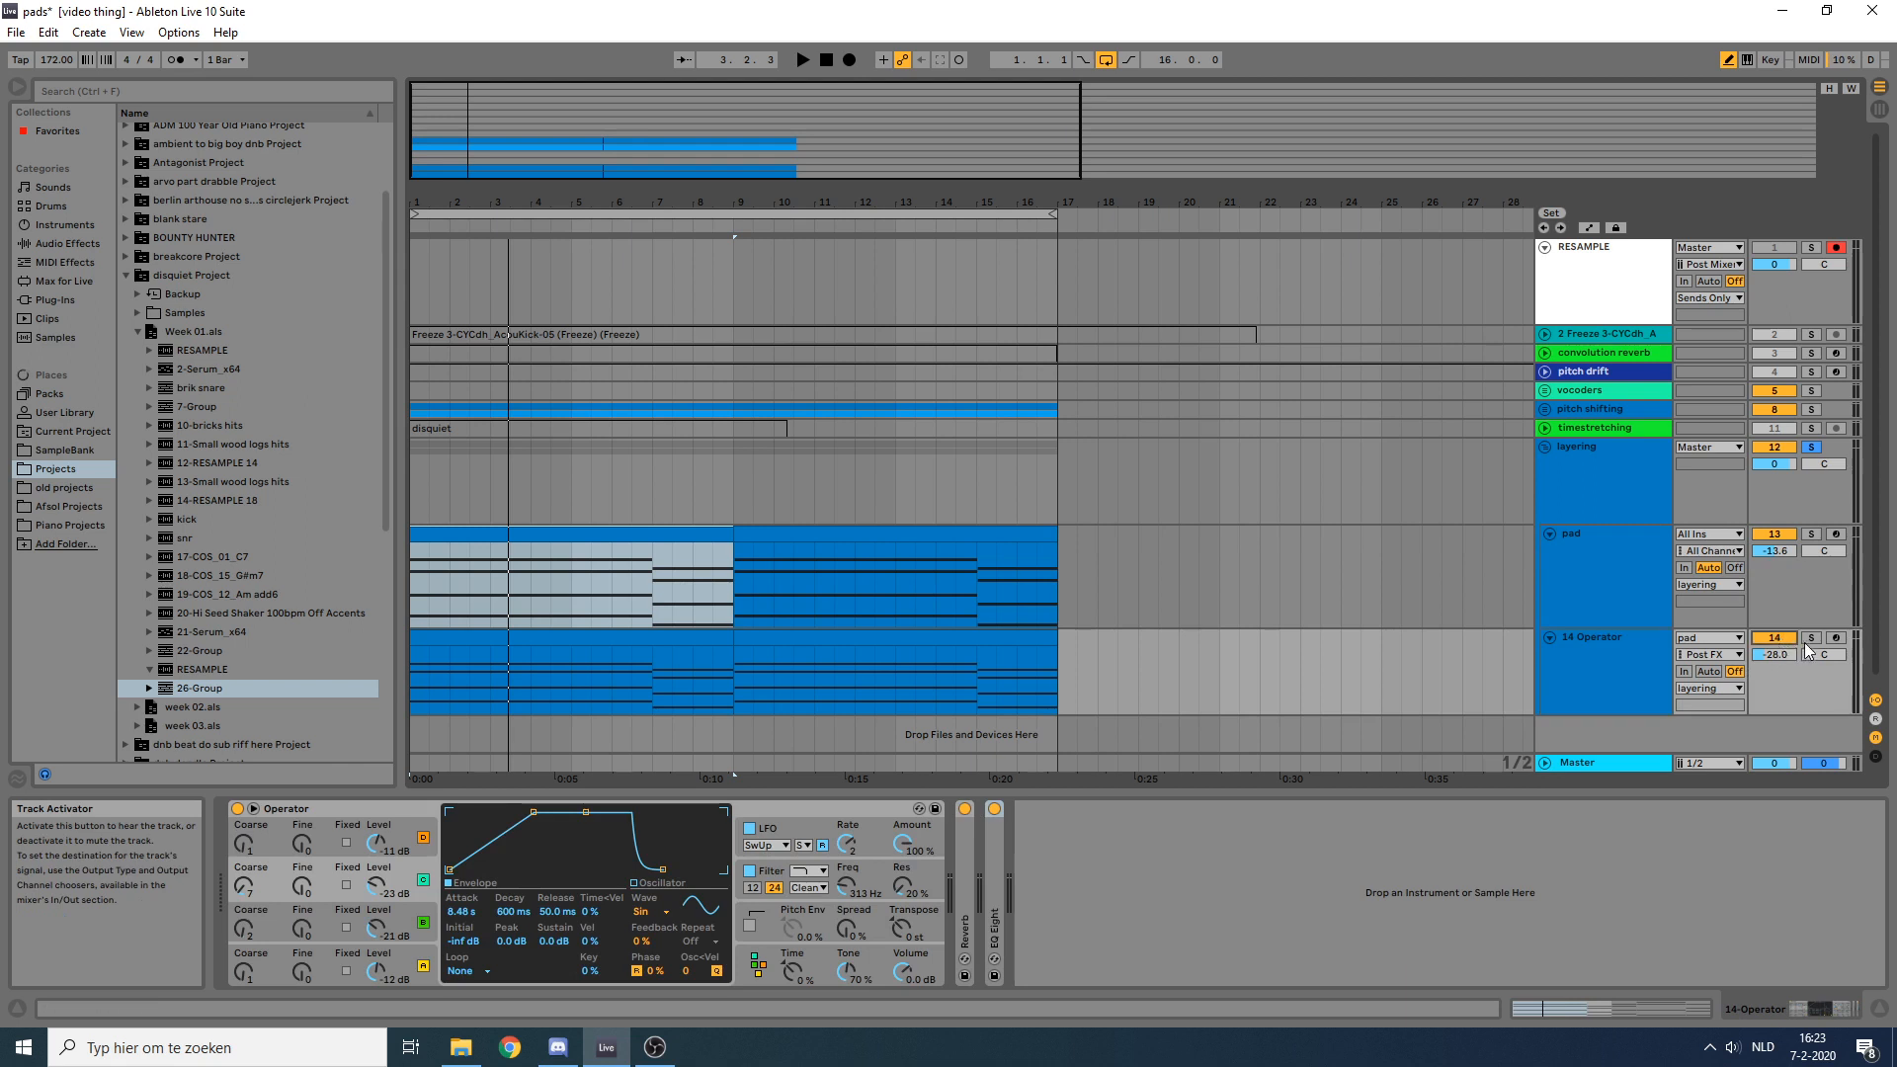
{"action": "left_click", "coordinate": [602, 637]}
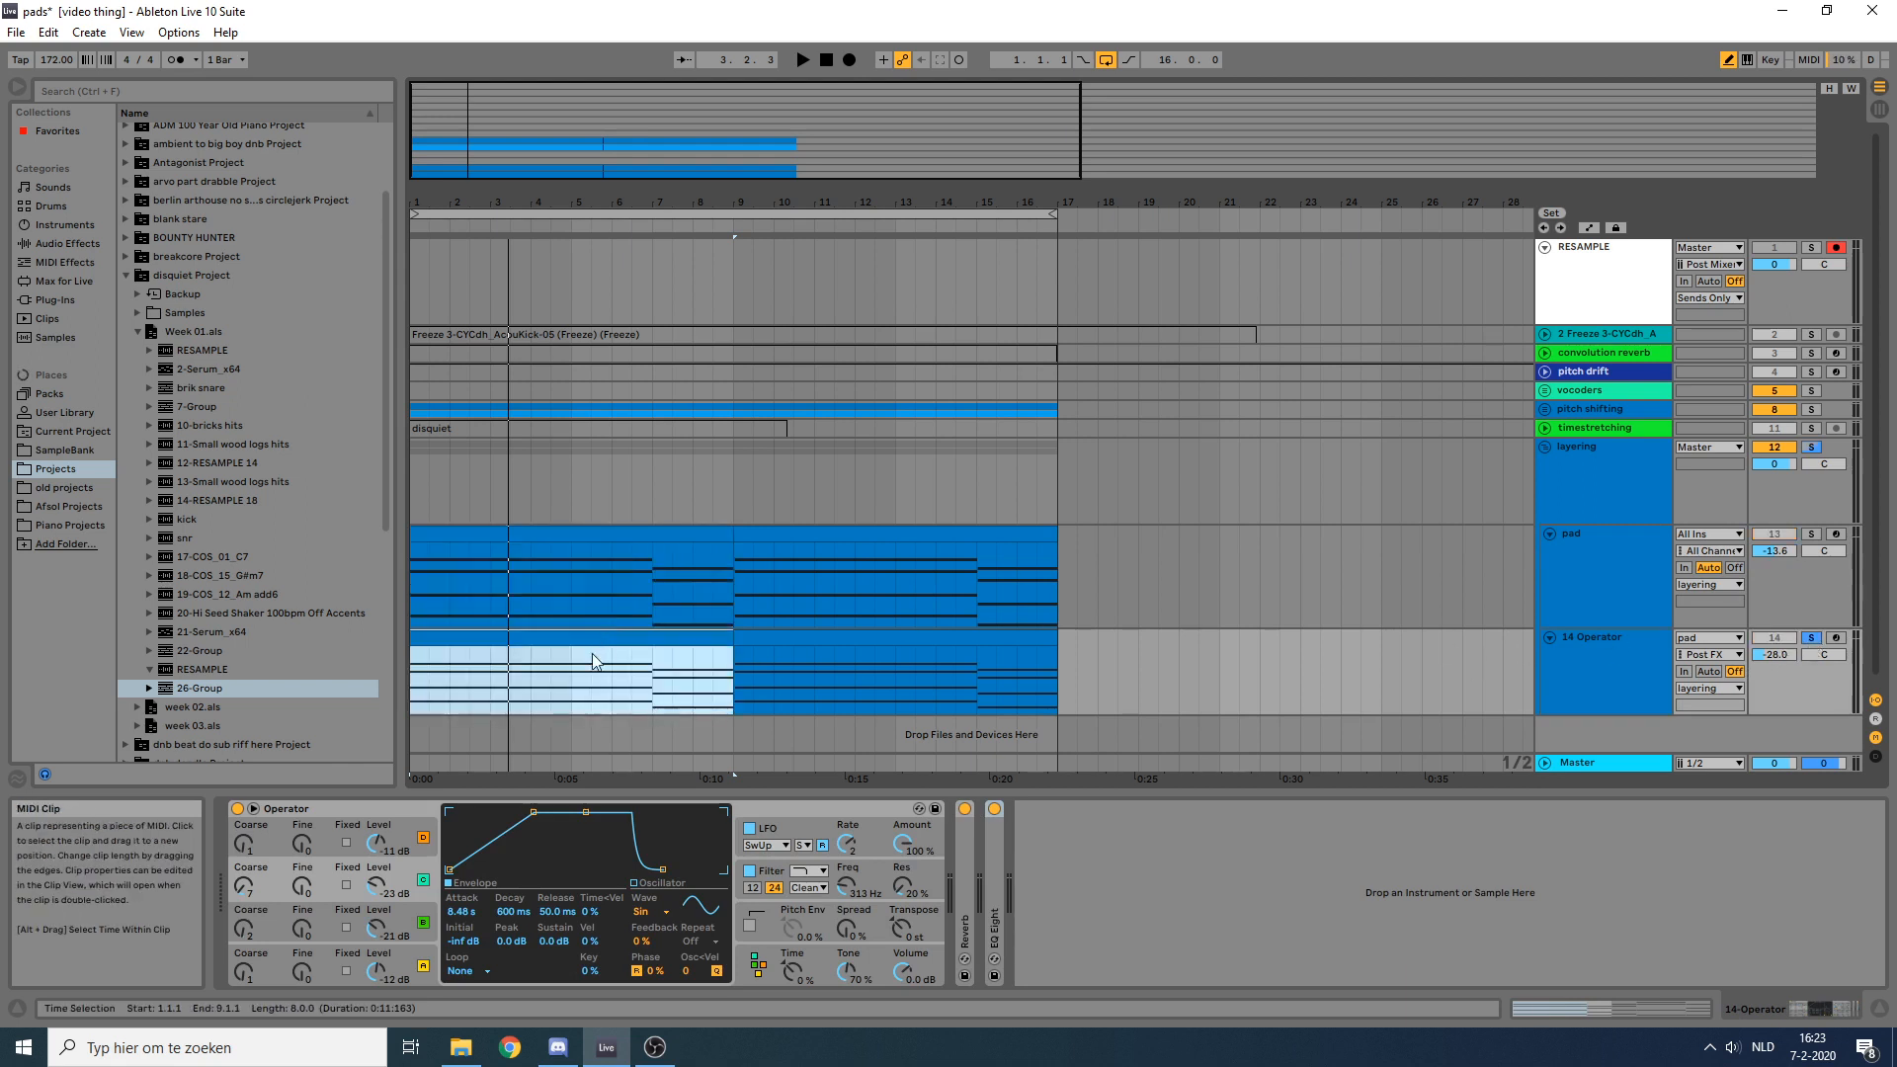
{"action": "key", "text": "space"}
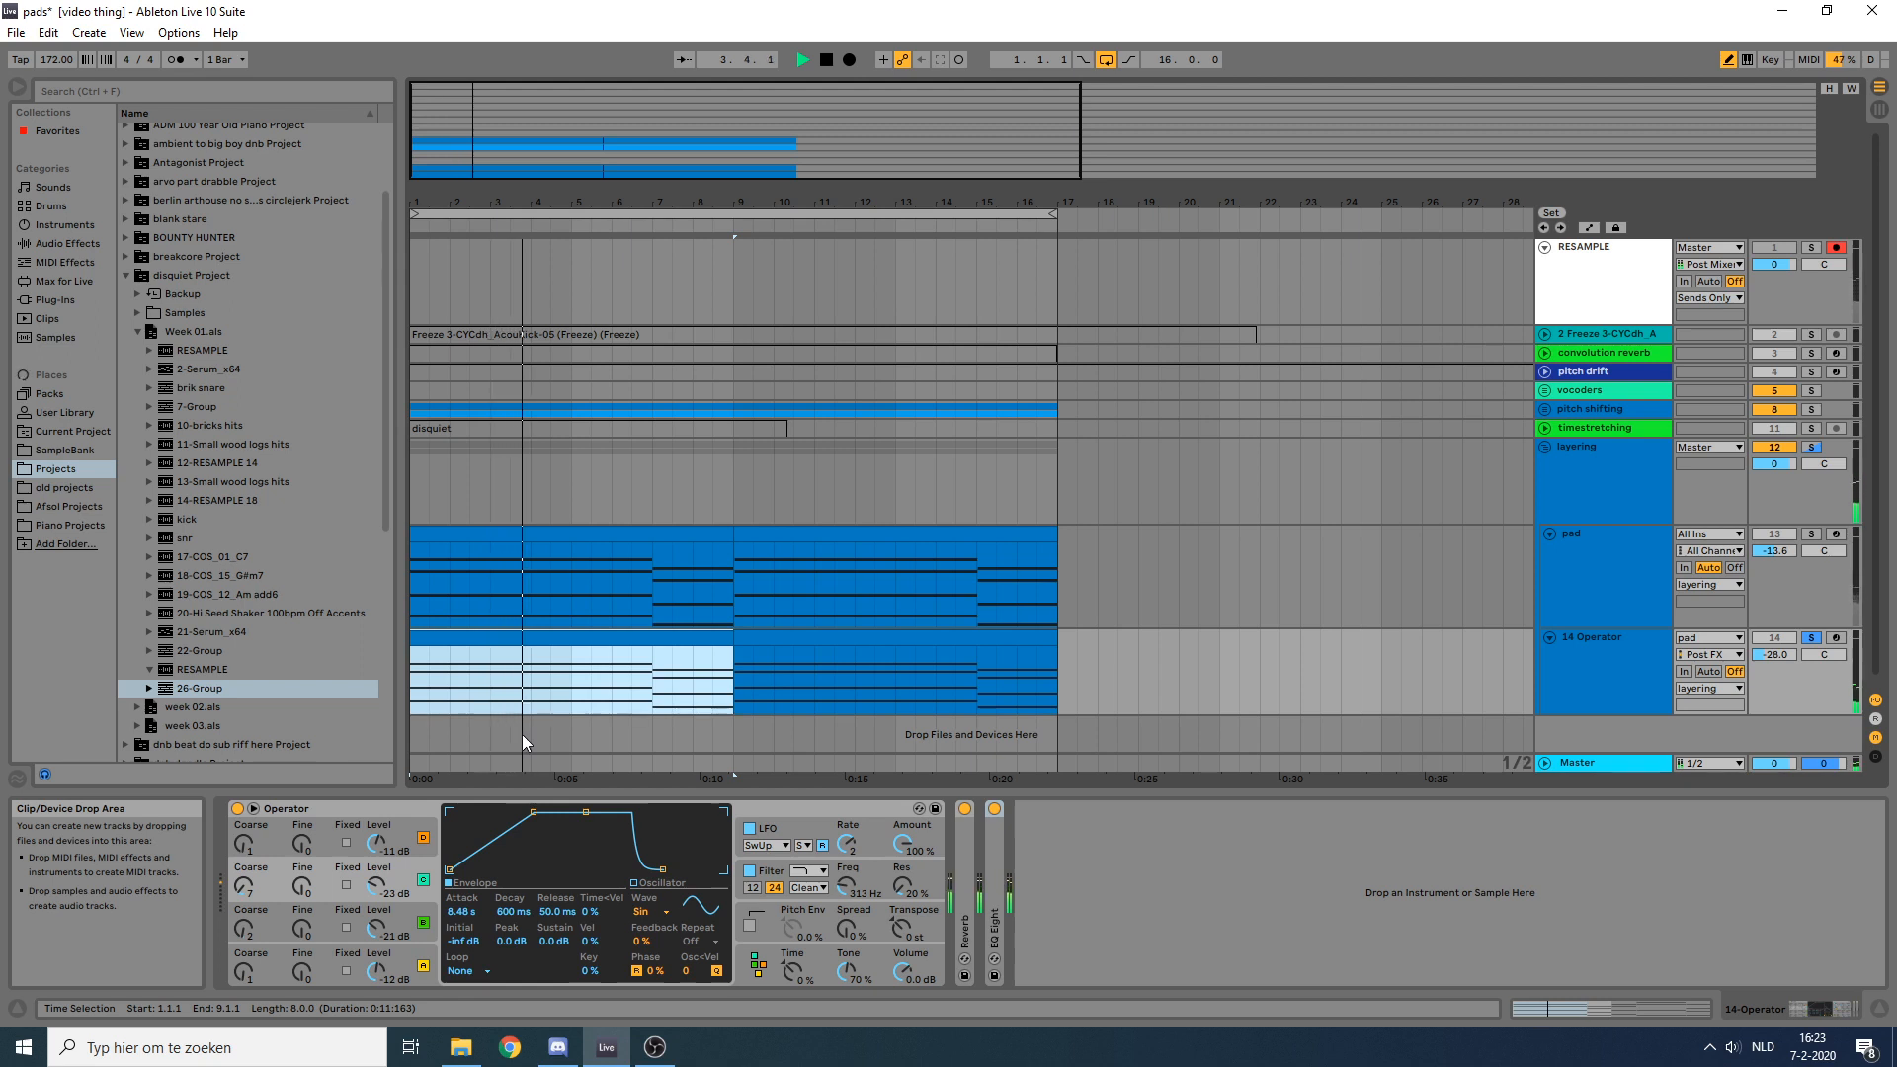
{"action": "key", "text": "space"}
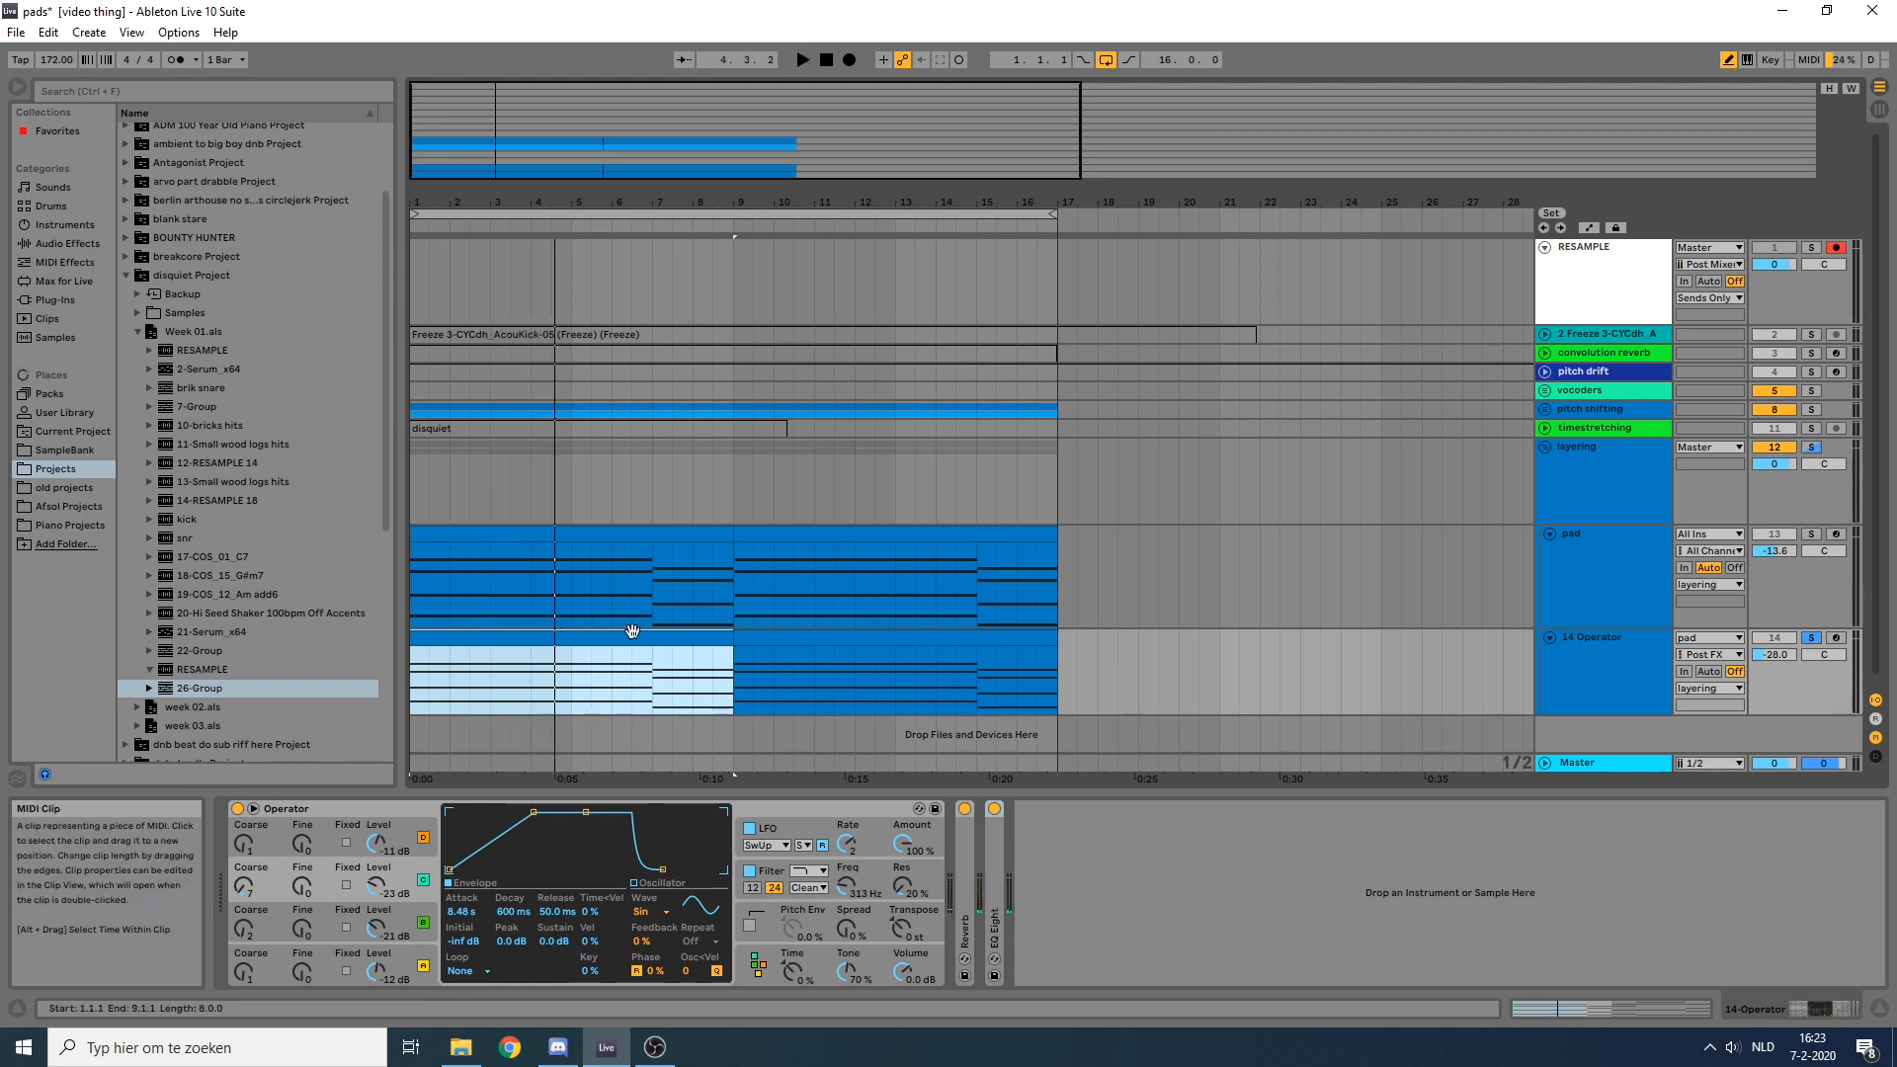
Step: Clear the solo from the 14 Operator track and select the first clip on the pad track
{"action": "left_click", "coordinate": [1811, 638]}
{"action": "left_click", "coordinate": [1621, 563]}
{"action": "left_click", "coordinate": [611, 535]}
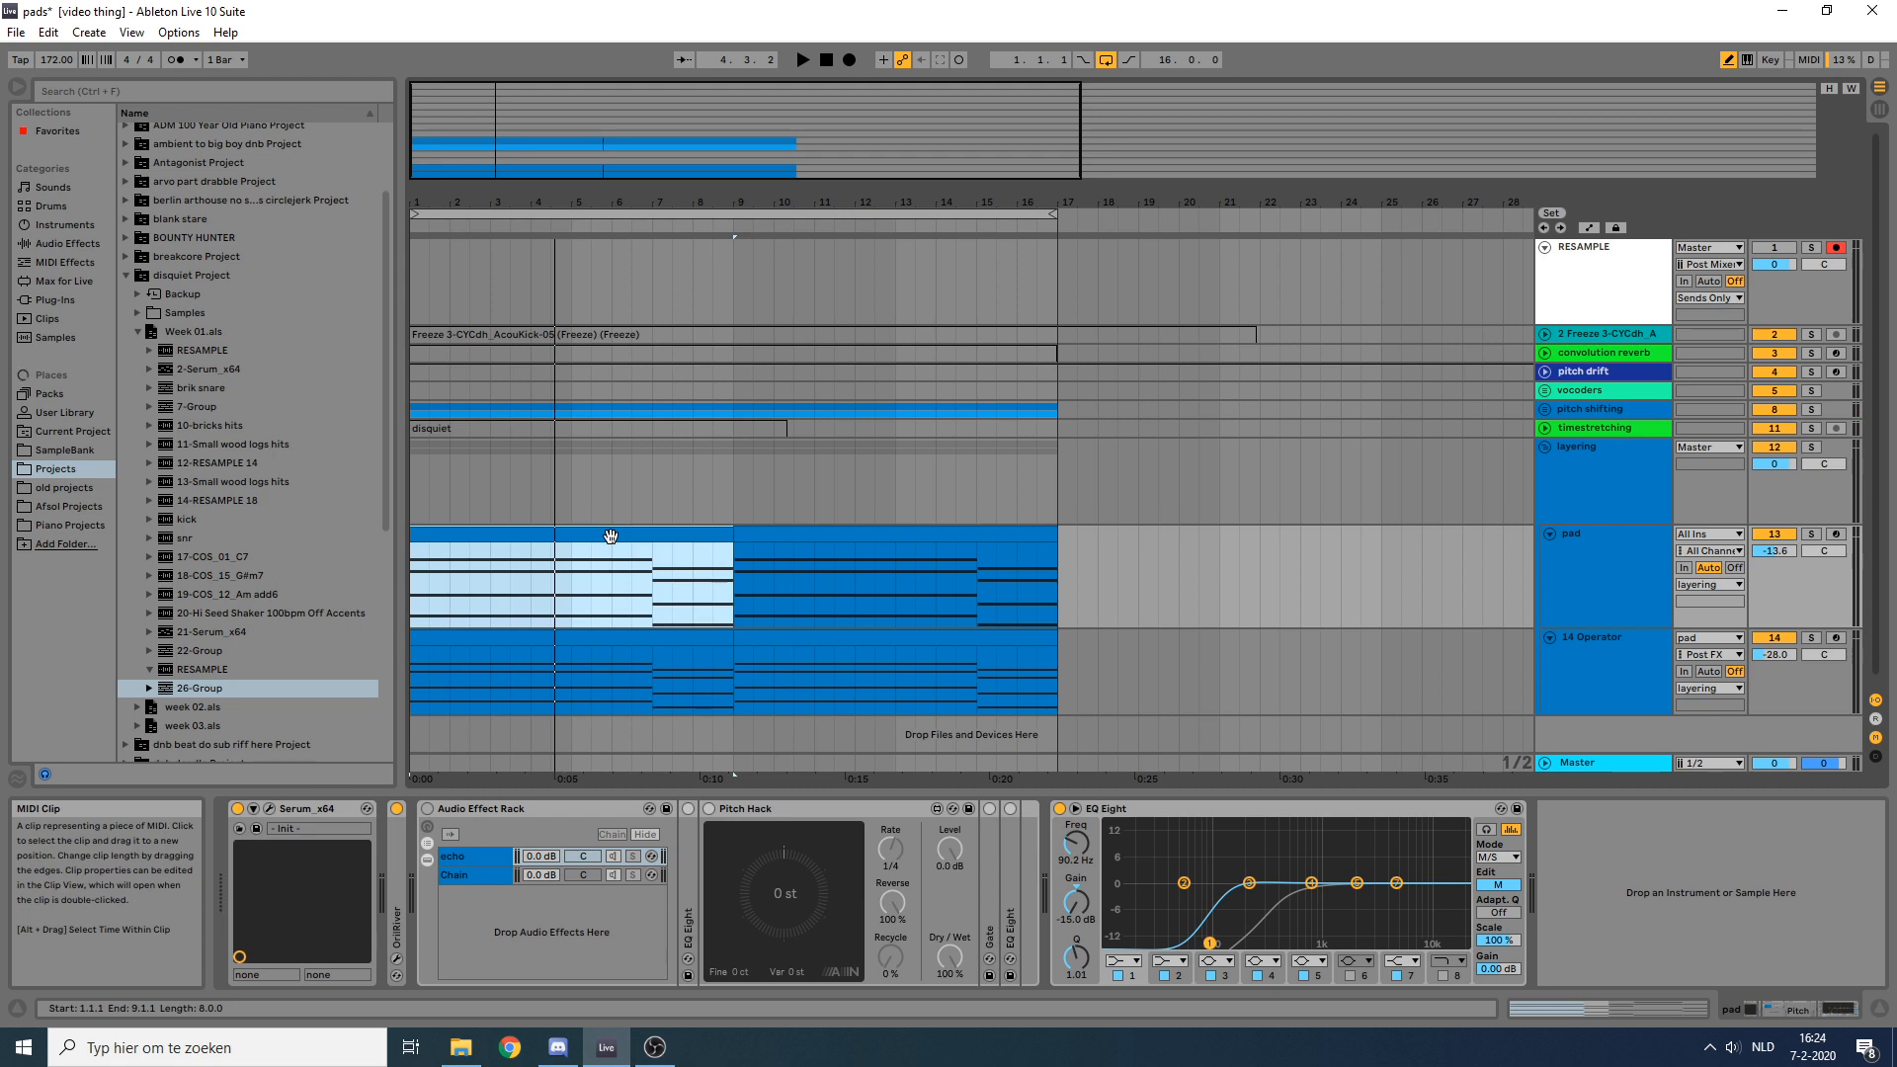
Step: Solo the layering group and play it briefly with the pad track's Audio Effect Rack switched off
{"action": "key", "text": "space"}
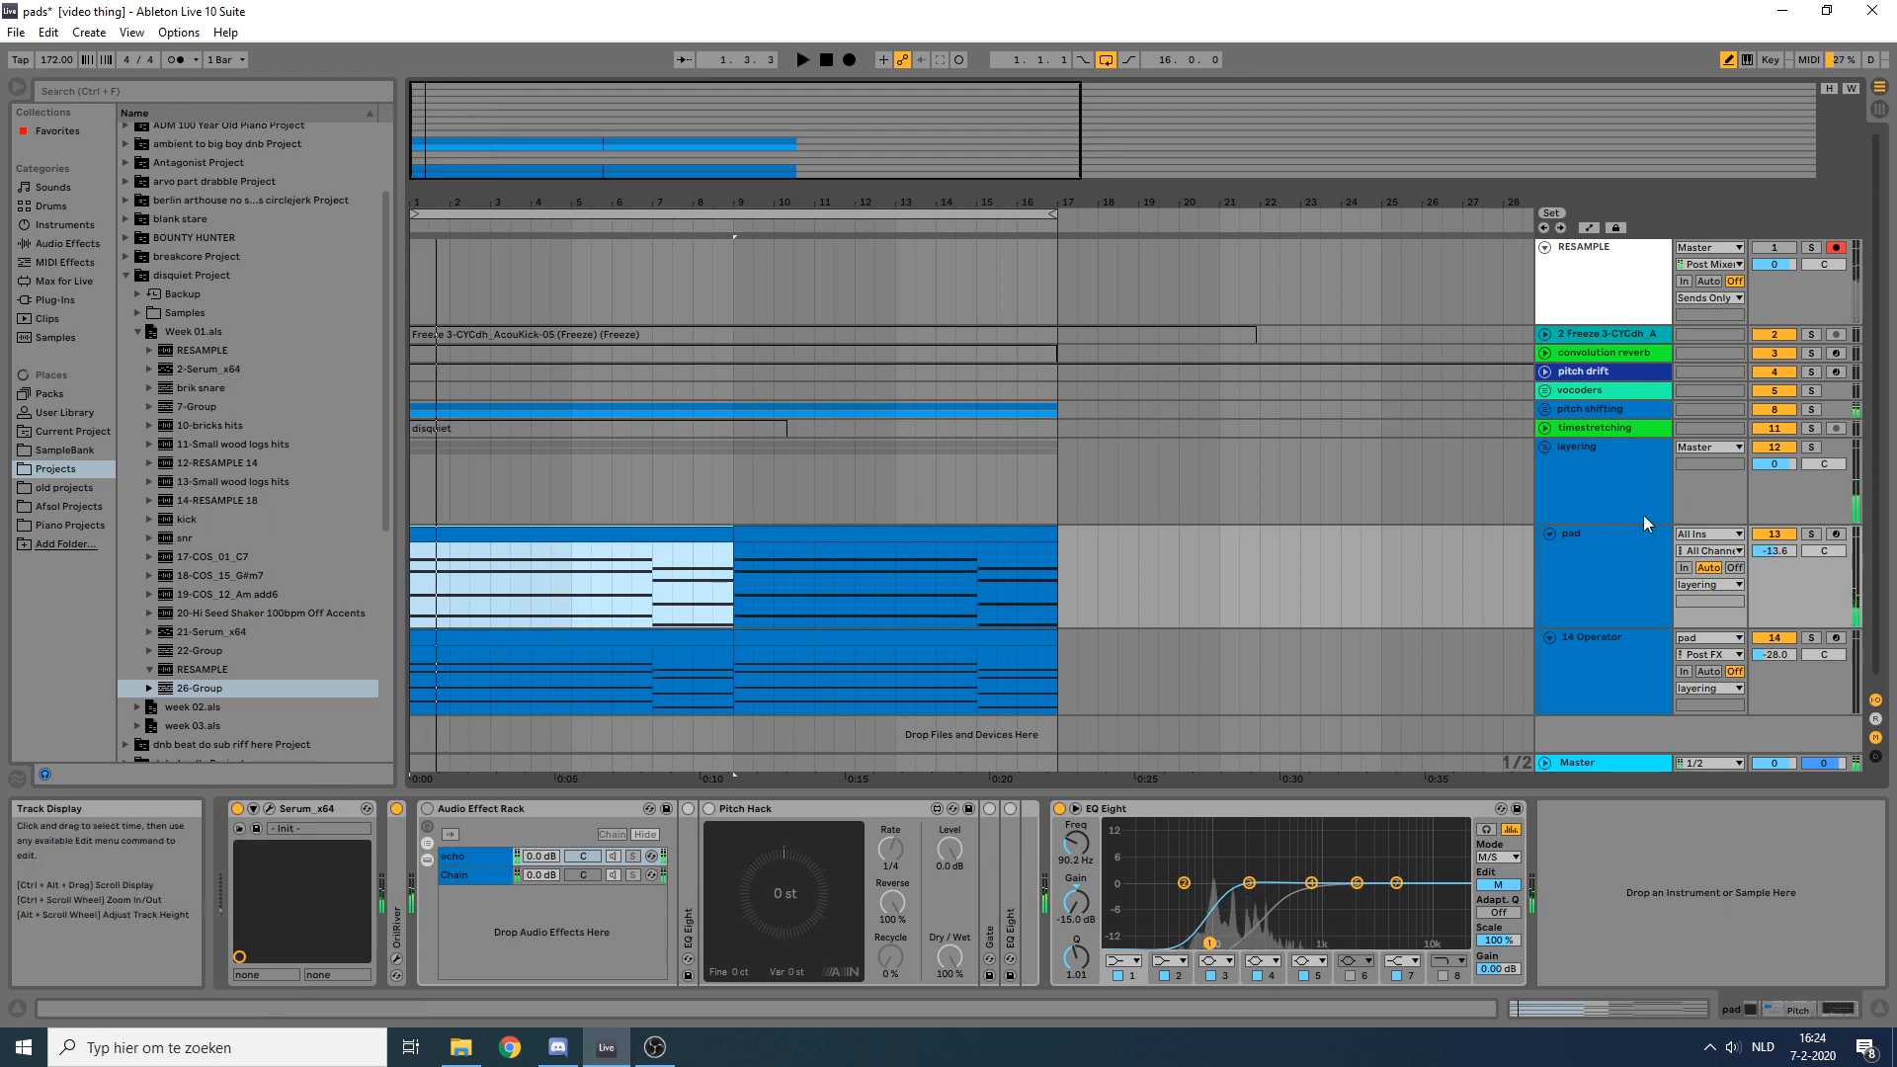
{"action": "left_click", "coordinate": [1814, 446]}
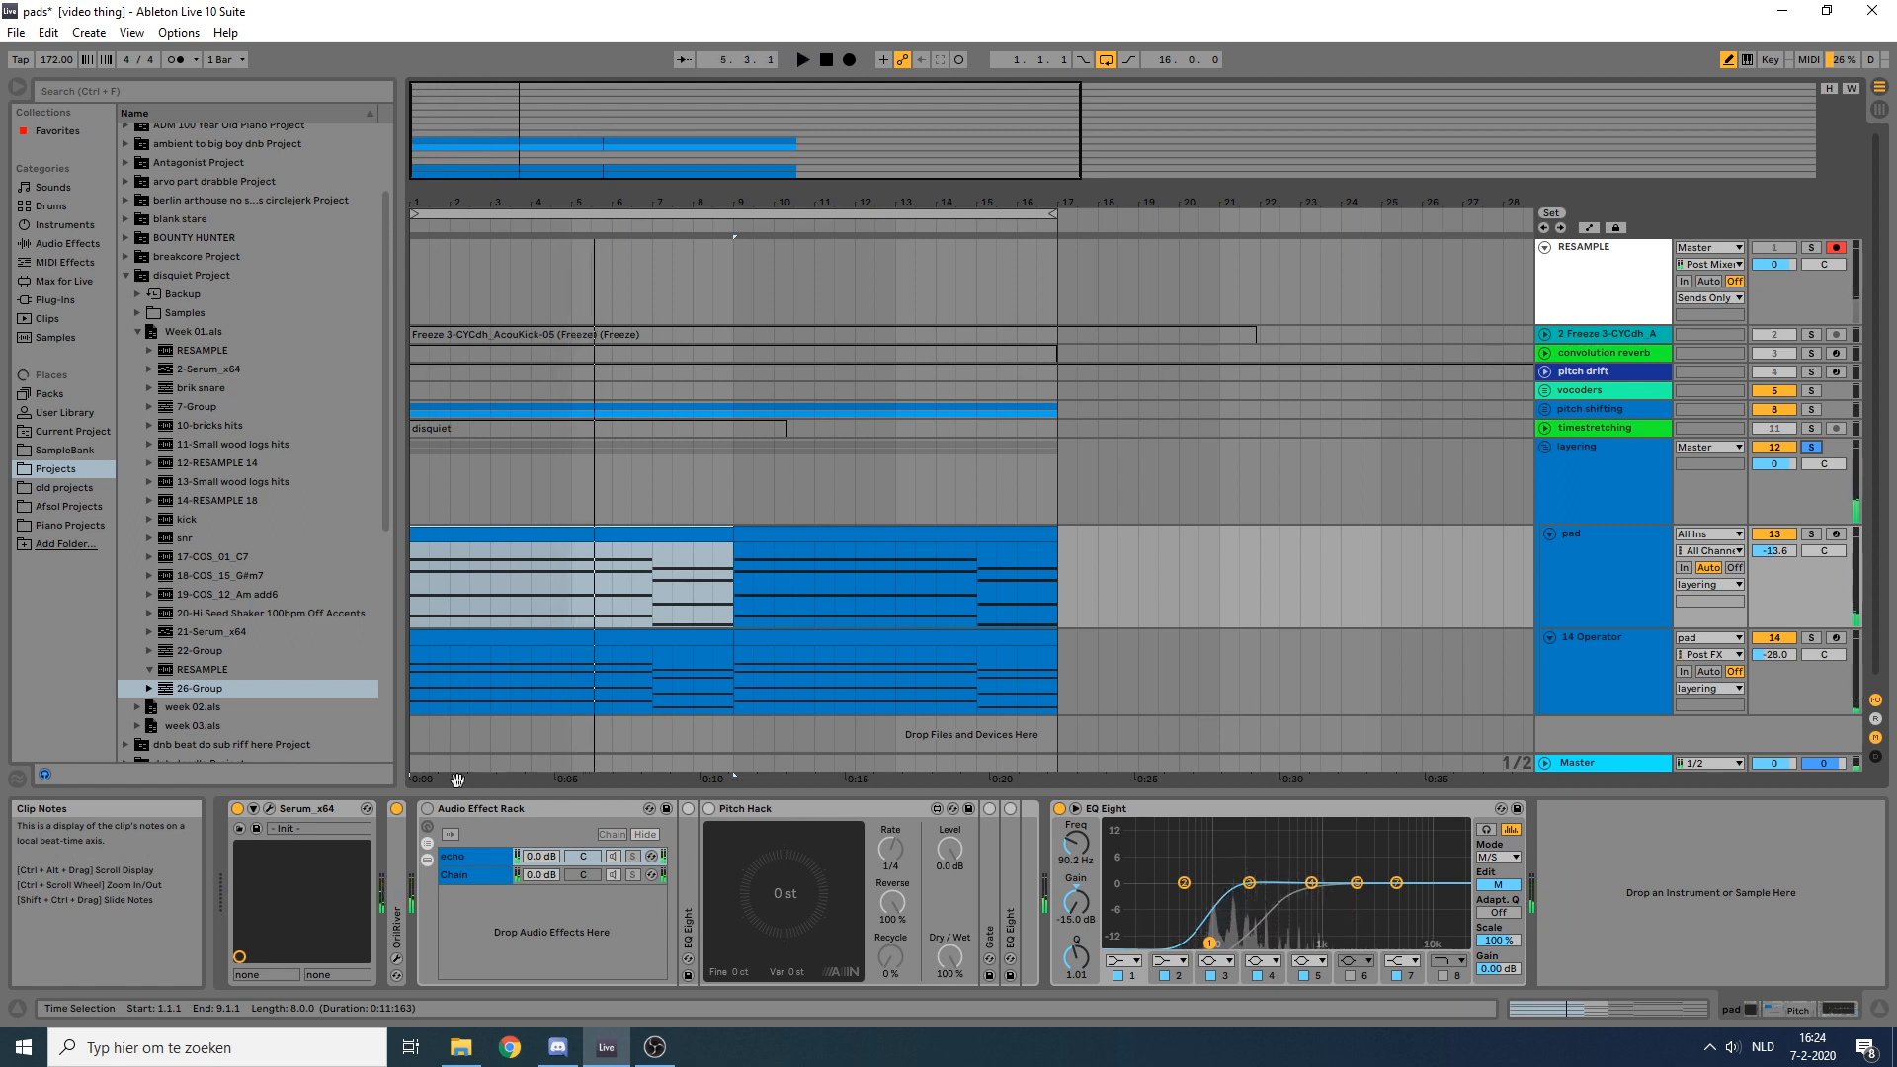
{"action": "left_click", "coordinate": [524, 802]}
{"action": "key", "text": "space"}
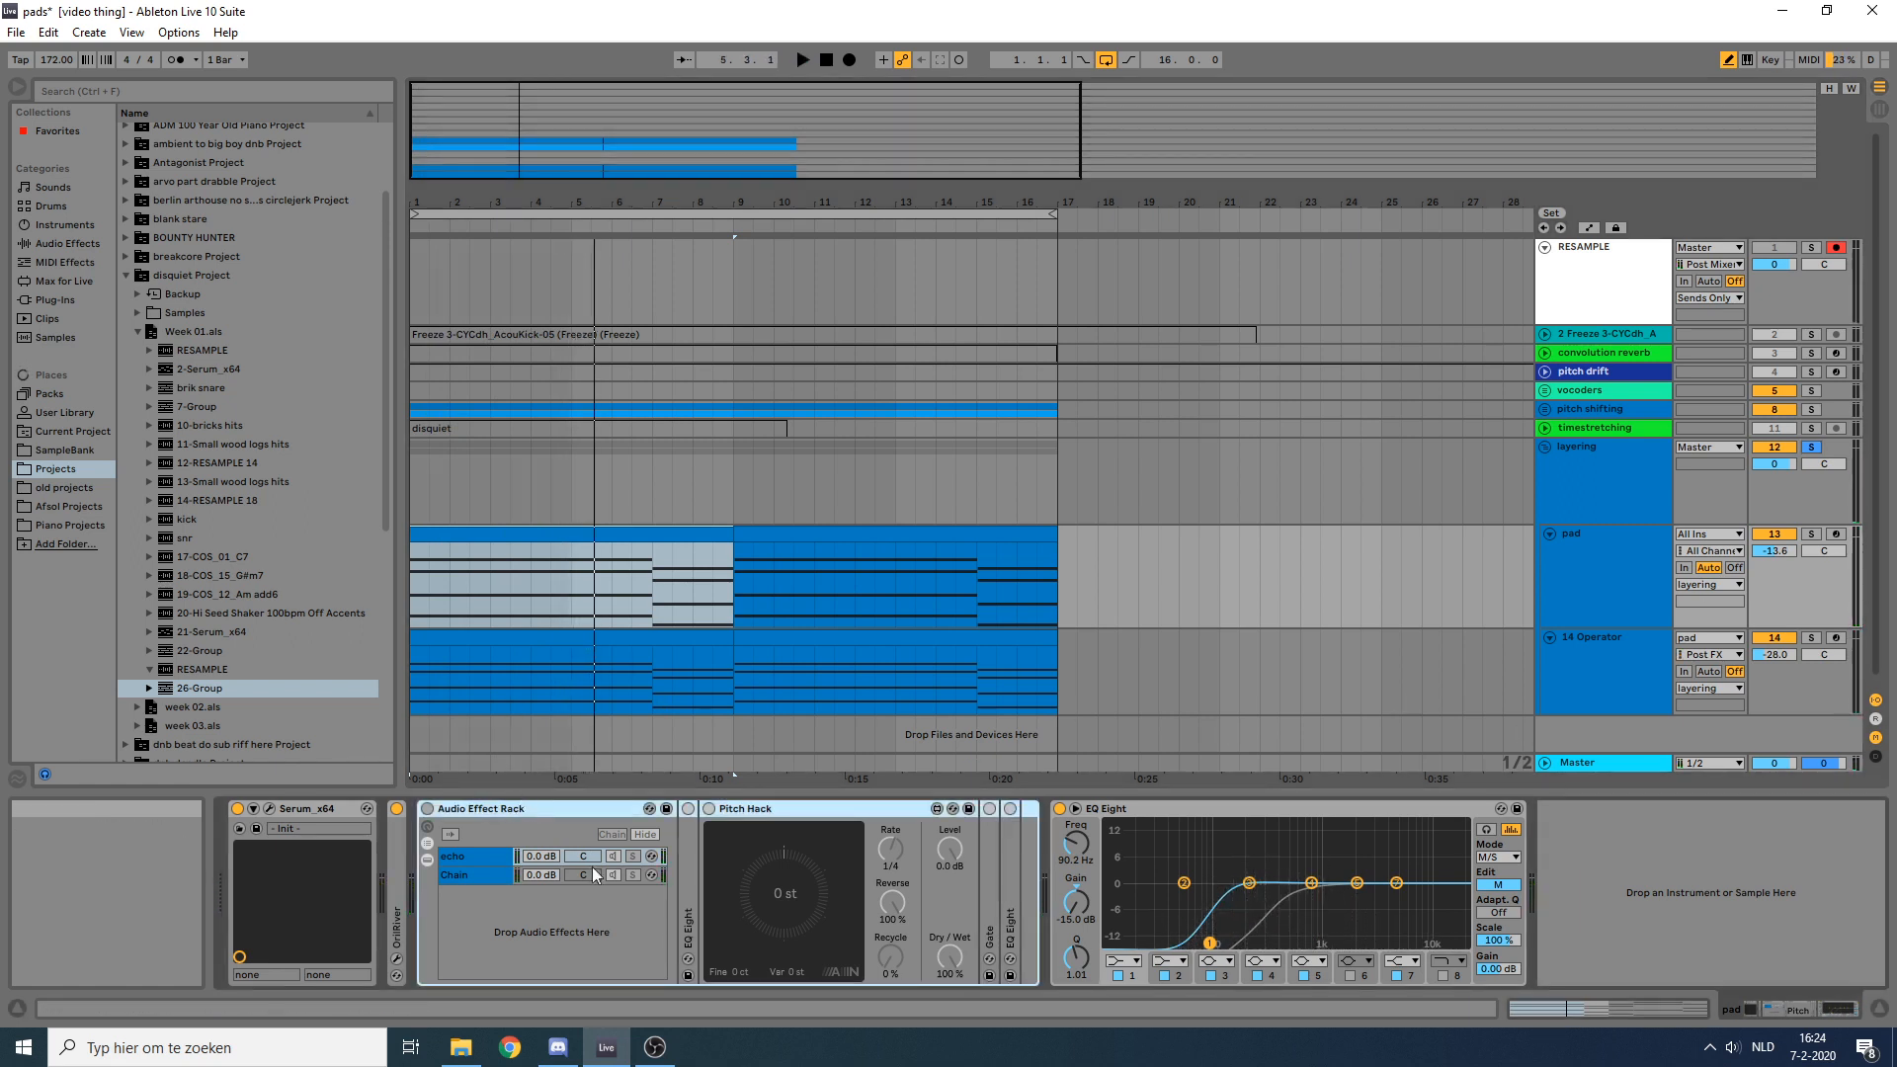
Step: Switch on the pad track's Audio Effect Rack and collapse the Pitch Hack device in its echo chain
{"action": "left_click", "coordinate": [427, 808]}
{"action": "left_click", "coordinate": [460, 855]}
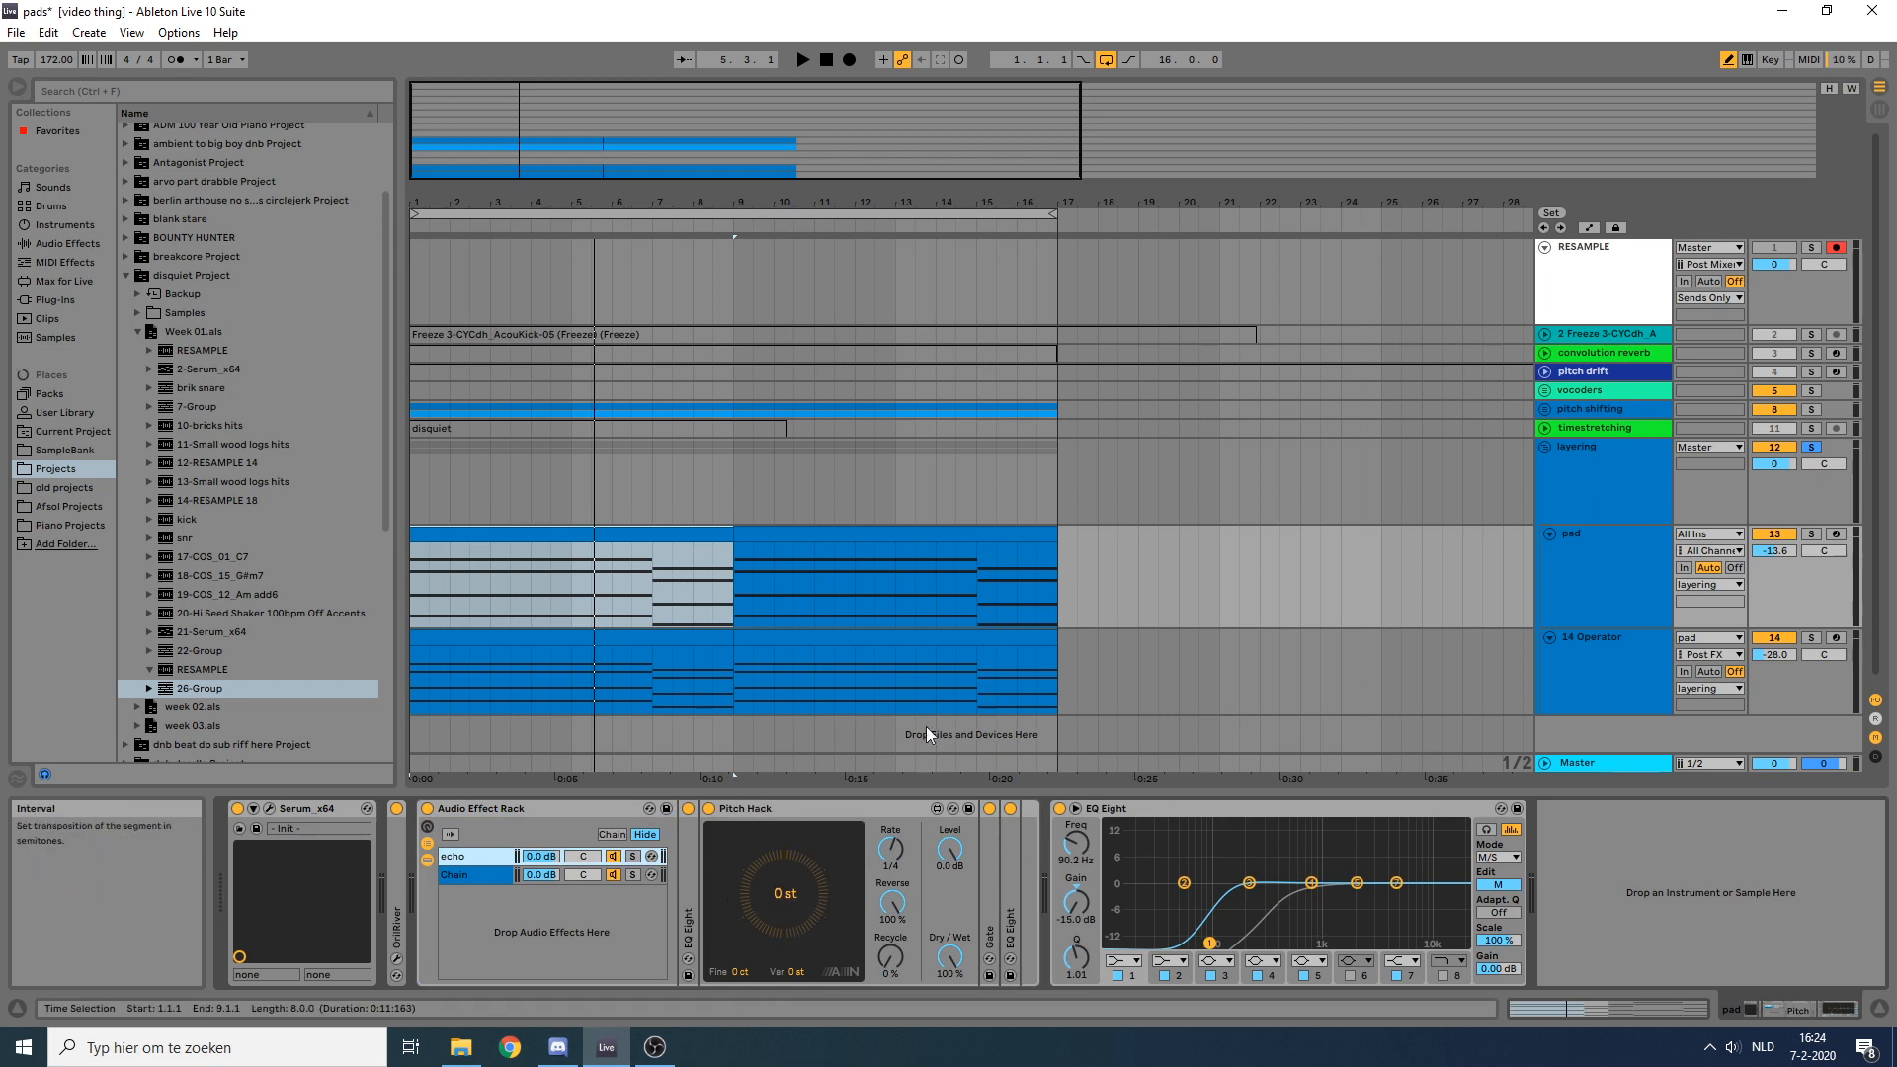
{"action": "double_click", "coordinate": [770, 808]}
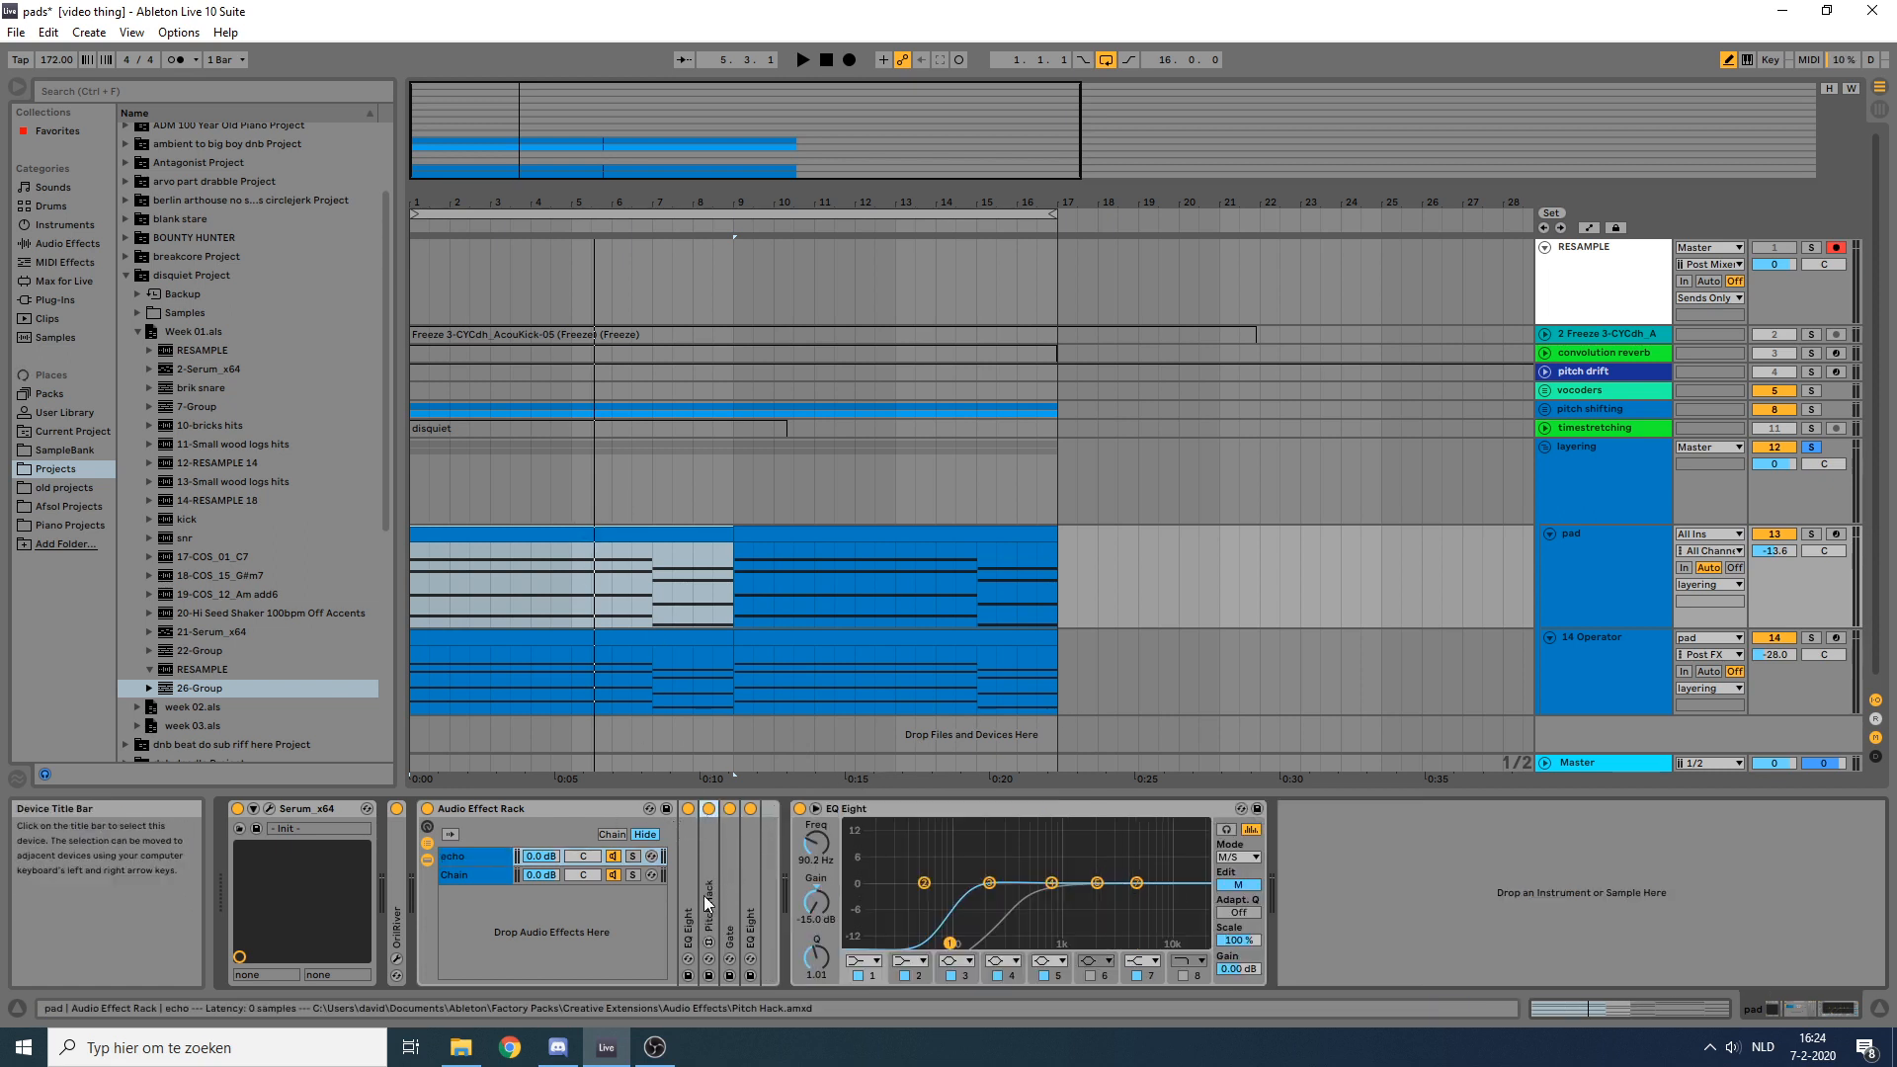
Step: Solo the rack's echo chain and the pad track, and play the effect on its own briefly
{"action": "left_click", "coordinate": [632, 856]}
{"action": "key", "text": "space"}
{"action": "left_click", "coordinate": [1811, 535]}
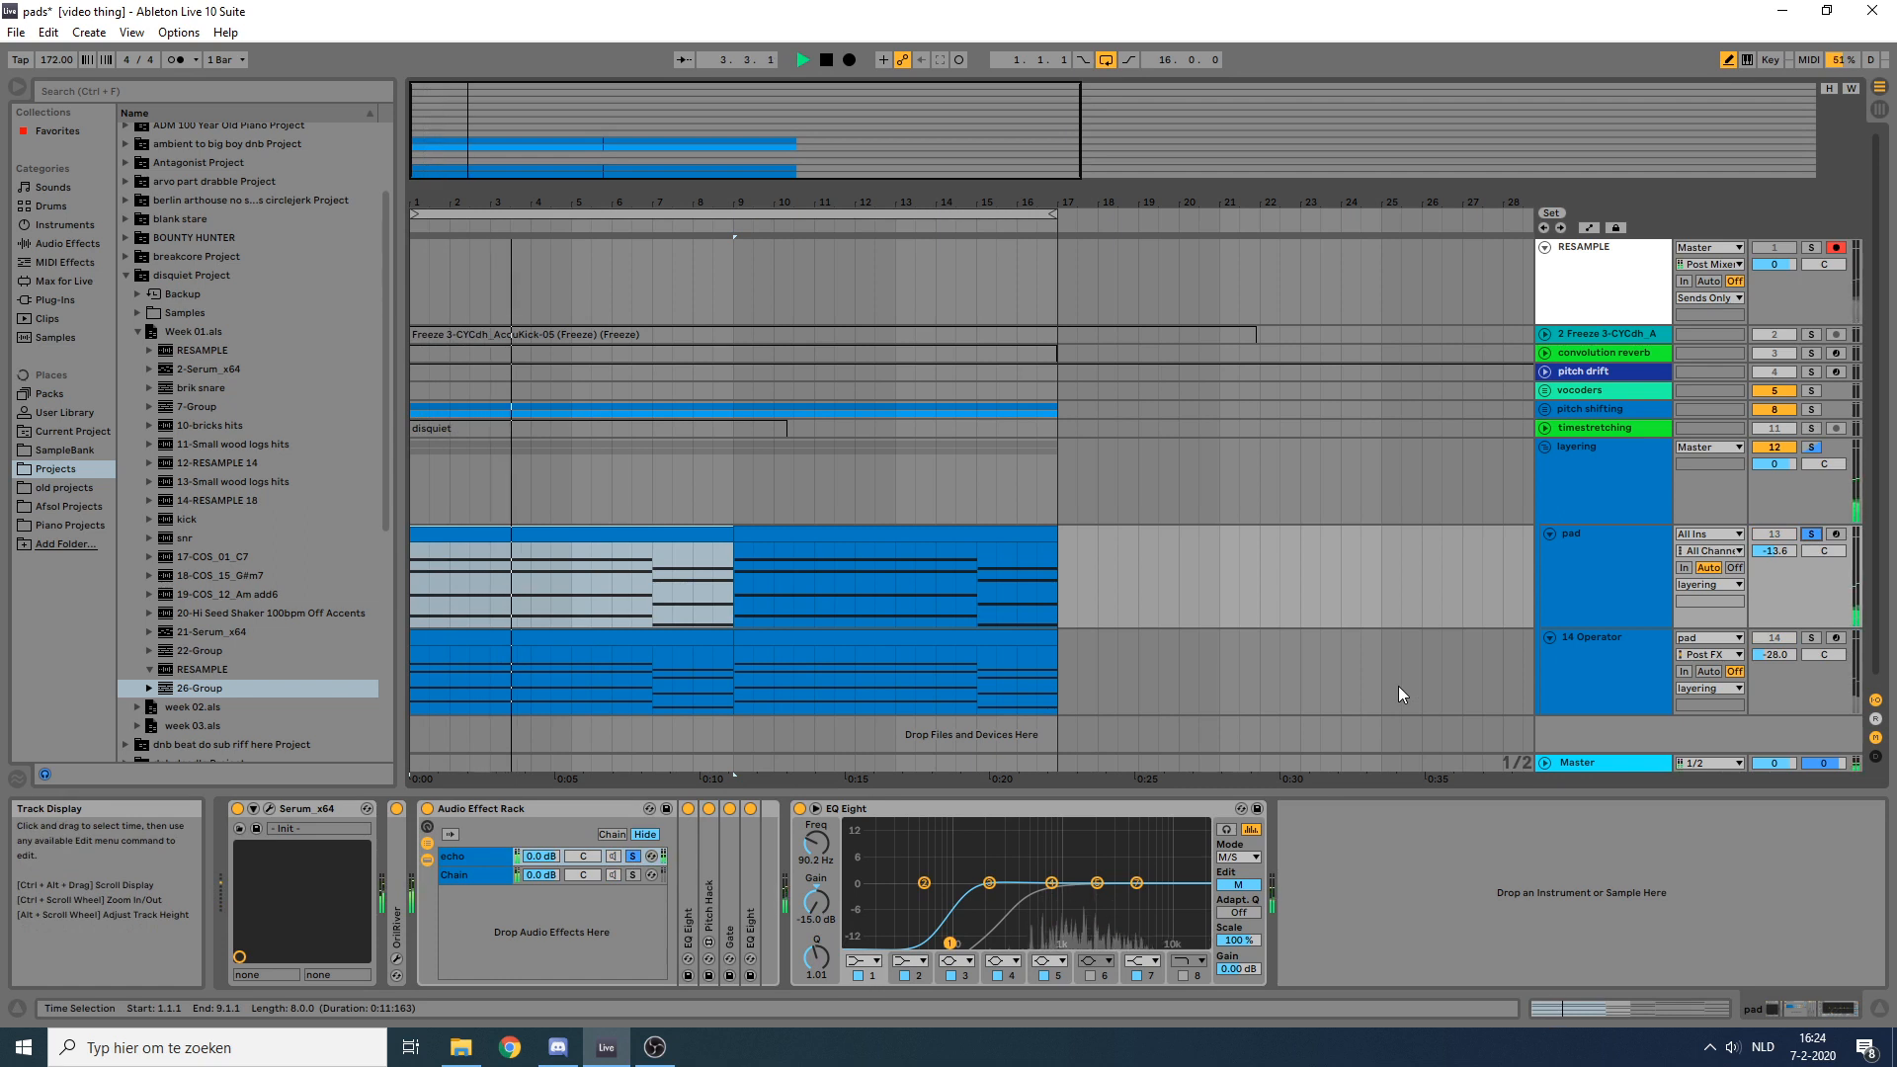
{"action": "key", "text": "space"}
Step: Expand Pitch Hack again and play the soloed pad track from its first clip with the echo chain unsoloed
{"action": "double_click", "coordinate": [704, 925]}
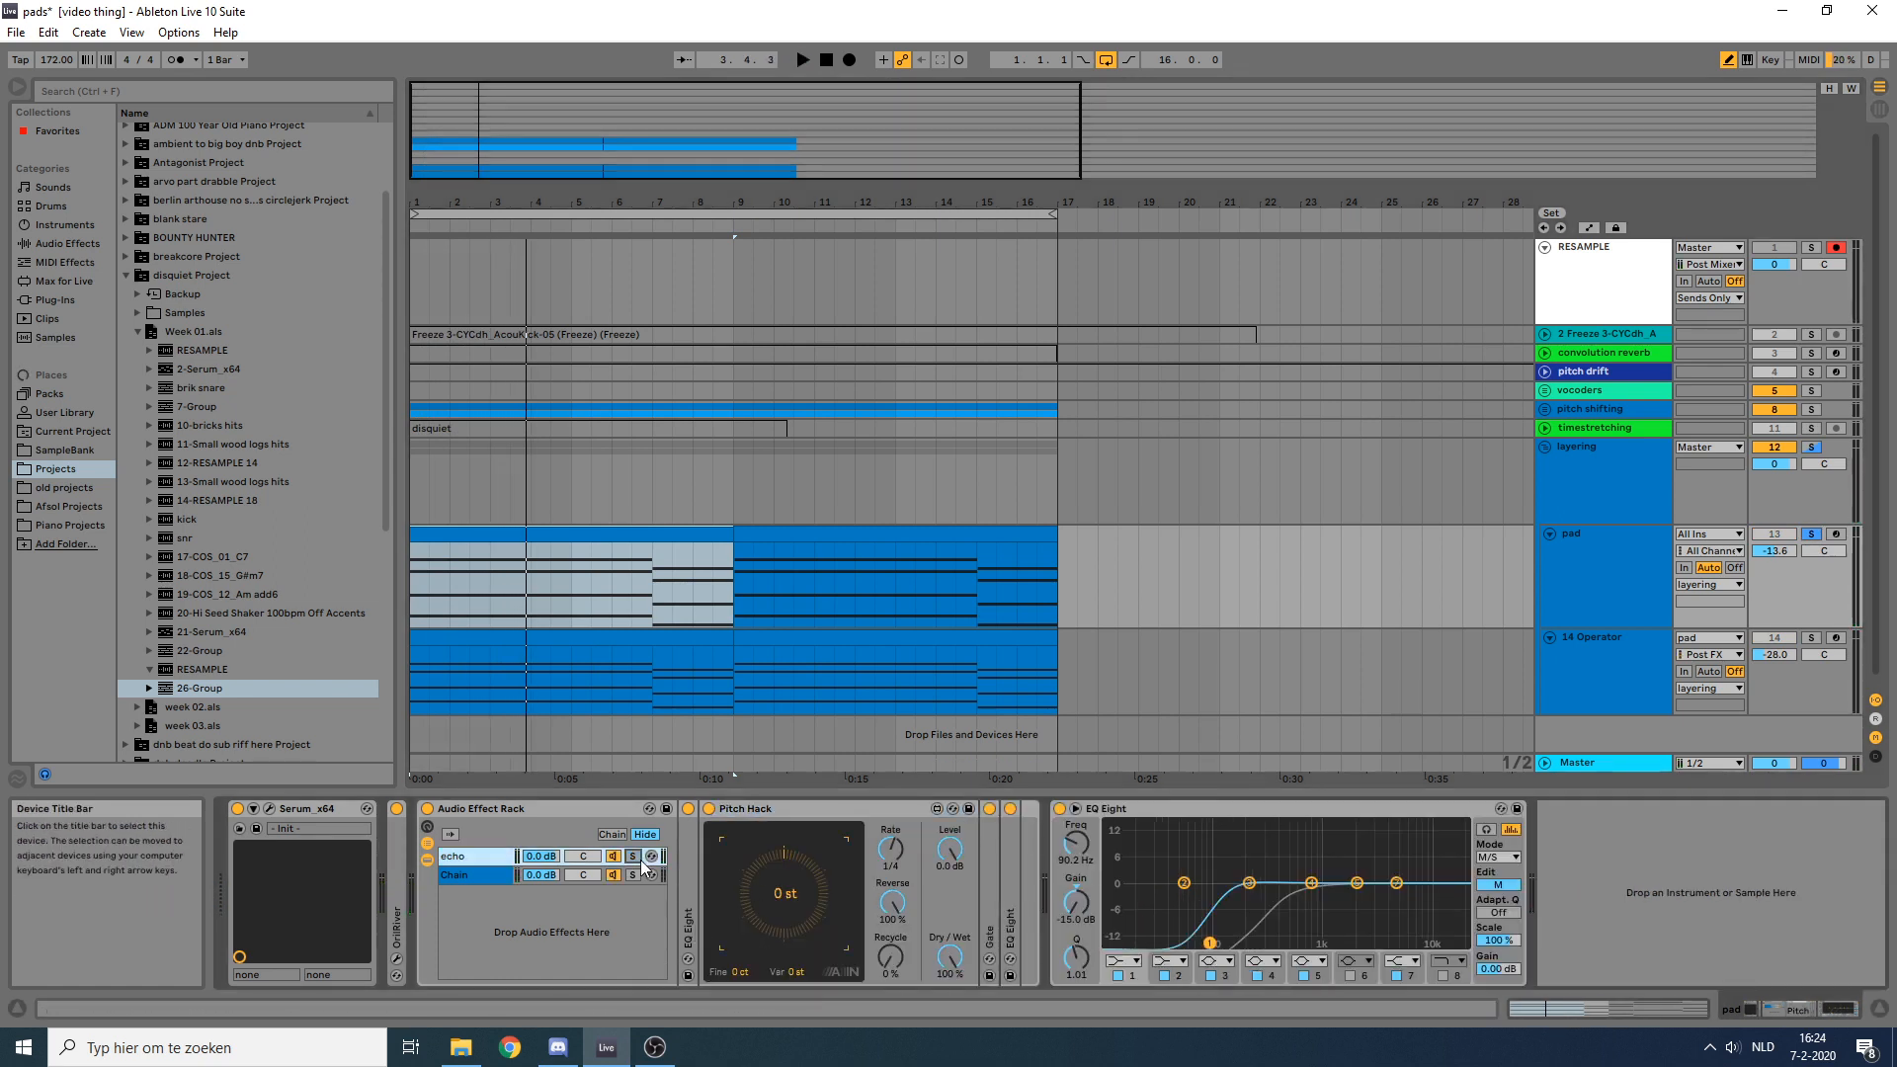
{"action": "left_click", "coordinate": [521, 538]}
{"action": "key", "text": "space"}
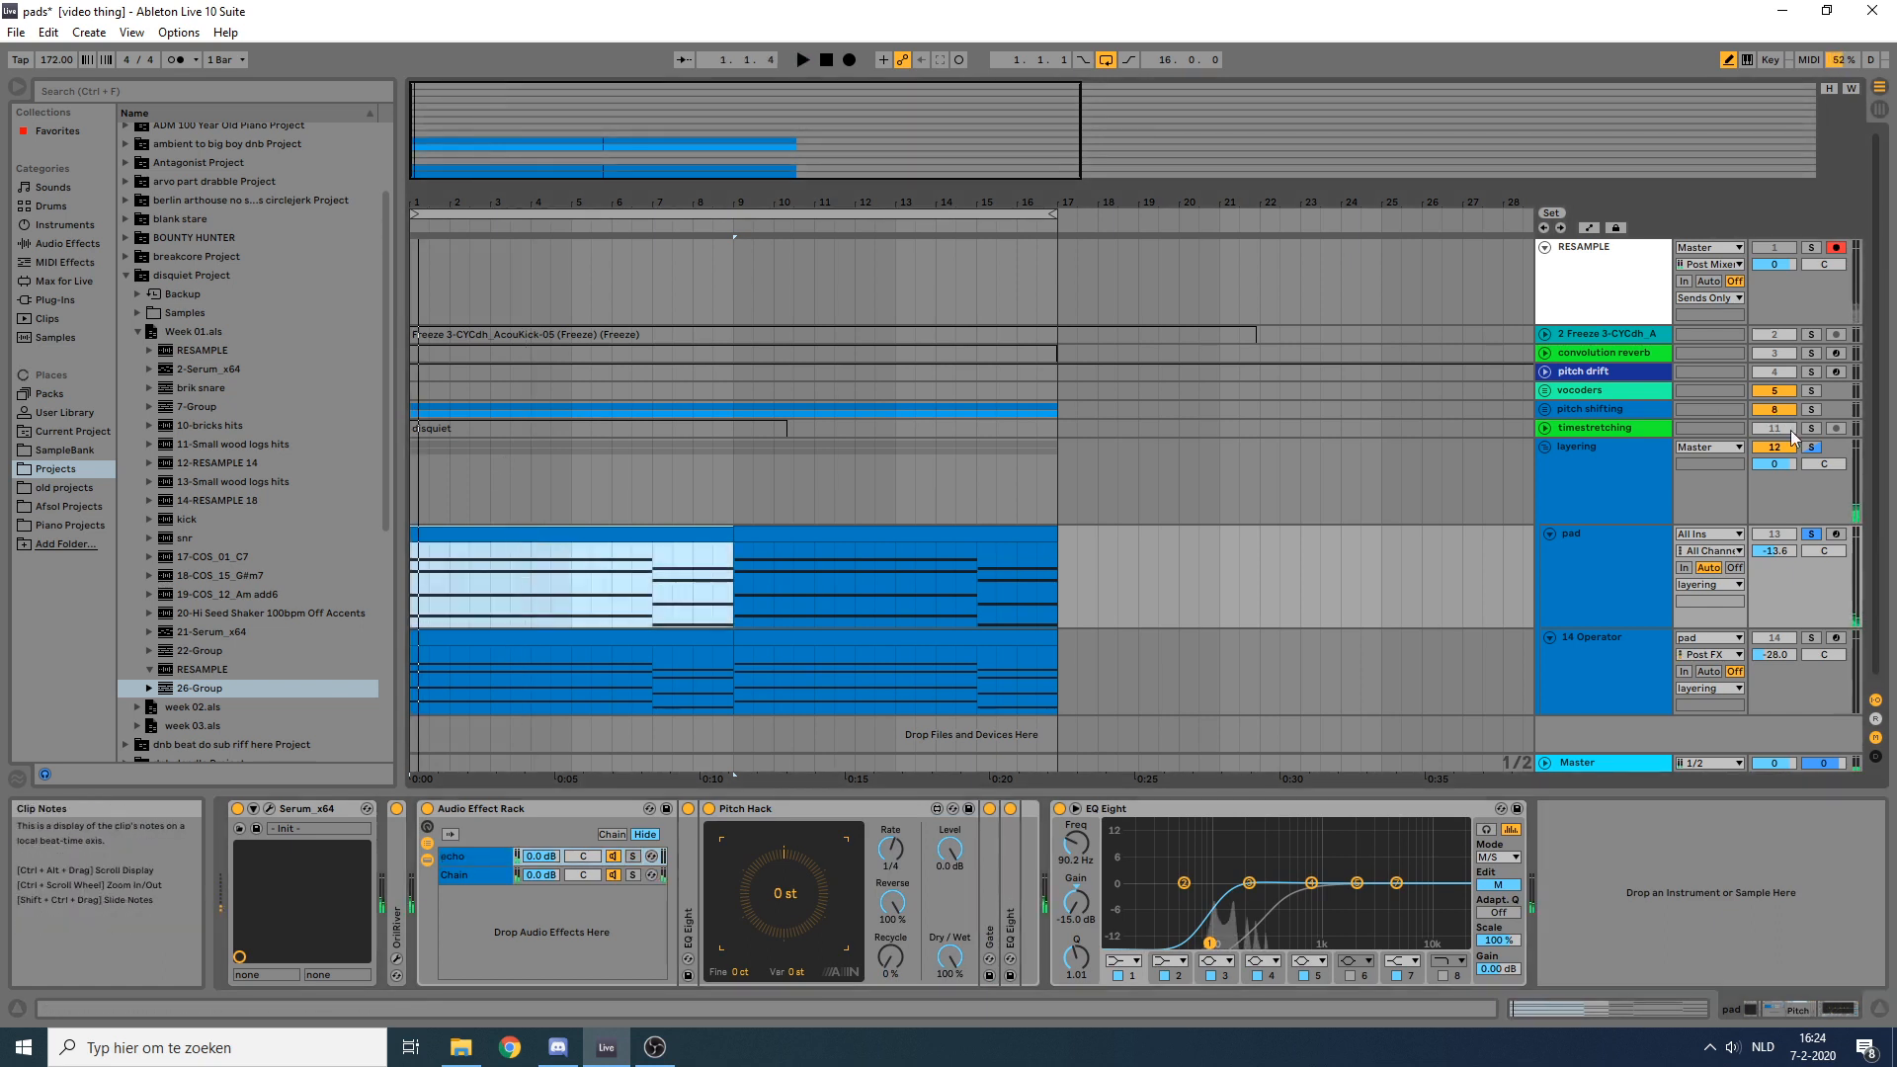
{"action": "key", "text": "space"}
Step: Move the solo from the pad track to the layering group and play both layers together briefly
{"action": "left_click", "coordinate": [1810, 447]}
{"action": "key", "text": "space"}
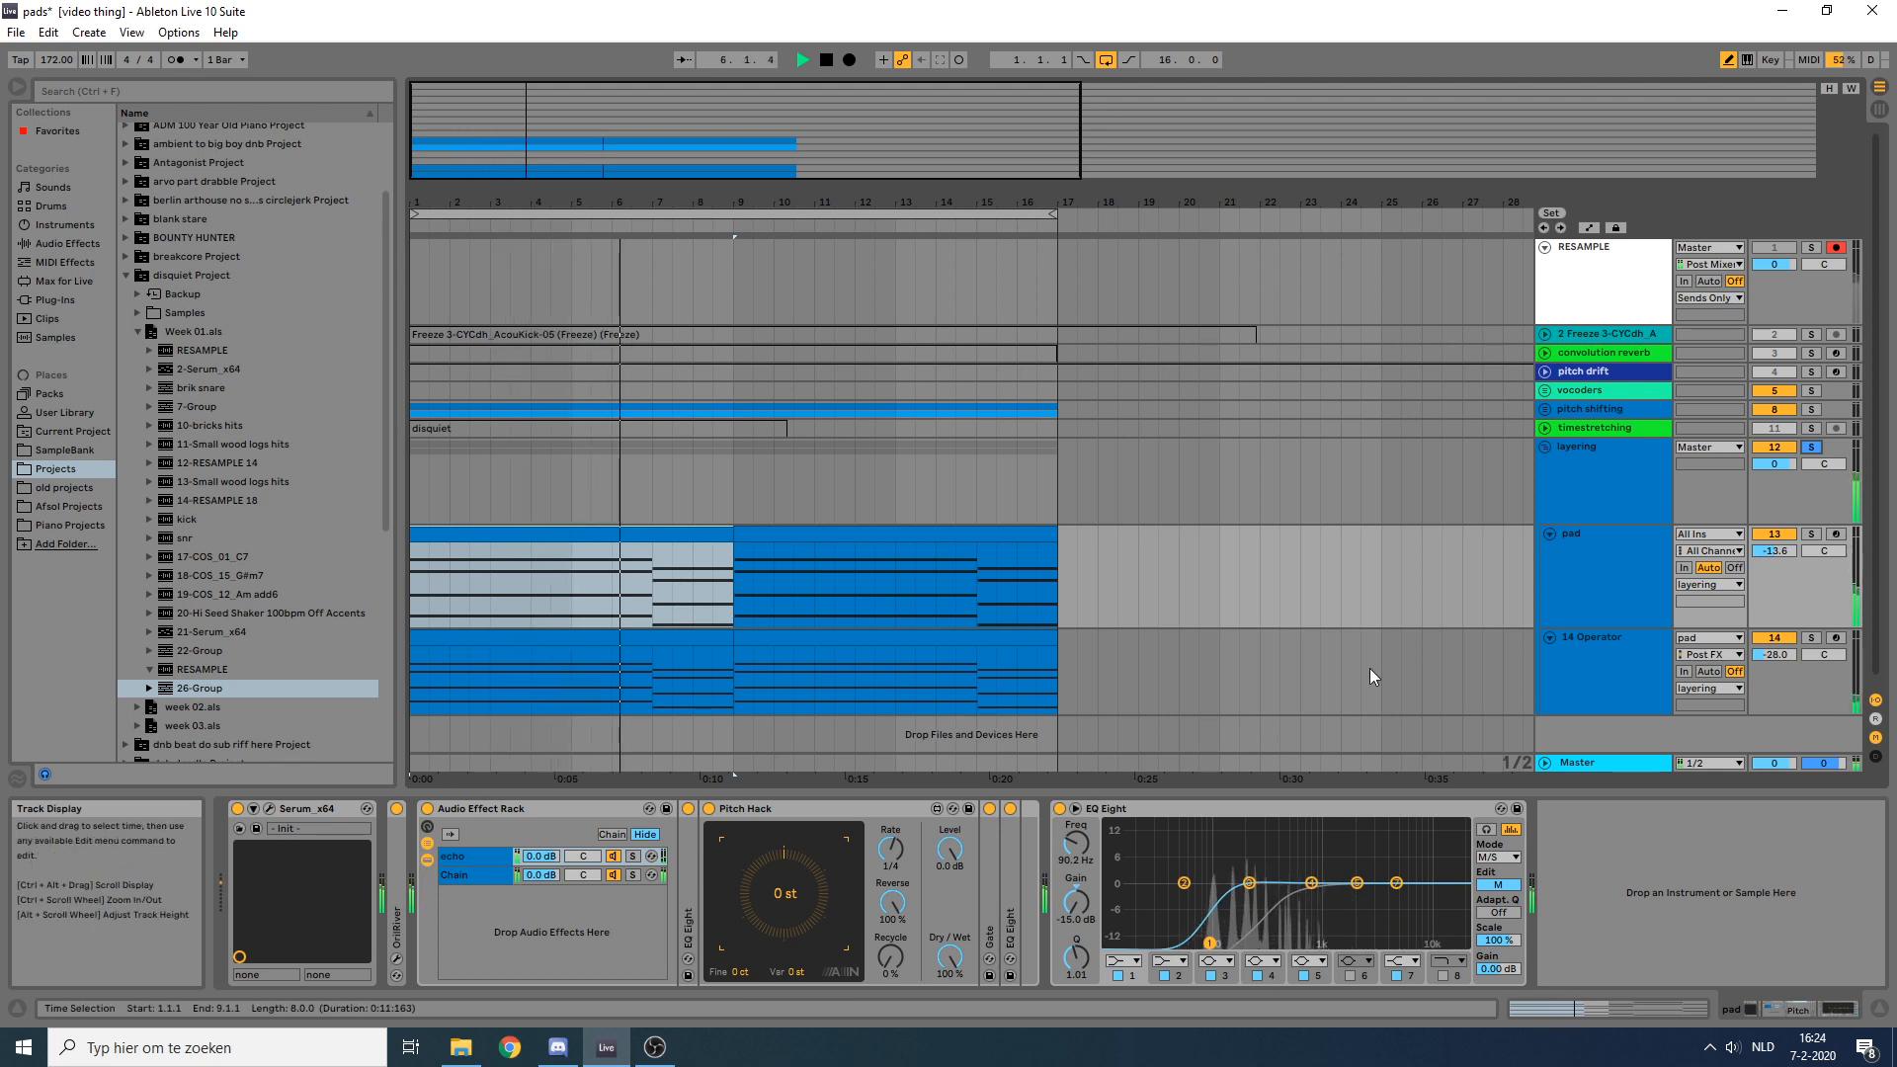
{"action": "key", "text": "space"}
Step: Show the pad track's device chain and examine the layering group's EQ Eight and Glue Compressor devices
{"action": "left_click", "coordinate": [1605, 553]}
{"action": "left_click", "coordinate": [605, 583]}
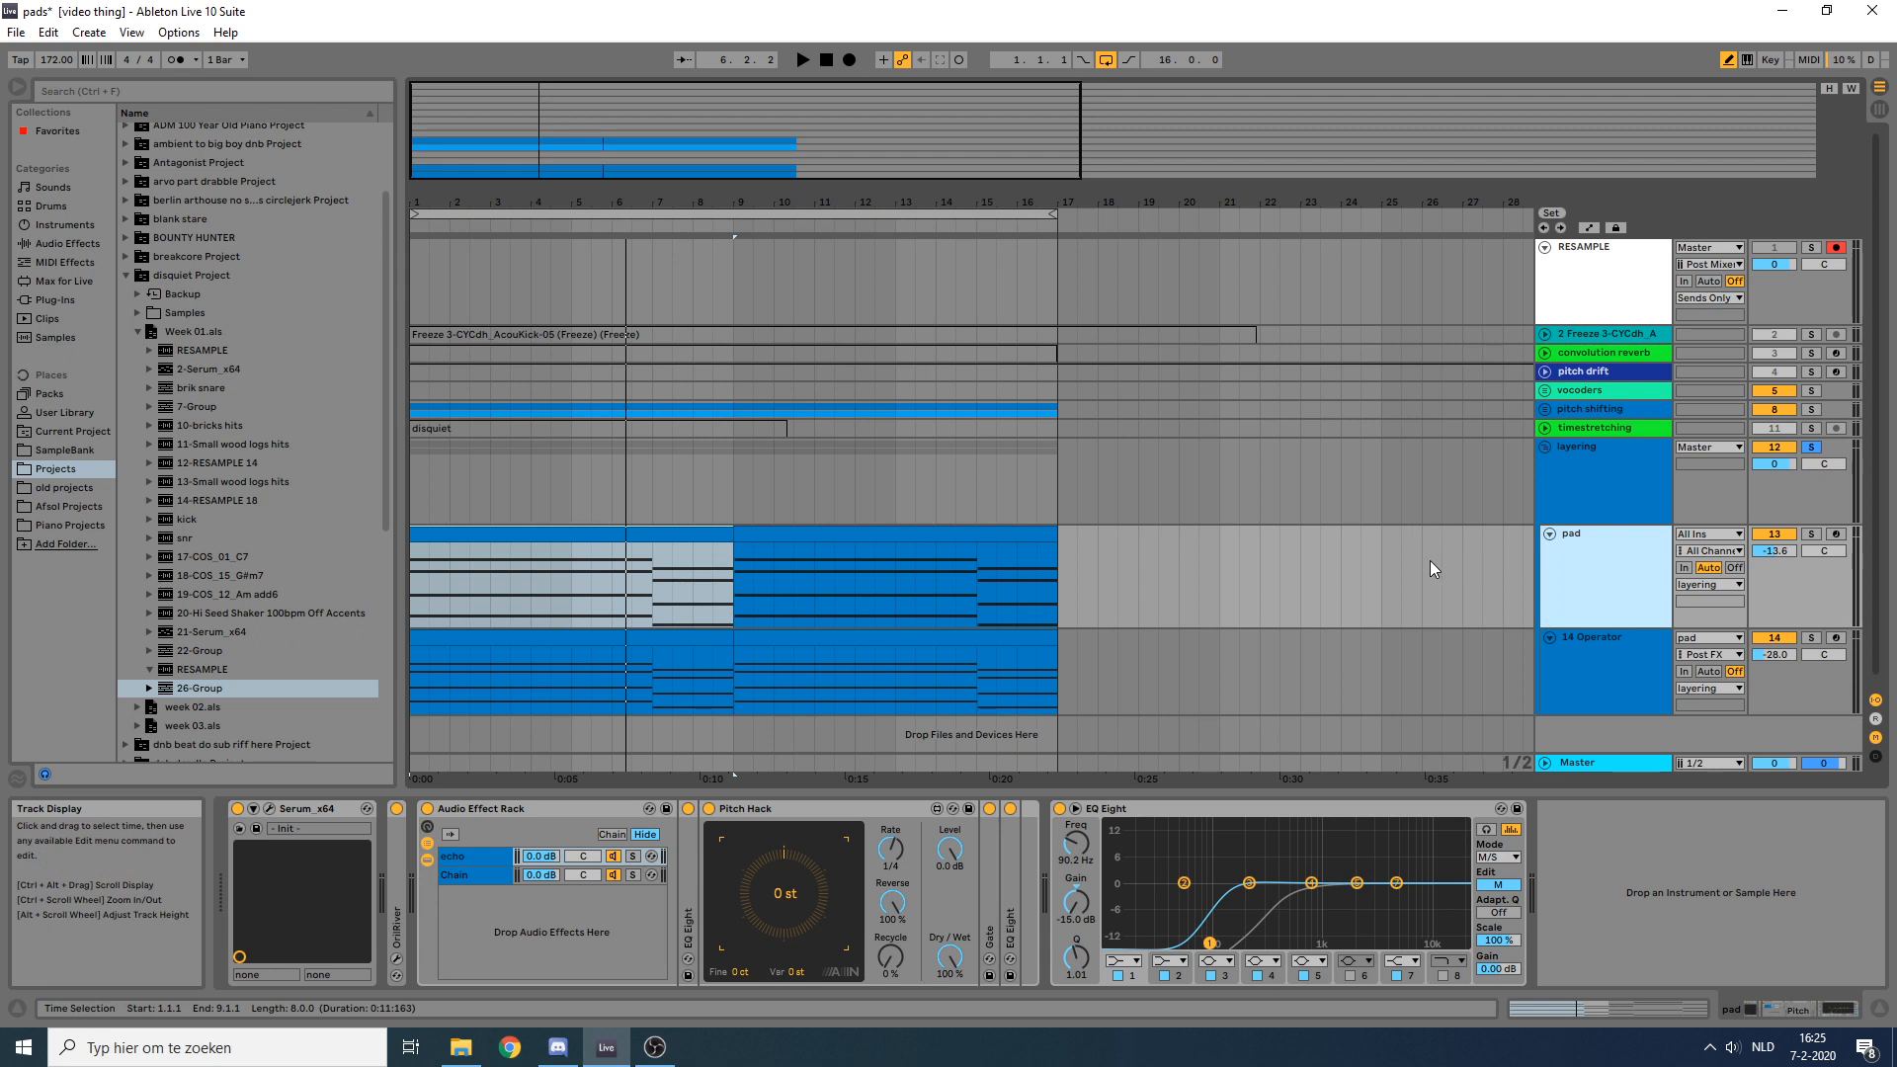
{"action": "left_click", "coordinate": [1570, 462]}
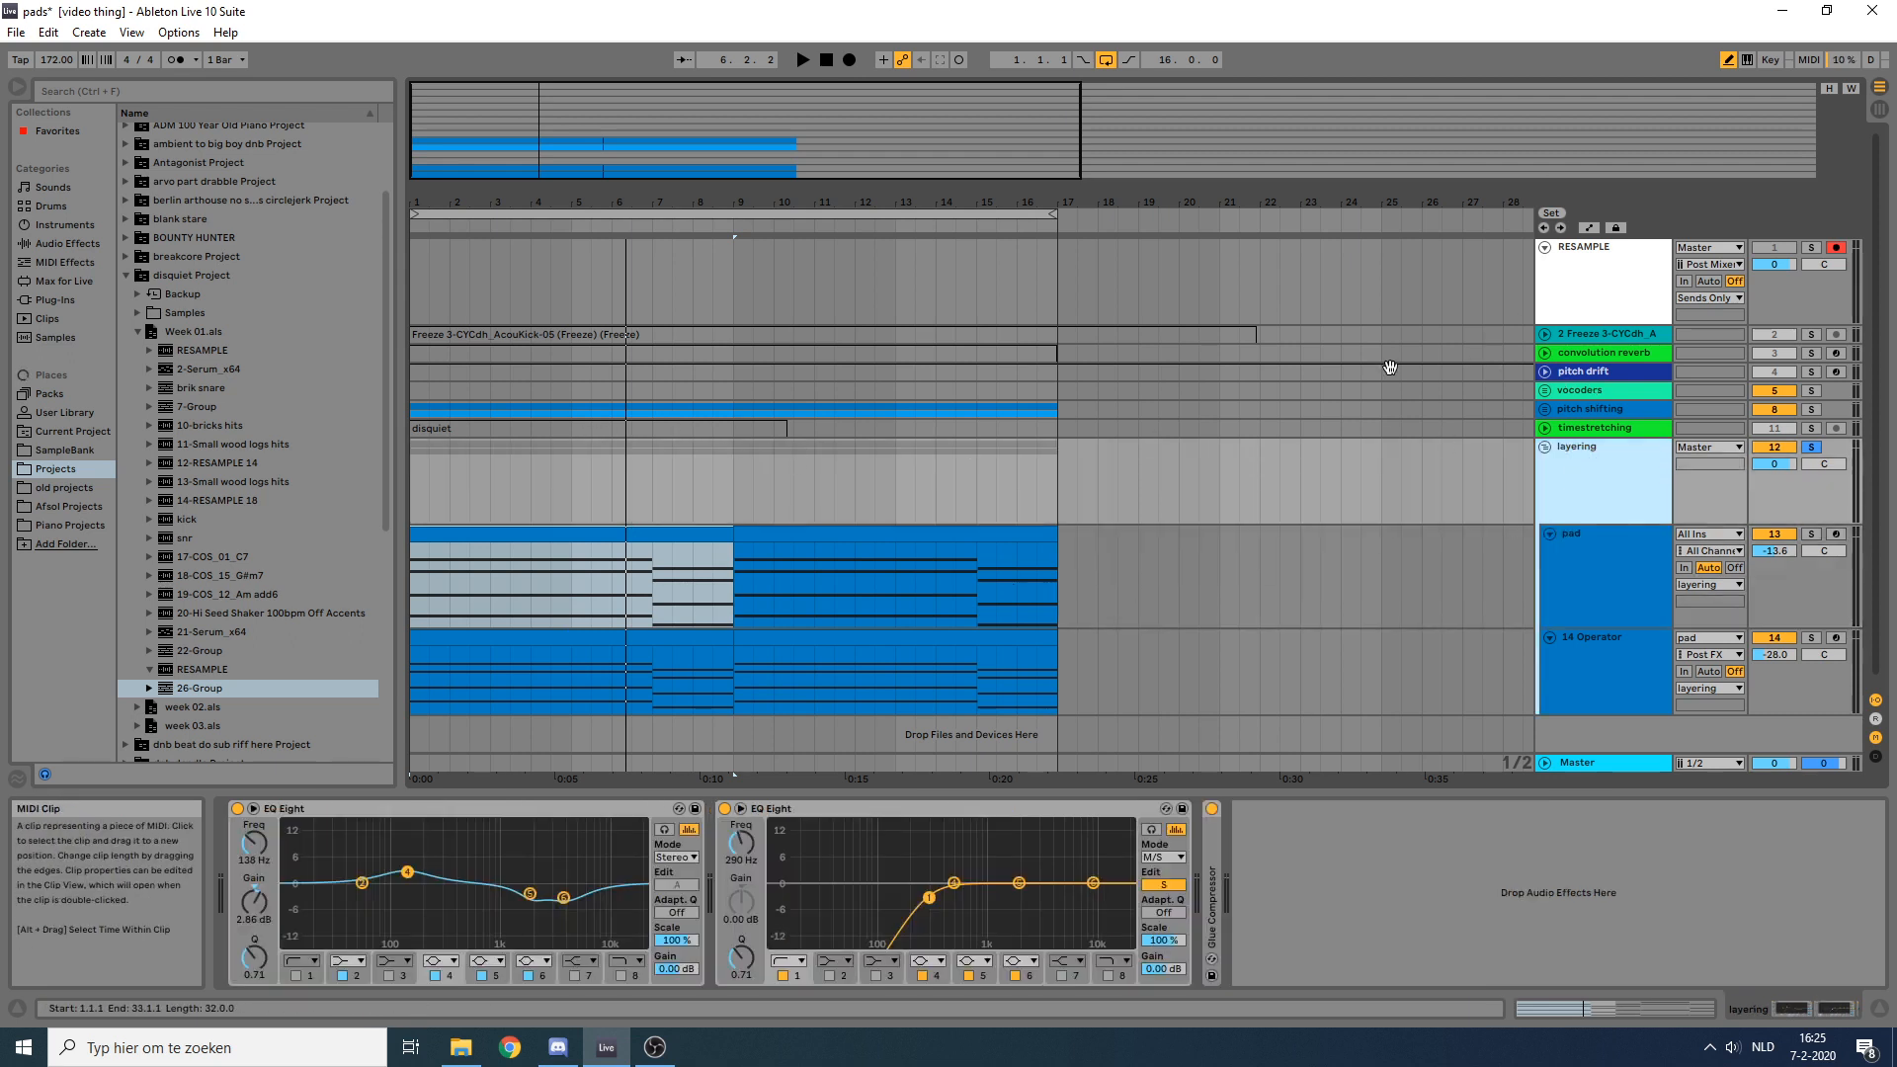
{"action": "left_click_drag", "start_coordinate": [1414, 352], "coordinate": [1284, 424]}
{"action": "left_click", "coordinate": [1284, 426]}
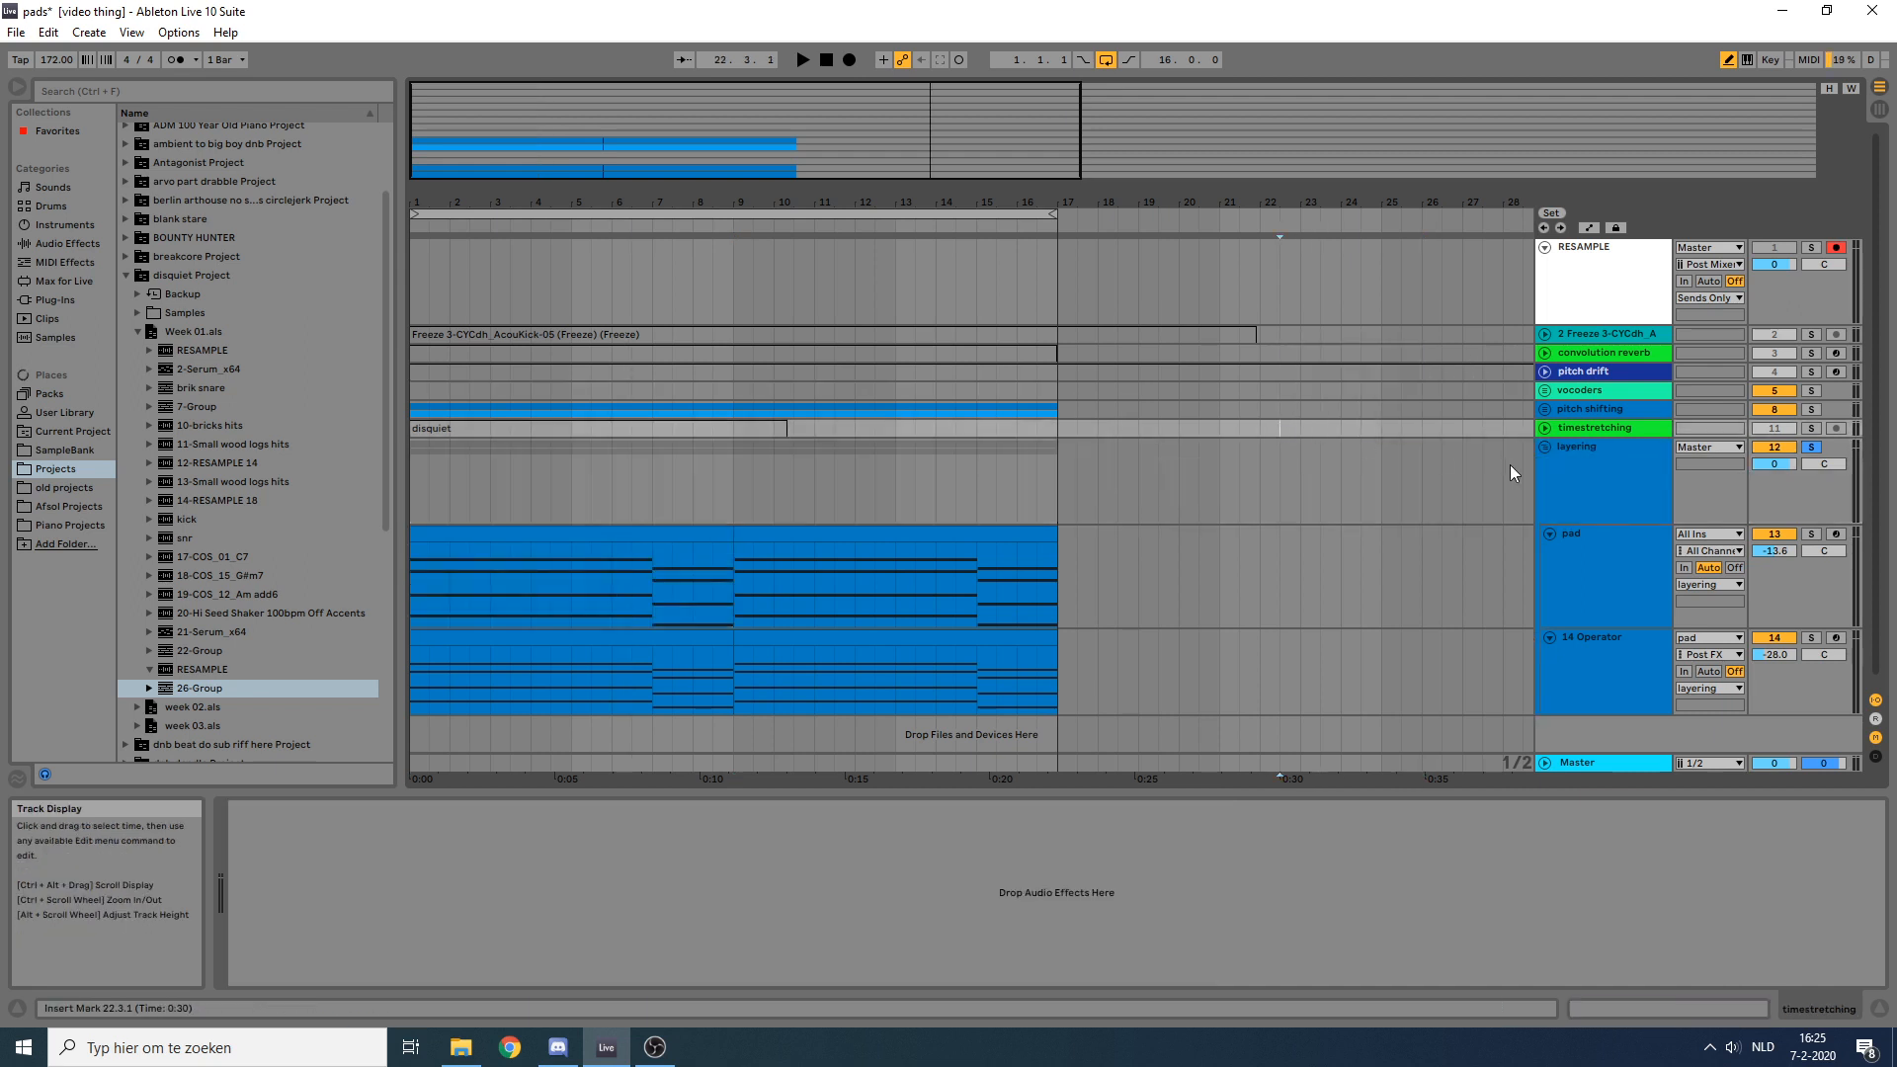
{"action": "left_click", "coordinate": [1059, 489]}
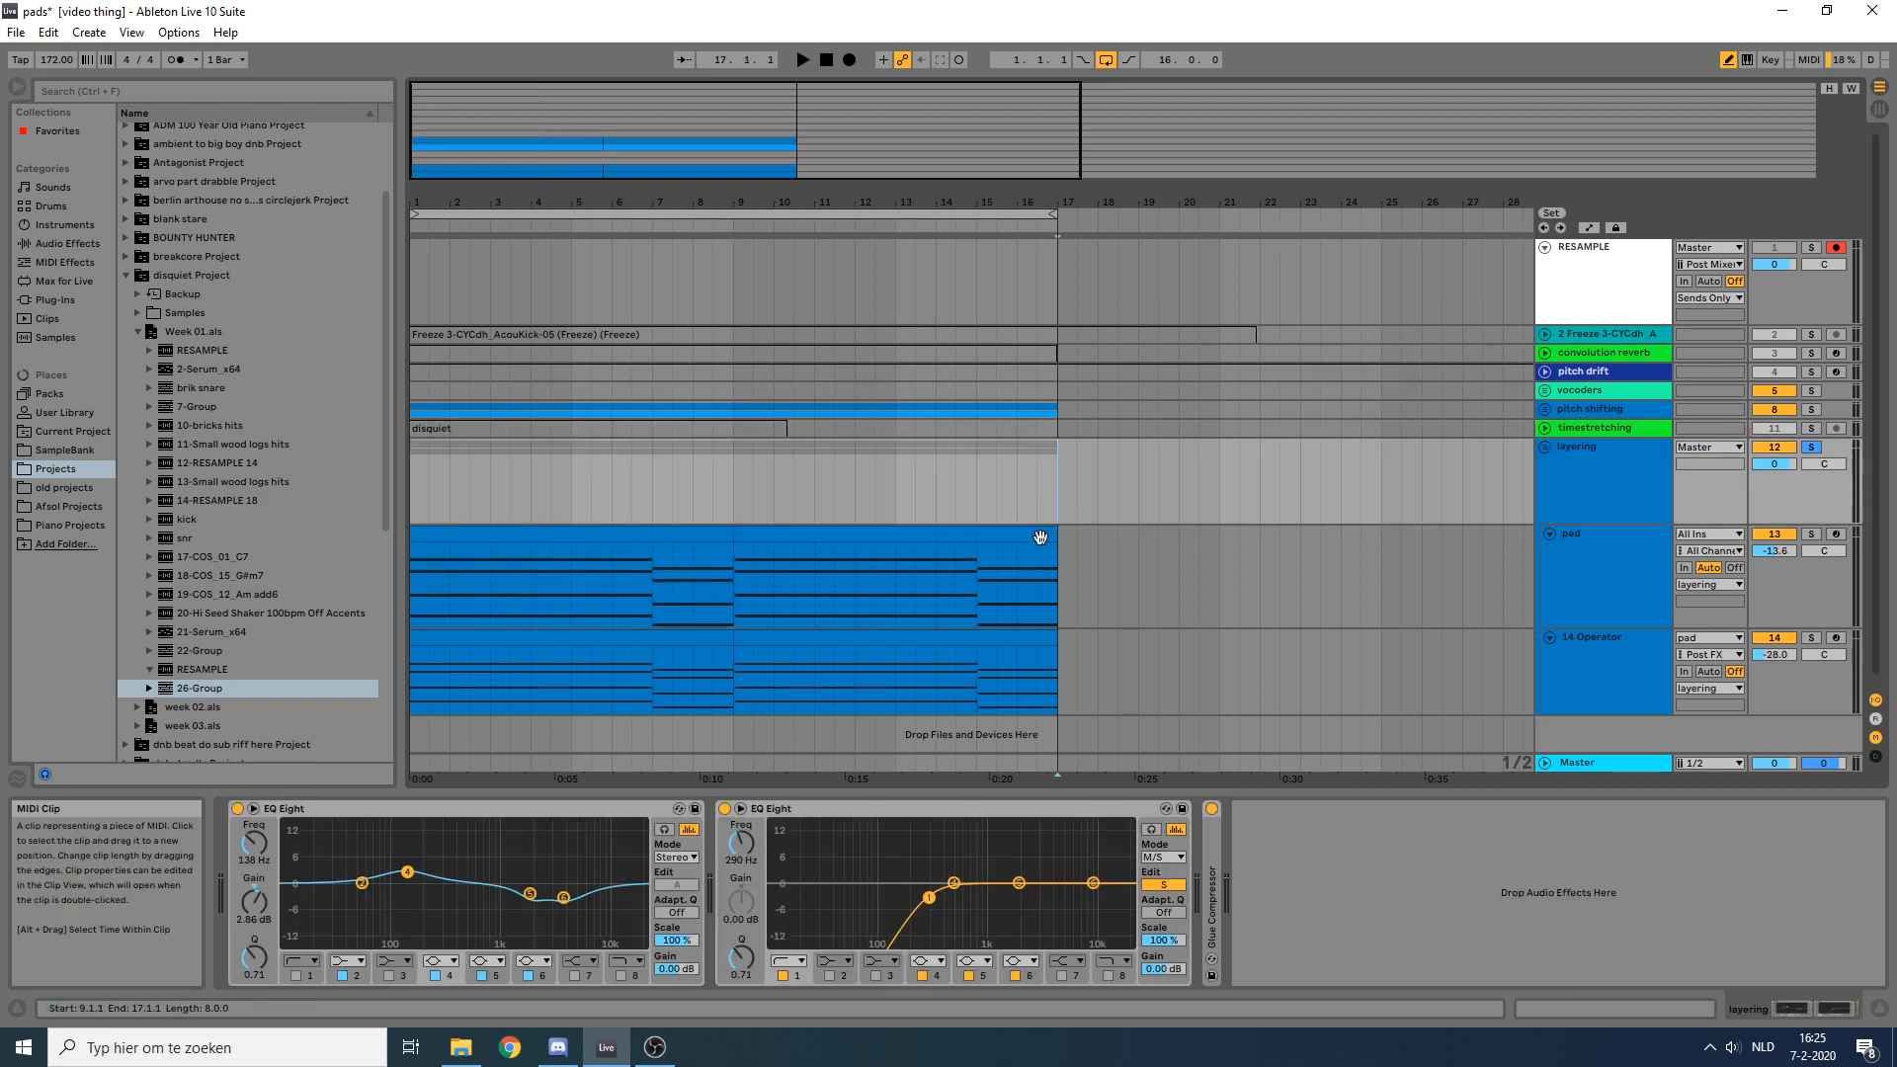
{"action": "left_click", "coordinate": [1042, 538]}
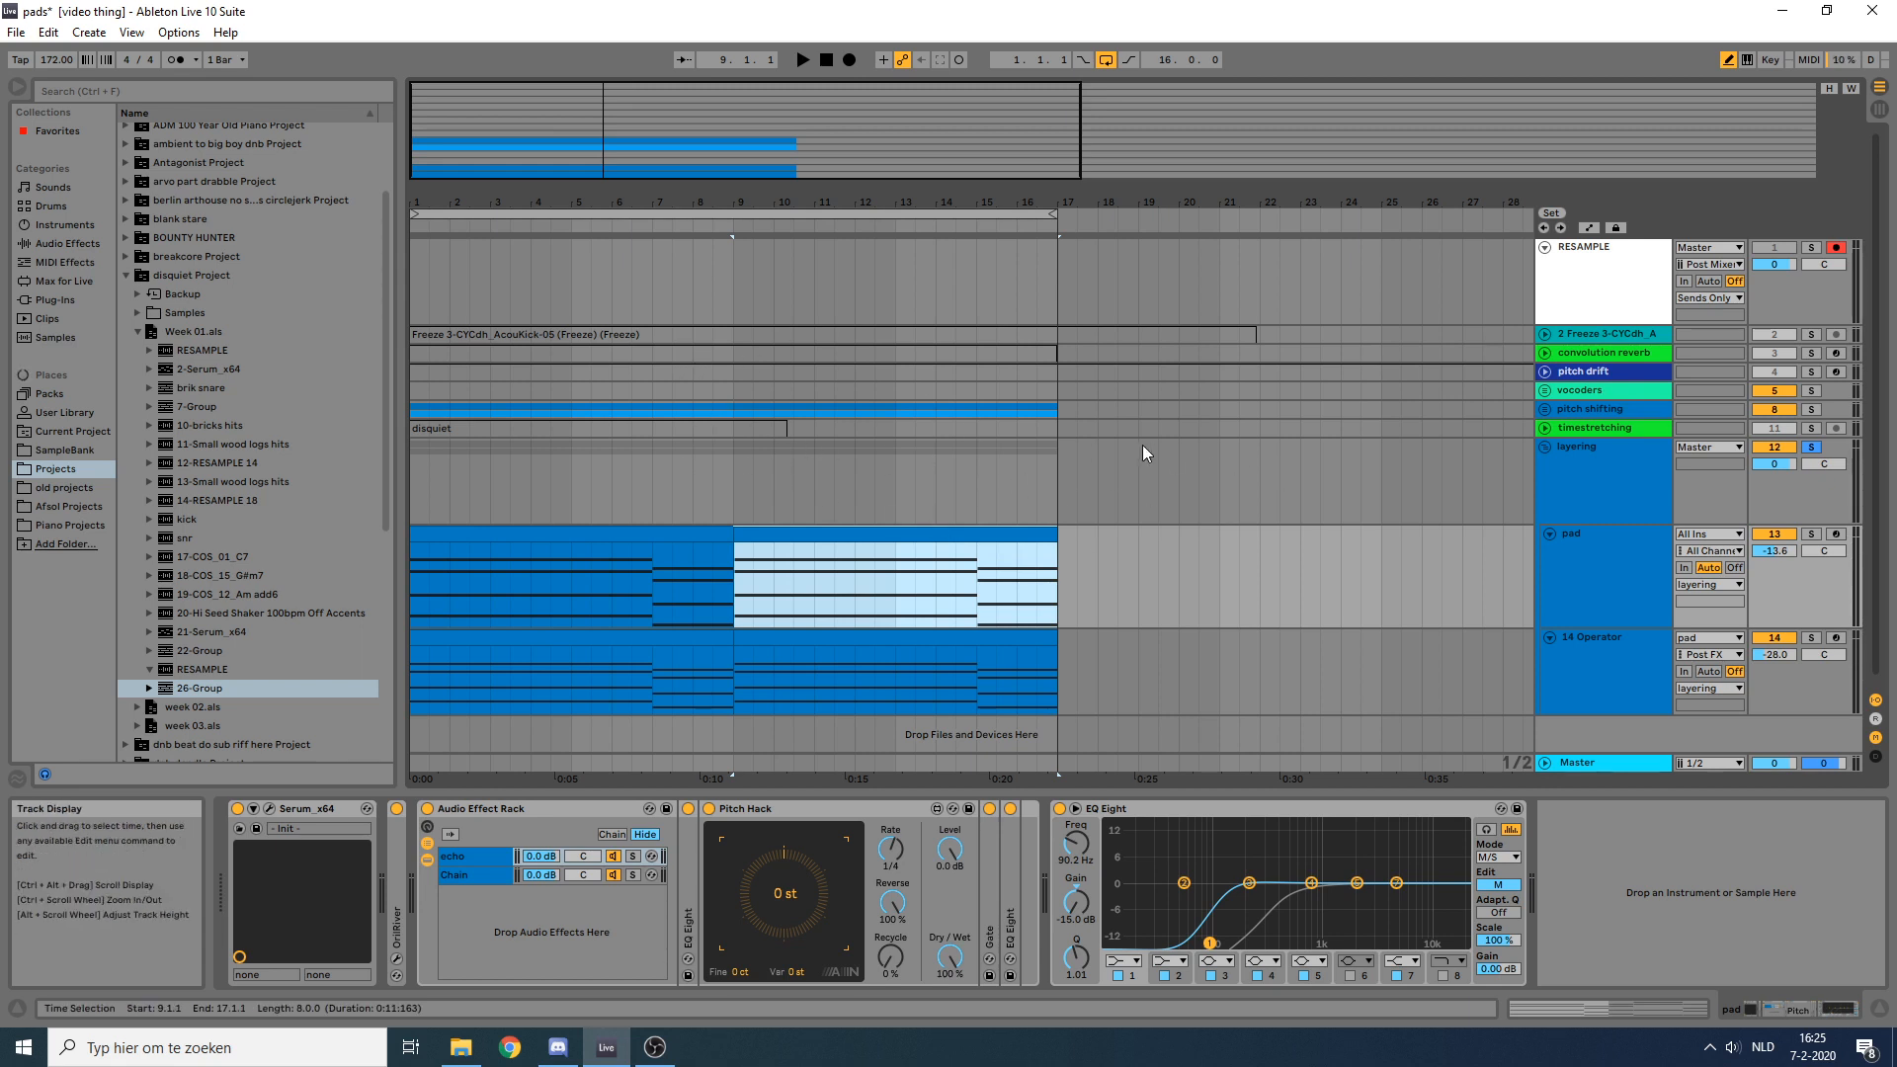
{"action": "left_click", "coordinate": [1057, 472]}
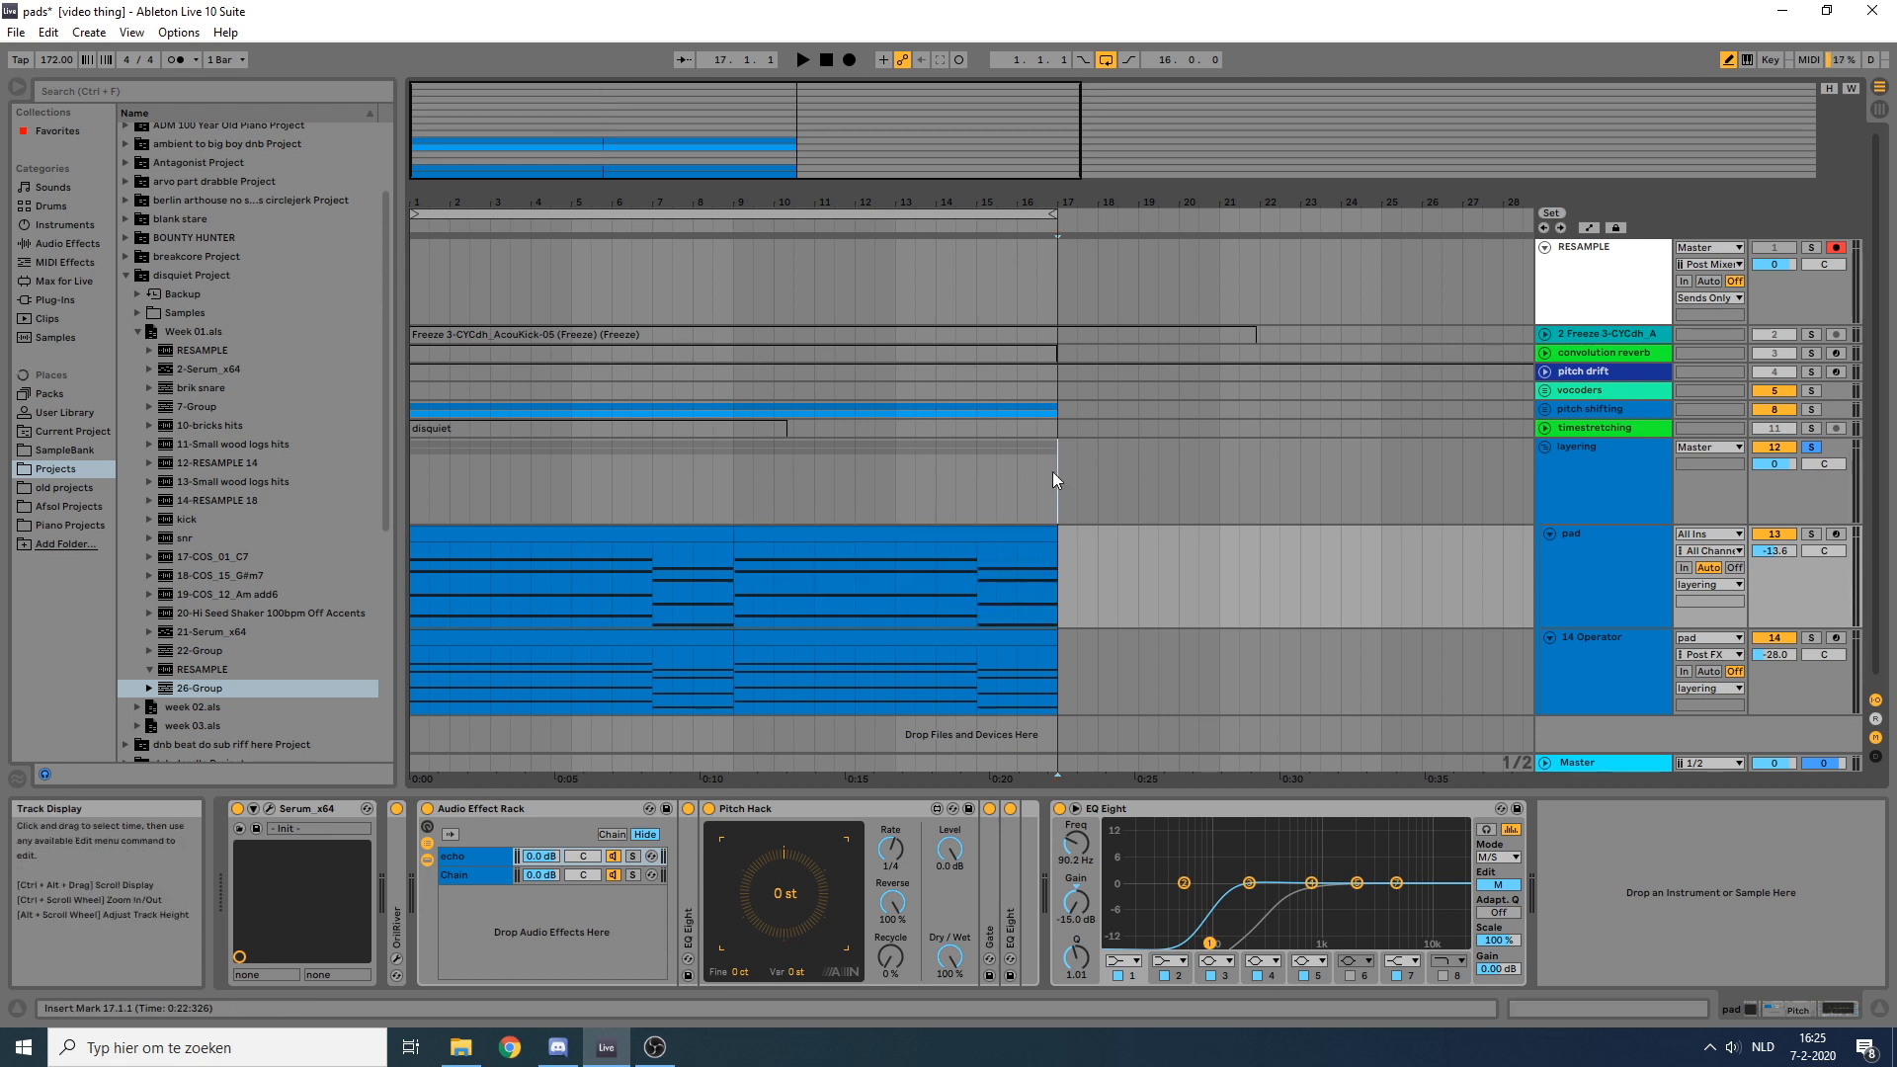